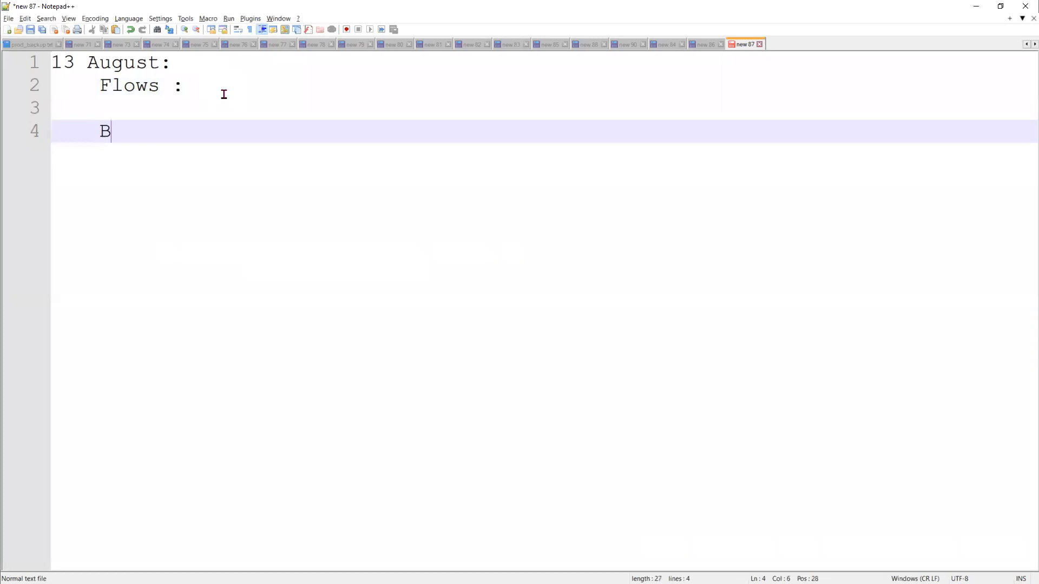
# Step: Write the heading "Business Scenario : Contact" below the Flows line in the notes and start a new line
pyautogui.press('BackSpace')
pyautogui.write('usiness ')
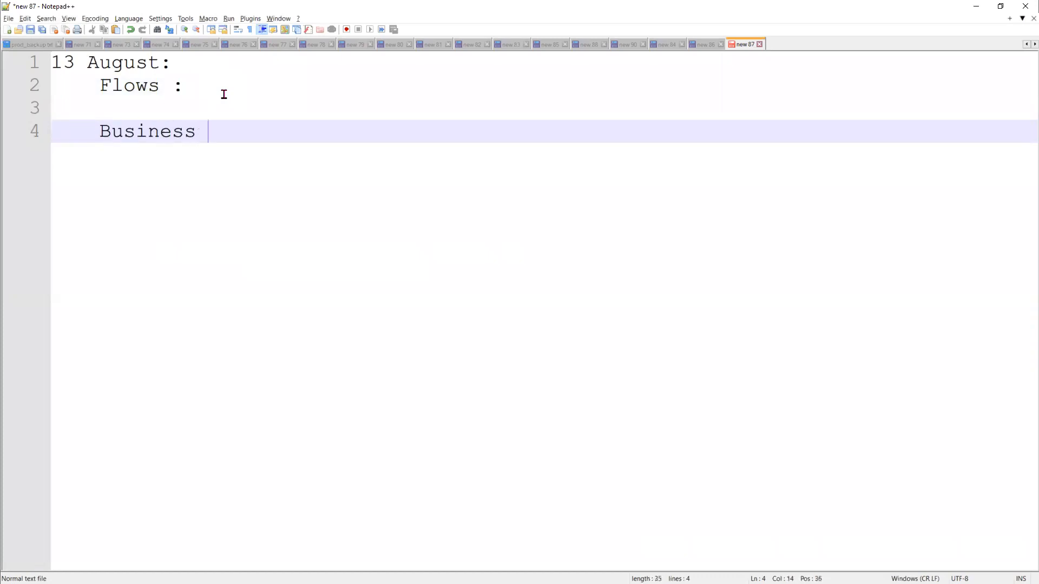
pyautogui.write('Scenario :')
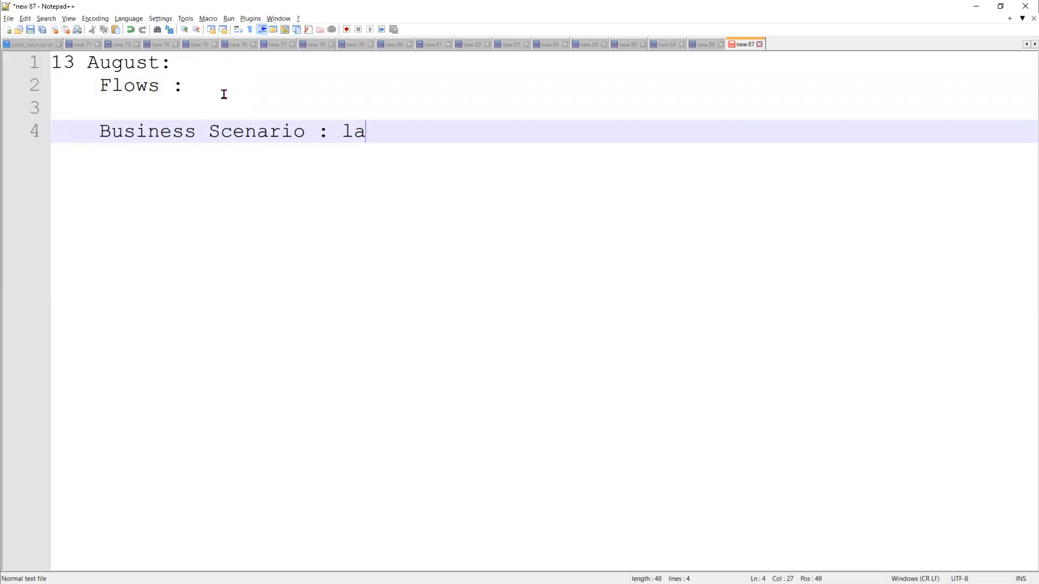
pyautogui.write('Contact')
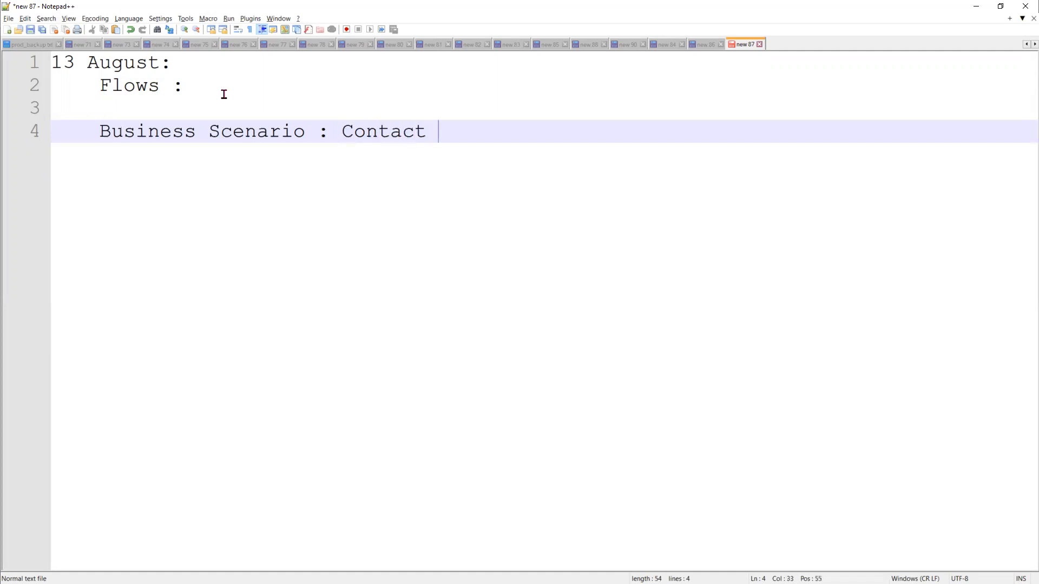
pyautogui.press('Return')
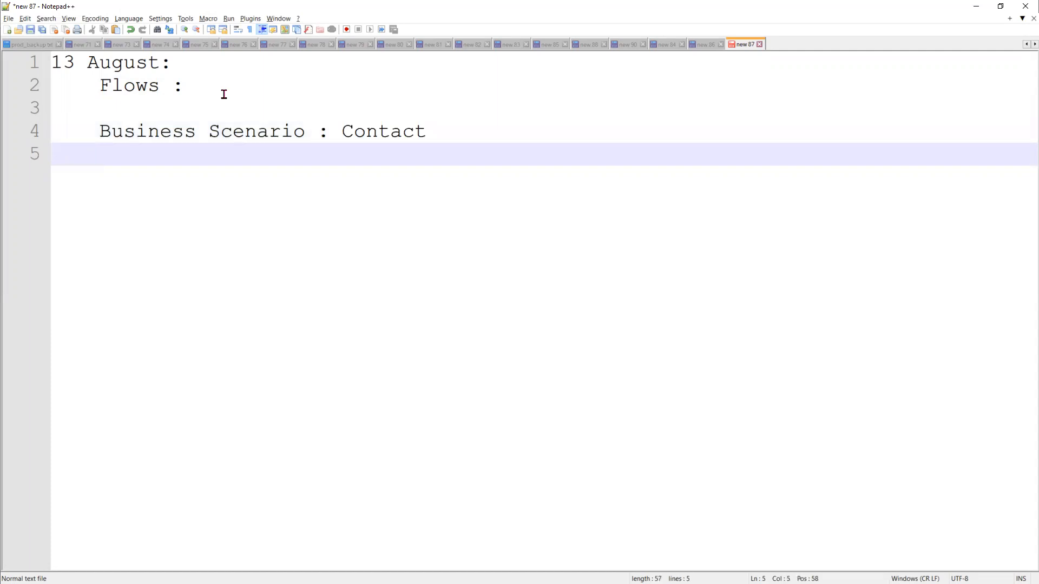
# Step: Write the scenario description "any Contact that does not have data in Account lookup then fillup with dummy account." under the heading
pyautogui.write('any Conta')
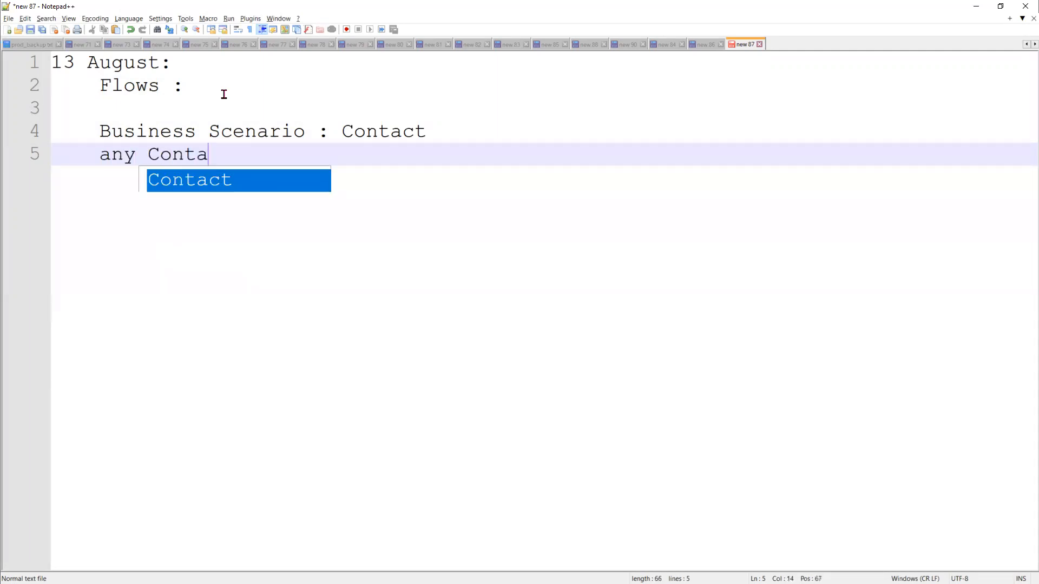
pyautogui.write('ct that ')
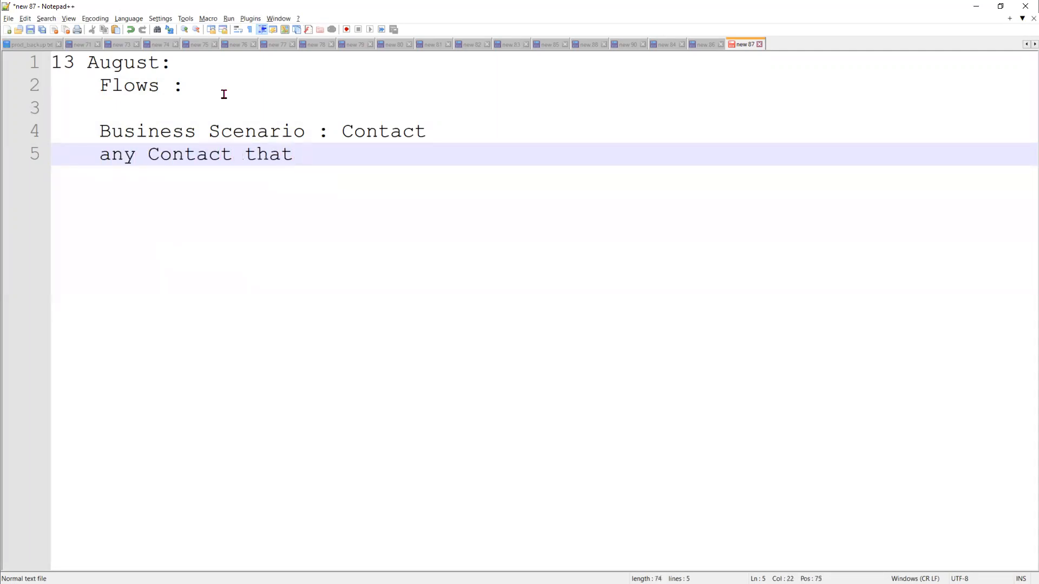
pyautogui.write('does n')
pyautogui.press('BackSpace')
pyautogui.write('not have ')
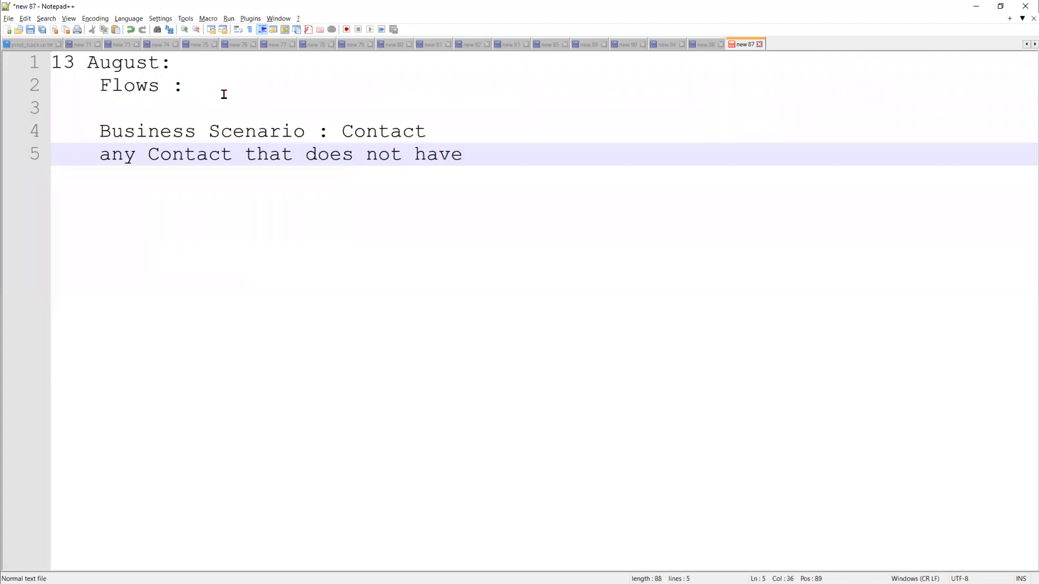
pyautogui.write('Account ')
pyautogui.write('L')
pyautogui.press('BackSpace')
pyautogui.press('BackSpace')
pyautogui.press('BackSpace')
pyautogui.press('BackSpace')
pyautogui.press('BackSpace')
pyautogui.press('BackSpace')
pyautogui.press('BackSpace')
pyautogui.press('BackSpace')
pyautogui.press('BackSpace')
pyautogui.write('data in Account')
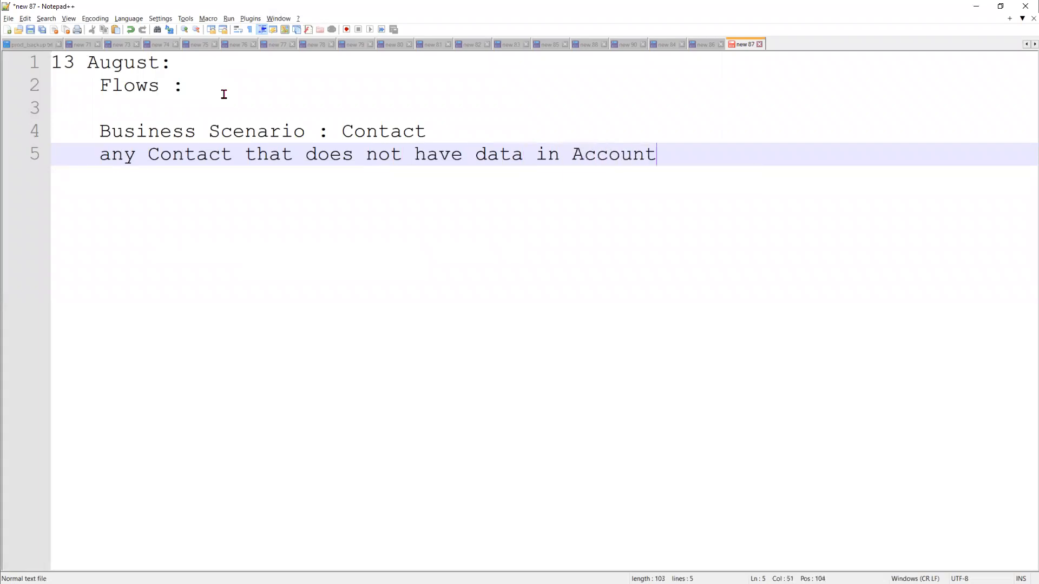
pyautogui.write(' lookup')
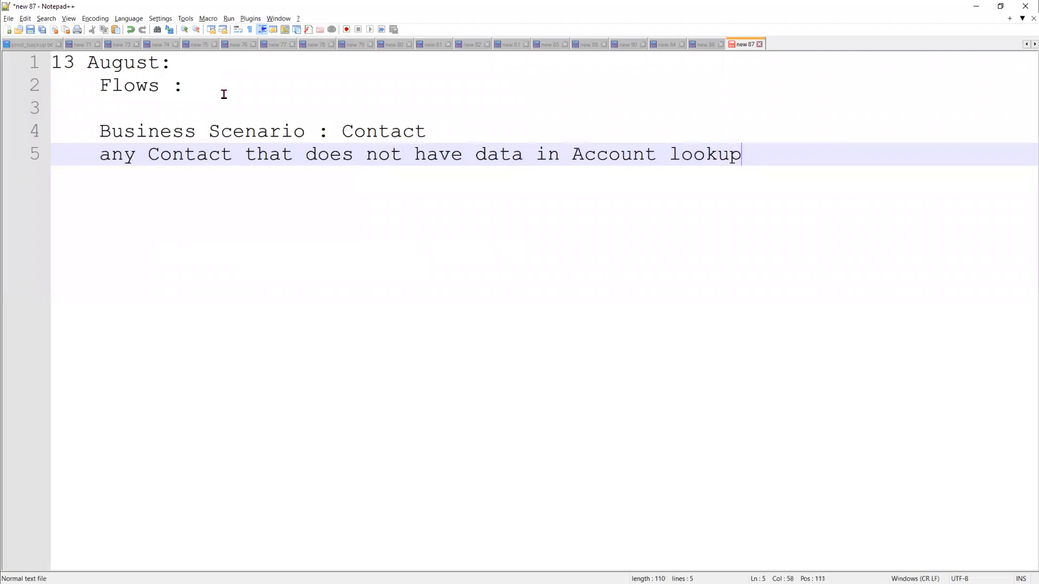
pyautogui.write(' then fillup with ')
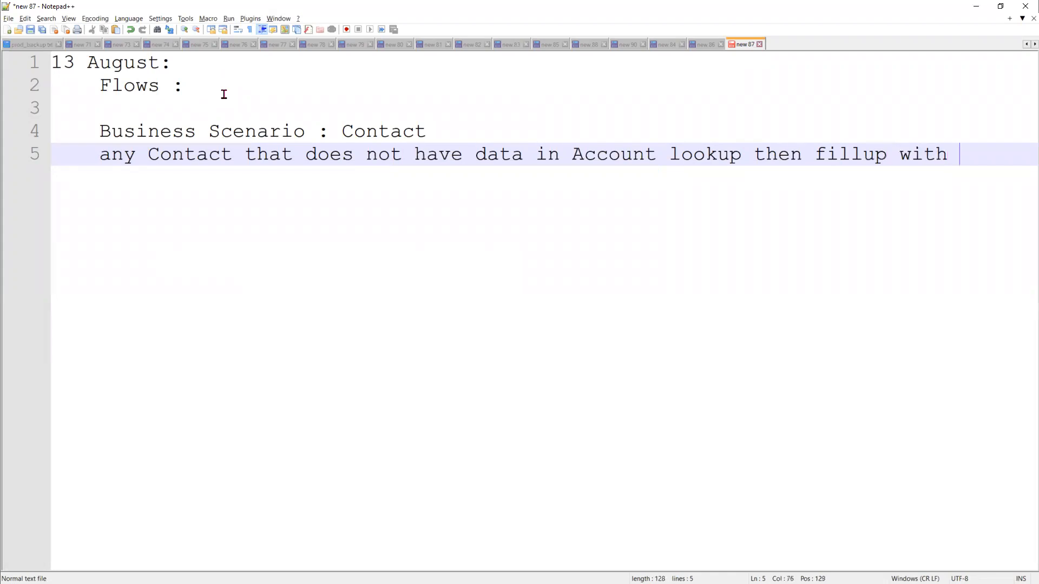
pyautogui.write('dummy account.')
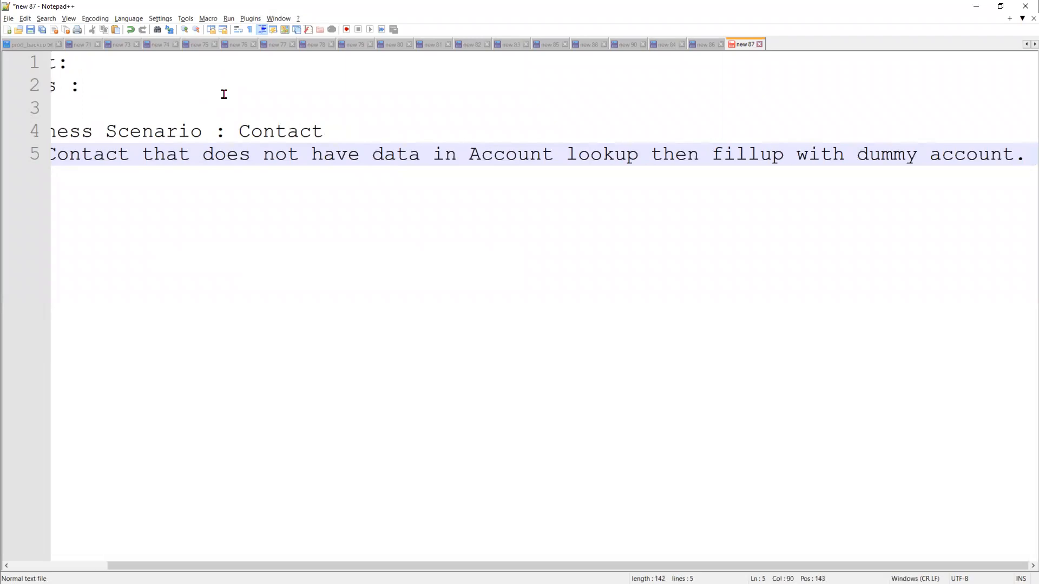
pyautogui.press('Return')
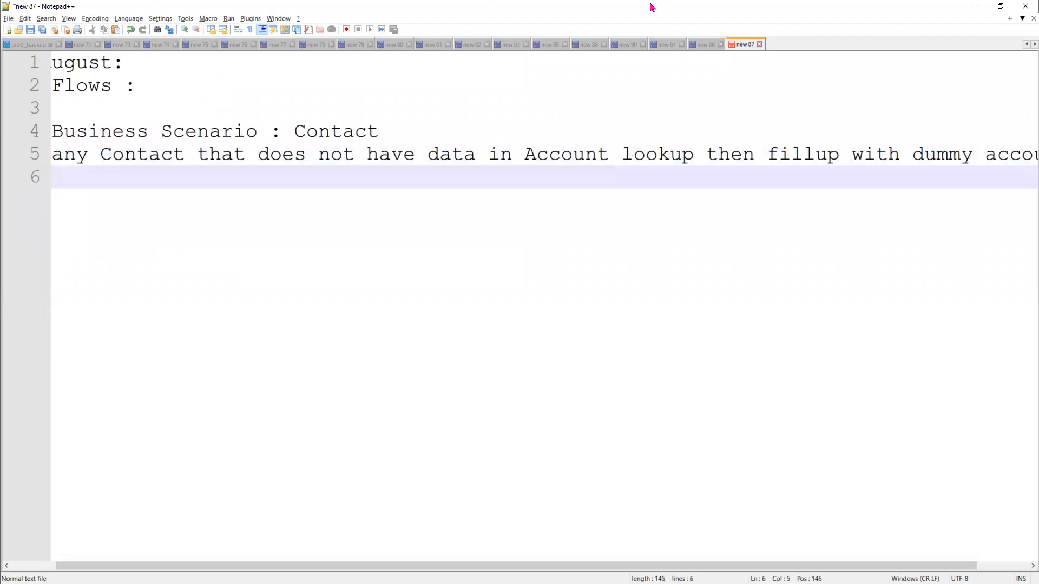
# Step: Switch to Salesforce, closing the Enter Apex Code window on the way, and open Contacts in the Service app
pyautogui.click(975, 6)
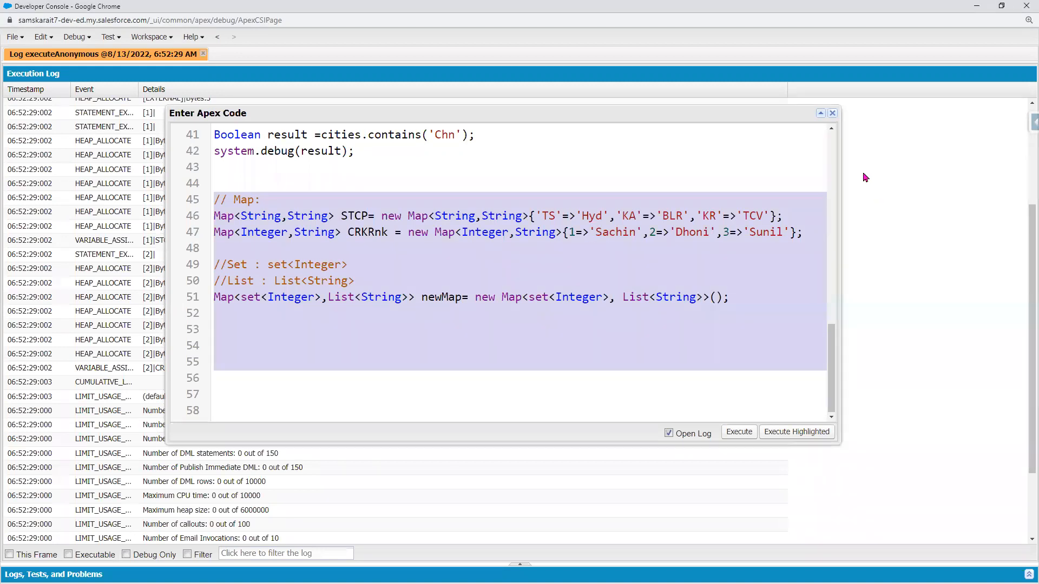
pyautogui.click(834, 114)
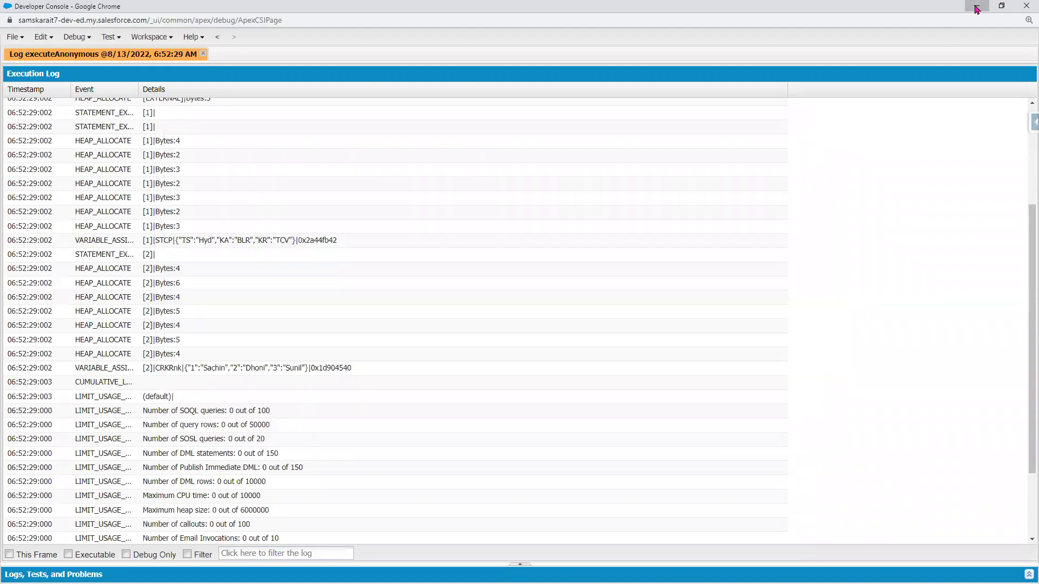
pyautogui.click(976, 6)
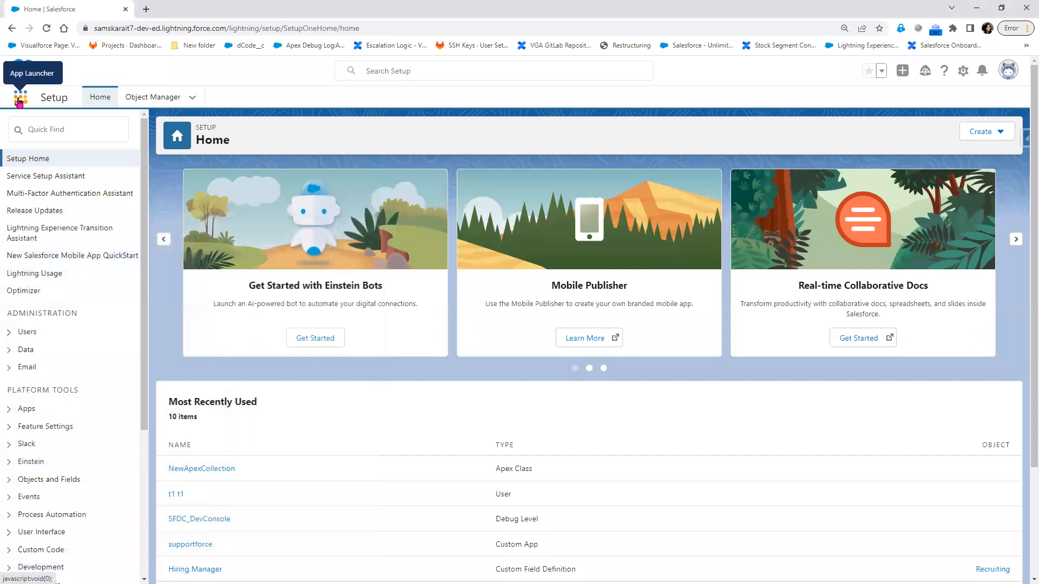
pyautogui.click(20, 98)
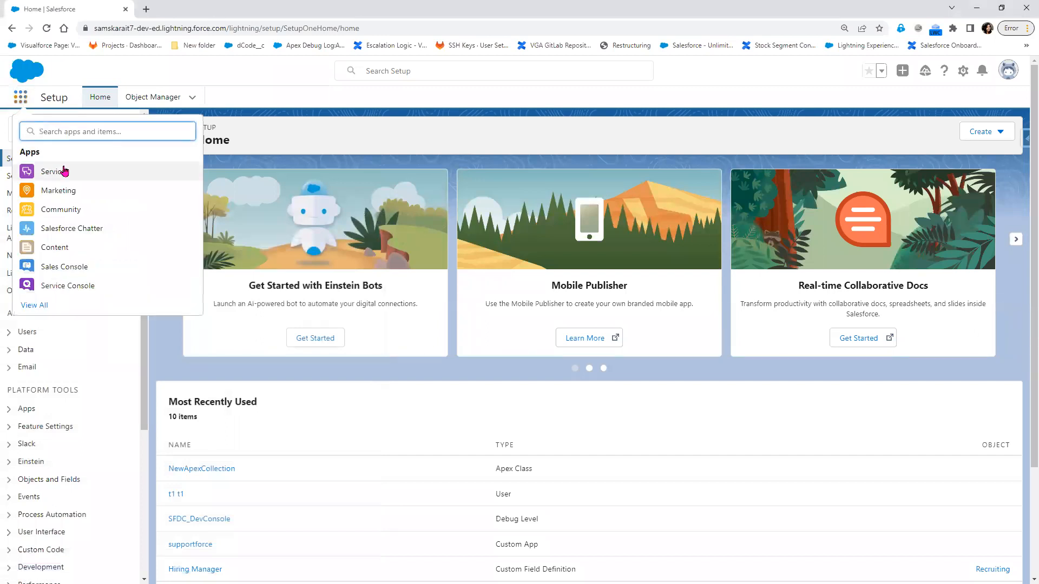
pyautogui.click(61, 171)
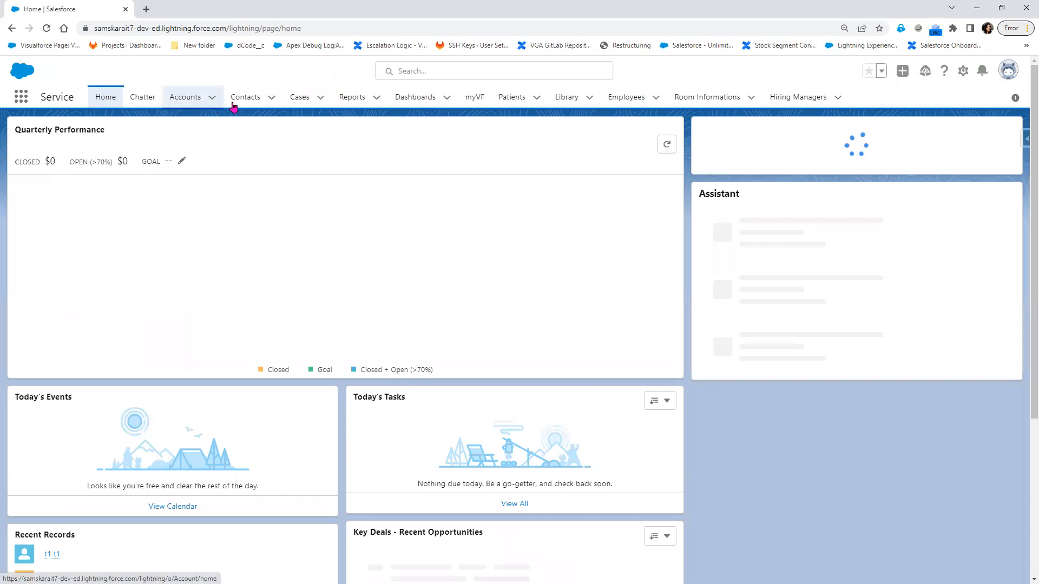
pyautogui.click(263, 96)
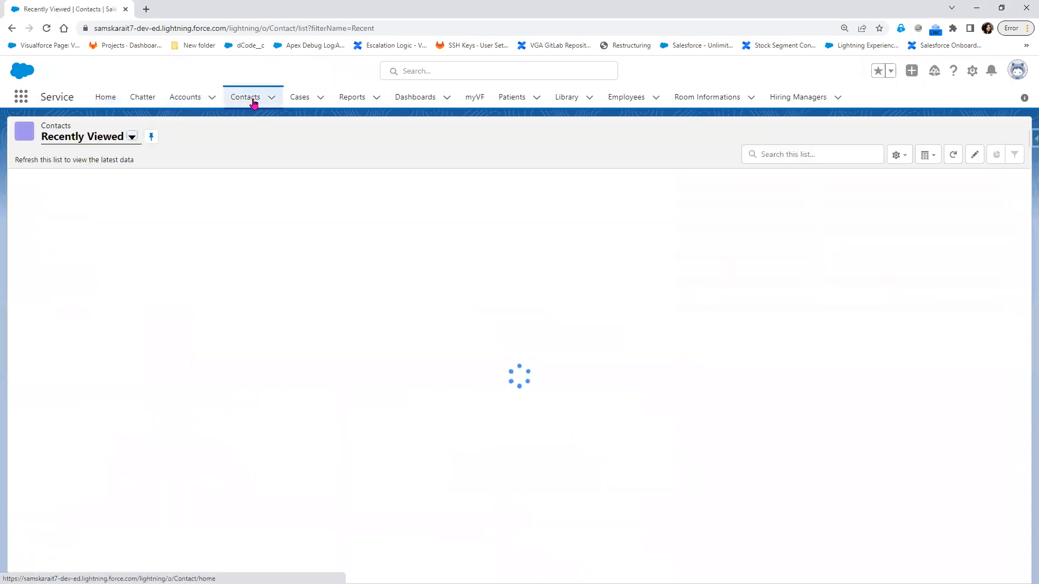
# Step: Show the All Contacts list sorted by Account Name ascending and highlight the contacts without an account
pyautogui.click(241, 179)
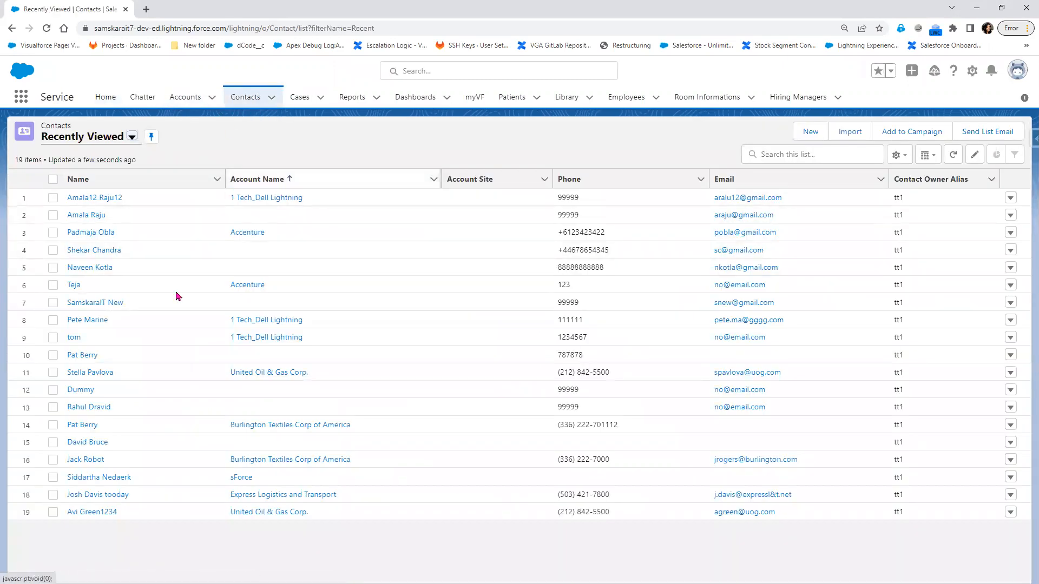
pyautogui.click(277, 185)
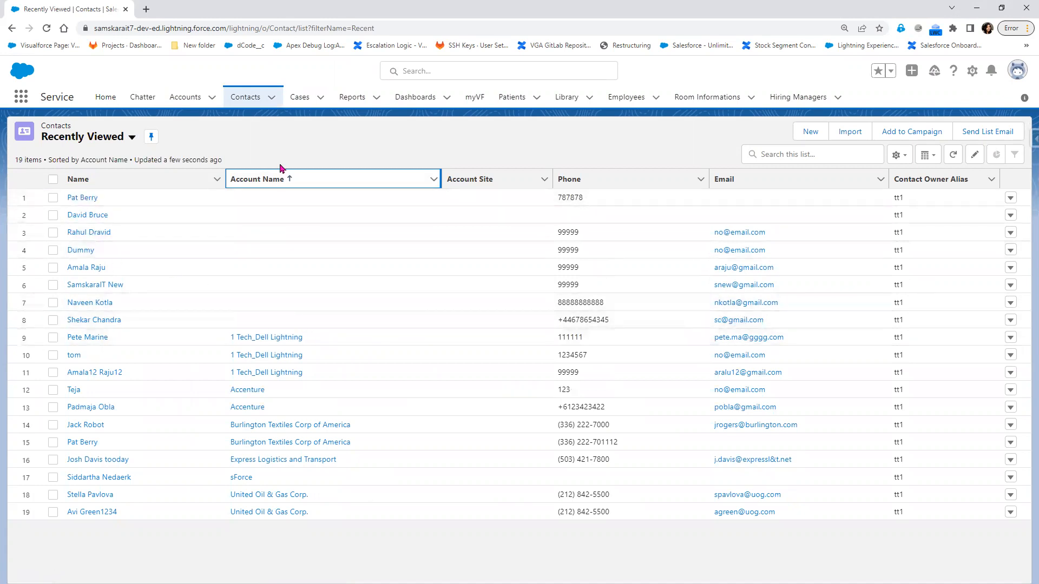
pyautogui.click(122, 137)
pyautogui.click(85, 176)
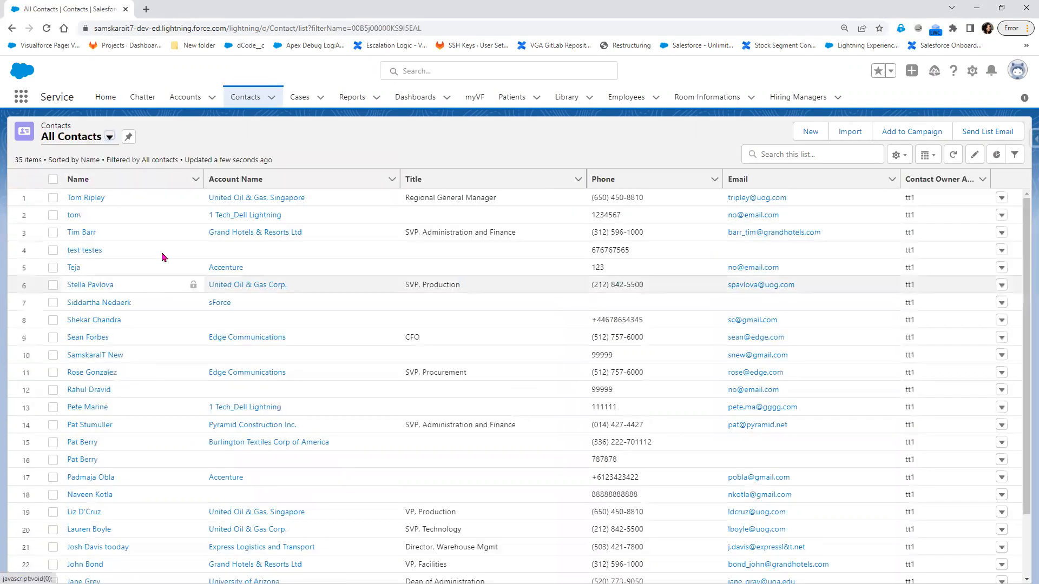
pyautogui.click(227, 180)
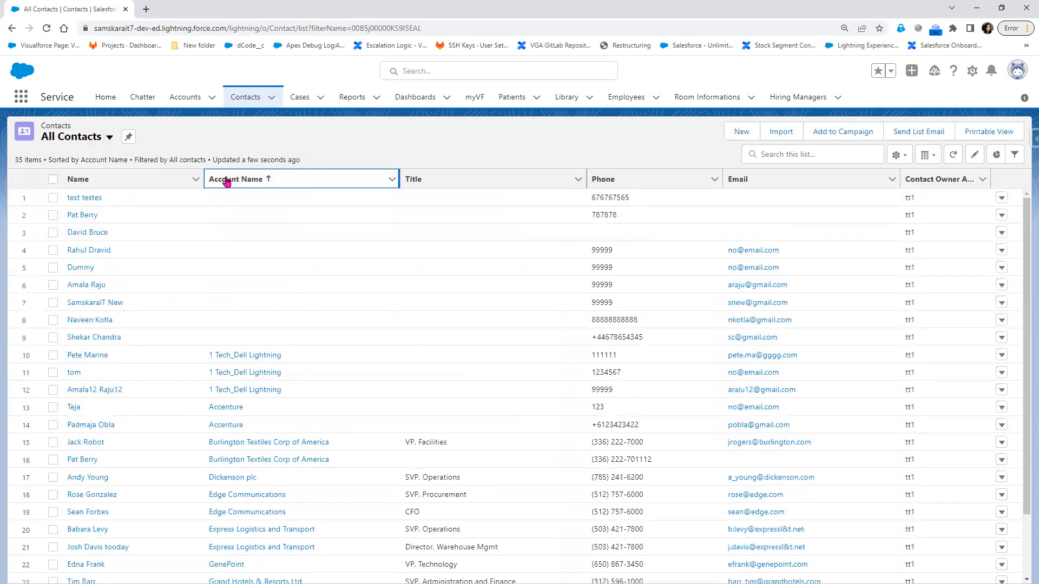
pyautogui.moveTo(139, 340); pyautogui.dragTo(54, 196)
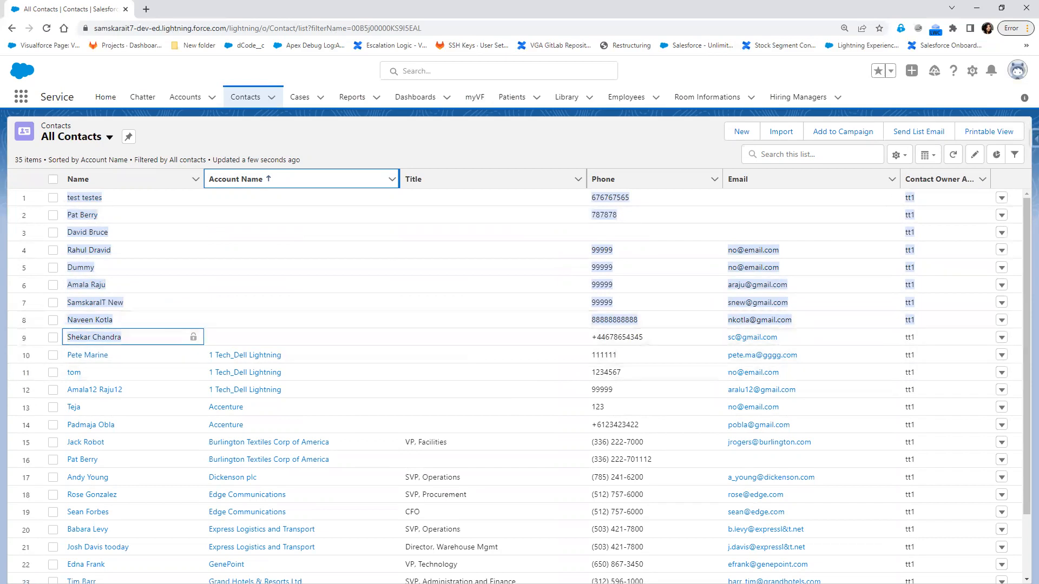
# Step: Switch back to the Notepad++ notes and add the heading "High-Level Requirement :" a few lines below the scenario description
pyautogui.hotkey('alt', 'Tab')
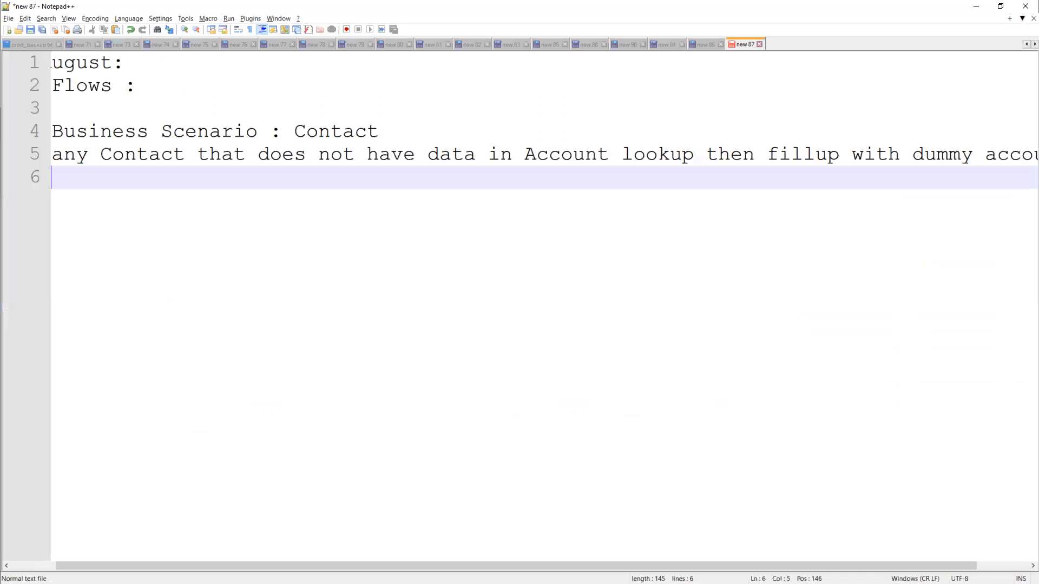
pyautogui.moveTo(423, 567); pyautogui.dragTo(476, 567)
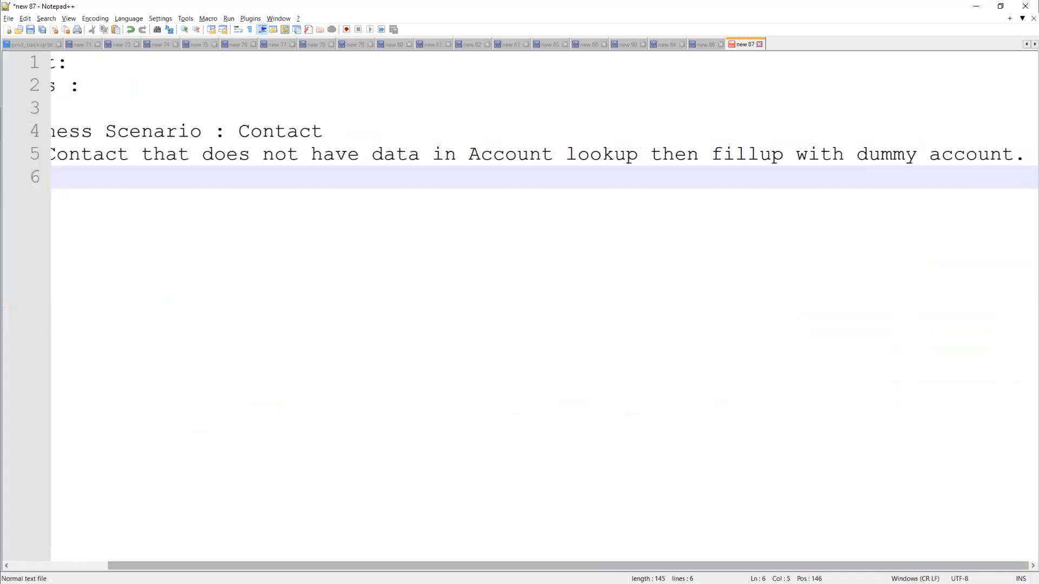
pyautogui.click(1029, 158)
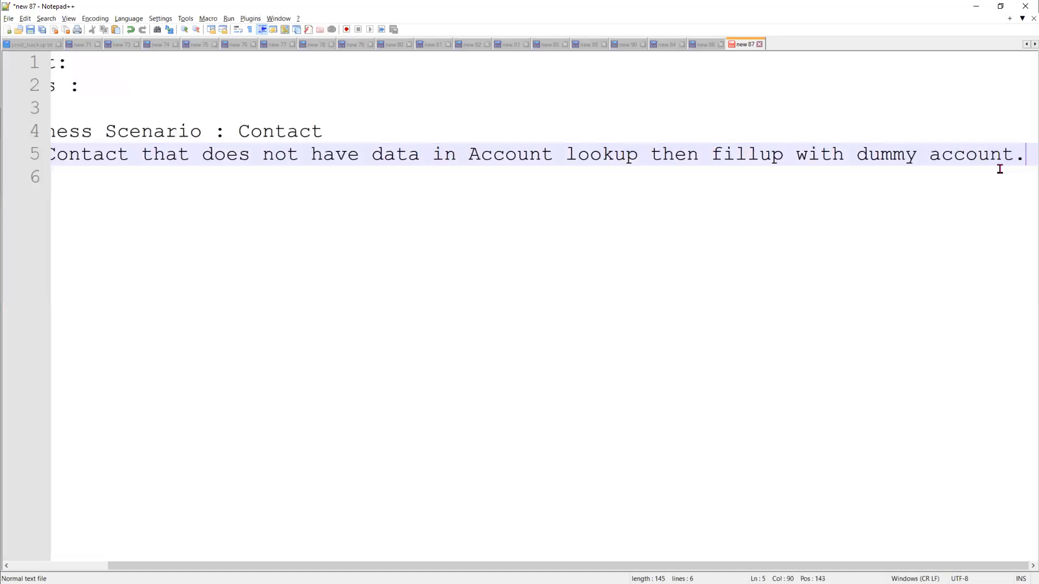
pyautogui.press('Return')
pyautogui.press('Return')
pyautogui.press('Return')
pyautogui.write('H')
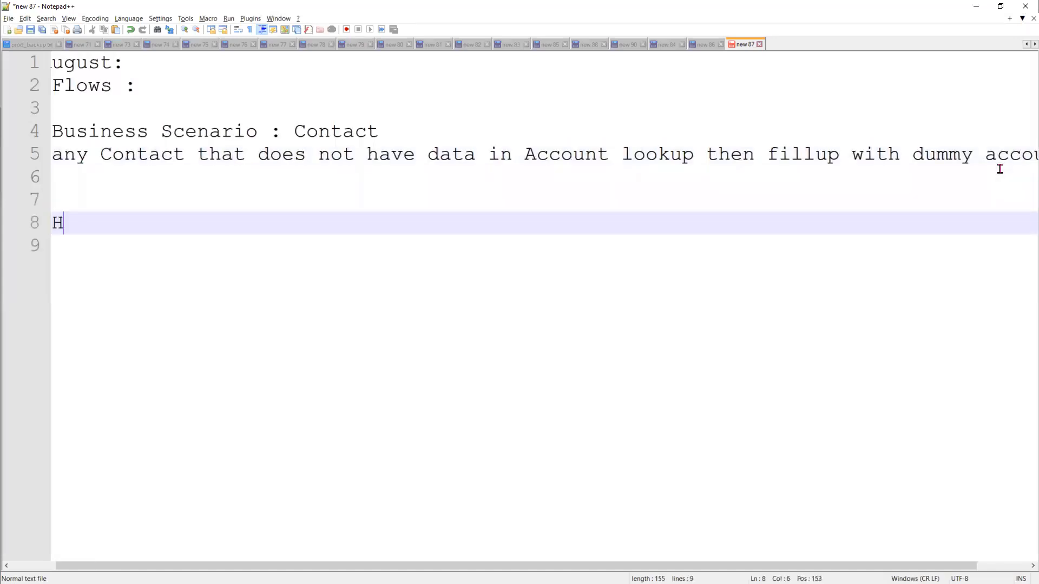
pyautogui.write('igh-Level R')
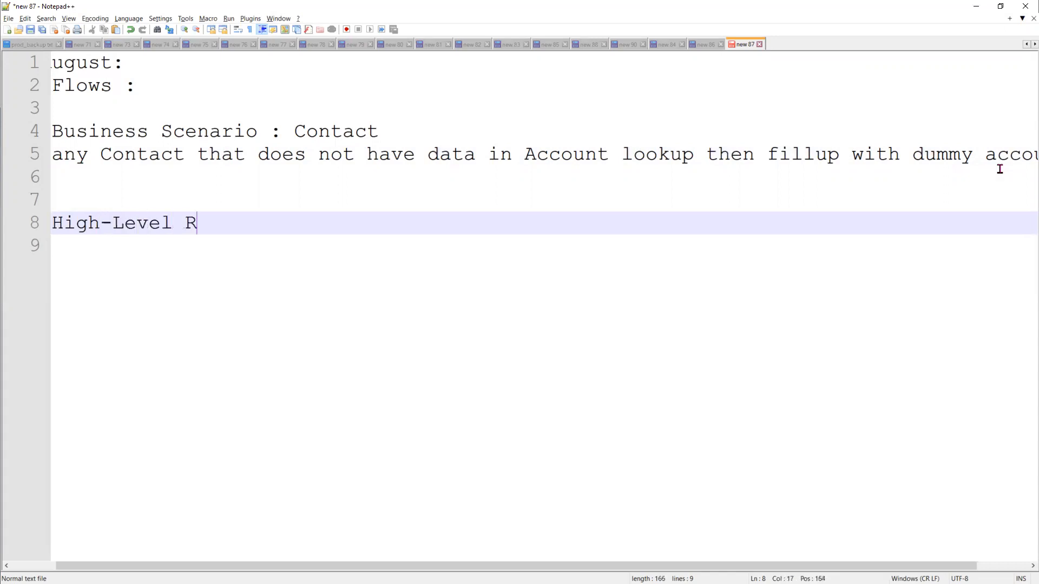
pyautogui.write('equirement ')
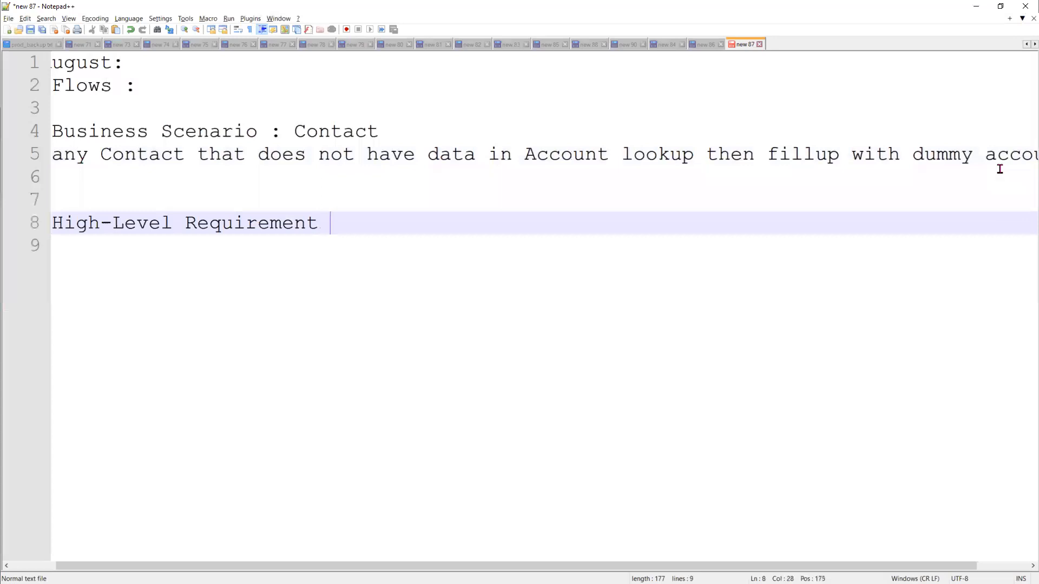
pyautogui.write(':')
# Step: Write the indented line "Update a contact record with dummy account" under the High-Level Requirement heading
pyautogui.press('Return')
pyautogui.press('Tab')
pyautogui.press('Tab')
pyautogui.press('Tab')
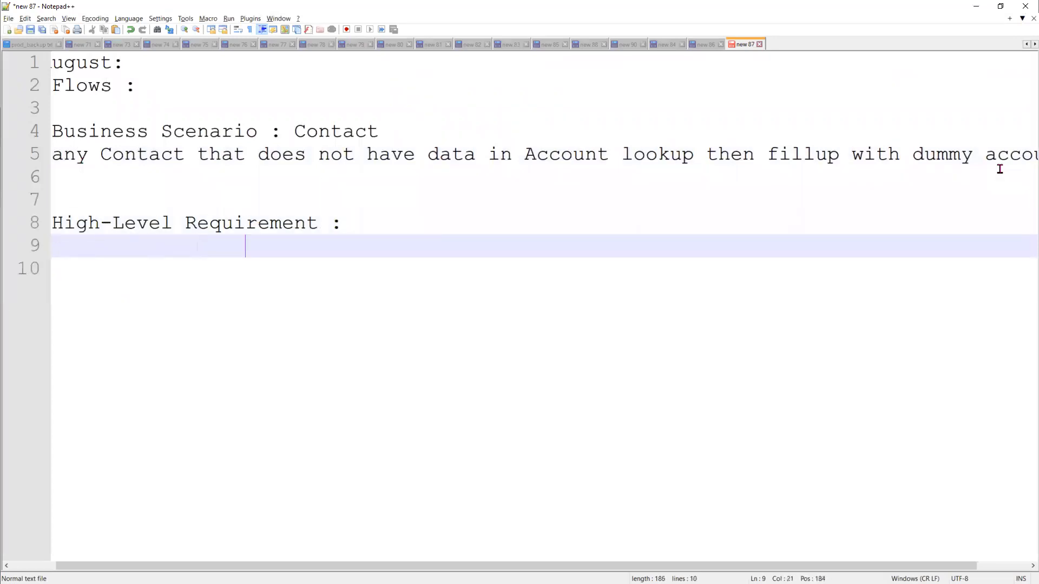
pyautogui.write('Update a contact recor')
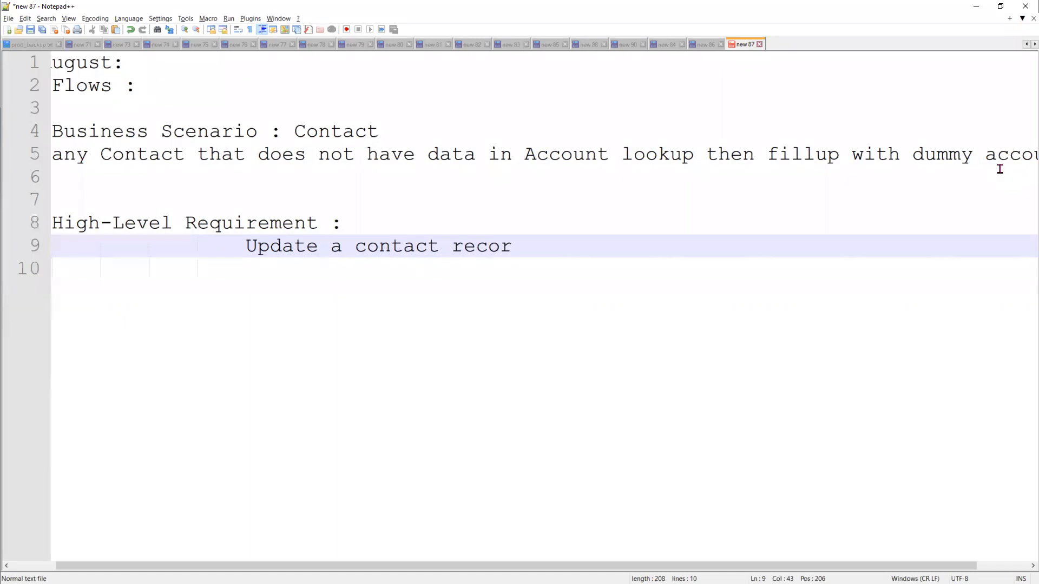
pyautogui.write('d with')
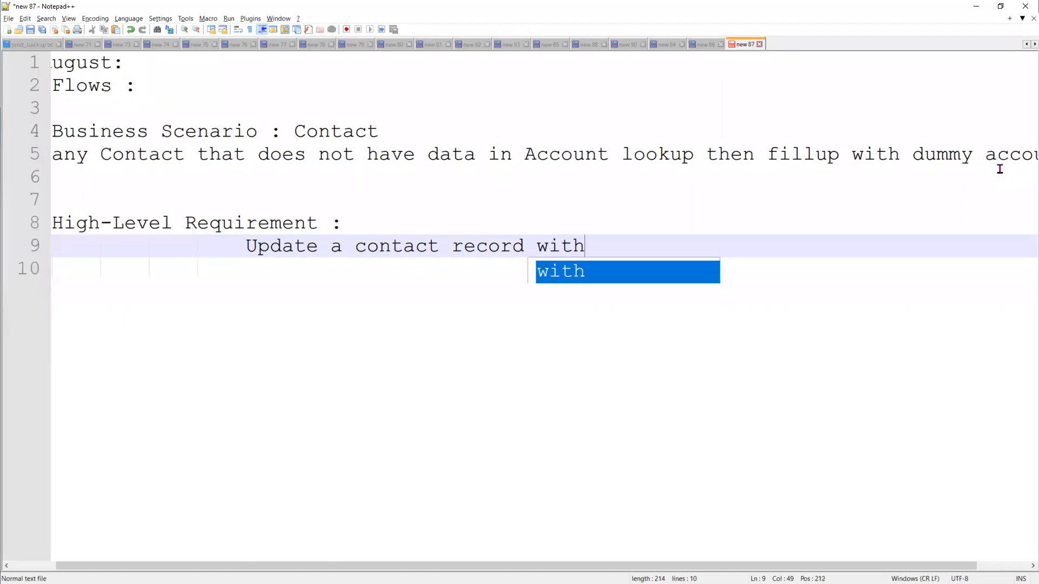
pyautogui.write(' dummy account')
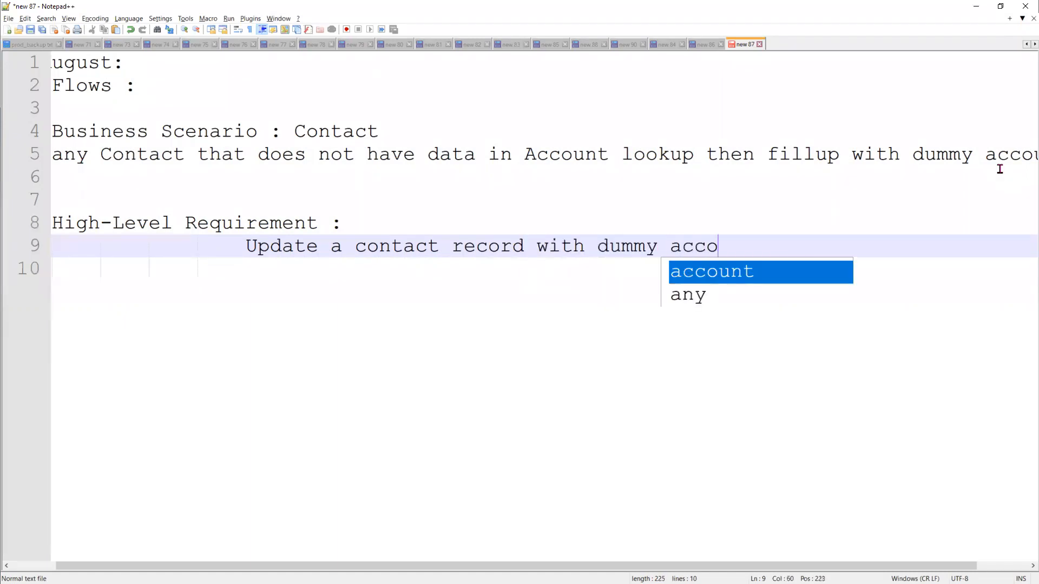
pyautogui.press('Return')
# Step: Complete the line with "account" and add the heading "Micro-Level Requirement:" below it, separated by two blank lines
pyautogui.press('Return')
pyautogui.press('BackSpace')
pyautogui.press('BackSpace')
pyautogui.press('BackSpace')
pyautogui.press('BackSpace')
pyautogui.press('Return')
pyautogui.press('Tab')
pyautogui.write('Micro')
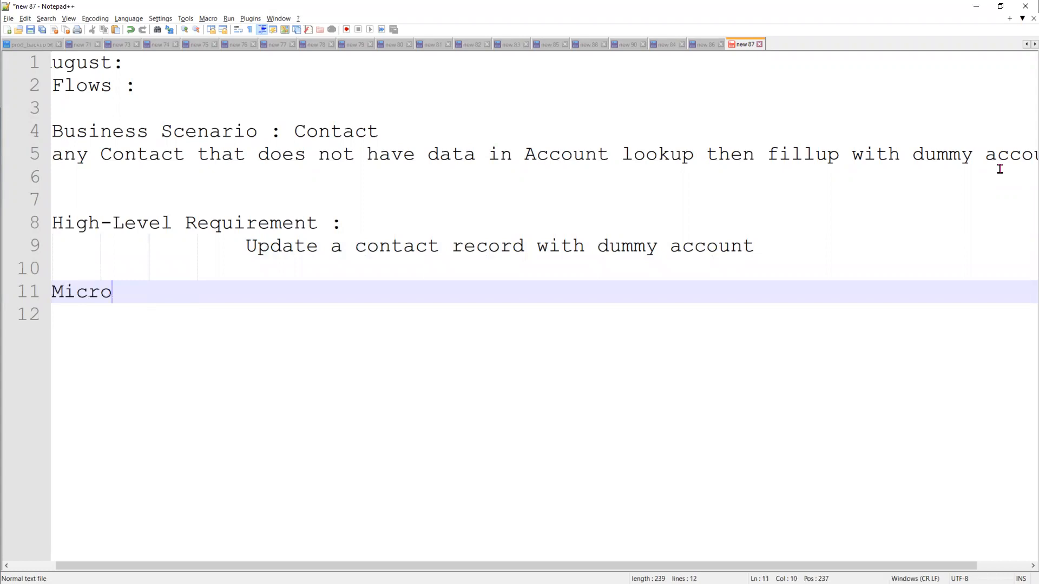
pyautogui.write('-Level ')
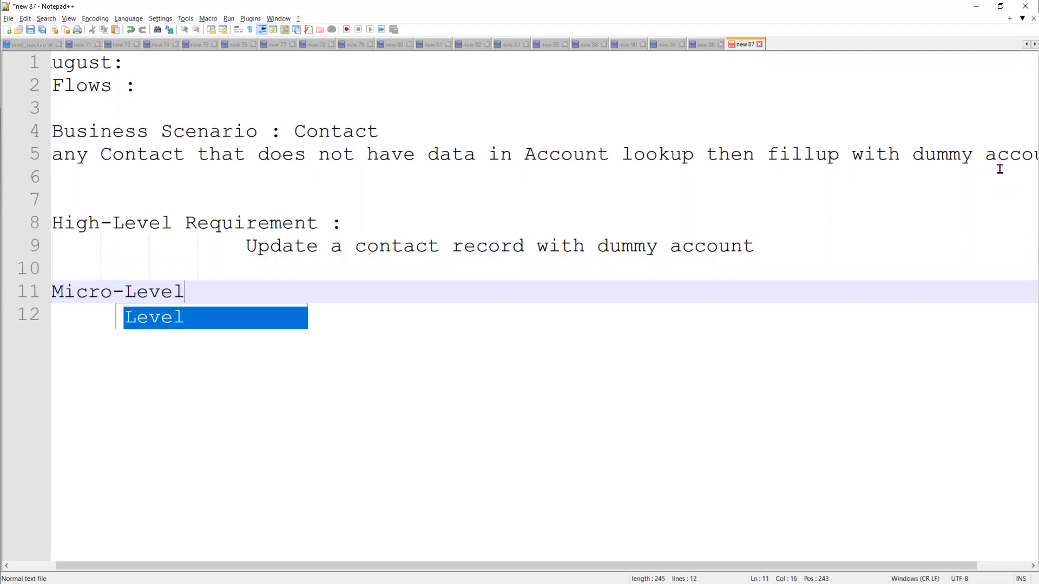
pyautogui.write('Re')
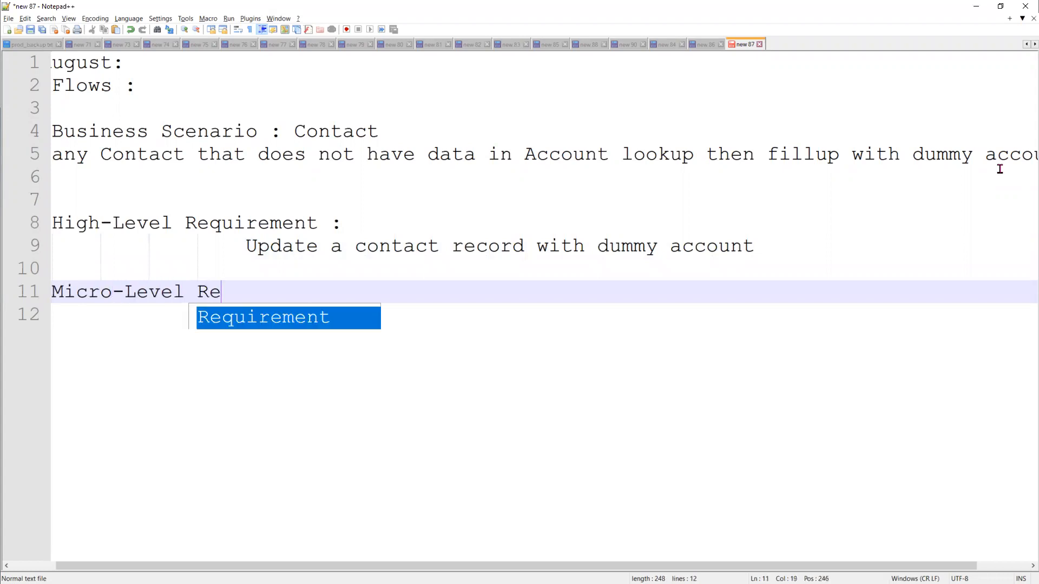
pyautogui.press('Return')
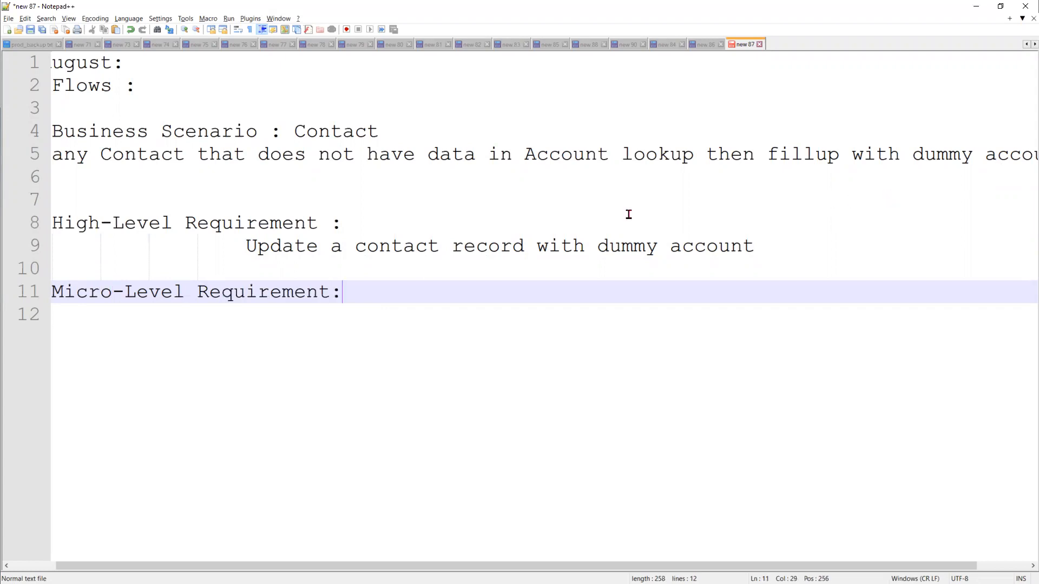
pyautogui.moveTo(53, 292); pyautogui.dragTo(173, 292)
pyautogui.press('Return')
pyautogui.click(445, 320)
pyautogui.press('Return')
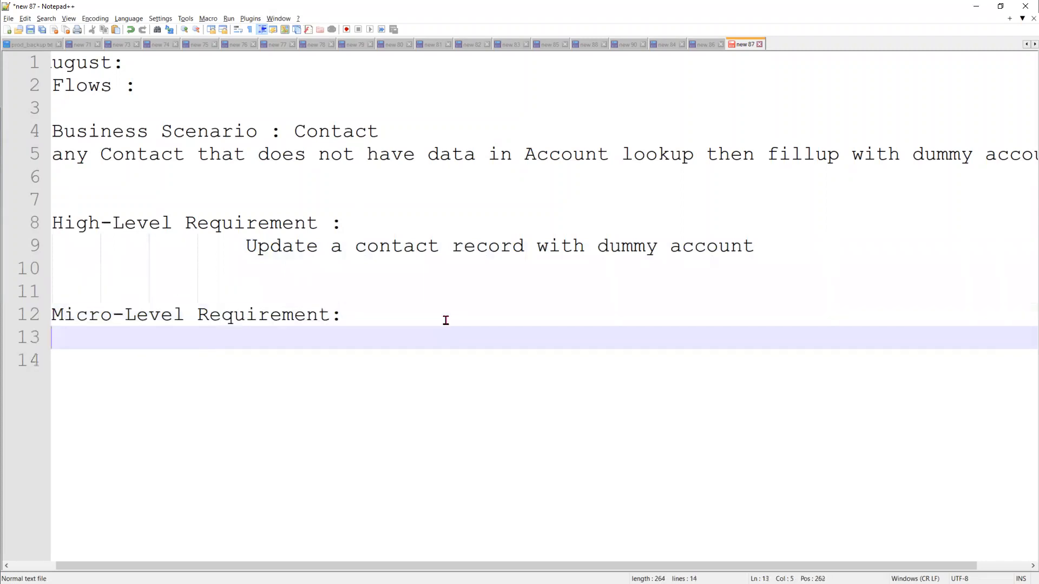
# Step: Write the indented line "Object: Contact... Account" under the Micro-Level Requirement heading
pyautogui.press('Tab')
pyautogui.press('Tab')
pyautogui.press('Tab')
pyautogui.write('Object: ')
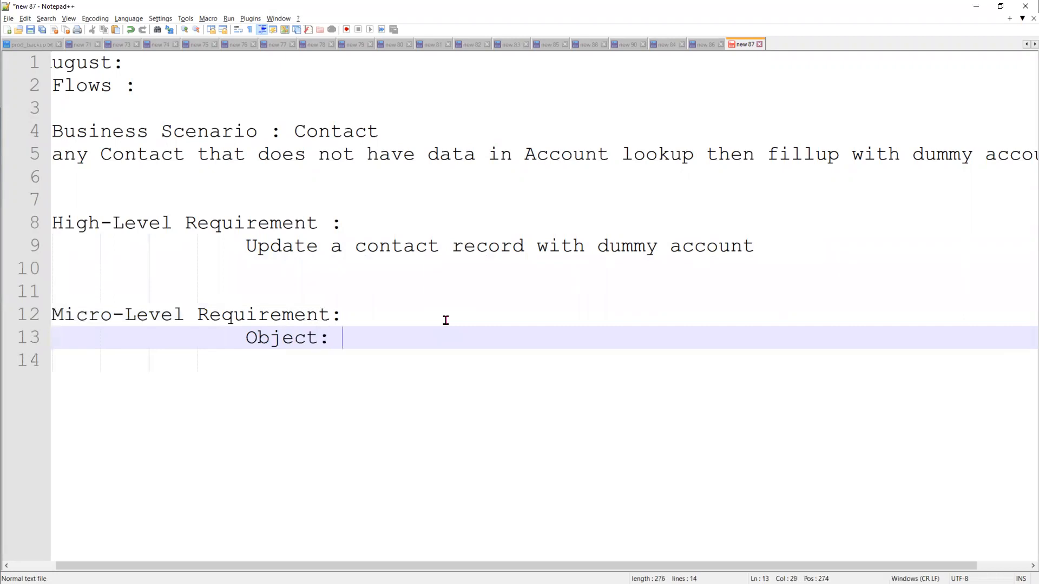
pyautogui.write('Contac')
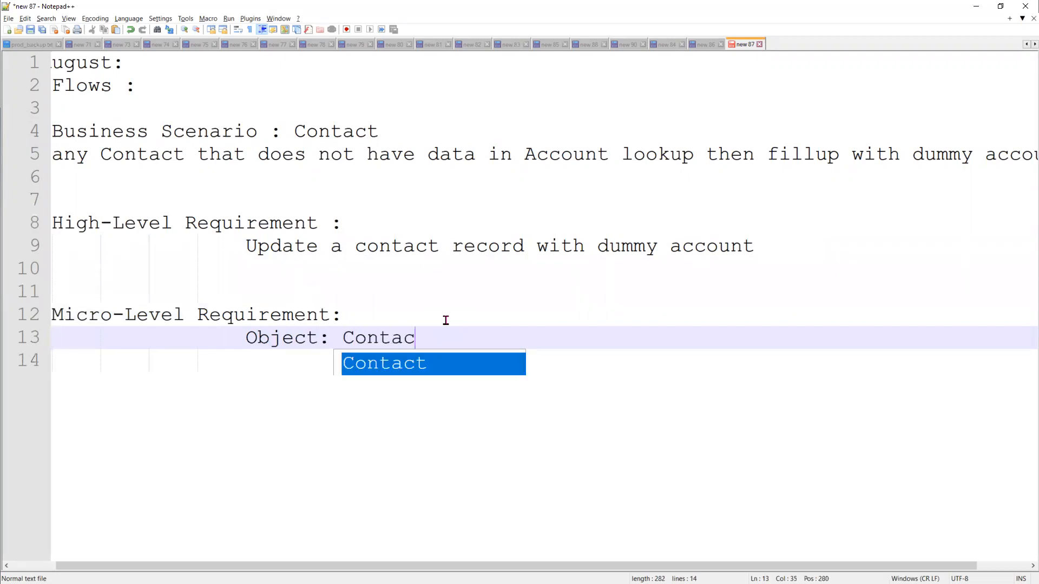
pyautogui.write('t...')
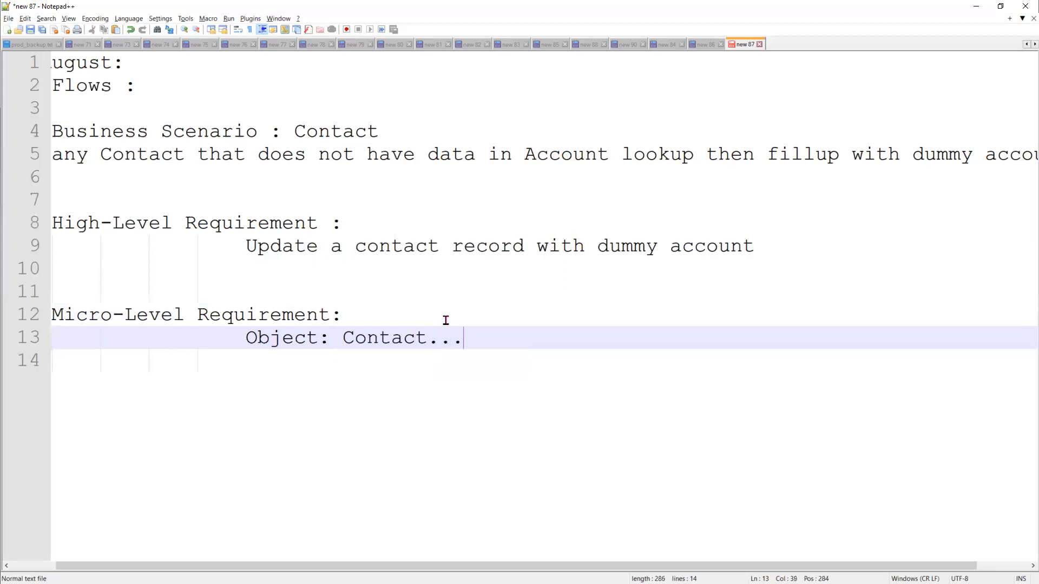
pyautogui.write(' Account')
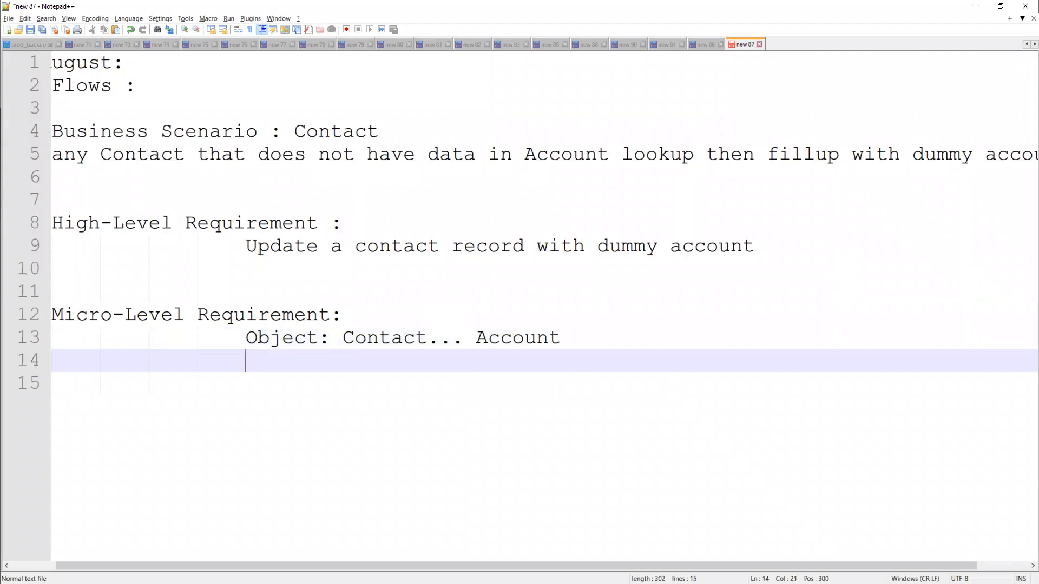
# Step: Add the line "Fields : what are mandatory fields Contact, Account" beneath the Object line
pyautogui.hotkey('alt', 'Tab')
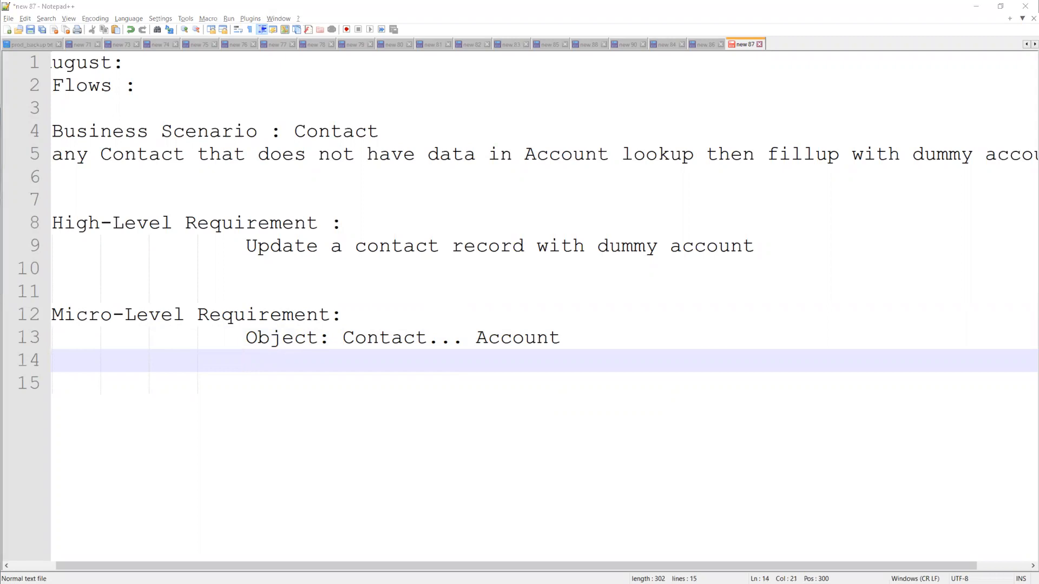
pyautogui.click(289, 366)
pyautogui.write('Fiesl')
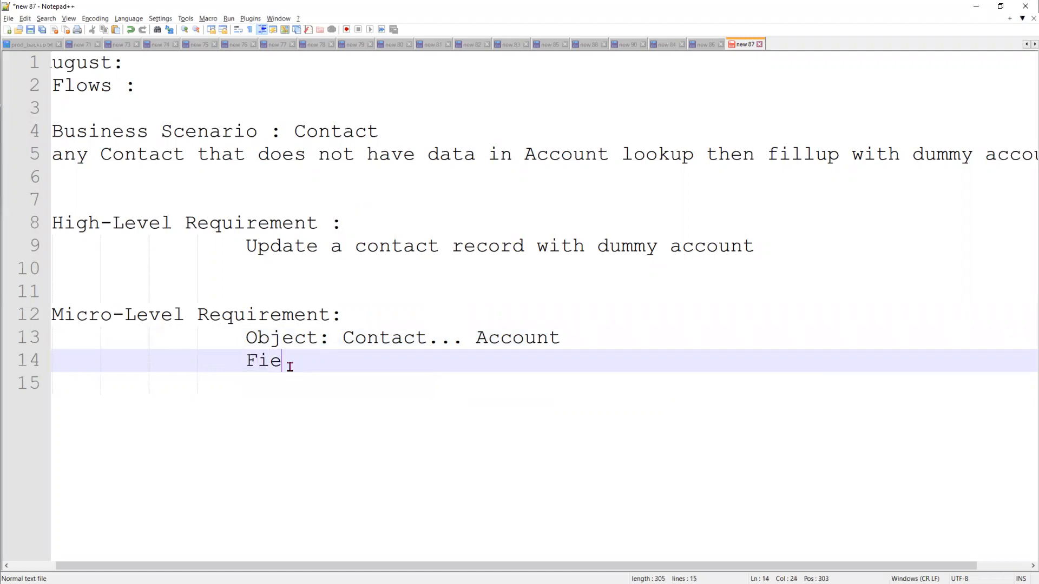
pyautogui.press('BackSpace')
pyautogui.press('BackSpace')
pyautogui.press('BackSpace')
pyautogui.write('lds : w')
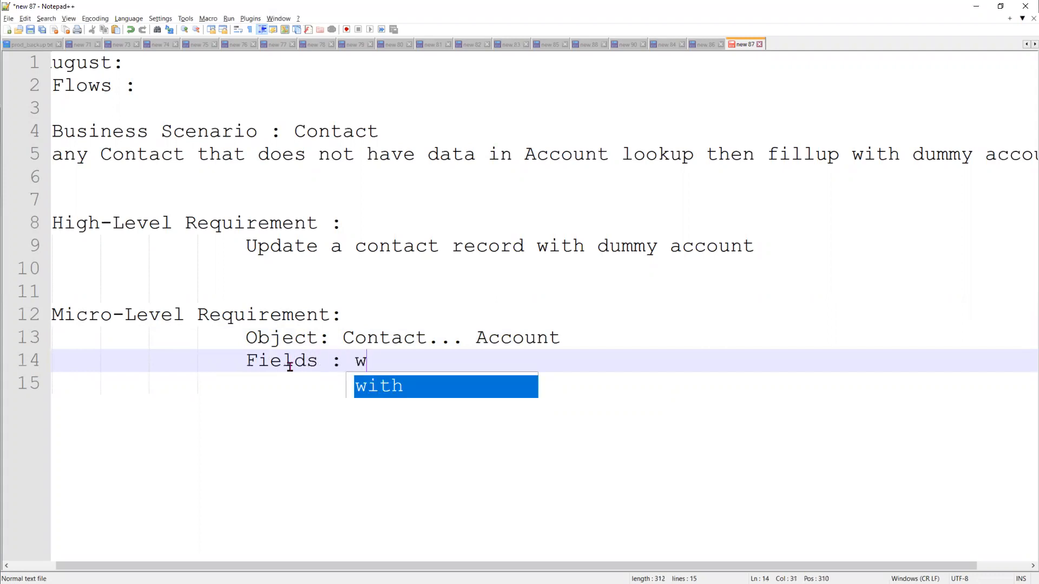
pyautogui.write('hat are mana')
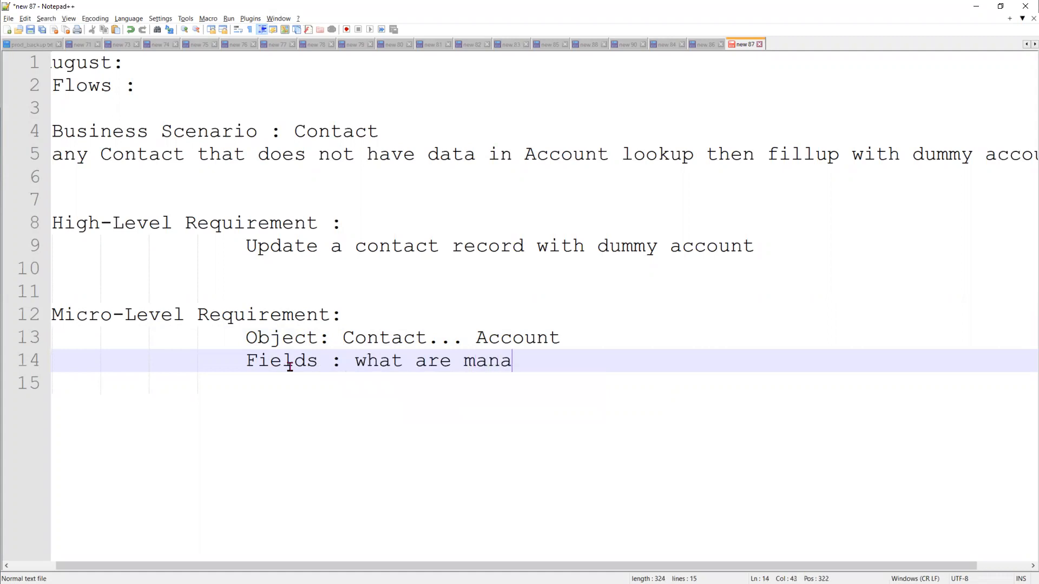
pyautogui.press('BackSpace')
pyautogui.write('datory fields Cont')
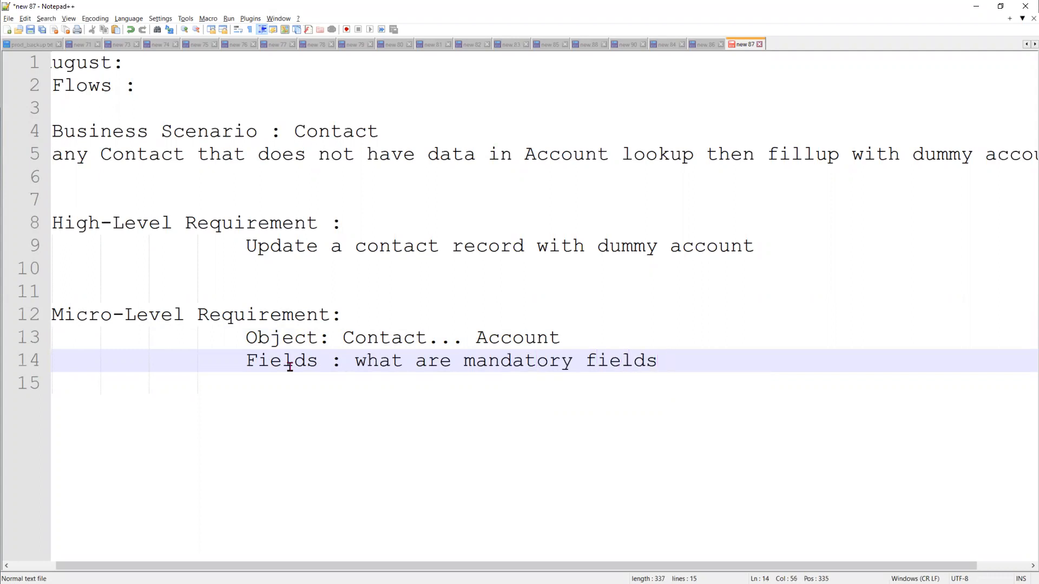
pyautogui.write('act,')
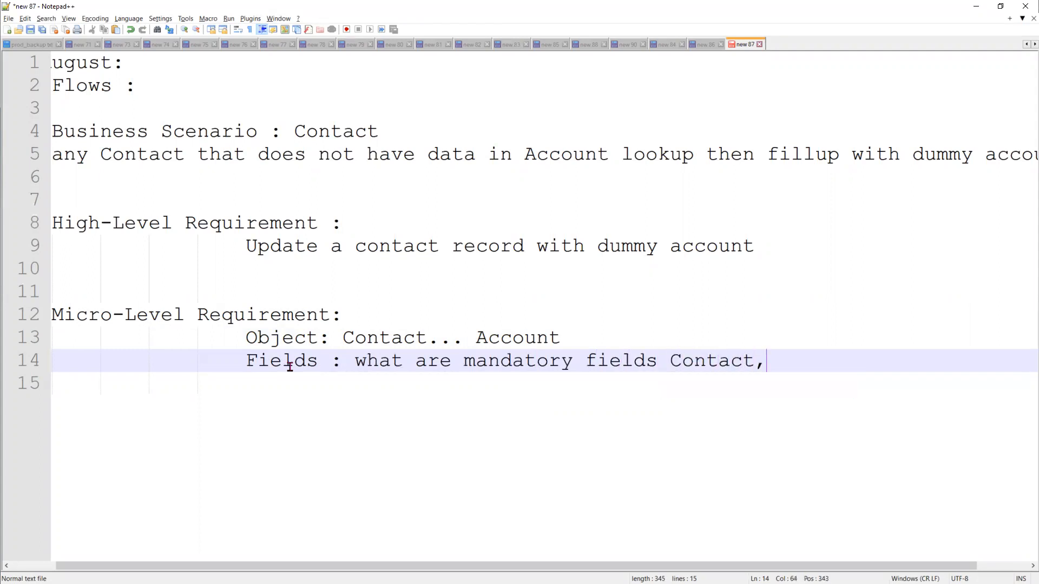
pyautogui.write(' Account')
pyautogui.press('Return')
# Step: Add the label "Type Flow :" on a new line beneath the Fields line
pyautogui.press('Return')
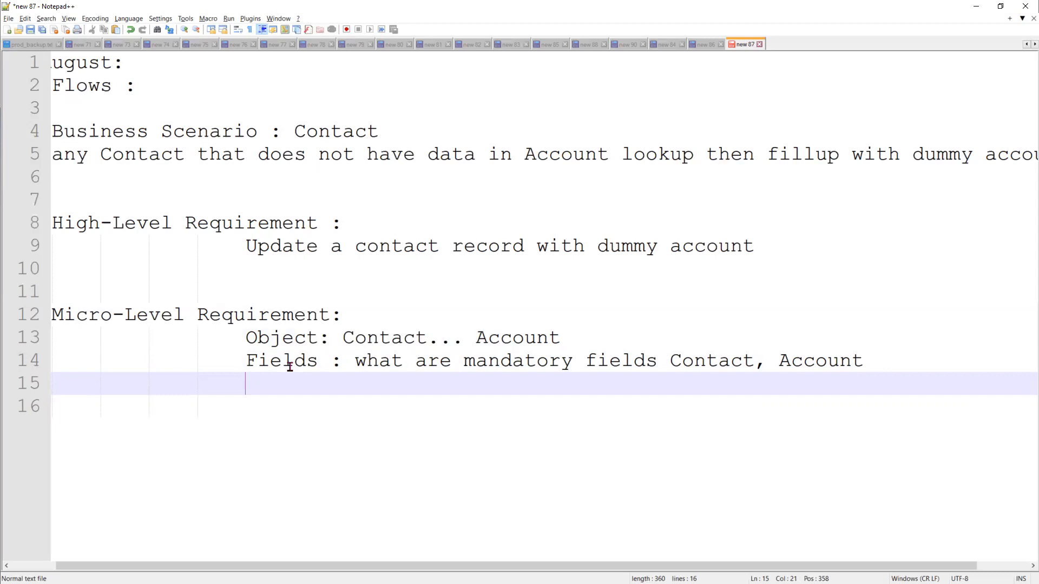
pyautogui.write('Type F')
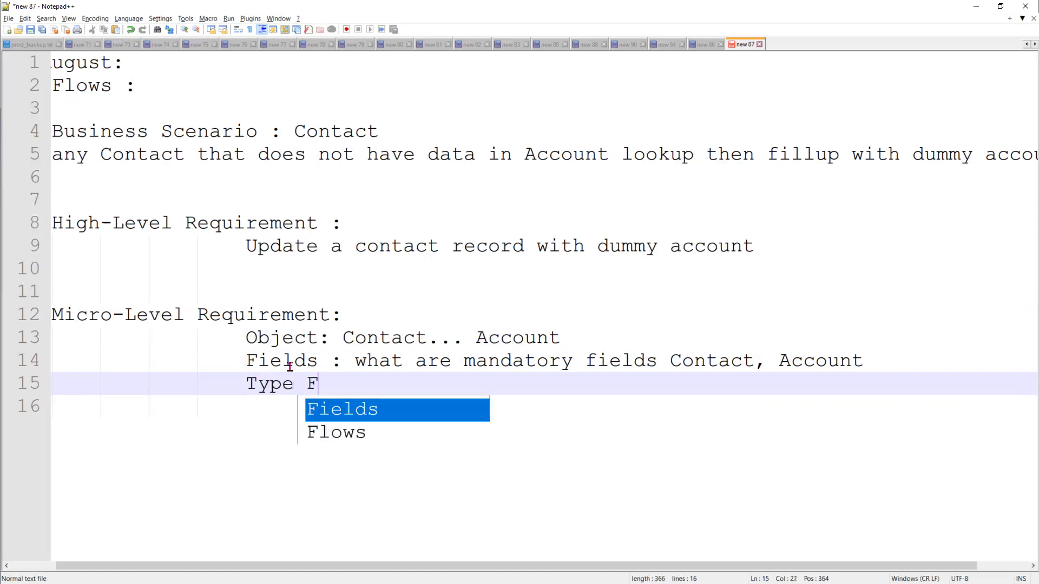
pyautogui.write('low :')
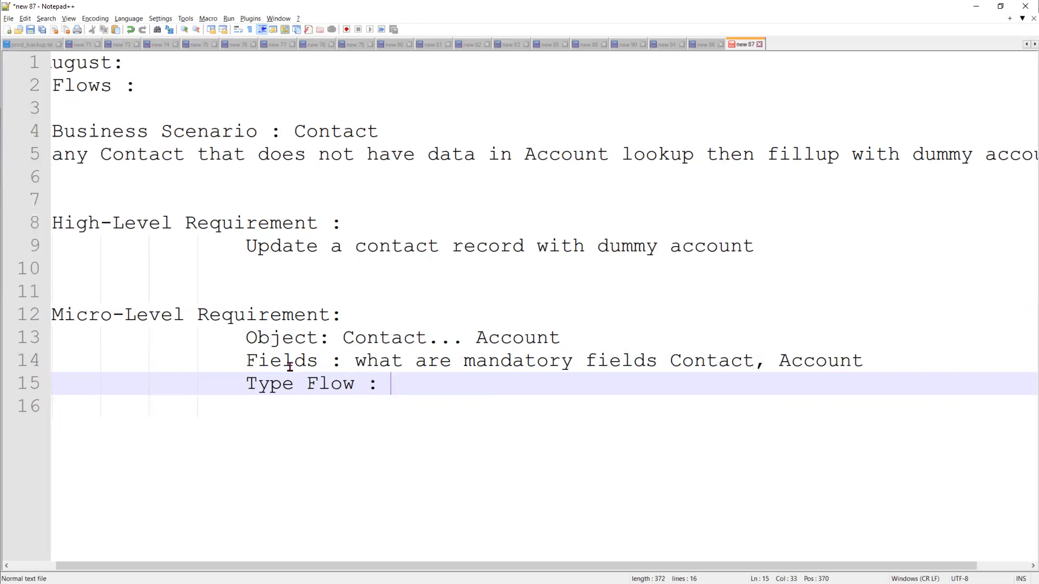
# Step: Switch to Salesforce to review the contacts without an account, clear the text highlight, and return to the Notepad++ notes
pyautogui.click(975, 6)
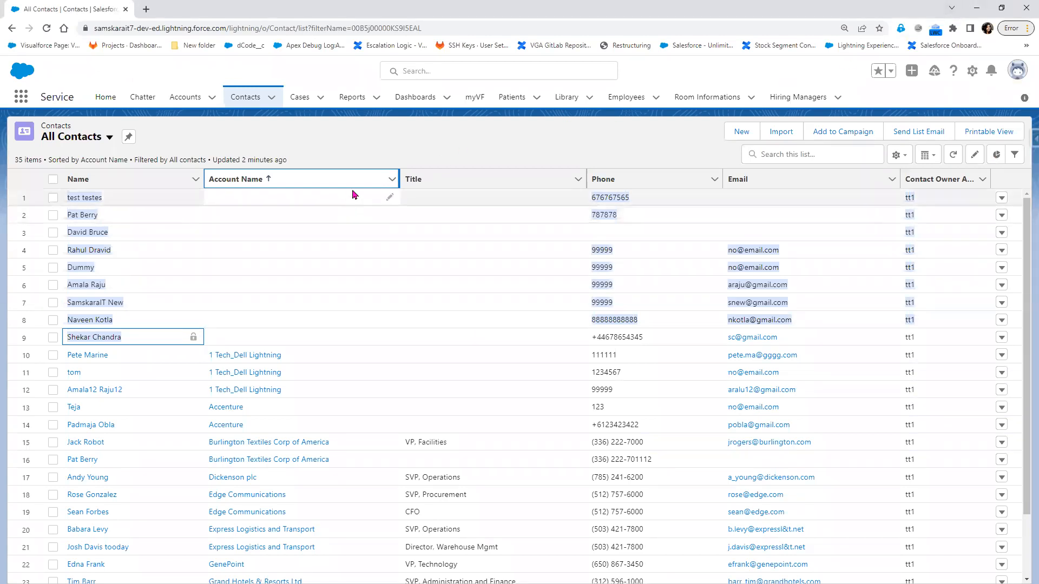
pyautogui.click(446, 163)
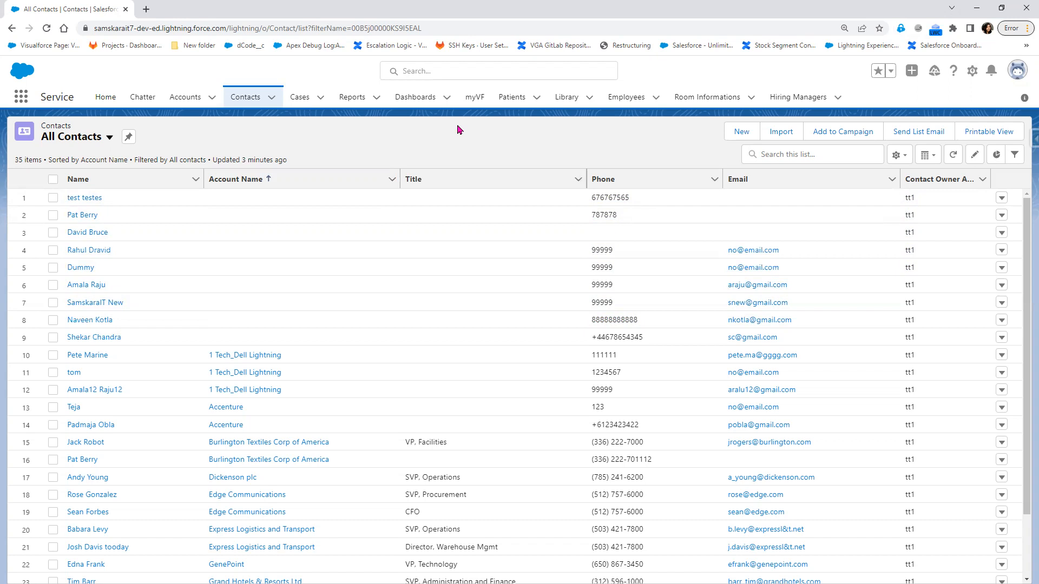
pyautogui.hotkey('alt', 'Tab')
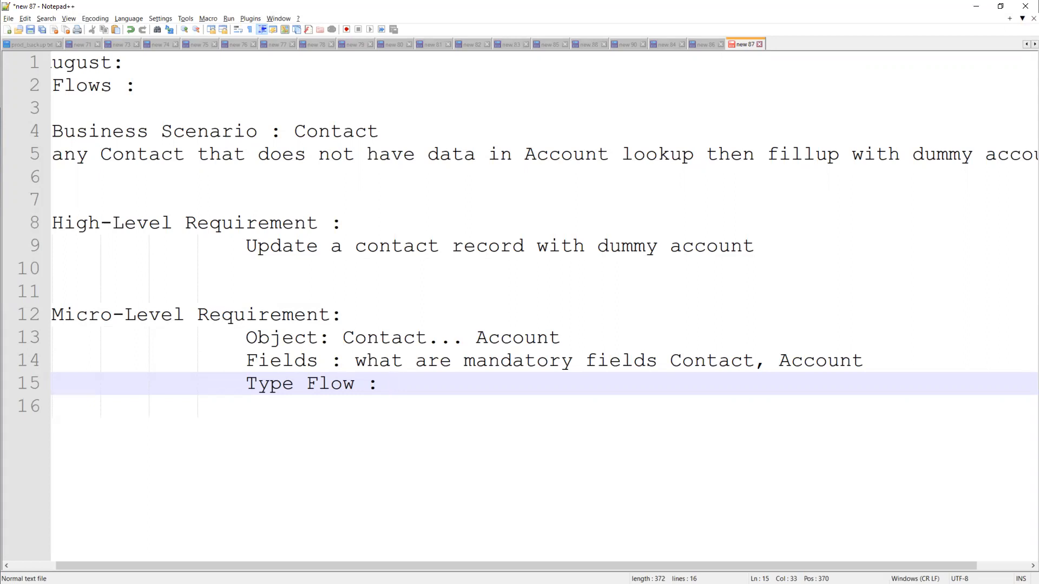
# Step: Write "identify the contact which does not Account" a few lines below Type Flow, indented one level
pyautogui.press('Return')
pyautogui.press('Return')
pyautogui.press('Return')
pyautogui.press('Return')
pyautogui.press('BackSpace')
pyautogui.press('BackSpace')
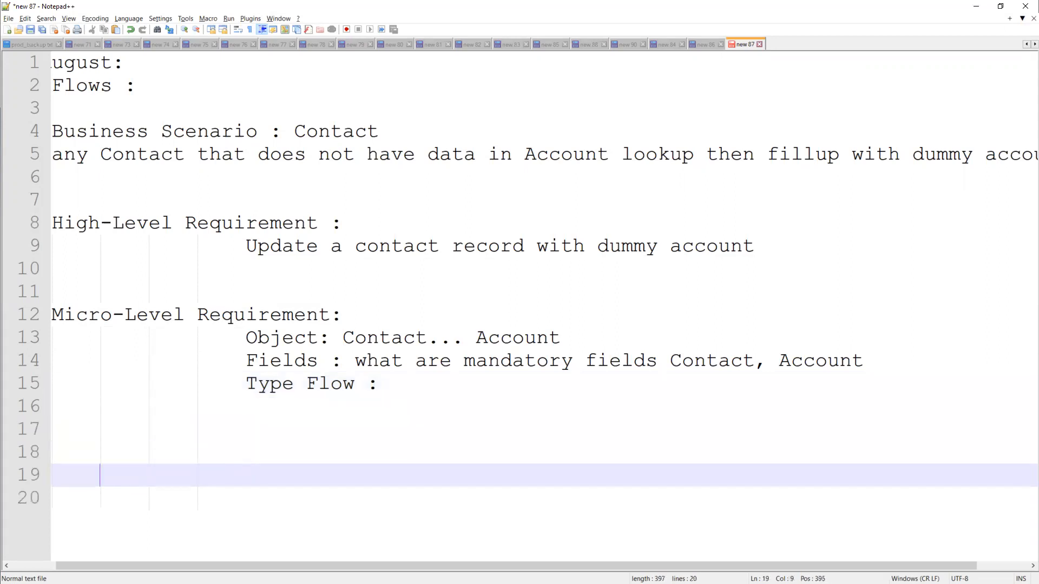
pyautogui.write('identify the cont')
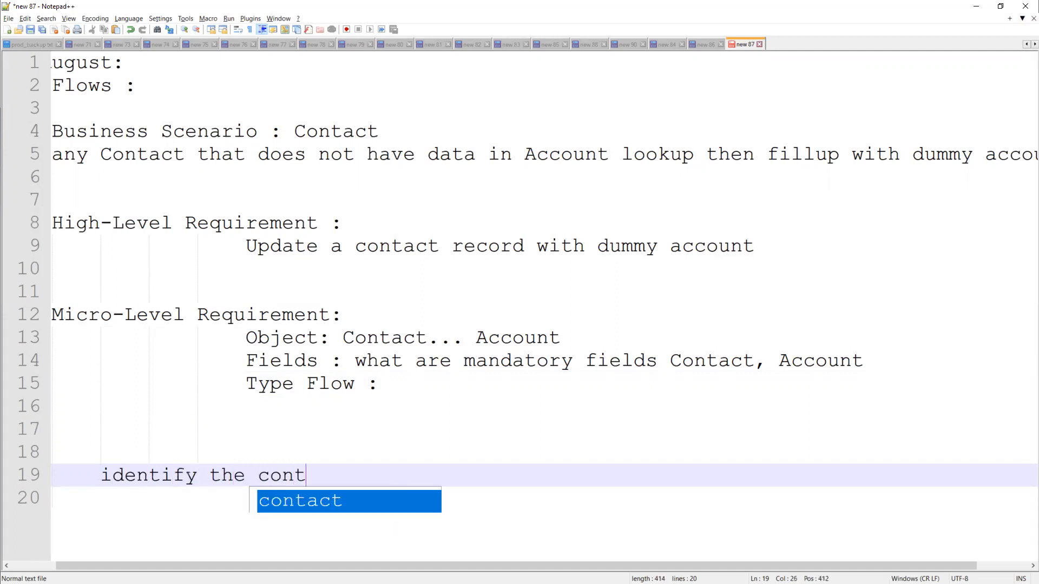
pyautogui.write('act which')
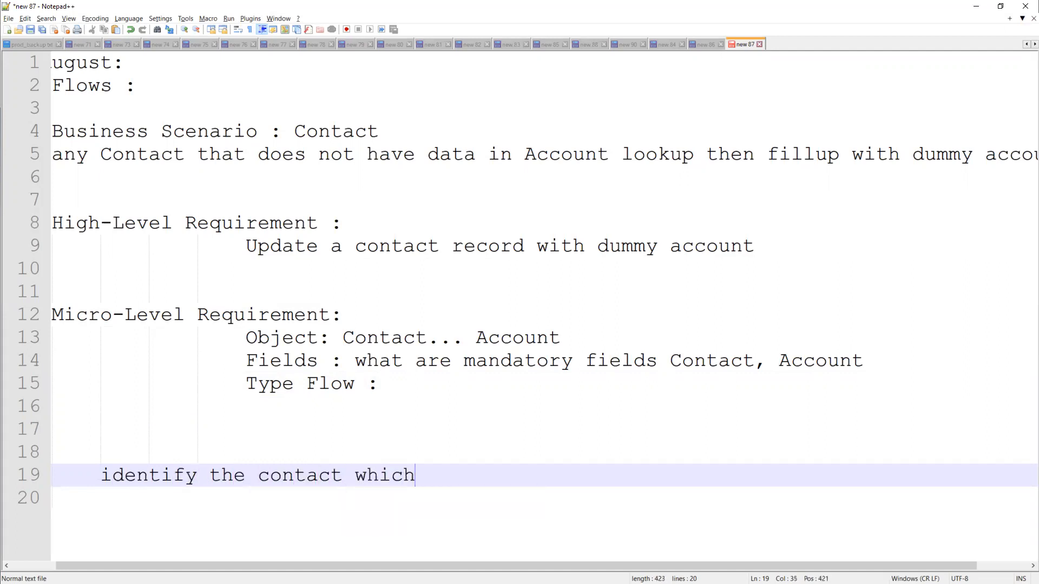
pyautogui.write(' doe snot')
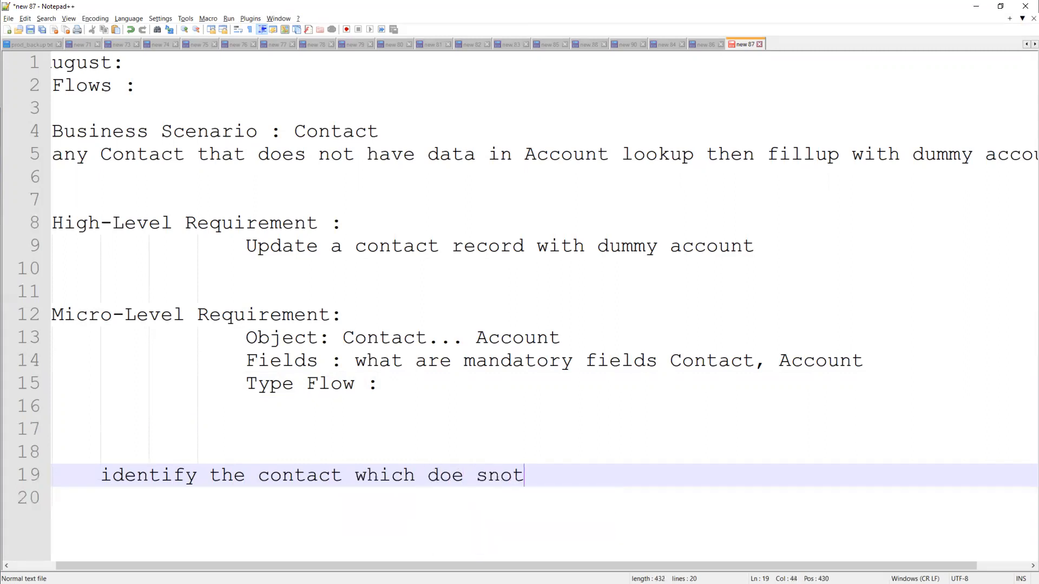
pyautogui.press('BackSpace')
pyautogui.press('BackSpace')
pyautogui.press('BackSpace')
pyautogui.press('BackSpace')
pyautogui.press('BackSpace')
pyautogui.press('BackSpace')
pyautogui.write('s not Account')
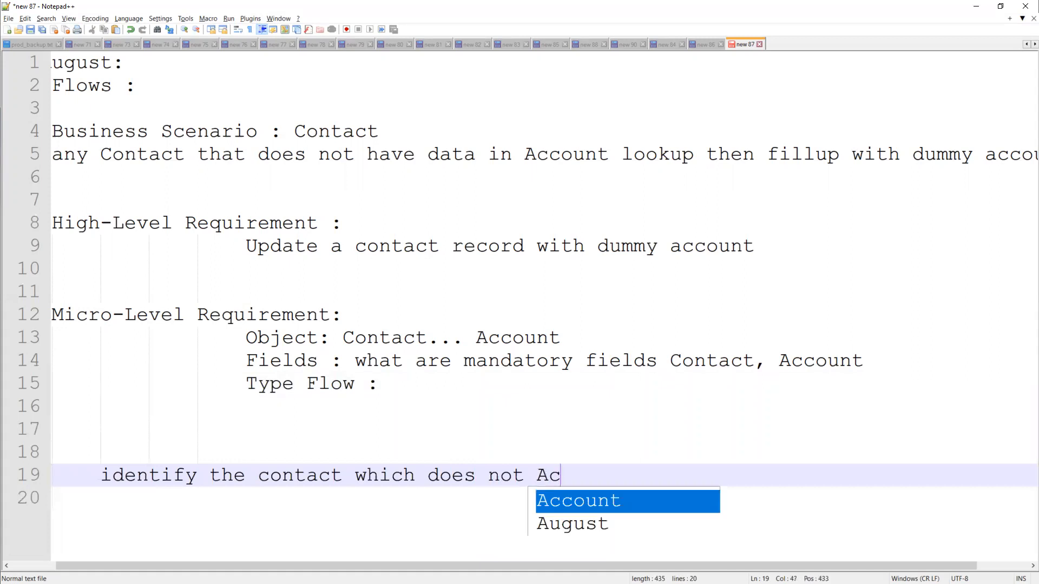
# Step: Add the question "Record-Triggered Flow ?" at the same indent, one blank line below the identify-contact line
pyautogui.press('Return')
pyautogui.press('Return')
pyautogui.write('Record-Trig')
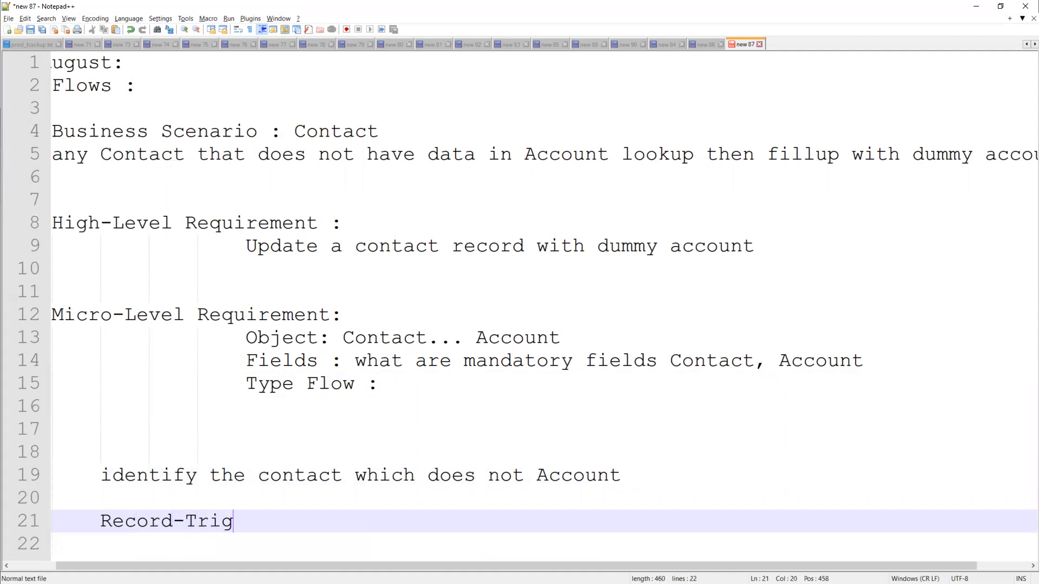
pyautogui.write('gered Flow ?')
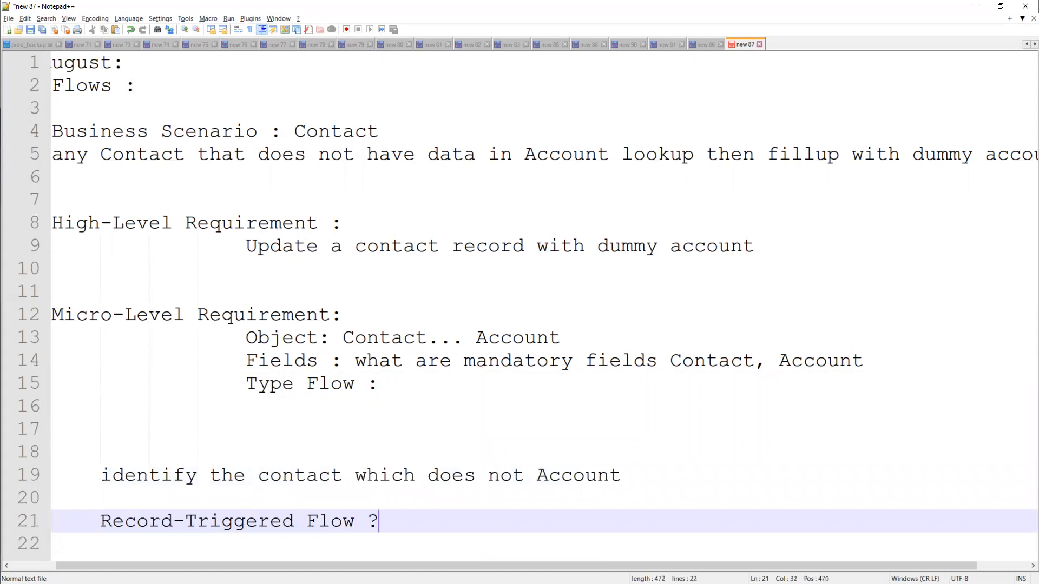
# Step: Write the further indented line "creating /updating" under Record-Triggered Flow and leave several blank lines below it
pyautogui.press('Return')
pyautogui.press('Tab')
pyautogui.press('Tab')
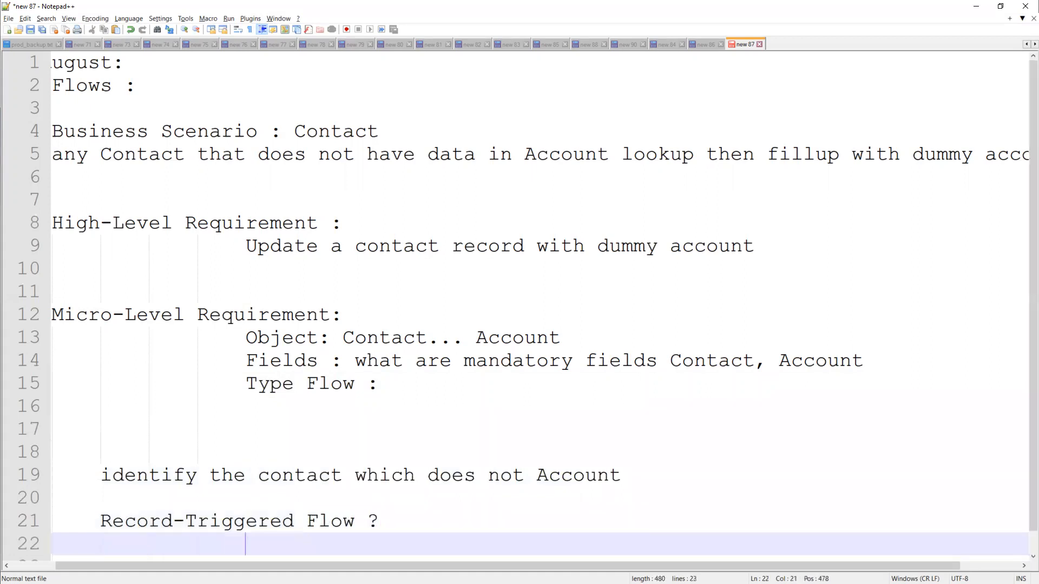
pyautogui.scroll(-1, 43, 556)
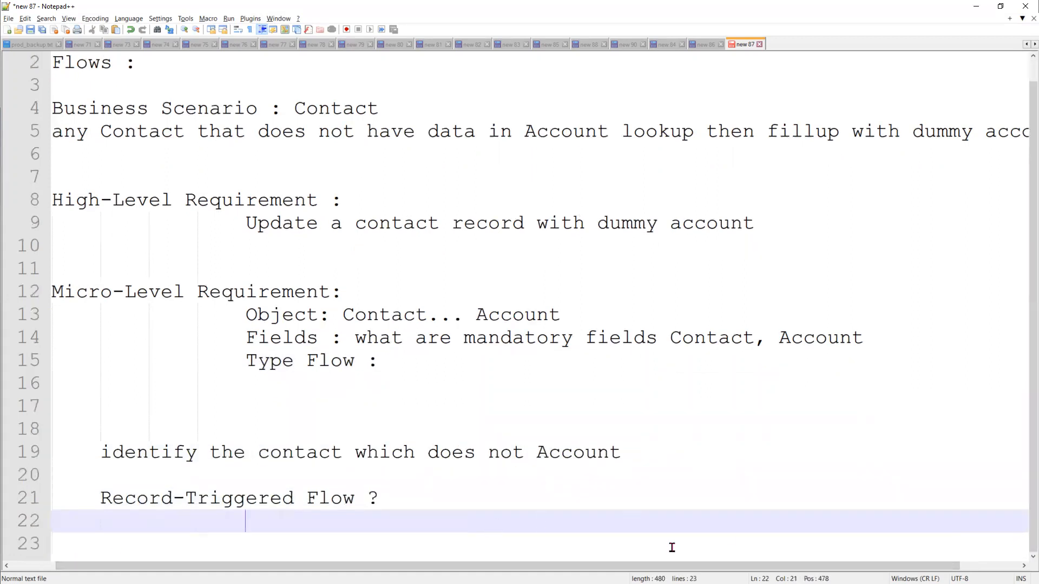
pyautogui.press('Return')
pyautogui.press('Return')
pyautogui.press('Return')
pyautogui.press('Return')
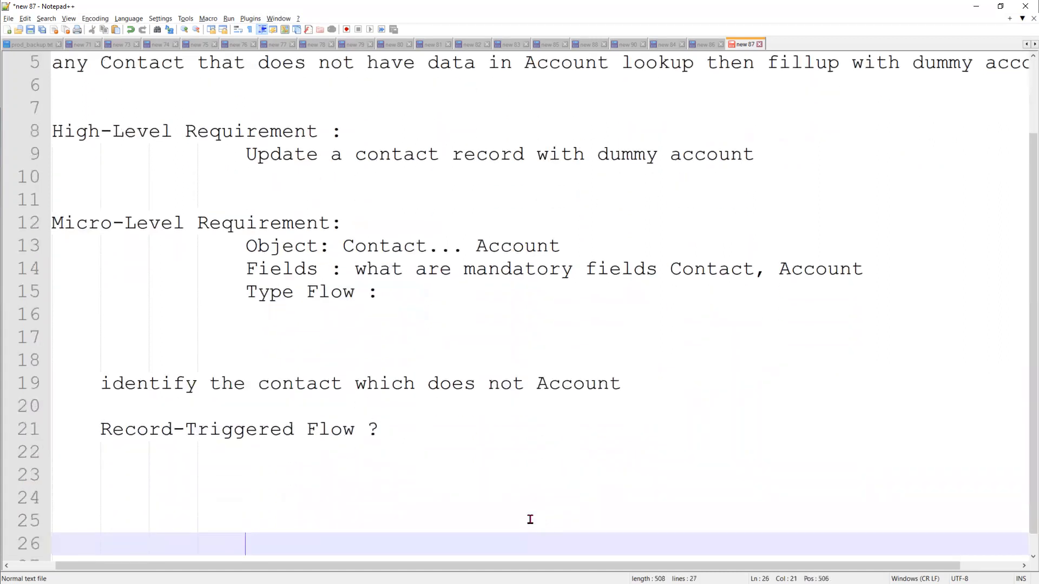
pyautogui.click(273, 410)
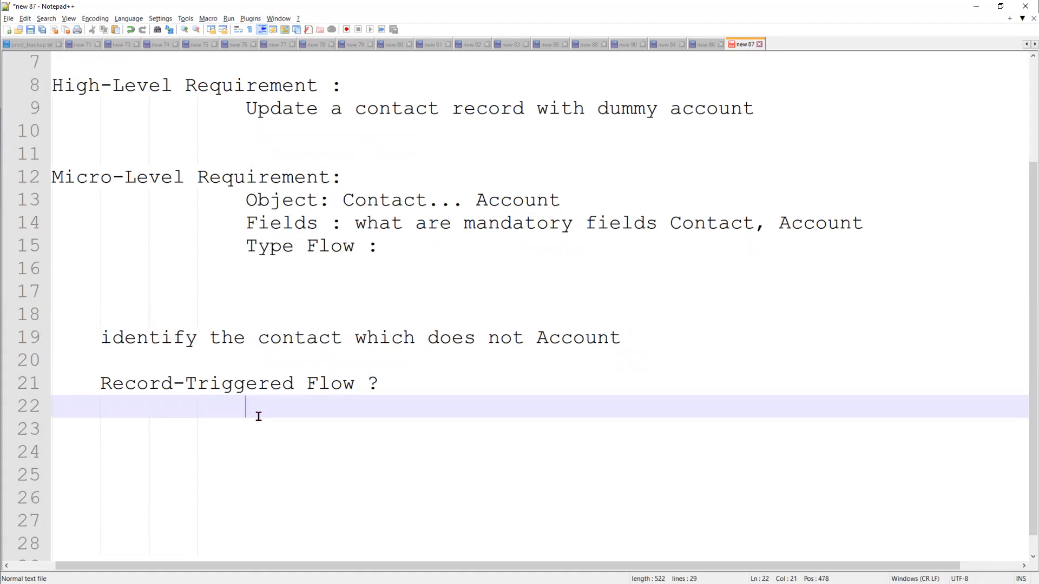
pyautogui.write('creating /update')
pyautogui.press('BackSpace')
pyautogui.write('ing')
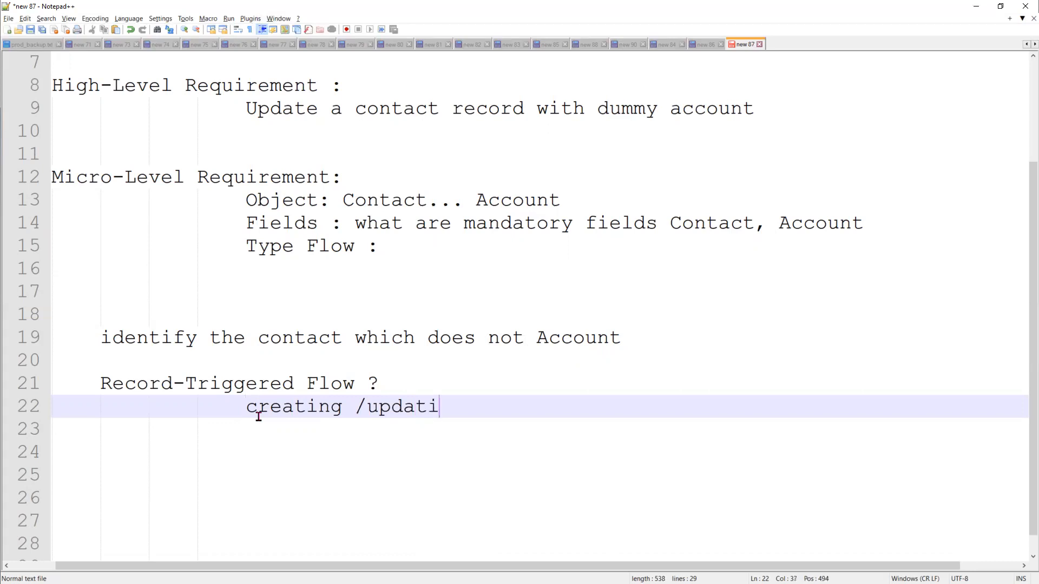
# Step: Highlight the words "in Account lookup" in the business scenario description
pyautogui.scroll(2, 317, 422)
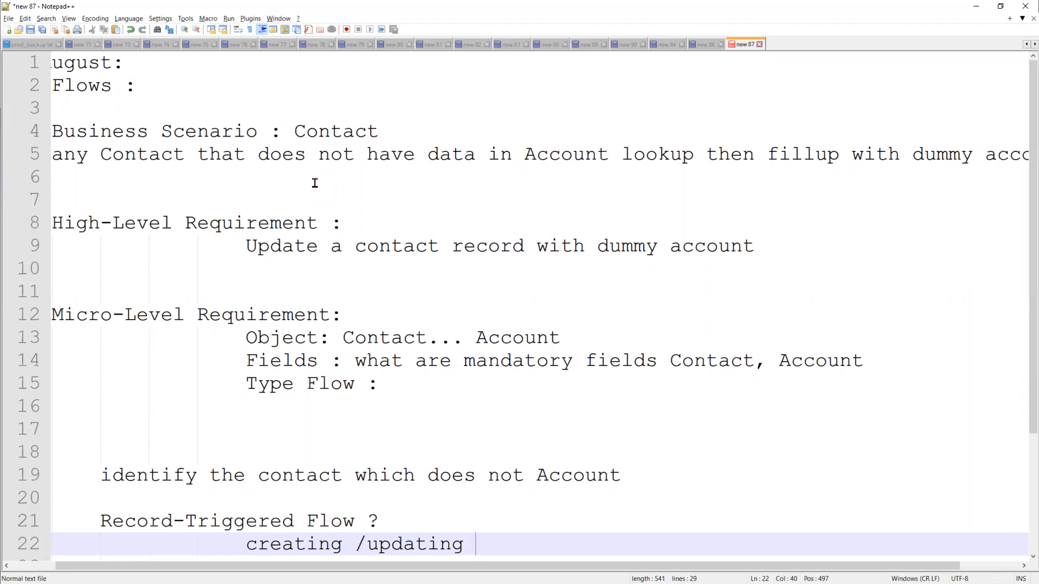
pyautogui.click(470, 156)
pyautogui.moveTo(470, 157); pyautogui.dragTo(702, 157)
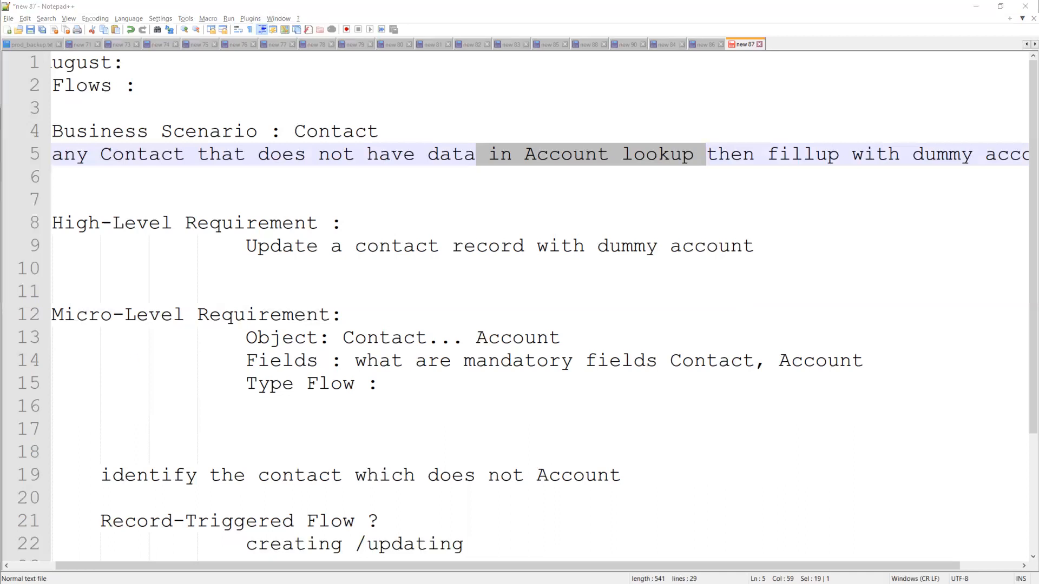
# Step: Switch to Salesforce in the browser and open Setup for the current app
pyautogui.click(982, 6)
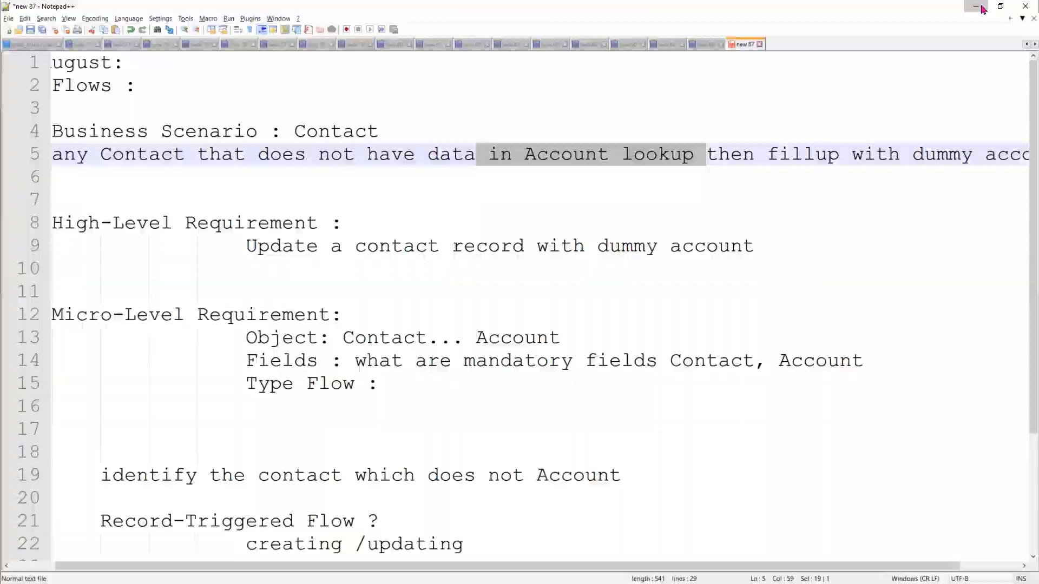
pyautogui.click(972, 71)
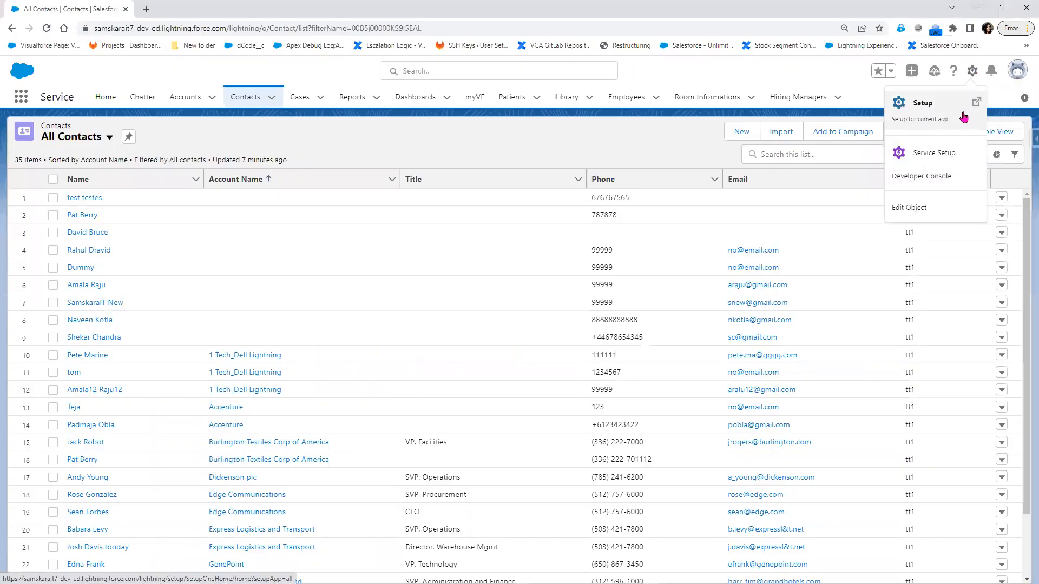
pyautogui.click(963, 116)
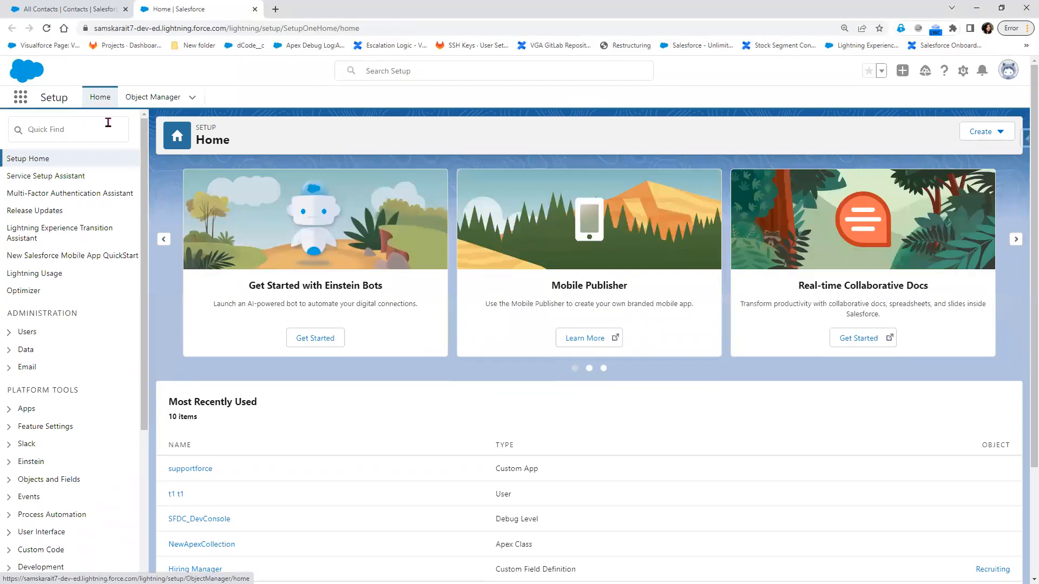
# Step: Find the Flows page in Setup by searching for "flows" and start a new flow to show the available flow types
pyautogui.click(100, 132)
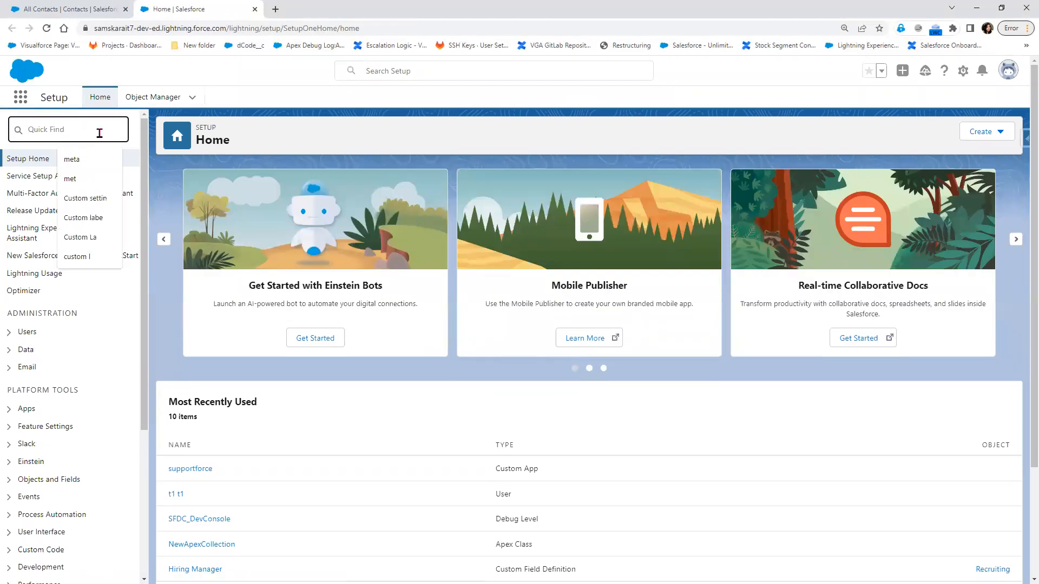
pyautogui.write('fl')
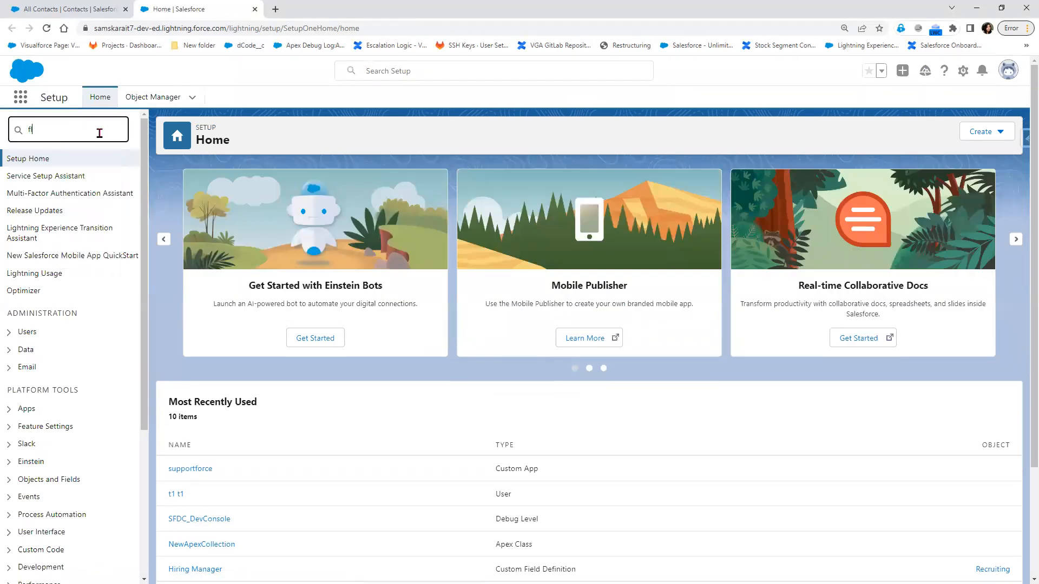
pyautogui.write('ows')
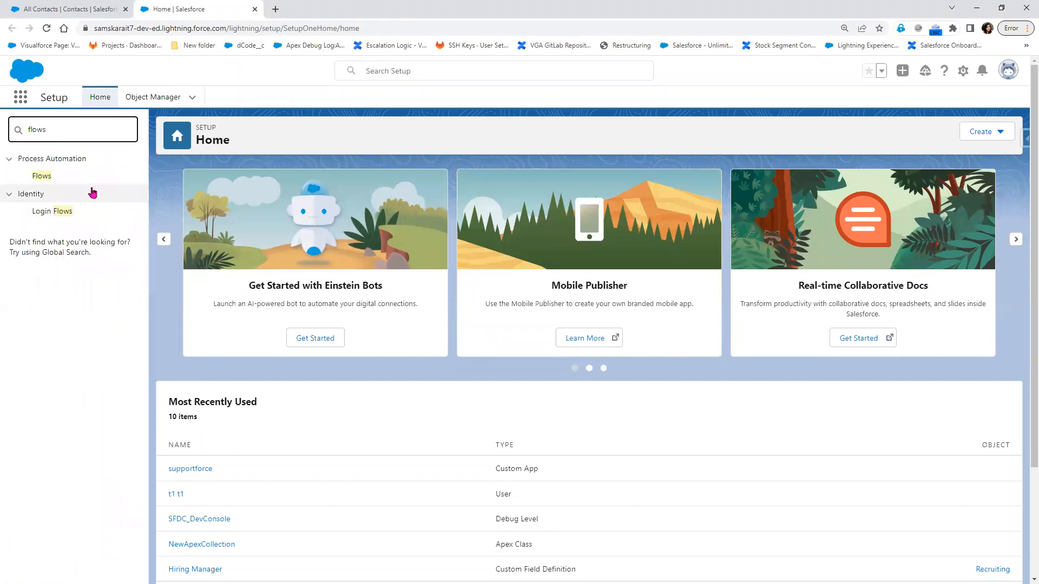
pyautogui.click(43, 180)
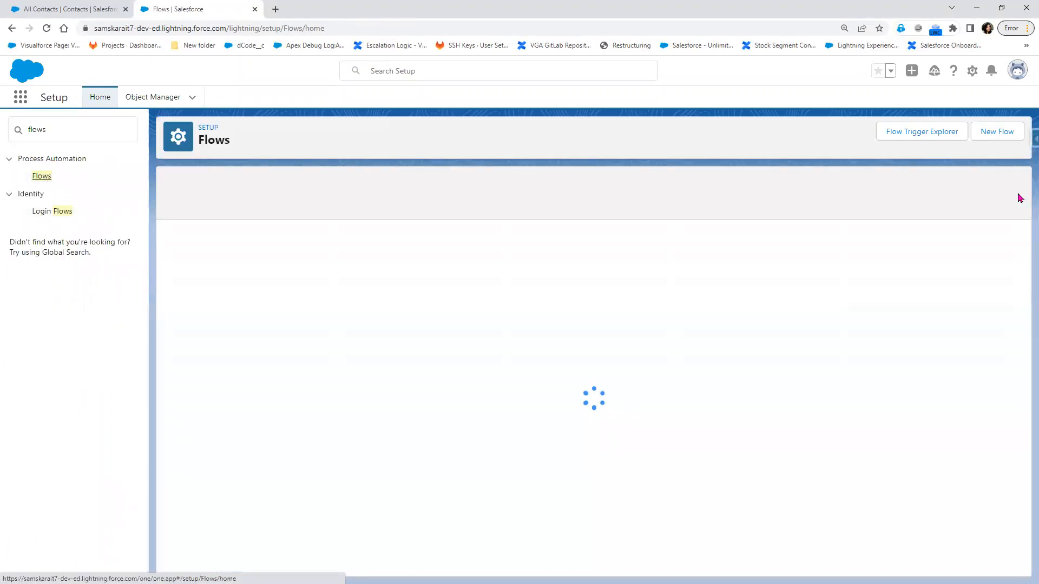
pyautogui.click(993, 131)
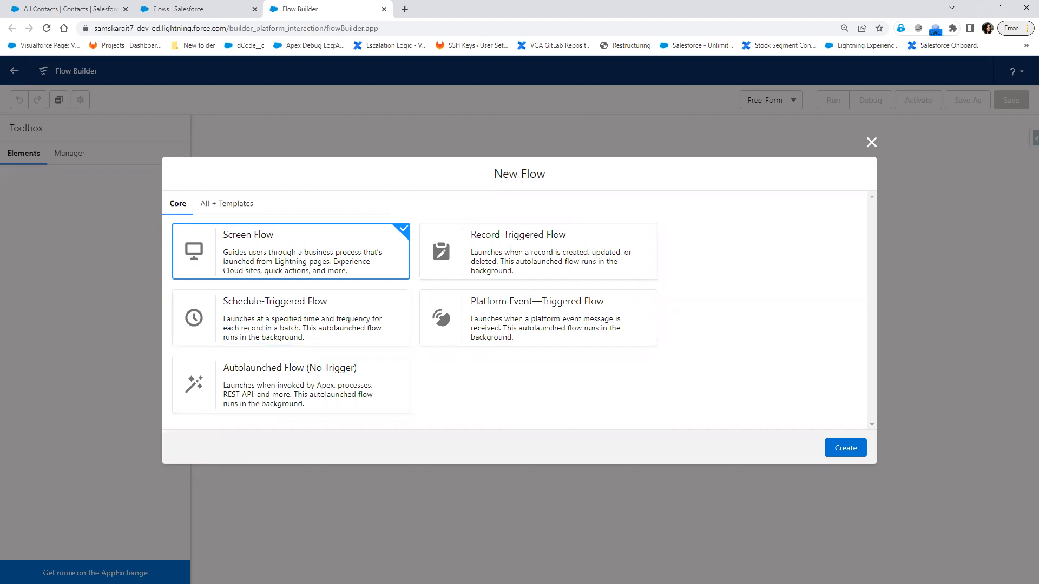
# Step: Return to the Notepad++ notes and delete the lines from "identify the contact which does not Account" through "creating /updating"
pyautogui.hotkey('alt', 'Tab')
pyautogui.click(432, 396)
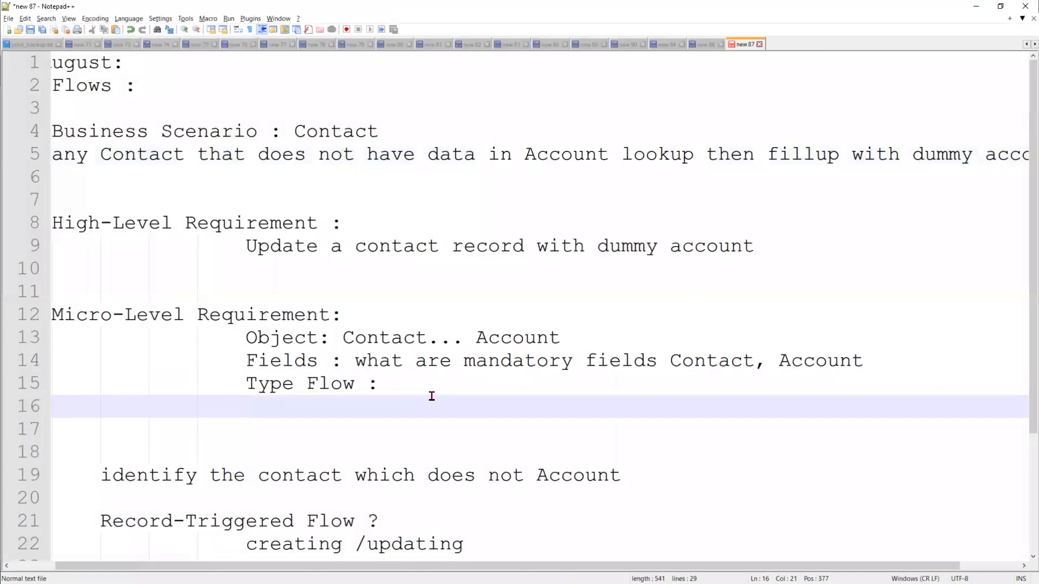
pyautogui.scroll(-2, 394, 400)
pyautogui.moveTo(522, 417); pyautogui.dragTo(33, 346)
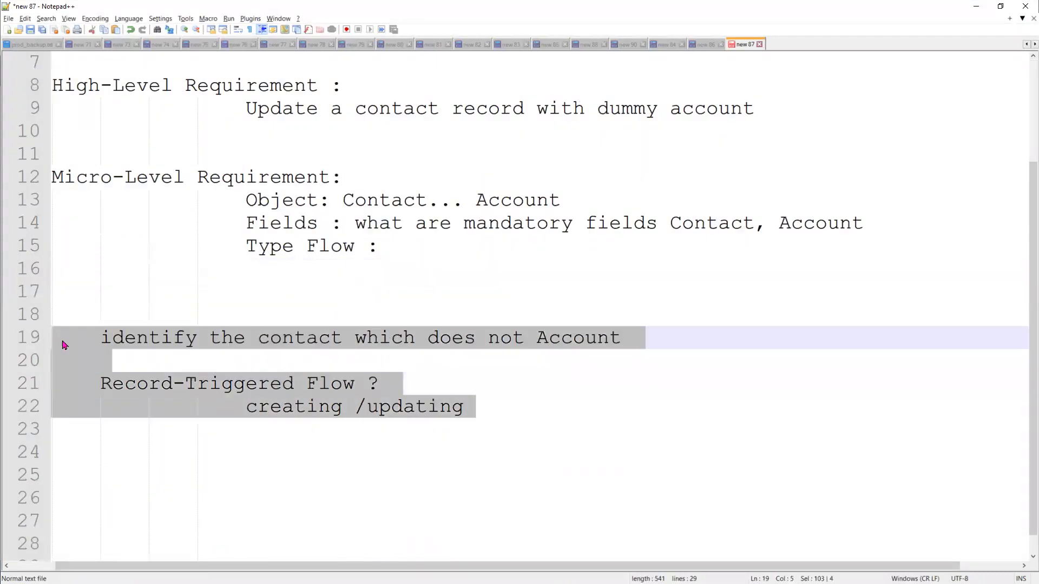
pyautogui.press('Delete')
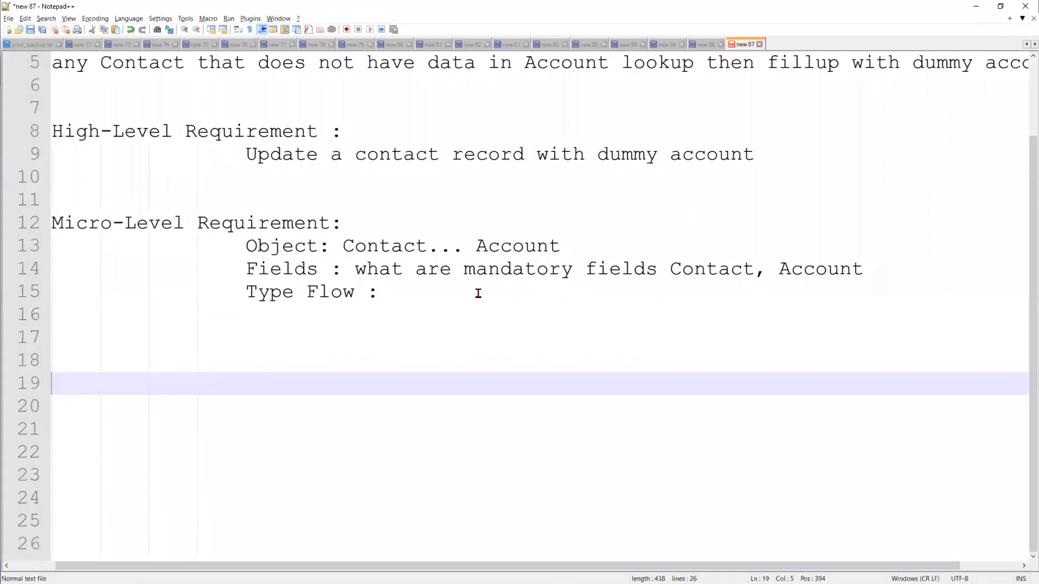
# Step: Fill in Type Flow with "Scheduled Trigger" and start a new line below it
pyautogui.click(425, 301)
pyautogui.write('Scheduled Trigger')
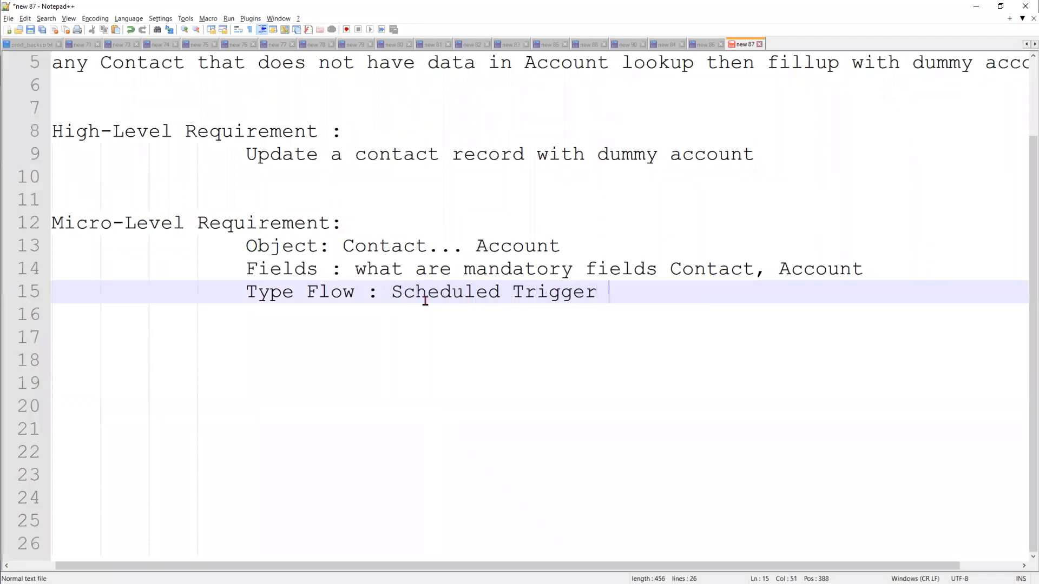
pyautogui.press('Return')
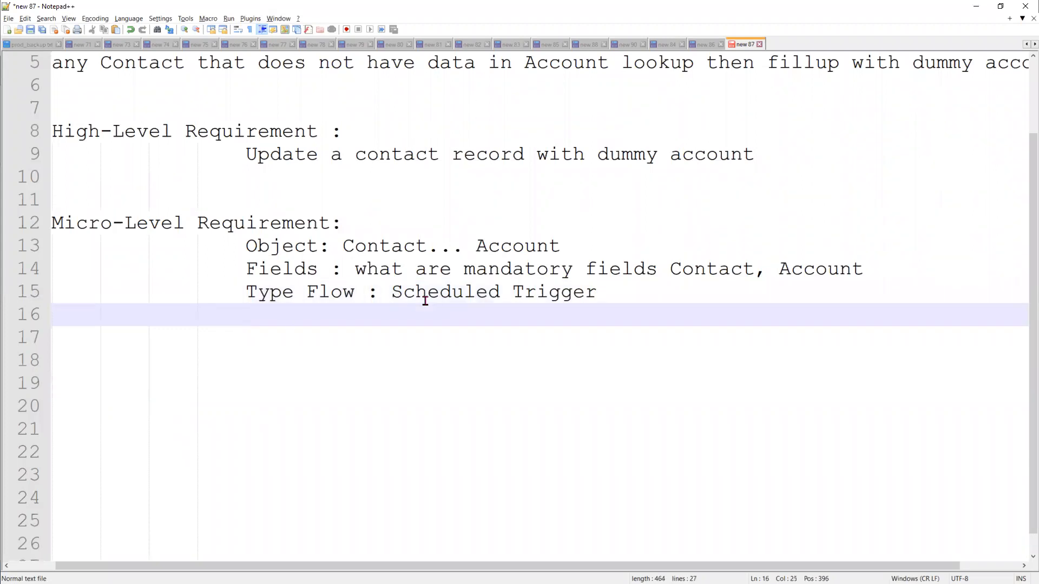
# Step: Write "Criteria : Contact.AccountId=null" indented one level under Type Flow and leave blank lines below it
pyautogui.write('E')
pyautogui.press('BackSpace')
pyautogui.write('Criteria ')
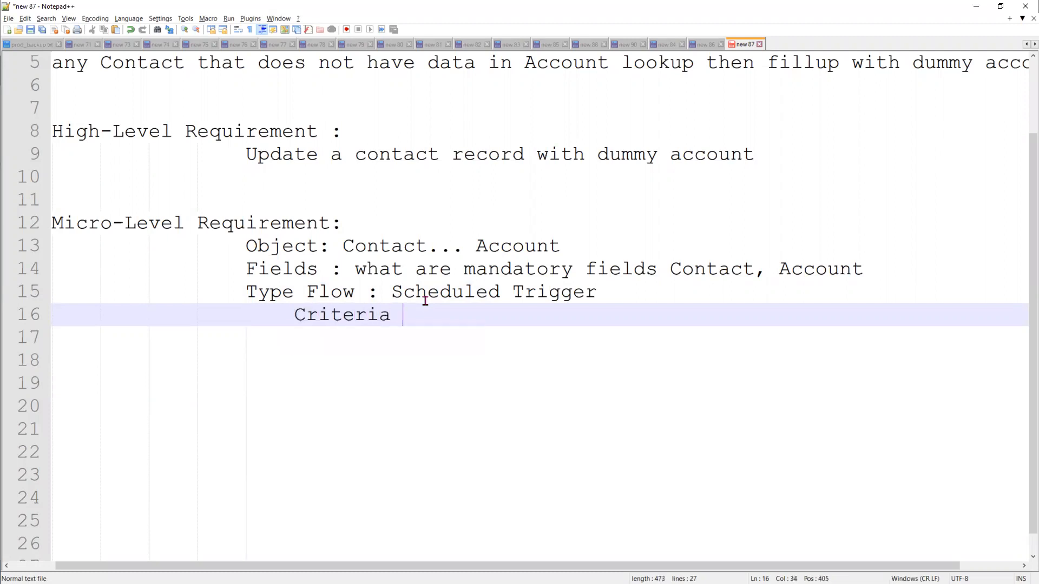
pyautogui.write(':')
pyautogui.write('Contact')
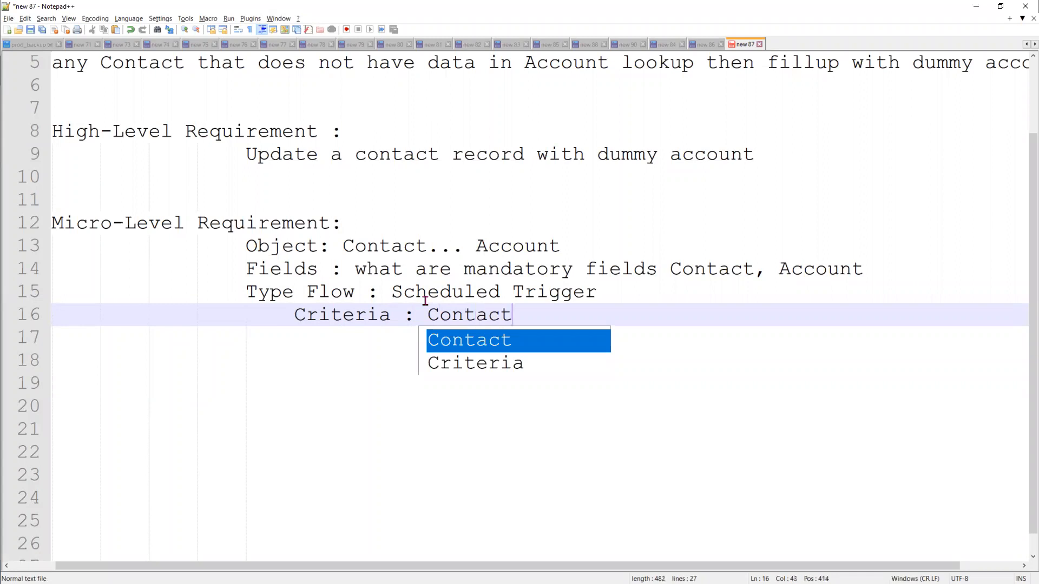
pyautogui.write('.Ac')
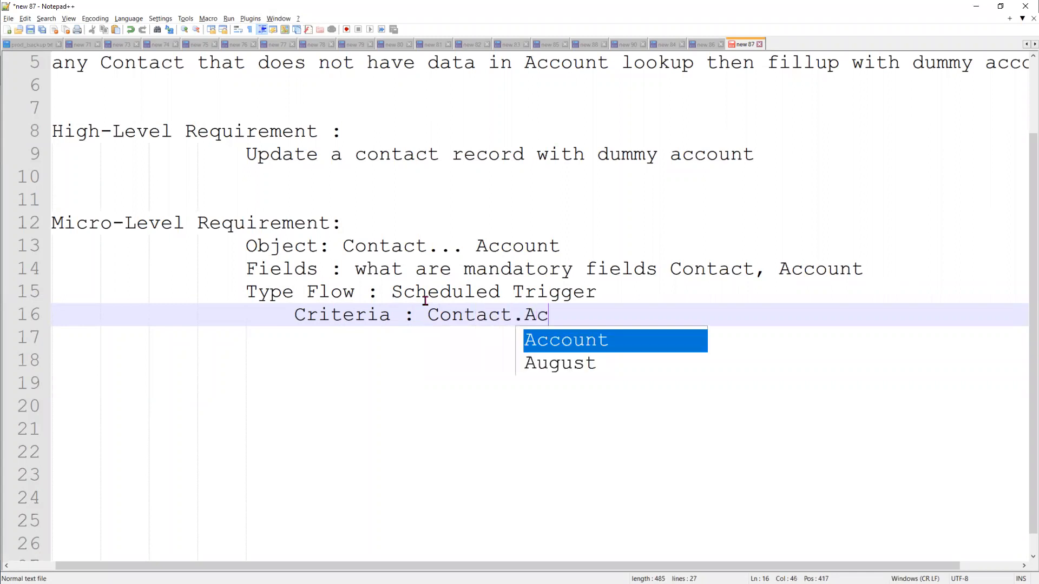
pyautogui.write('count')
pyautogui.press('BackSpace')
pyautogui.write('I')
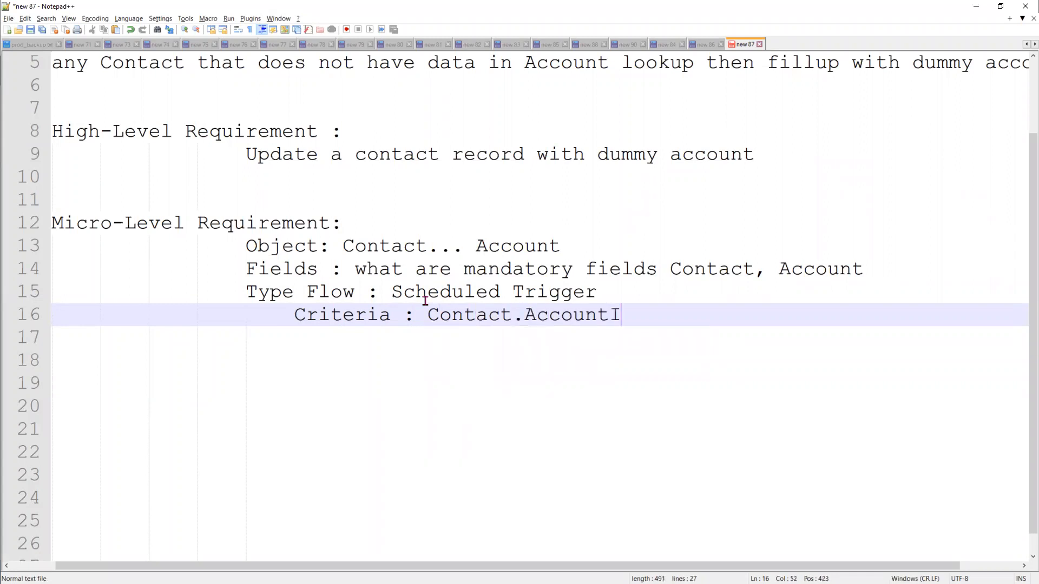
pyautogui.write('d=nu')
pyautogui.write(';;')
pyautogui.press('BackSpace')
pyautogui.press('BackSpace')
pyautogui.write('ll')
pyautogui.press('Return')
pyautogui.press('Return')
pyautogui.press('BackSpace')
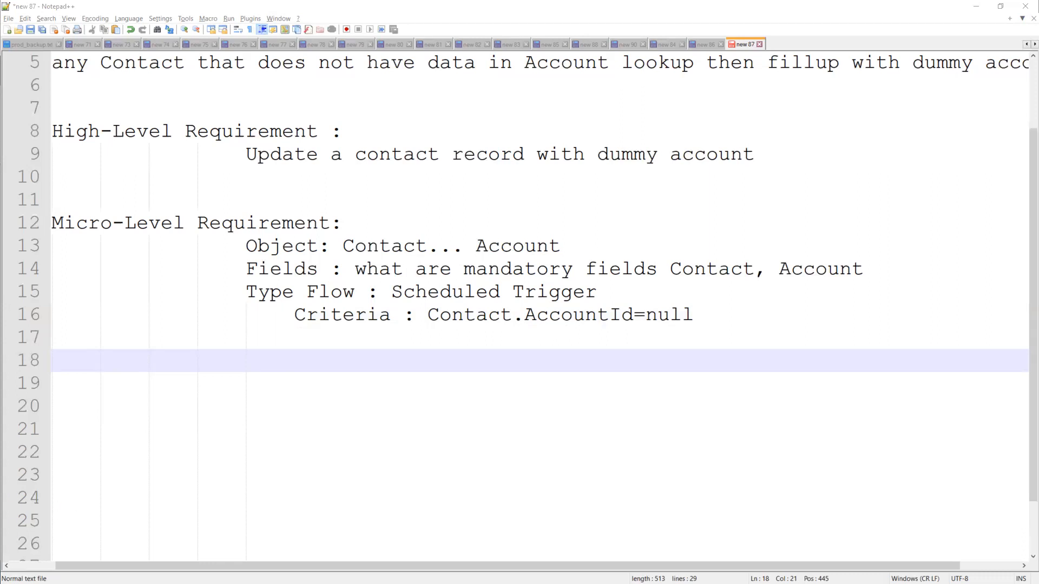
# Step: Write "update Contact Record" a few lines below the criteria, aligned with Type Flow
pyautogui.scroll(1, 572, 426)
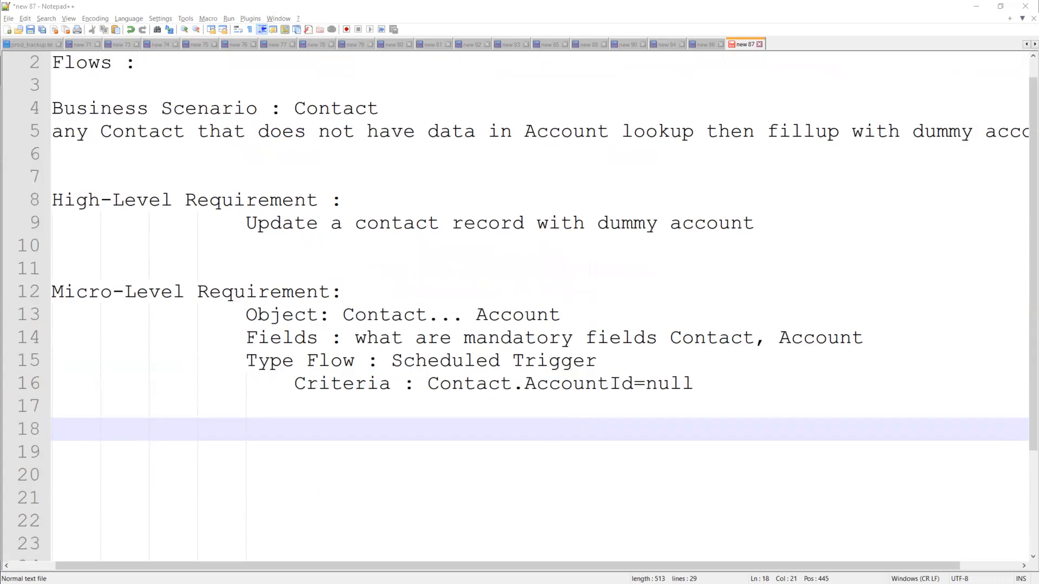
pyautogui.click(262, 451)
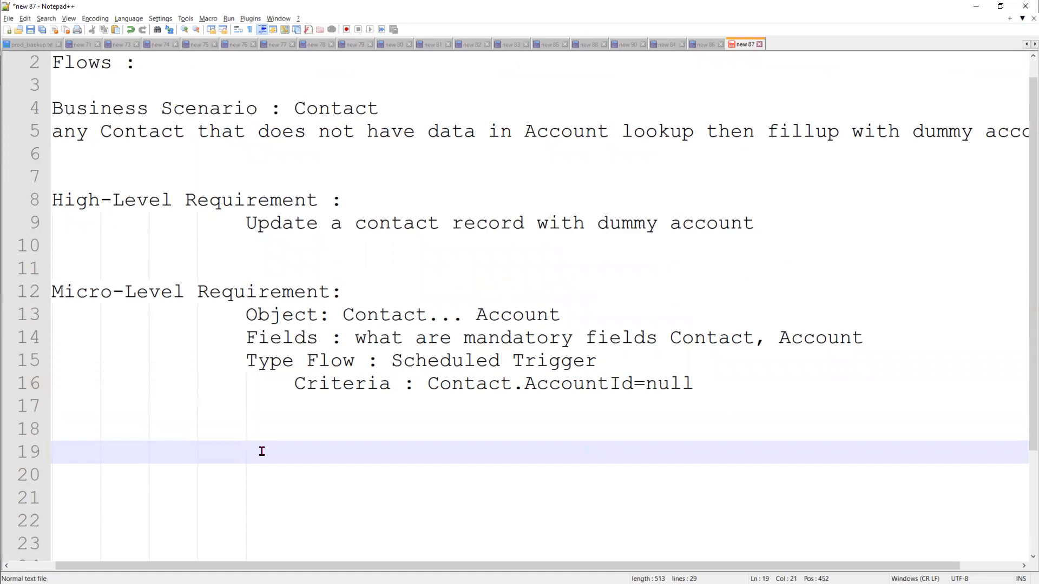
pyautogui.write('update C')
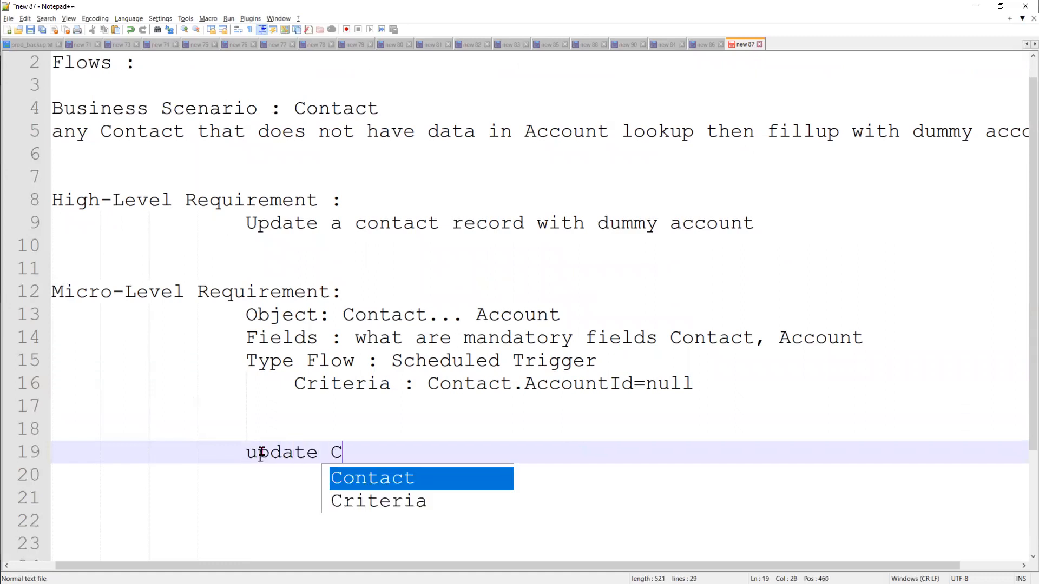
pyautogui.write('ontact ')
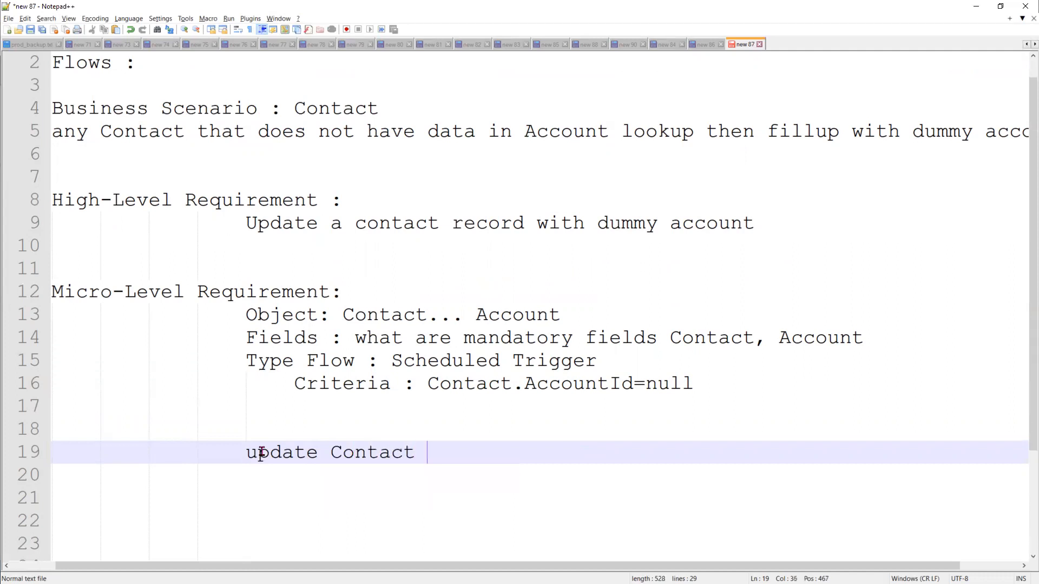
pyautogui.write('Record')
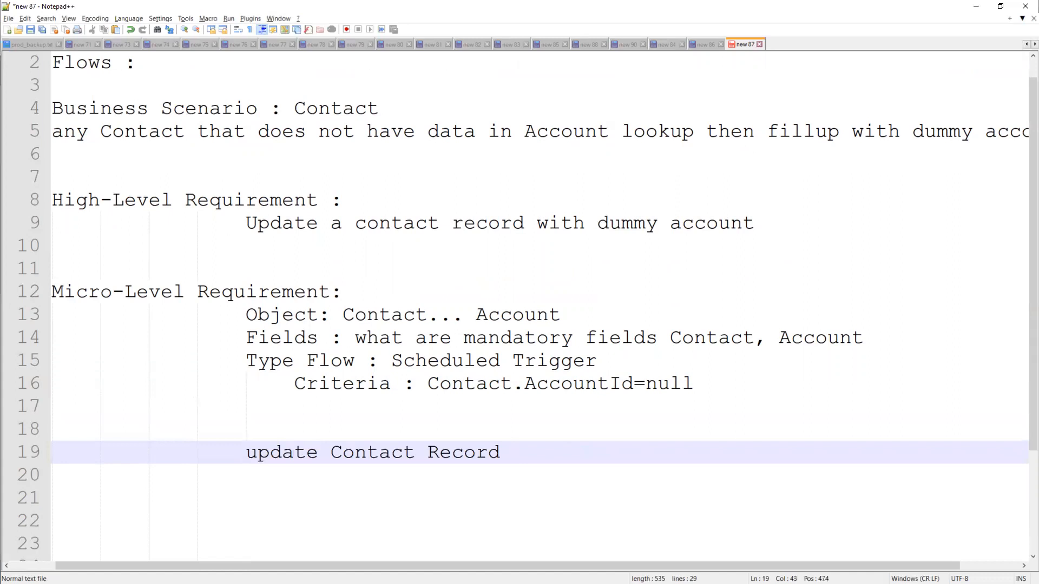
# Step: Insert a new line "Loop through the contact" directly above "update Contact Record"
pyautogui.click(328, 422)
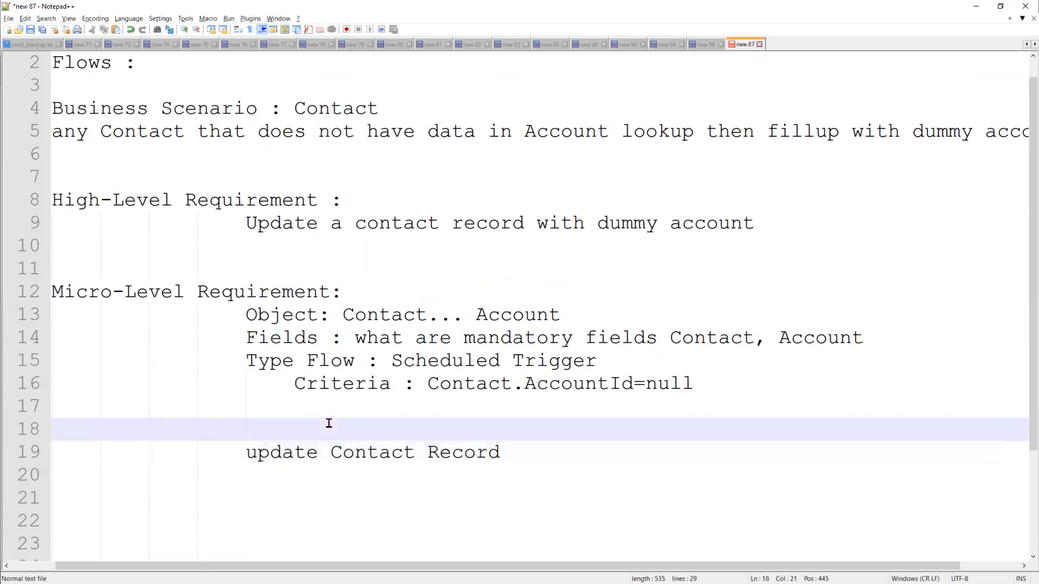
pyautogui.press('Return')
pyautogui.write('Loop ')
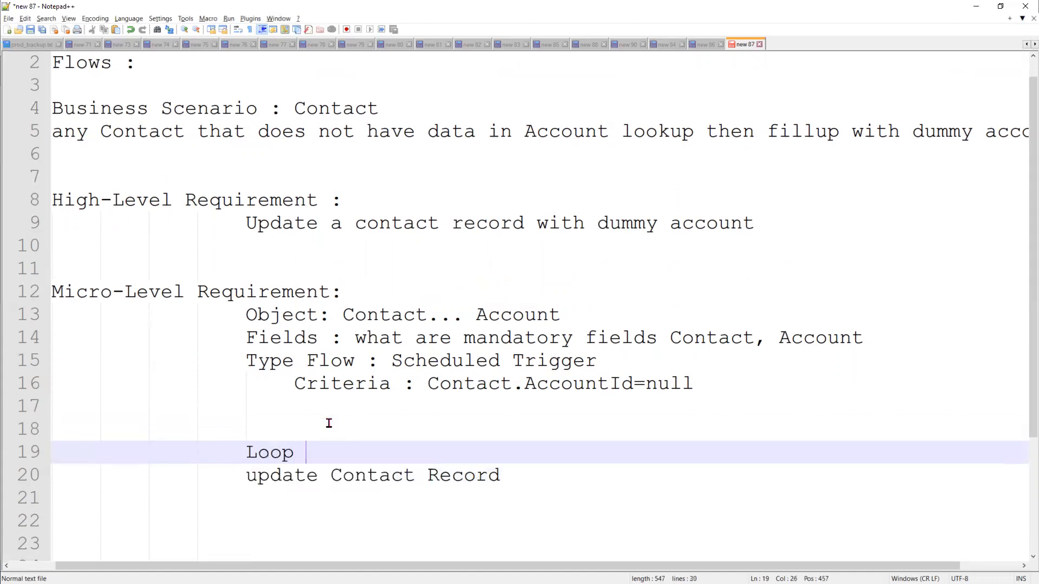
pyautogui.write('through the')
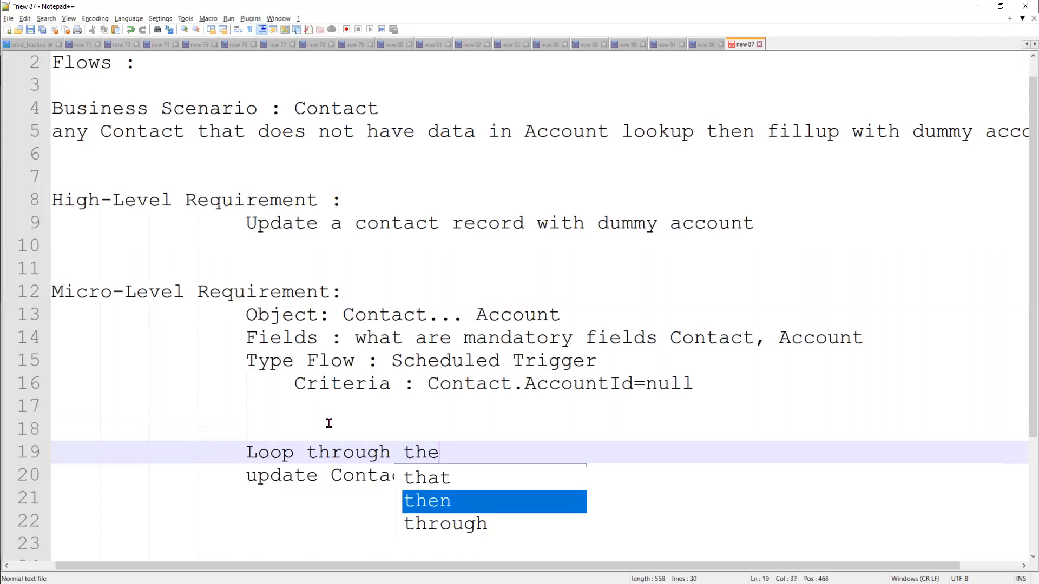
pyautogui.write(' contact')
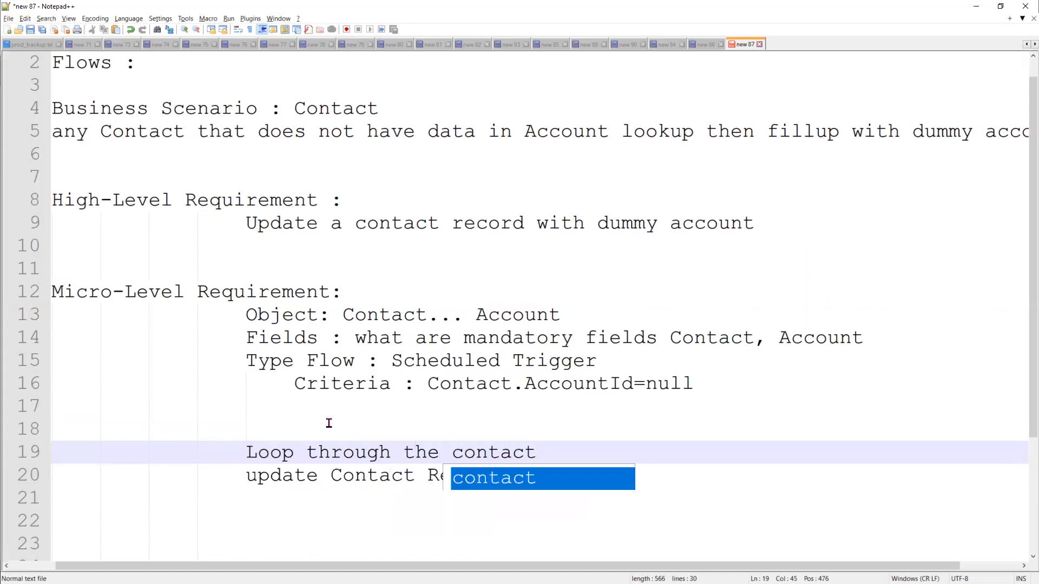
# Step: Write "get contact Records" on the blank line directly below the criteria
pyautogui.click(285, 431)
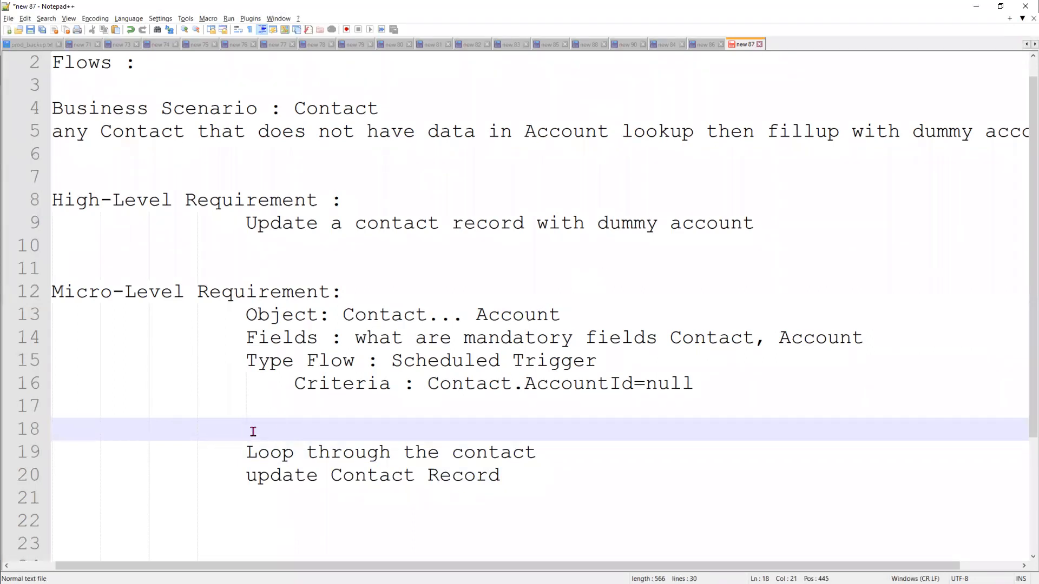
pyautogui.click(291, 405)
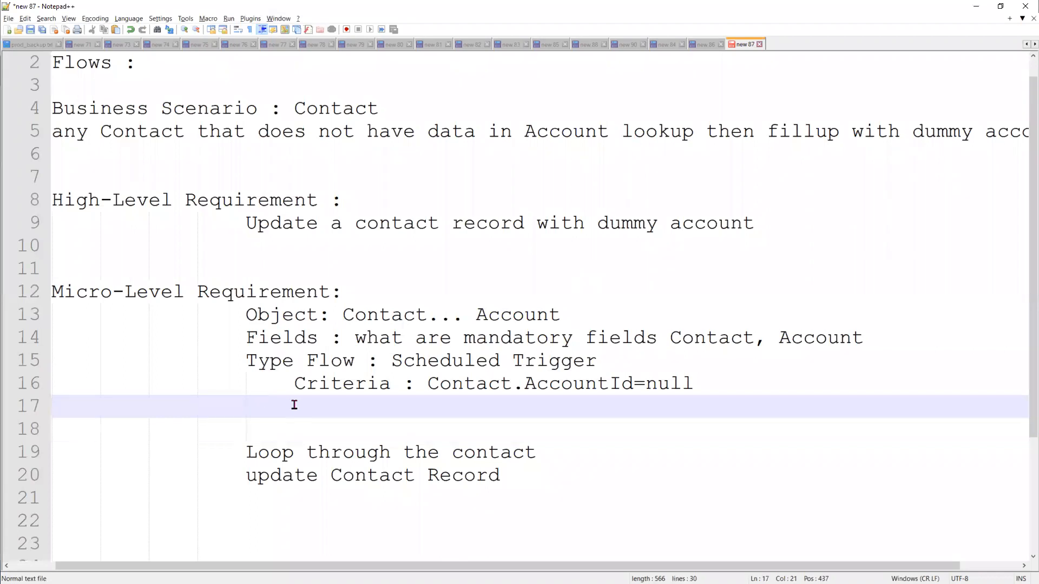
pyautogui.write('get c')
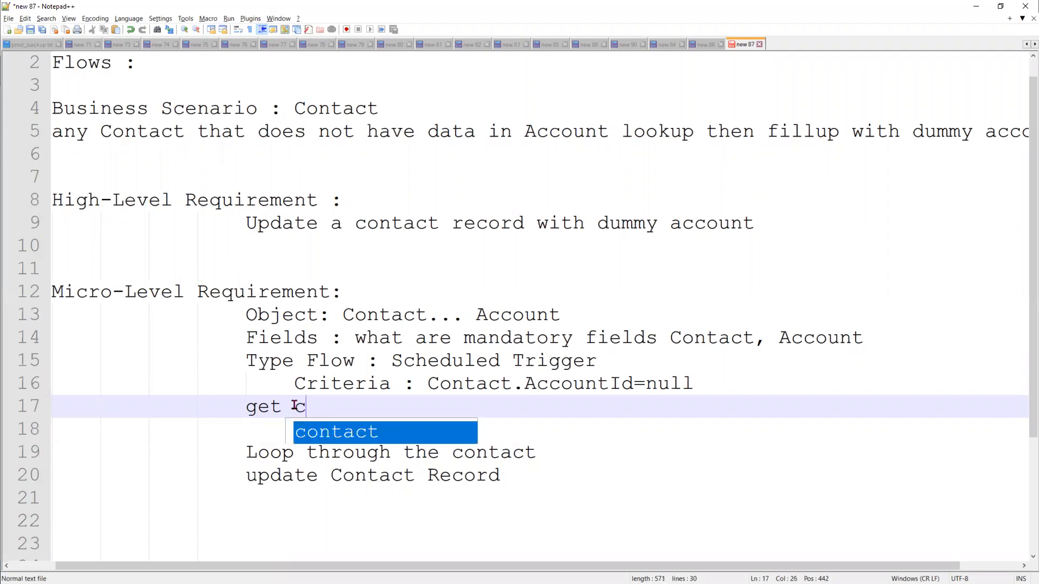
pyautogui.write('ontact Records')
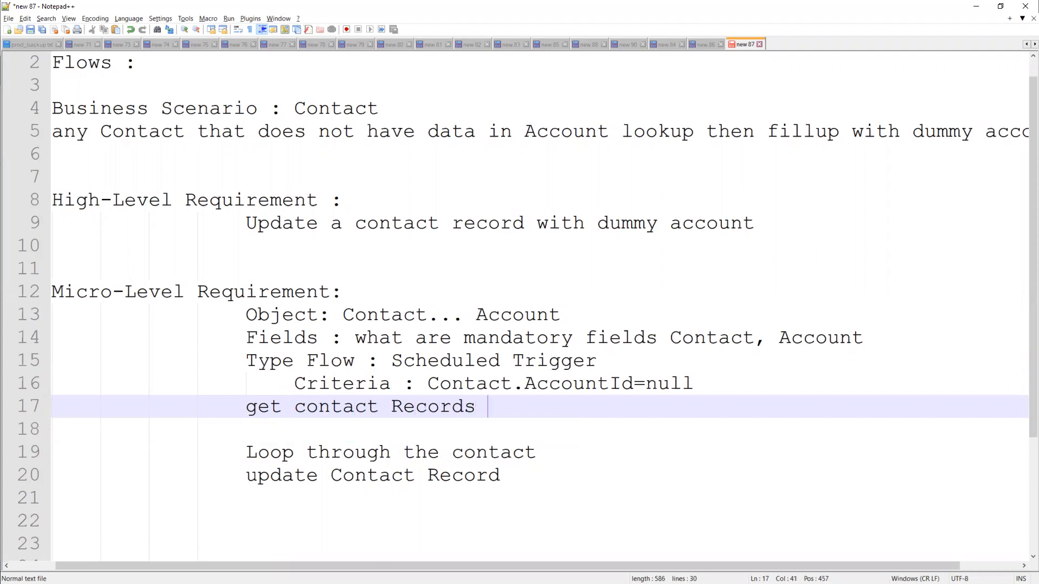
# Step: Highlight the dummy account wording in the high-level requirement and write "Create A Account" between the get-contact and loop lines
pyautogui.click(462, 224)
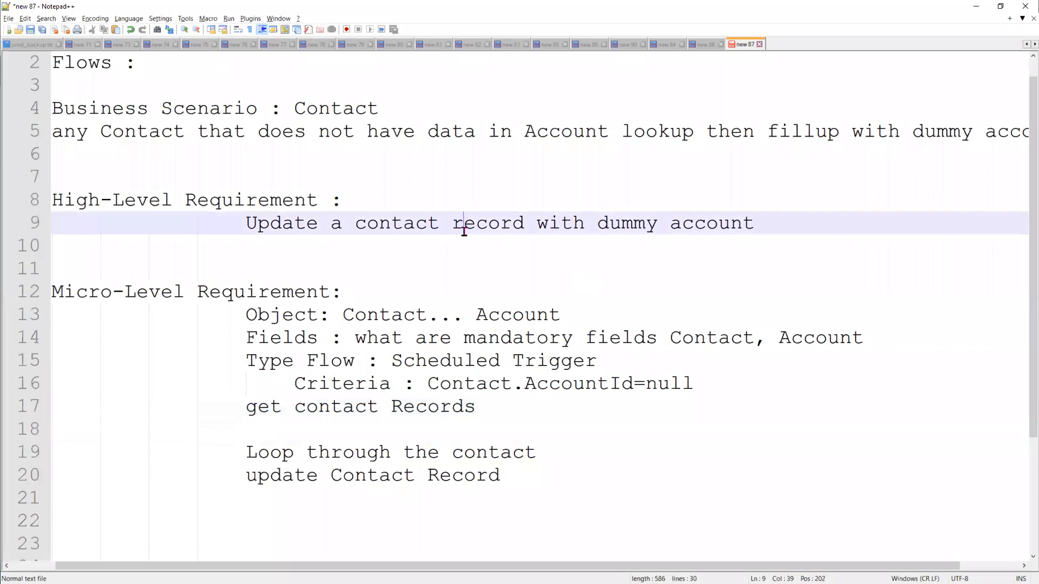
pyautogui.moveTo(609, 223); pyautogui.dragTo(741, 224)
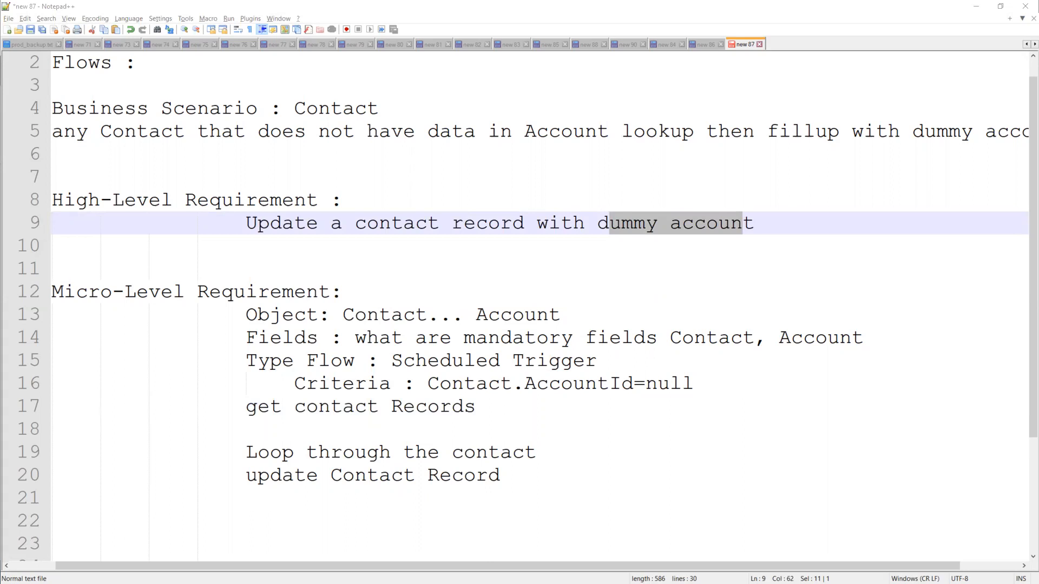
pyautogui.click(262, 431)
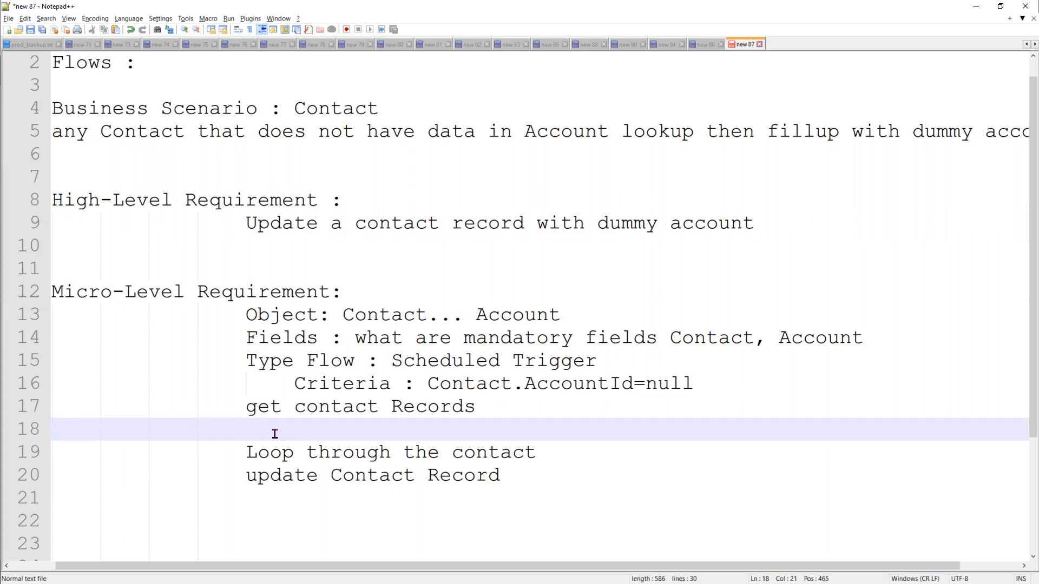
pyautogui.write('Create A Account')
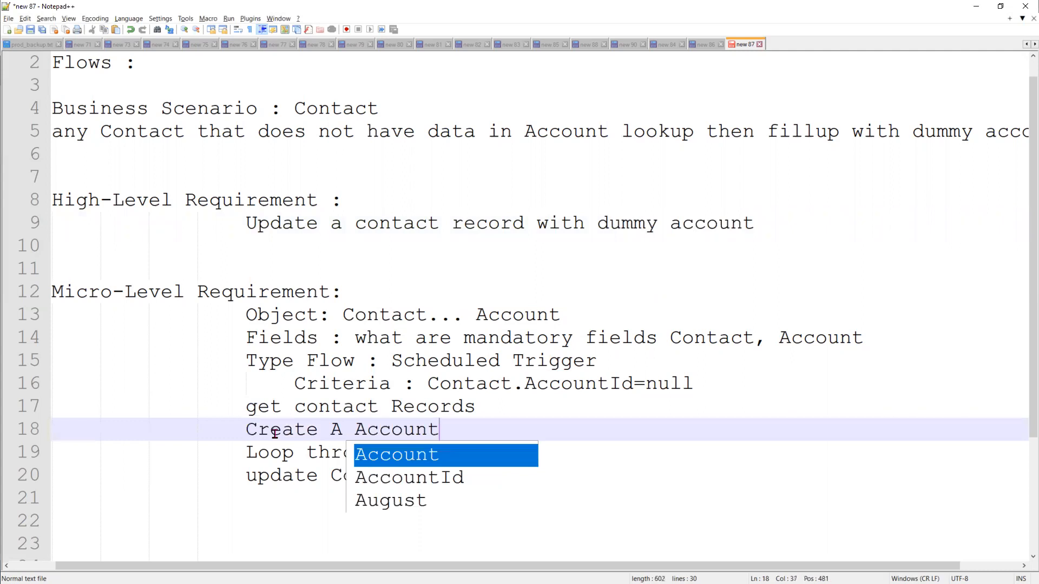
# Step: Append "(dummy Account Id)" to the "update Contact Record" line
pyautogui.click(306, 475)
pyautogui.click(531, 474)
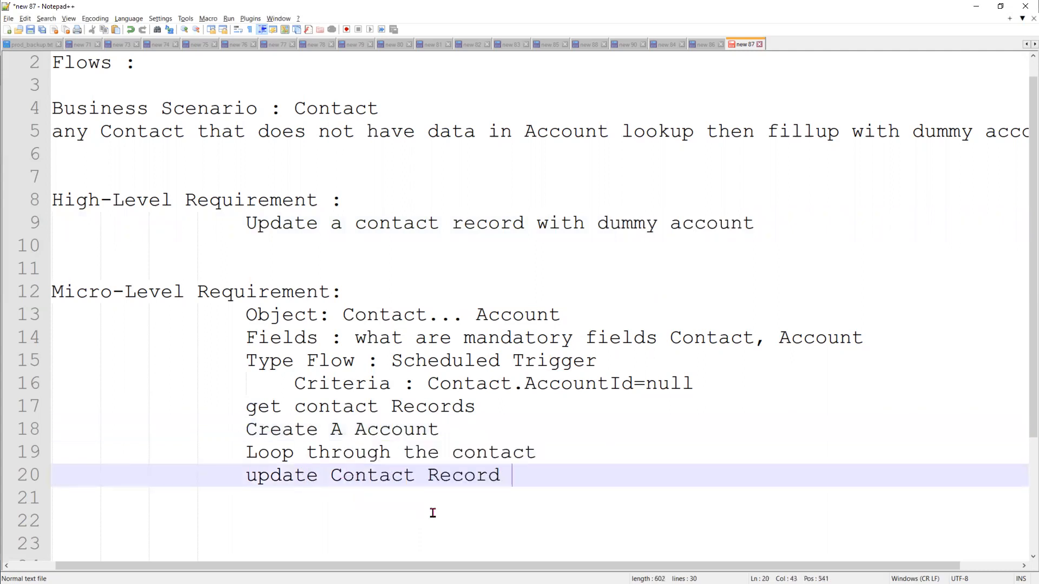
pyautogui.write('(')
pyautogui.write('dummy A')
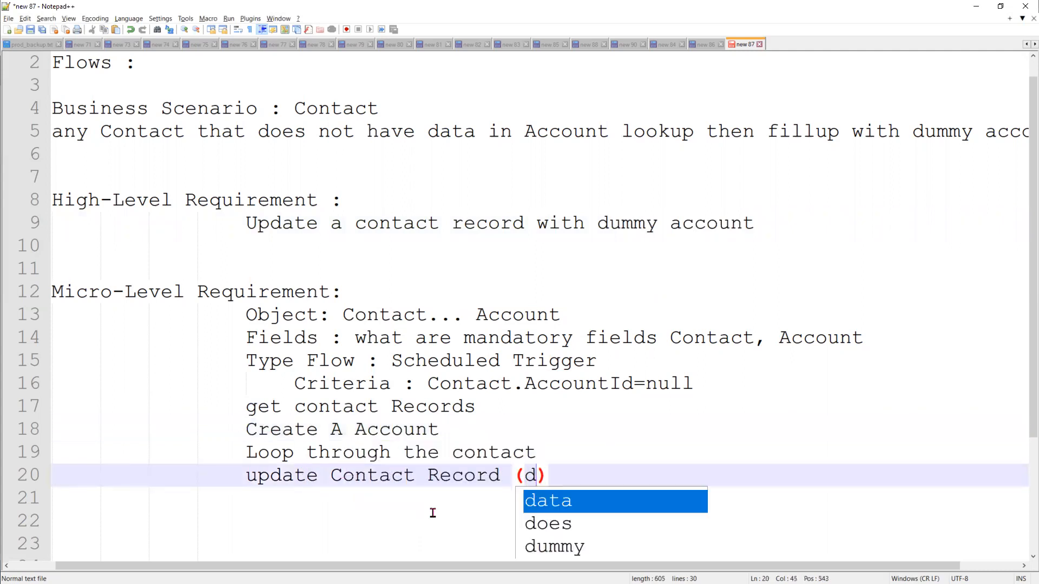
pyautogui.write('ccount Id')
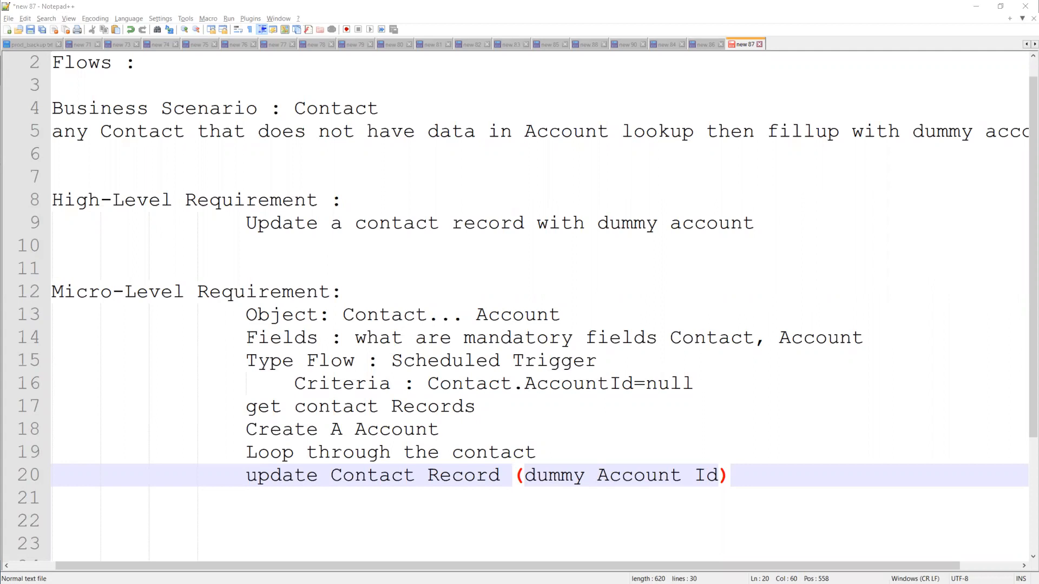
# Step: Write "Post in the chatter" two lines below the update-contact line, leaving one blank line between them
pyautogui.click(748, 478)
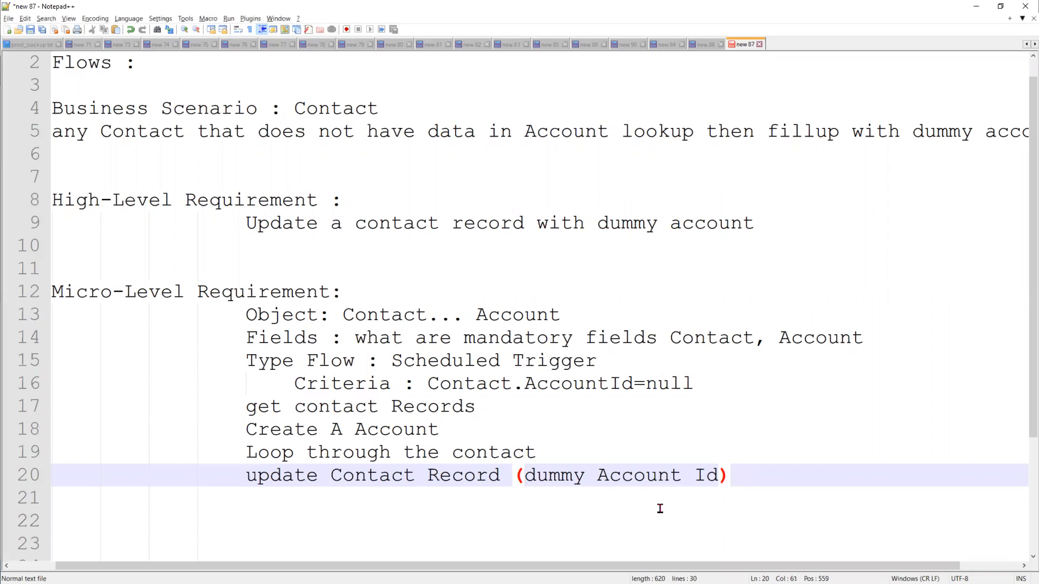
pyautogui.press('Return')
pyautogui.press('Return')
pyautogui.write('Post in the chatter')
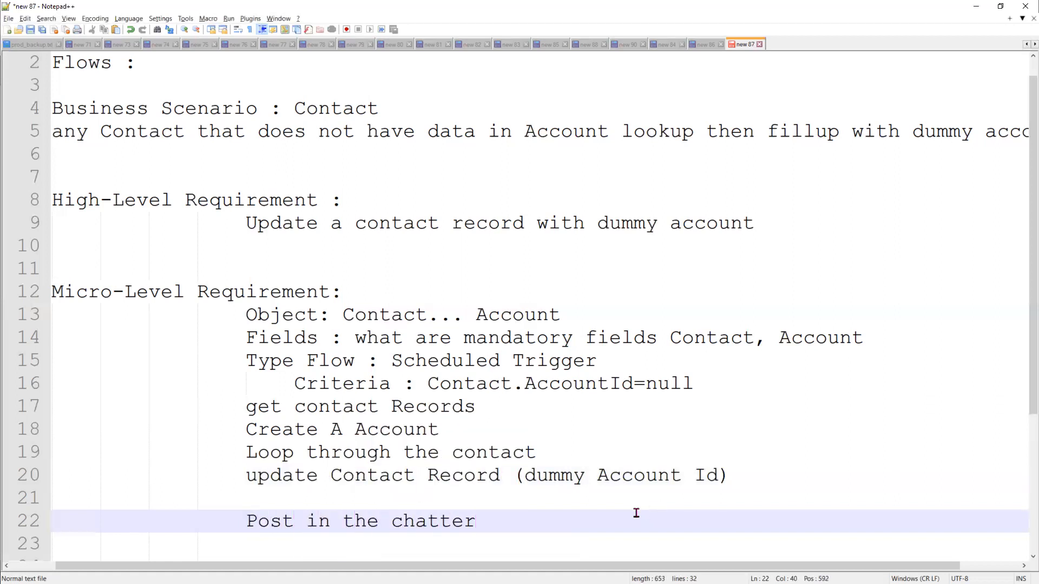
pyautogui.scroll(-3, 530, 517)
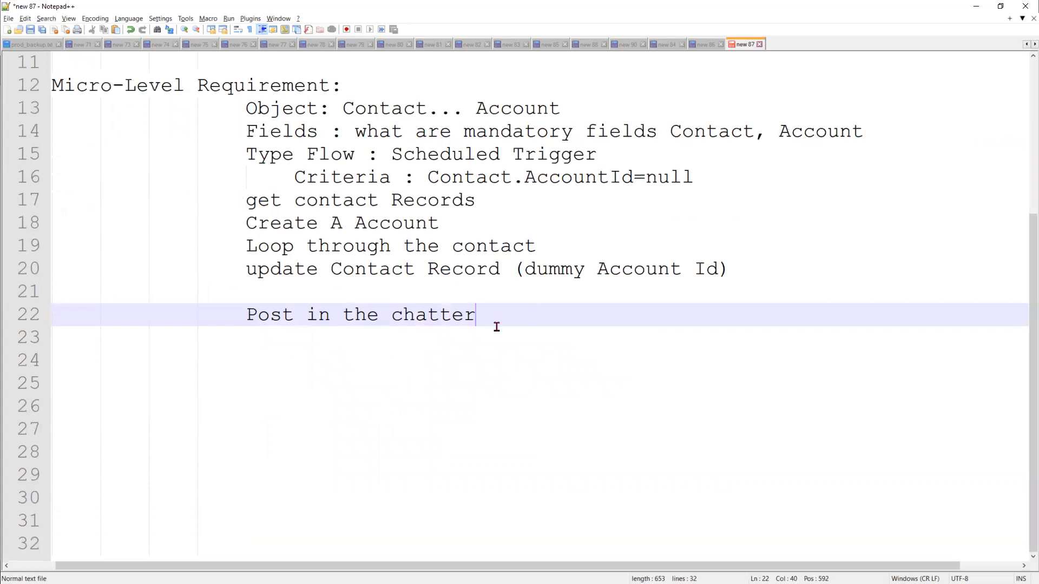
# Step: Switch to Salesforce Flow Builder in the browser and create a new Schedule-Triggered Flow
pyautogui.click(973, 7)
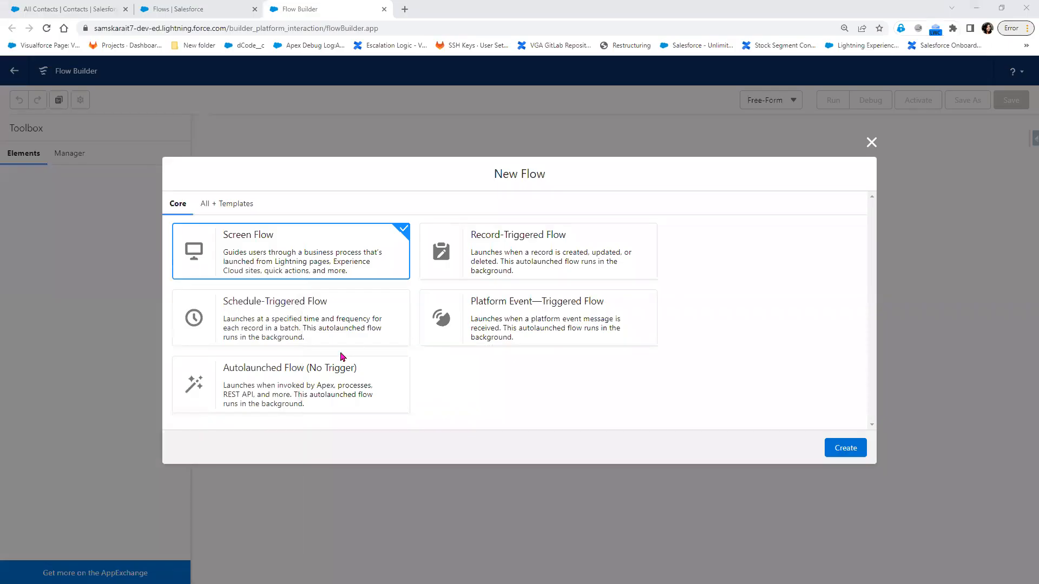
pyautogui.click(263, 323)
pyautogui.click(860, 458)
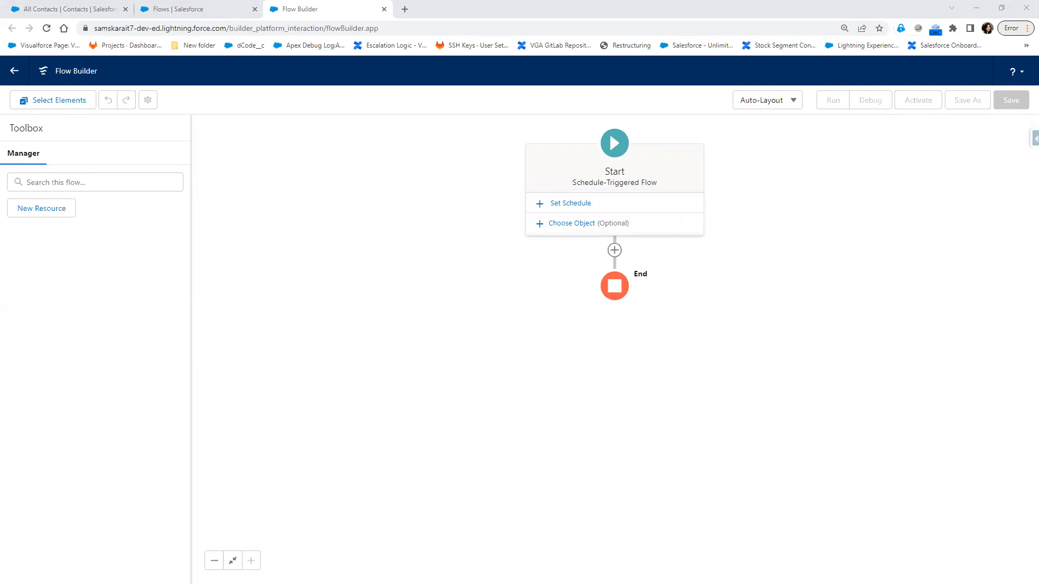
# Step: Schedule the flow to start on Aug 14, 2022 at 12:00 AM with a Weekly frequency
pyautogui.click(591, 205)
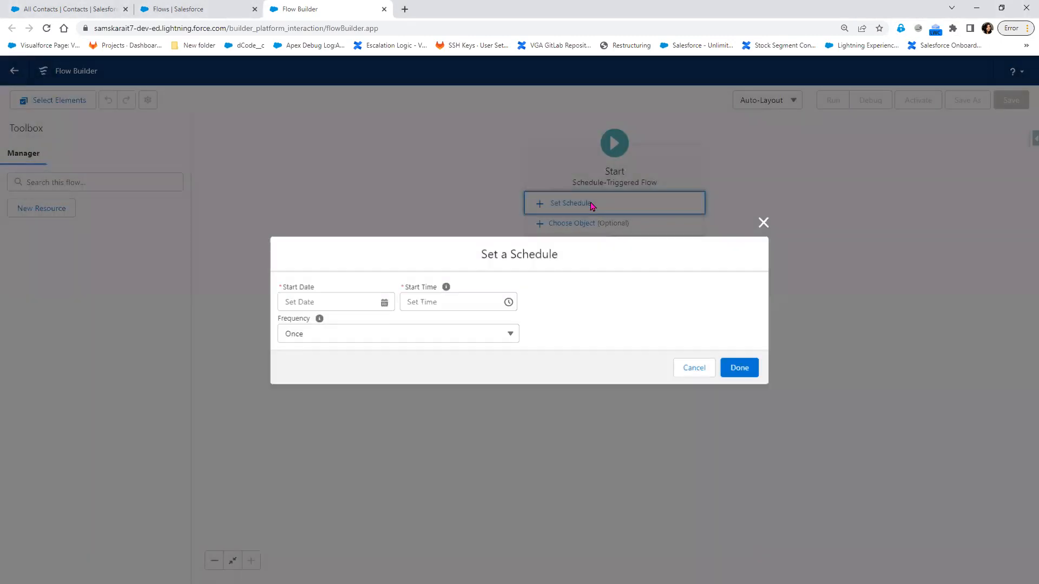
pyautogui.moveTo(321, 321)
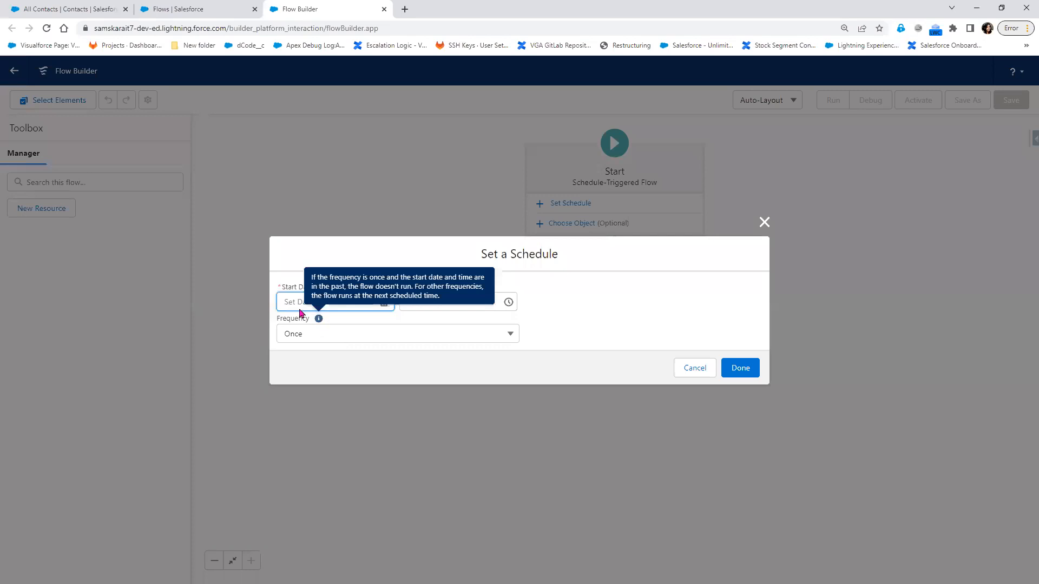
pyautogui.click(304, 301)
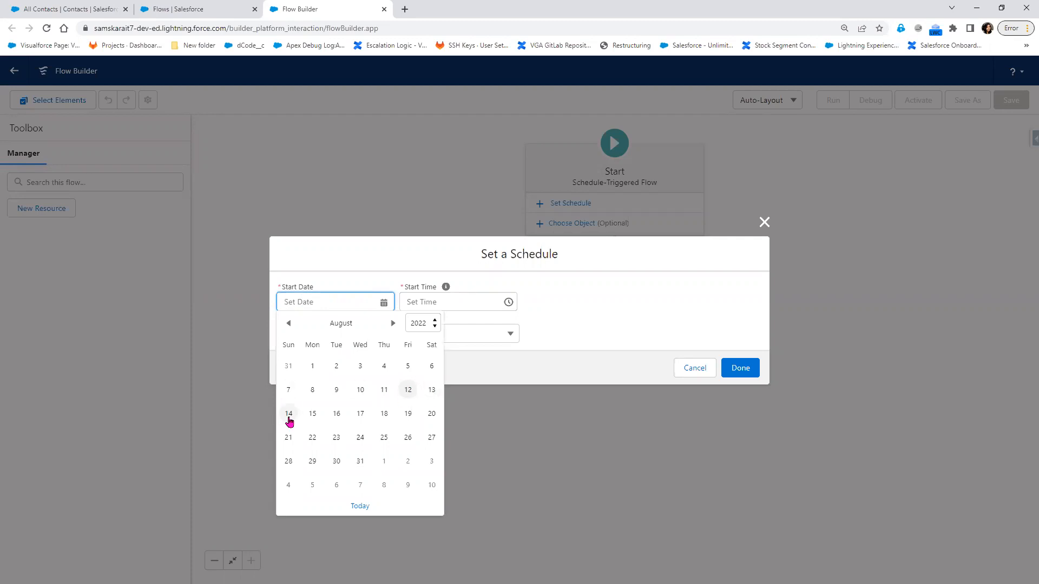
pyautogui.click(288, 414)
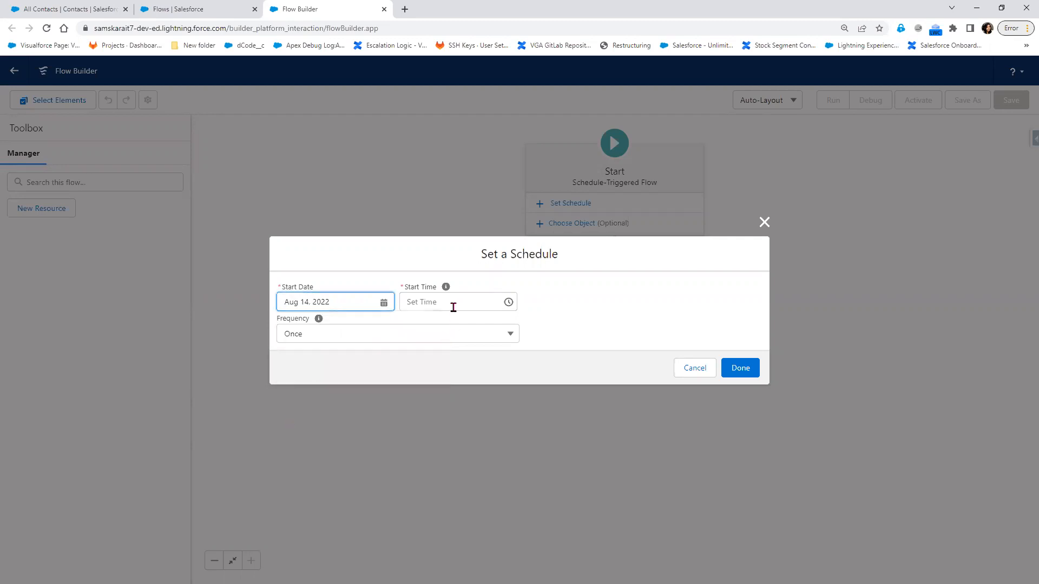
pyautogui.click(452, 304)
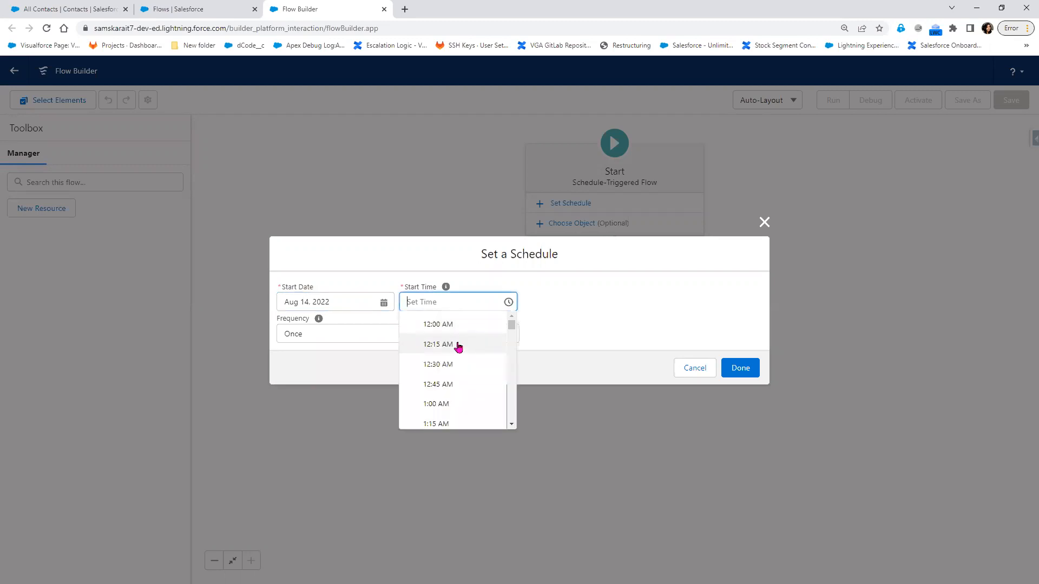
pyautogui.click(459, 323)
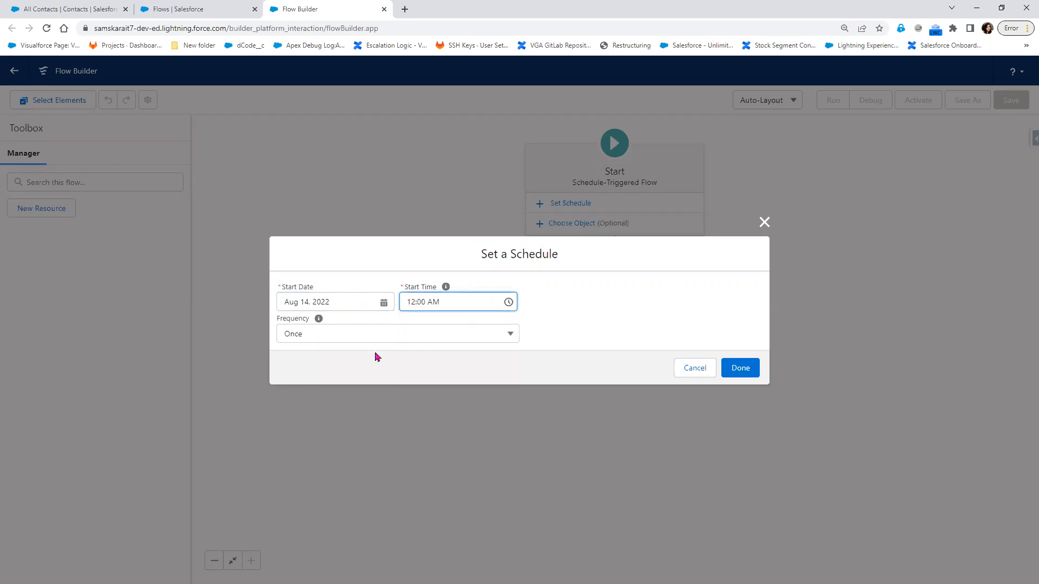
pyautogui.click(332, 341)
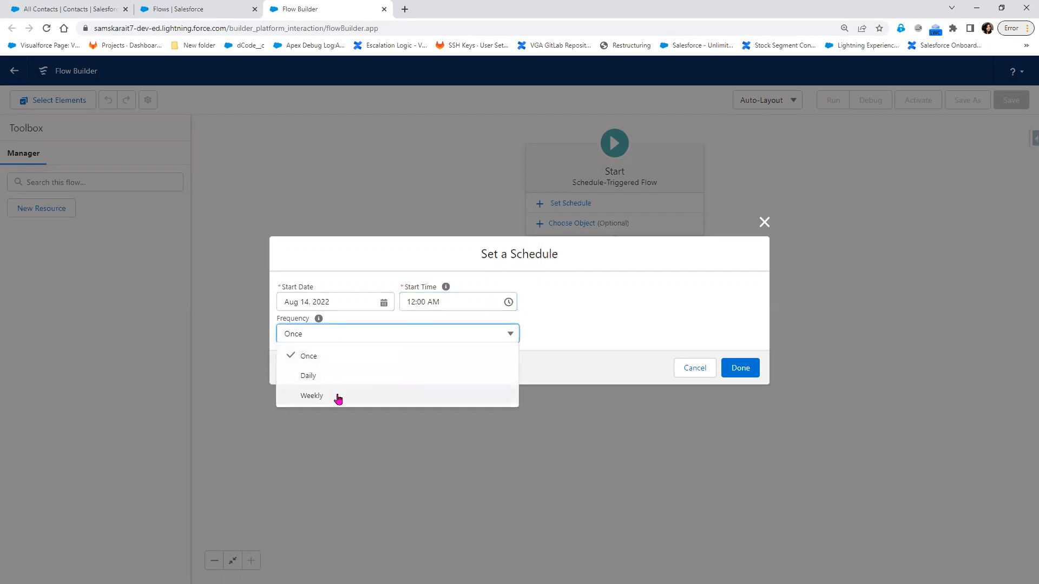
pyautogui.click(312, 396)
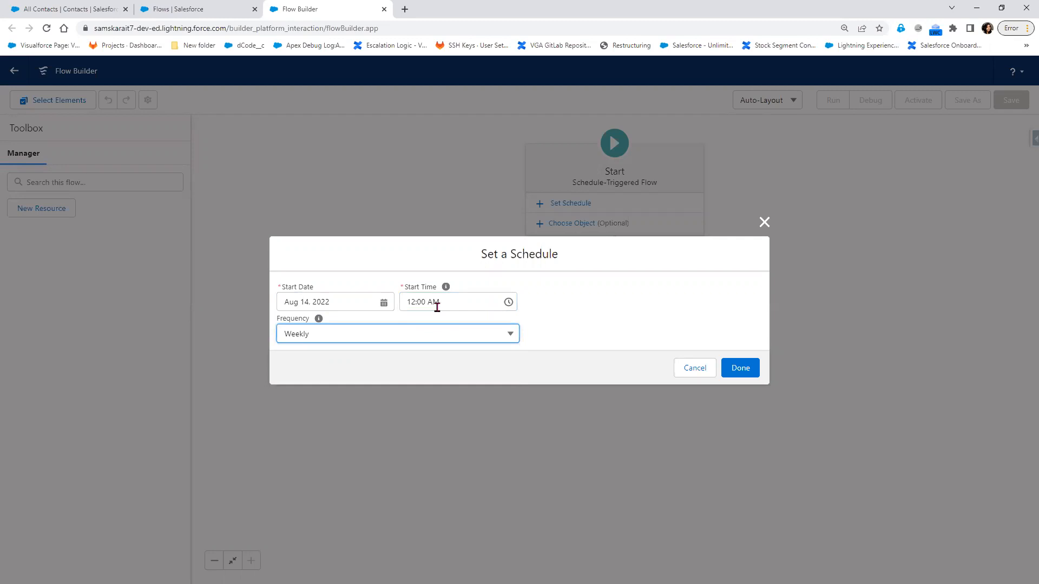
pyautogui.click(740, 370)
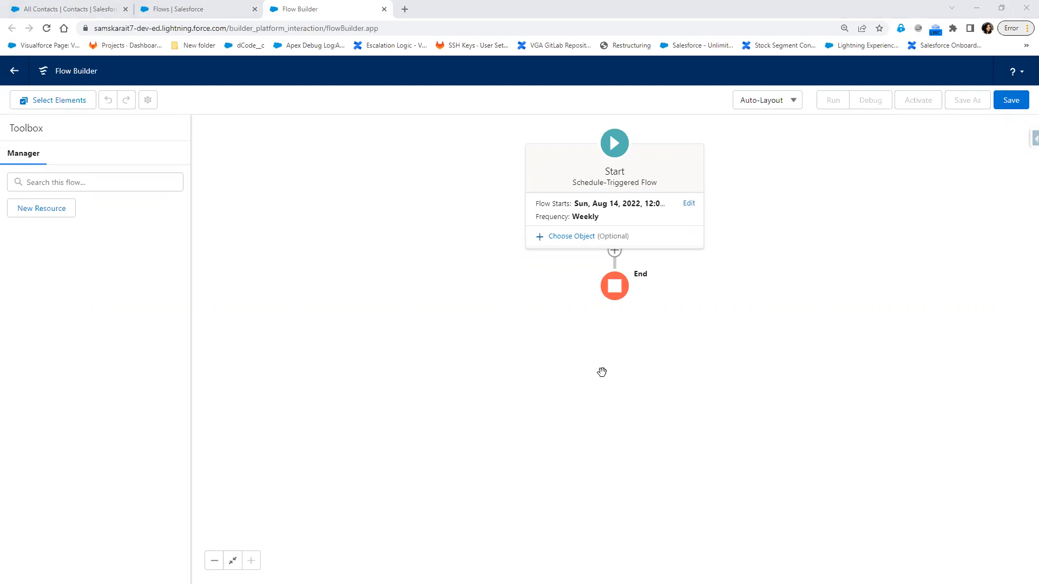
# Step: Set the Start element's object to Contact with the filter condition AccountId Equals $GlobalConstant.EmptyString
pyautogui.click(578, 244)
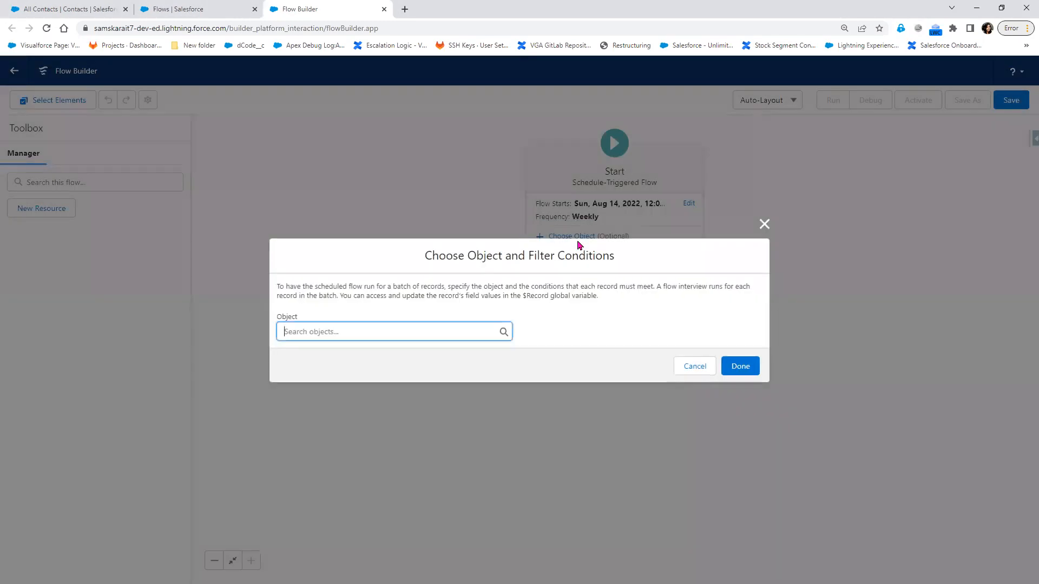
pyautogui.write('Contact')
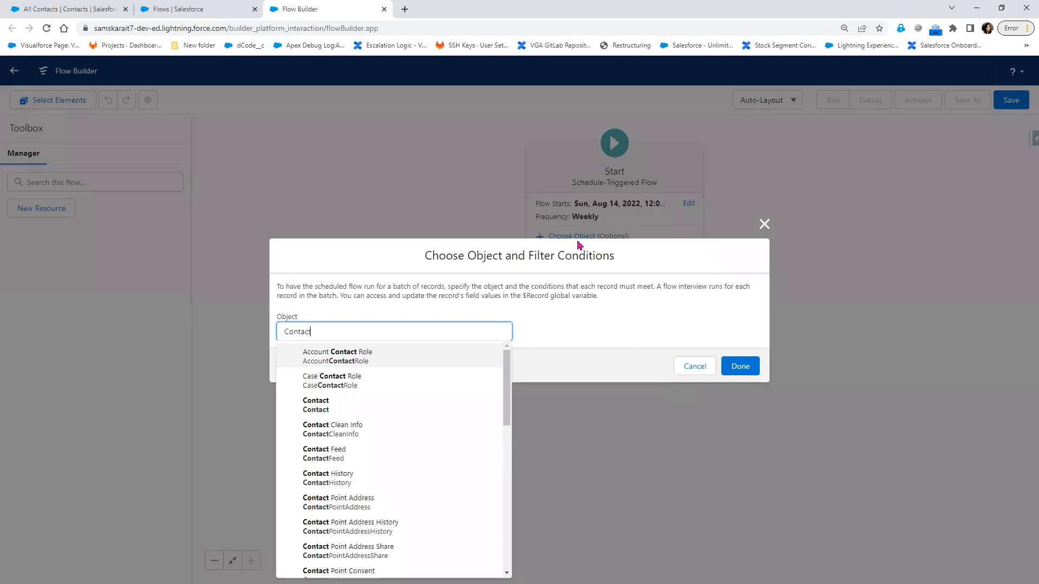
pyautogui.click(343, 406)
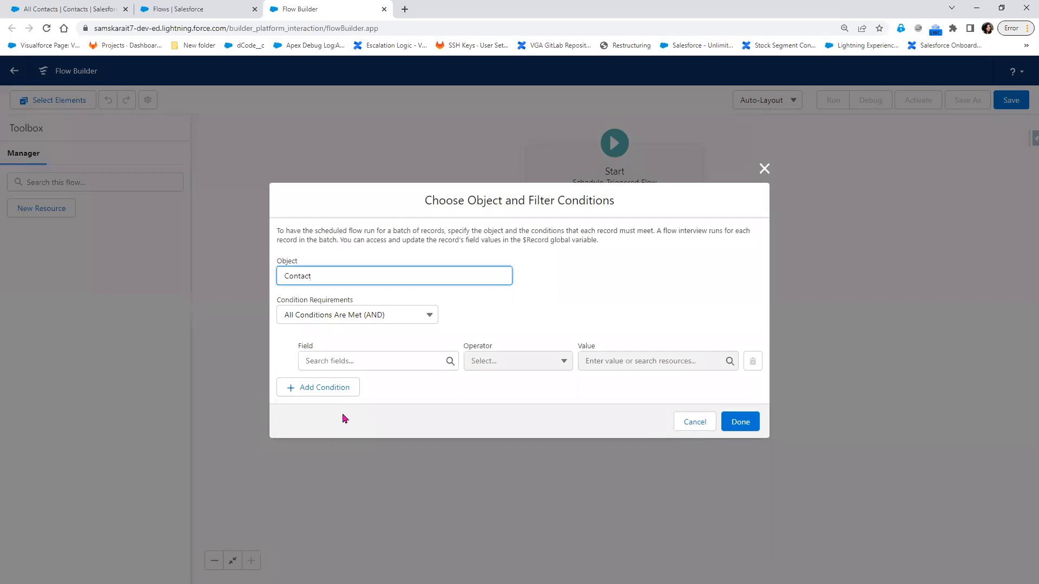
pyautogui.click(366, 359)
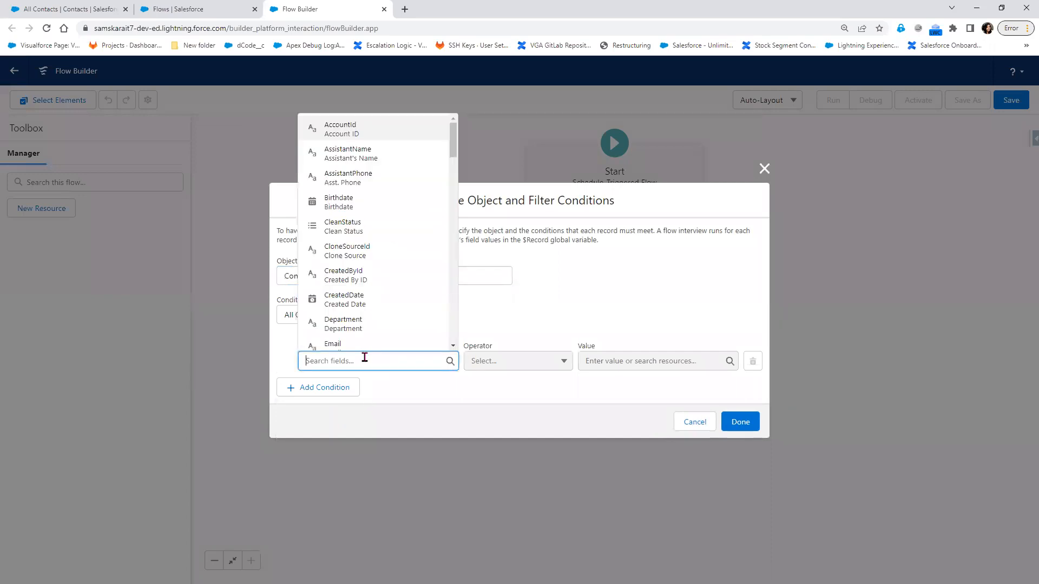
pyautogui.click(344, 134)
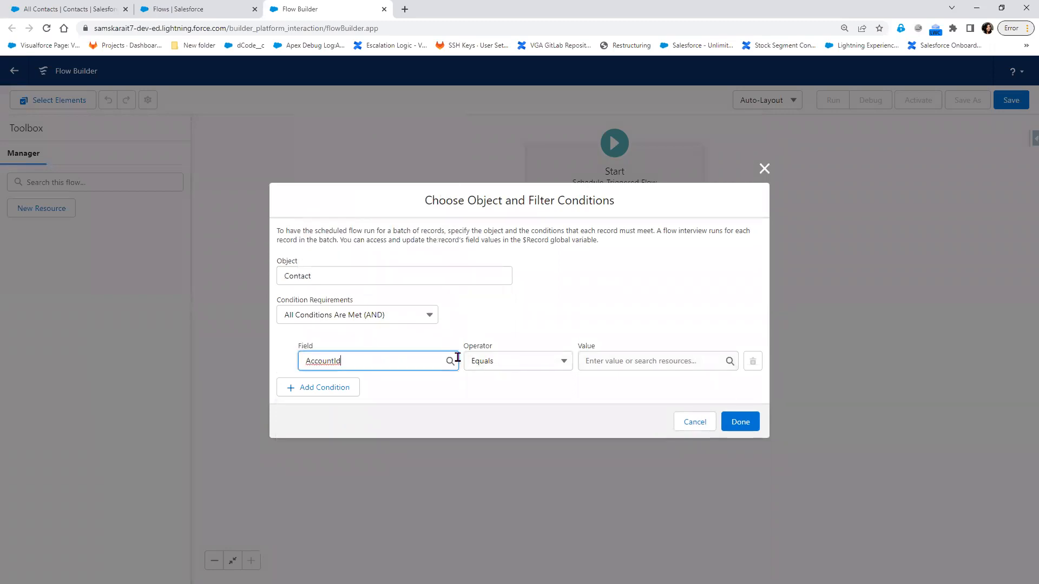
pyautogui.click(615, 360)
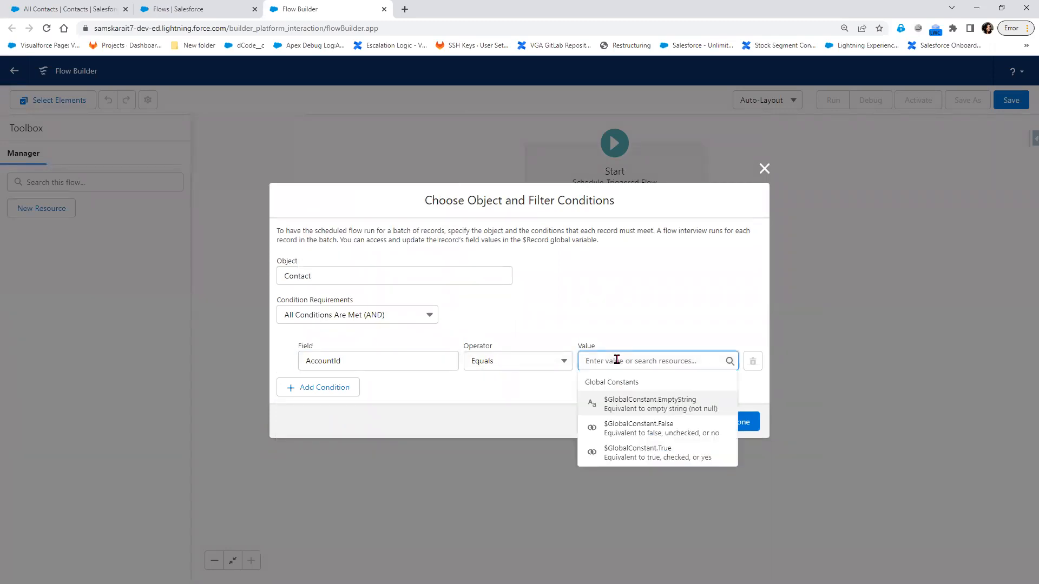
pyautogui.click(662, 405)
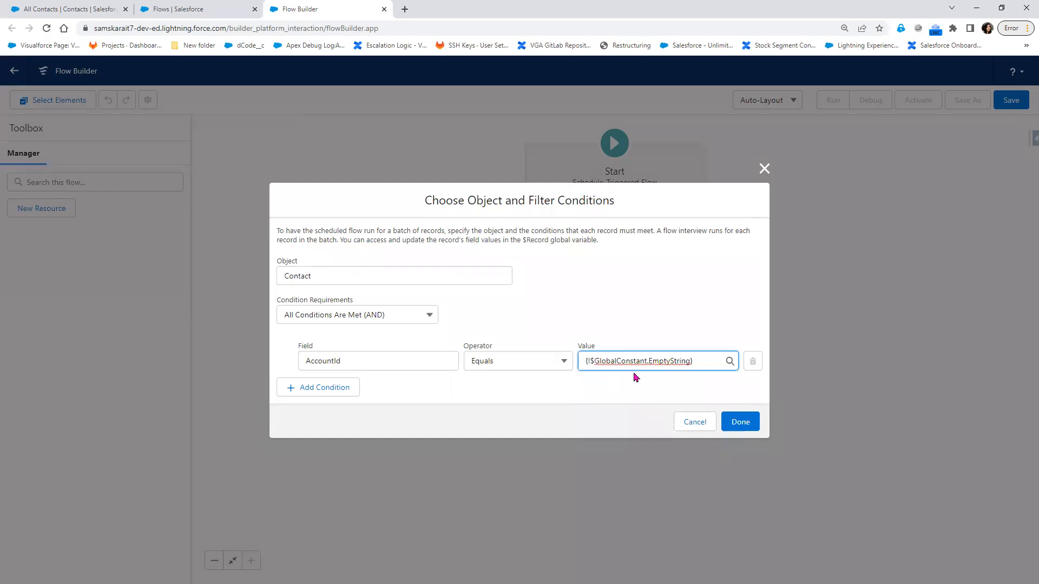
pyautogui.click(747, 429)
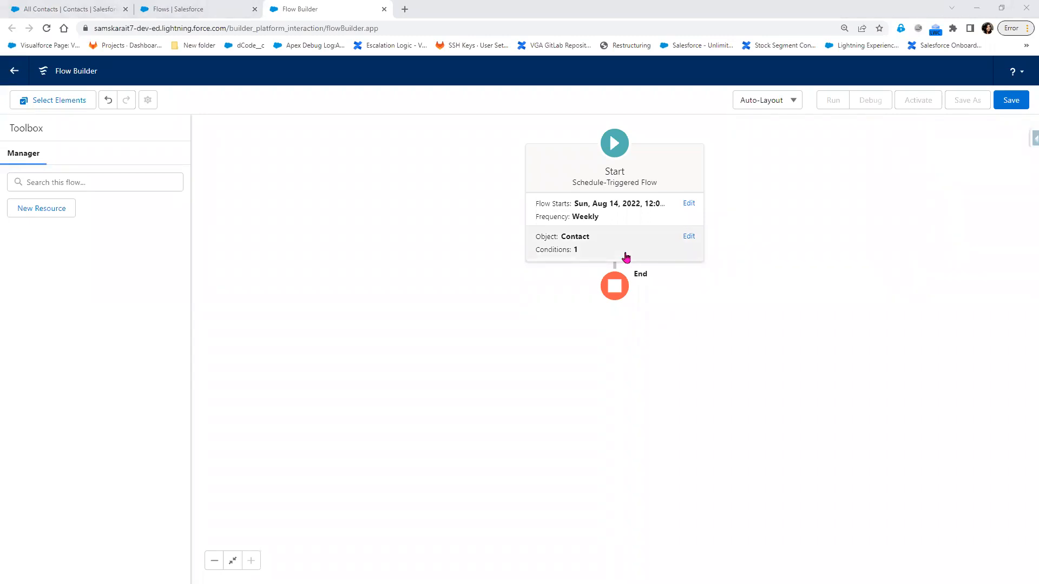
pyautogui.click(704, 346)
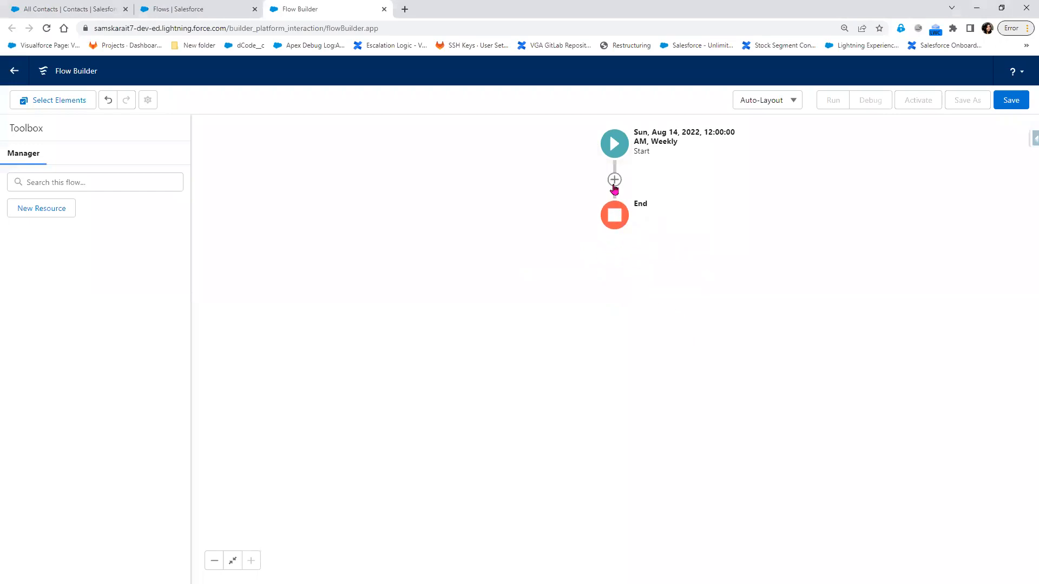
# Step: Add a Get Records element labelled ContactRecords after Start, retrieving records of the Contact object
pyautogui.click(614, 179)
pyautogui.scroll(-5, 620, 345)
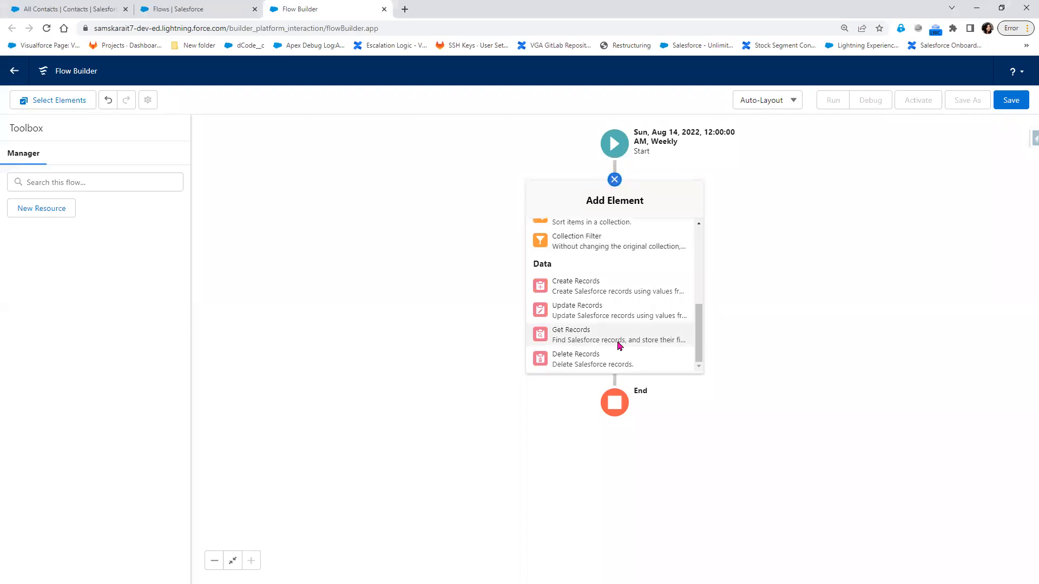
pyautogui.click(619, 338)
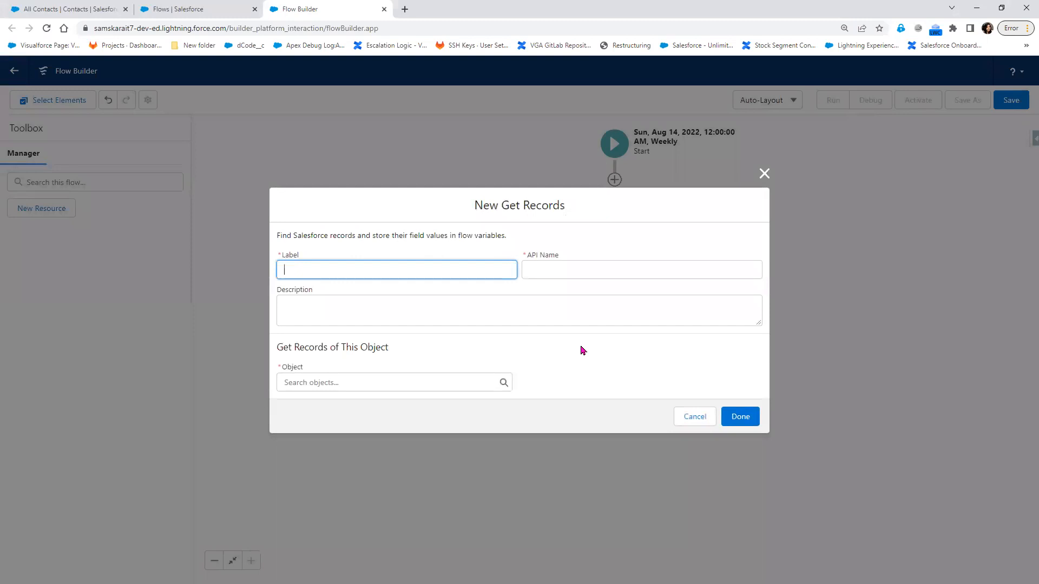
pyautogui.write('ContactRecords')
pyautogui.press('Tab')
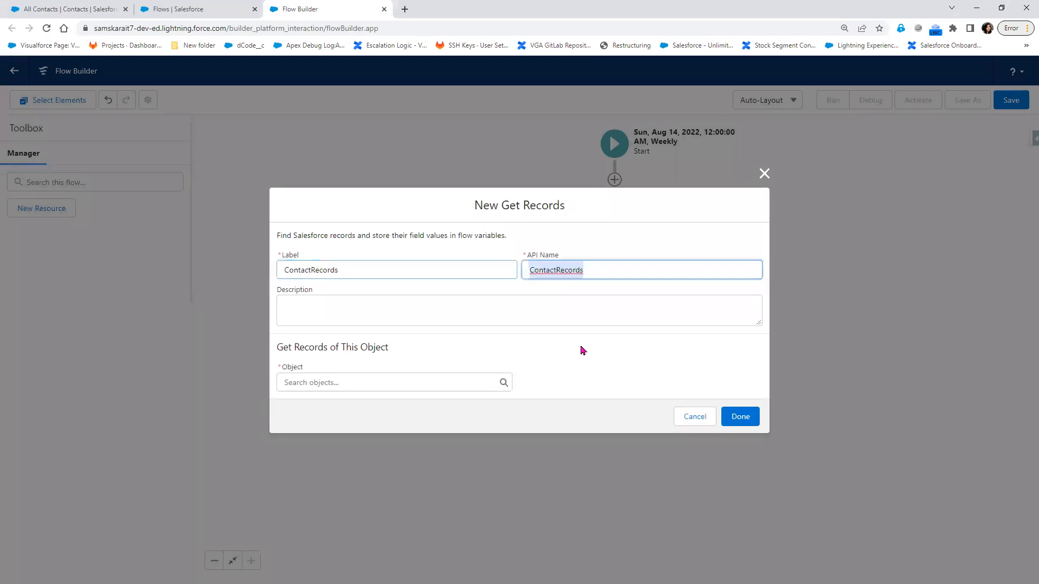
pyautogui.click(393, 384)
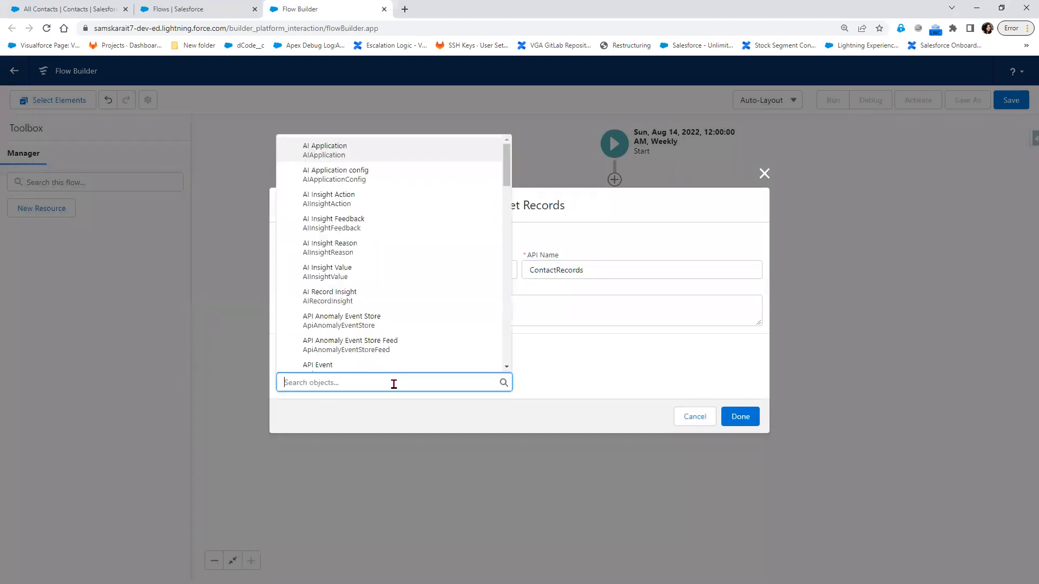
pyautogui.write('Contac')
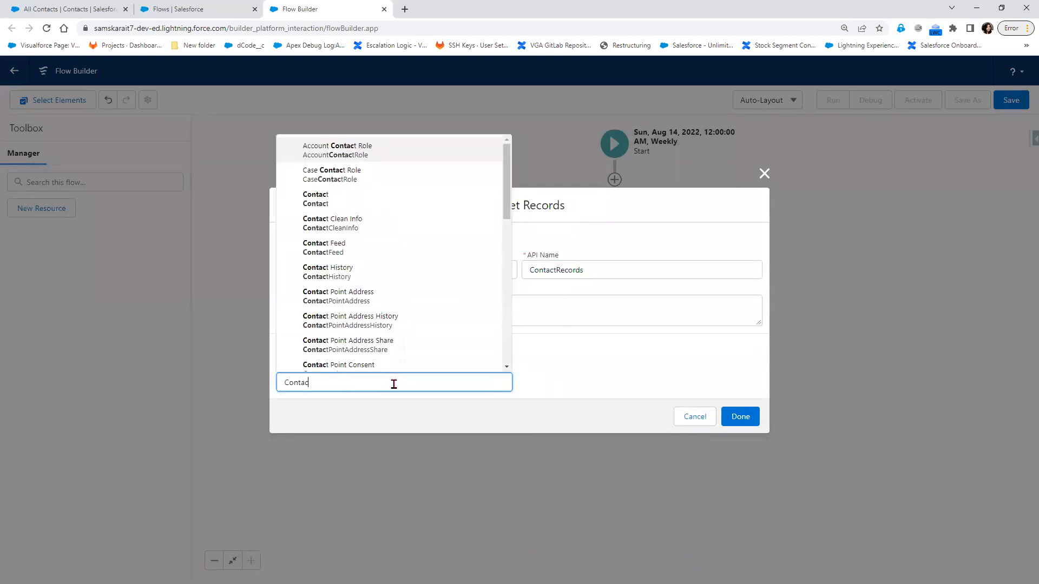
pyautogui.click(340, 197)
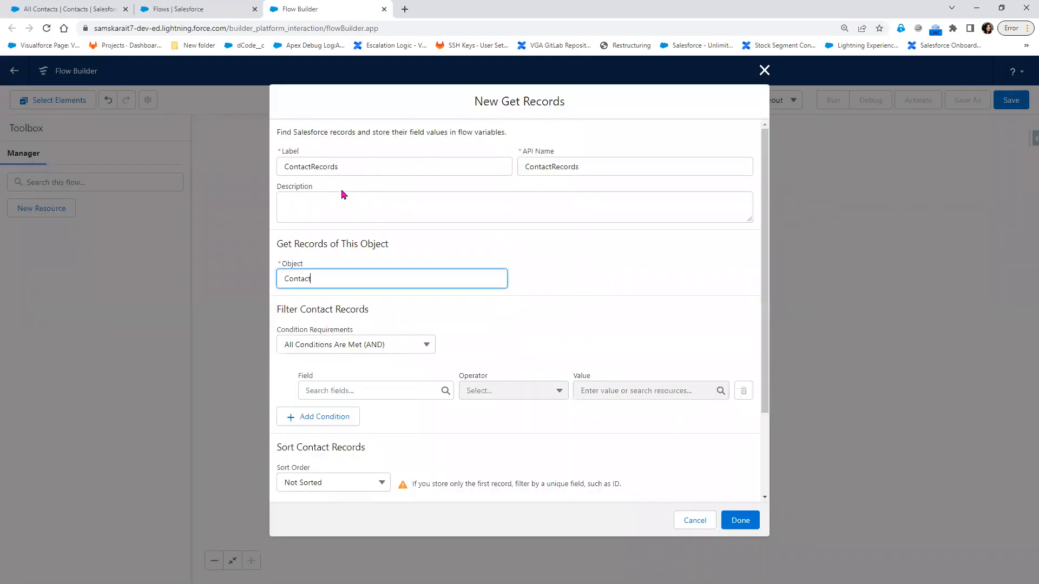
# Step: Filter the ContactRecords element by AccountId Equals $GlobalConstant.EmptyString and finish the element
pyautogui.click(341, 391)
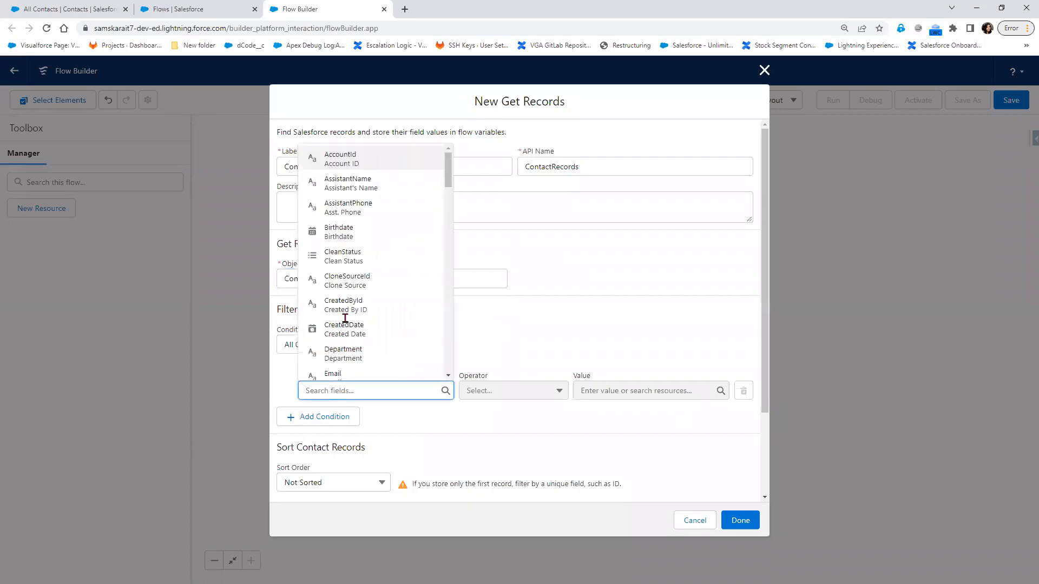
pyautogui.click(382, 158)
pyautogui.click(623, 391)
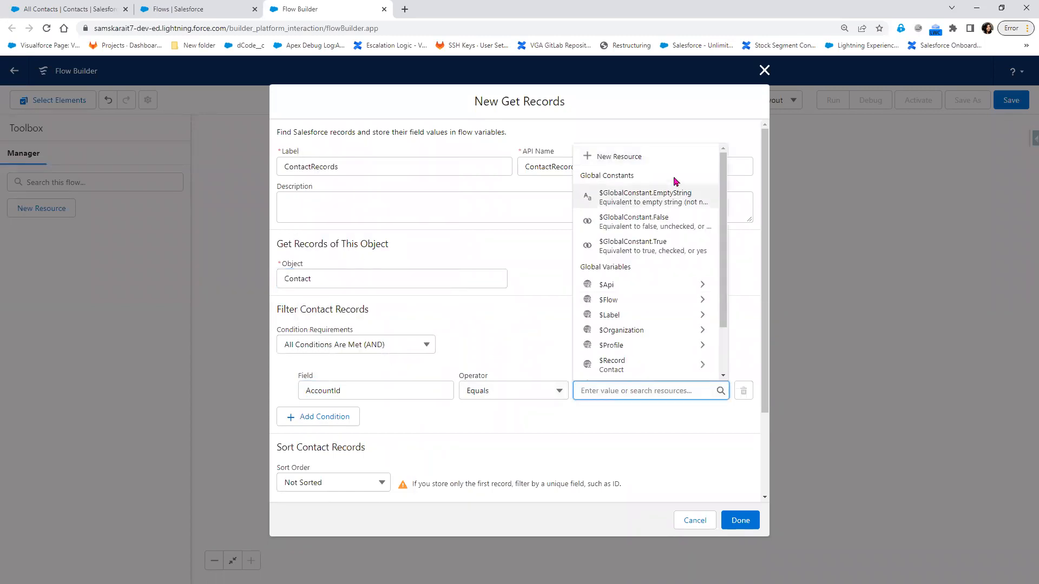
pyautogui.click(675, 198)
pyautogui.click(747, 522)
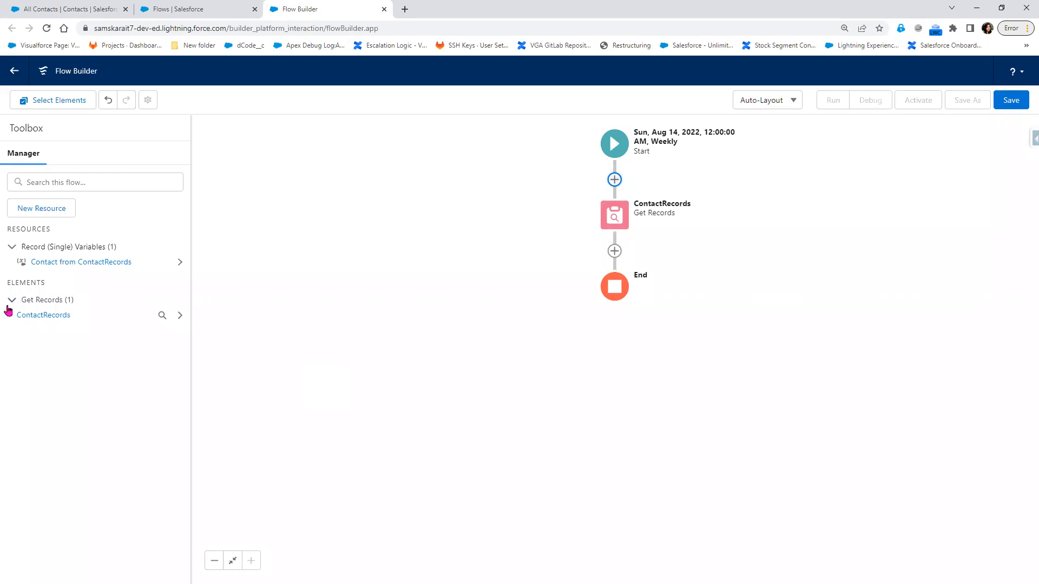
# Step: Rename the ContactRecords element's label and API name to GetContactRecords and finish the element
pyautogui.click(614, 252)
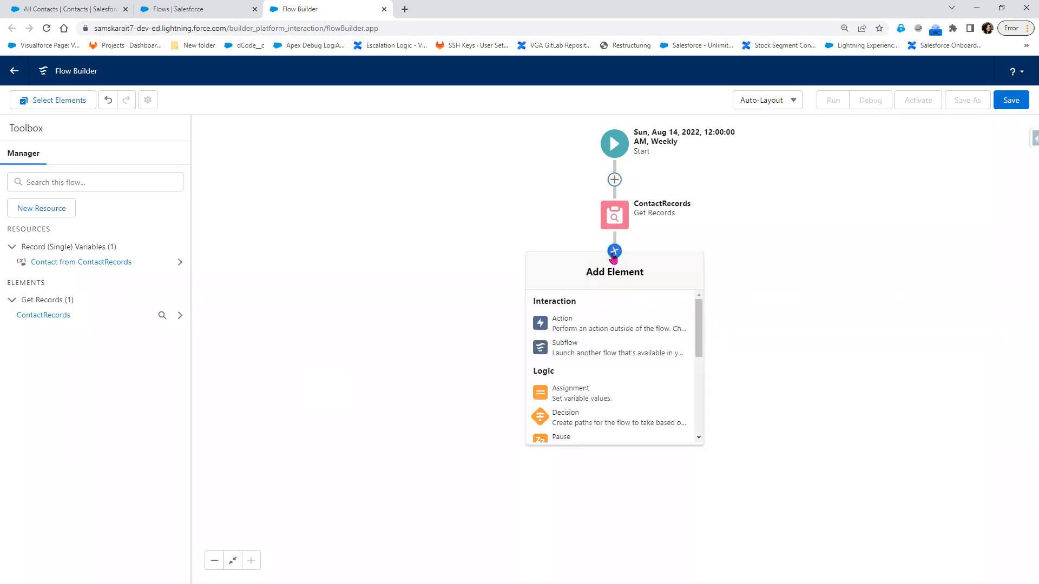
pyautogui.scroll(-3, 590, 417)
pyautogui.scroll(-1, 591, 417)
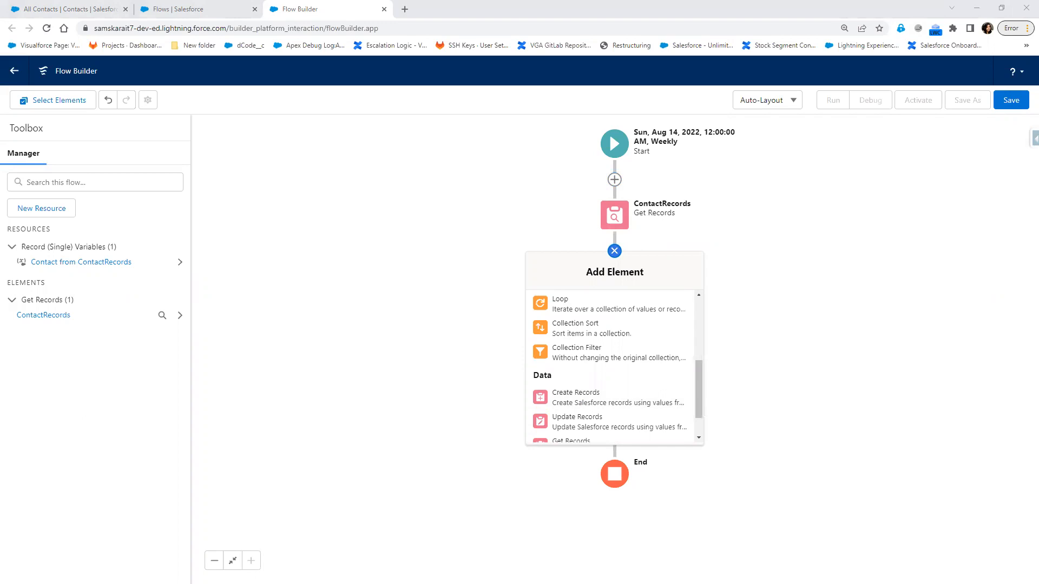
pyautogui.click(613, 215)
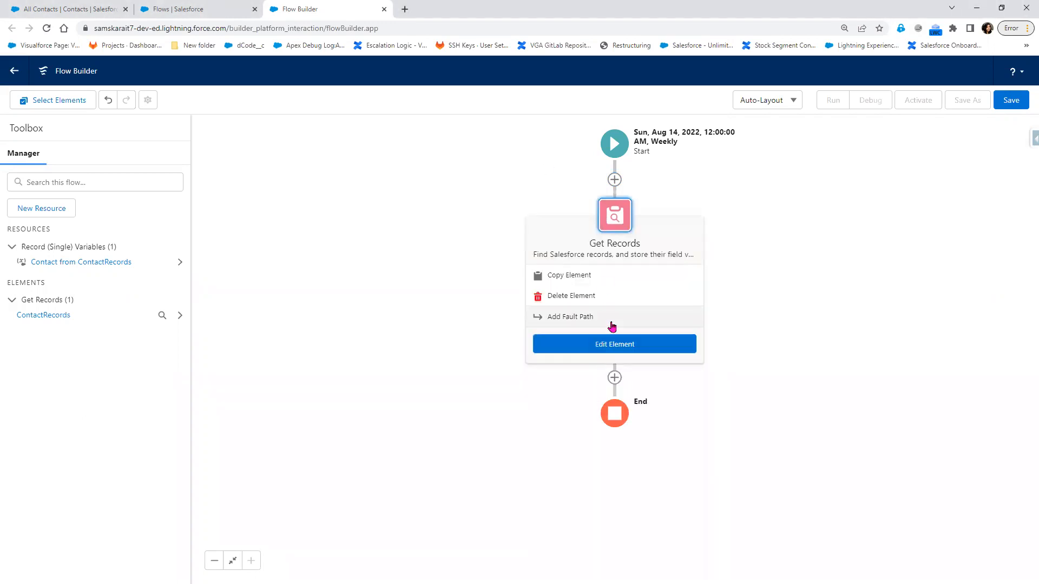
pyautogui.click(610, 345)
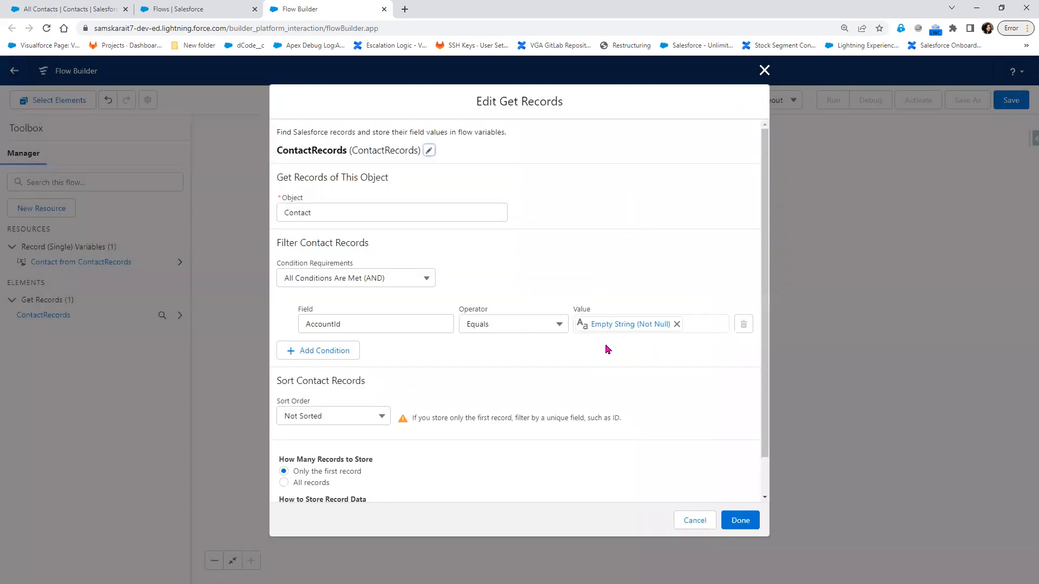
pyautogui.click(429, 151)
pyautogui.click(290, 161)
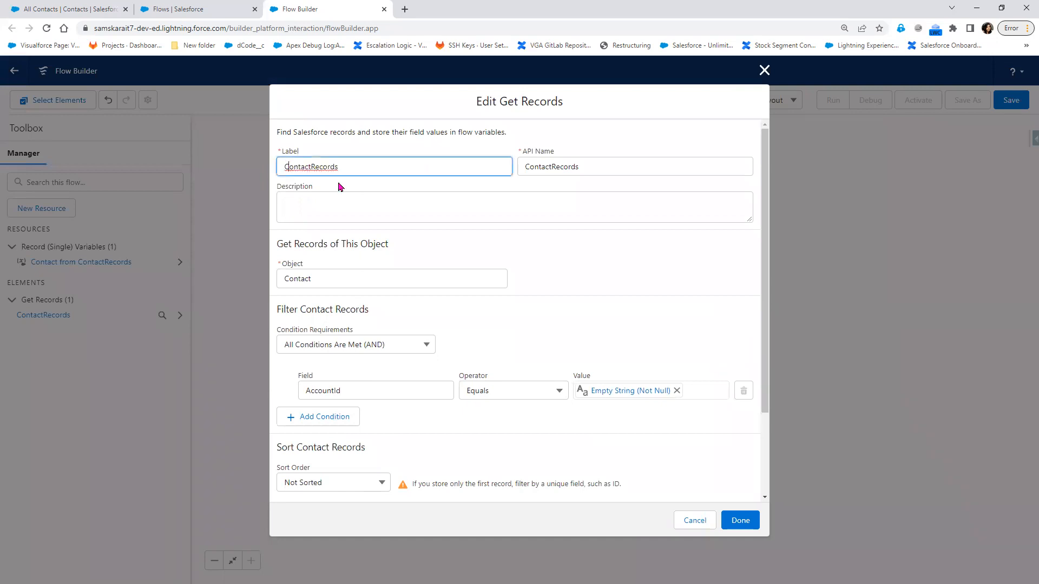
pyautogui.write('Get')
pyautogui.click(533, 167)
pyautogui.write('Get')
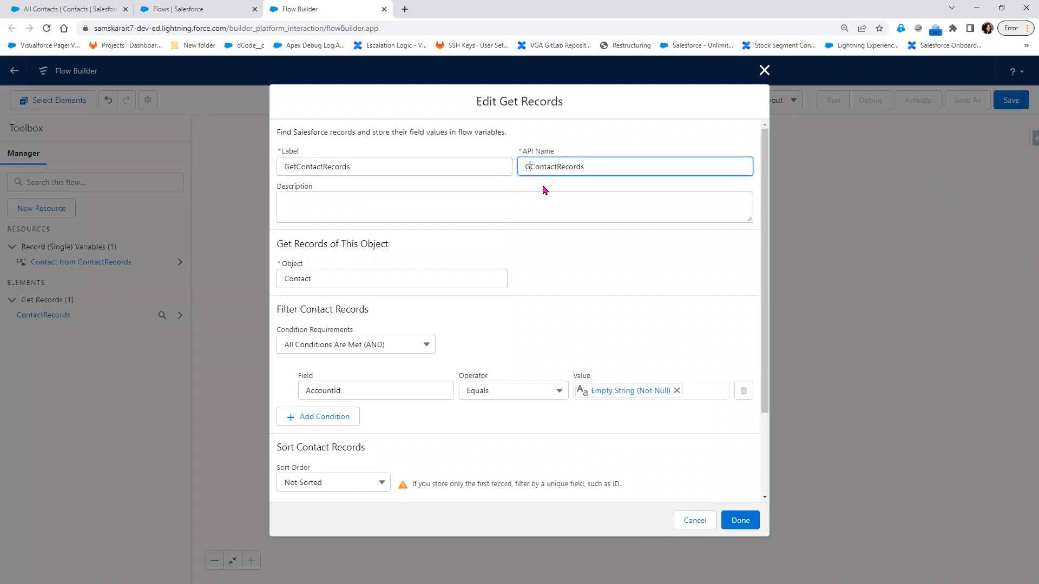
pyautogui.click(742, 526)
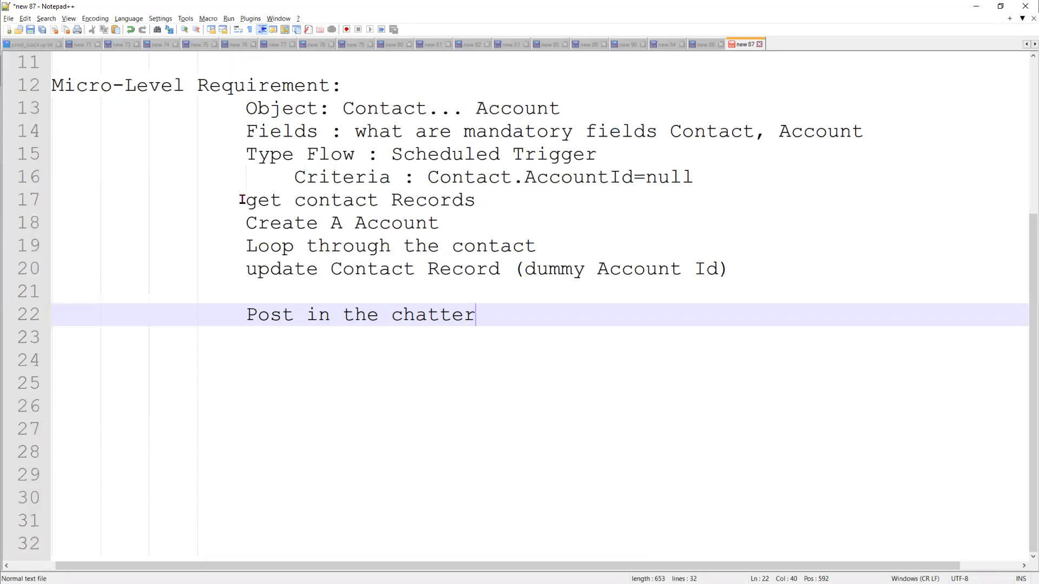
# Step: Review the "get contact Records" and "Create A Account" lines of the micro-level requirement in the notes
pyautogui.moveTo(246, 200); pyautogui.dragTo(472, 201)
pyautogui.click(249, 222)
pyautogui.moveTo(249, 223); pyautogui.dragTo(479, 218)
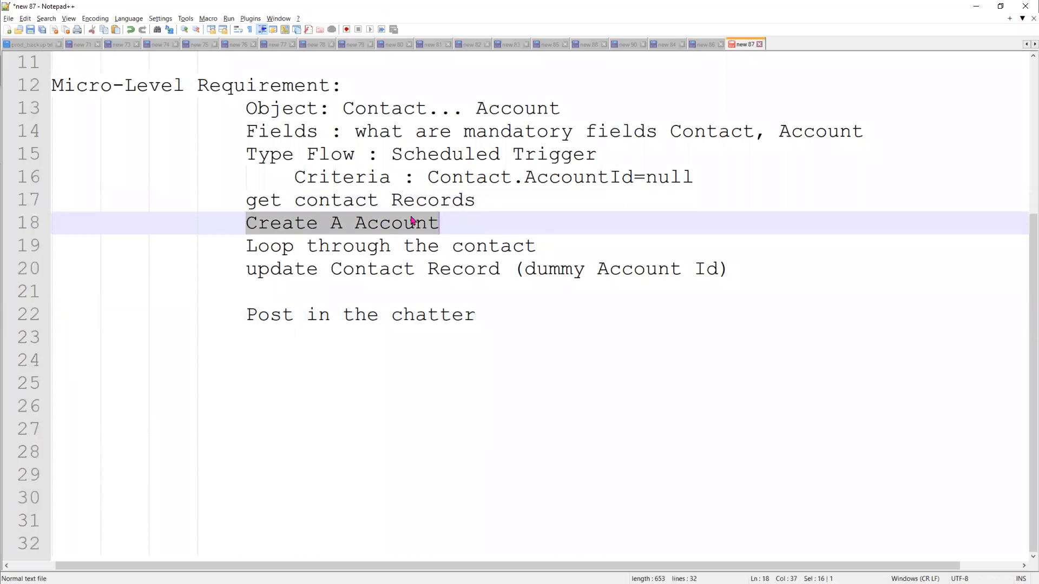
pyautogui.click(975, 7)
# Step: Switch to the Salesforce accounts list, examine the new account form for mandatory fields, and close it unsaved
pyautogui.click(100, 9)
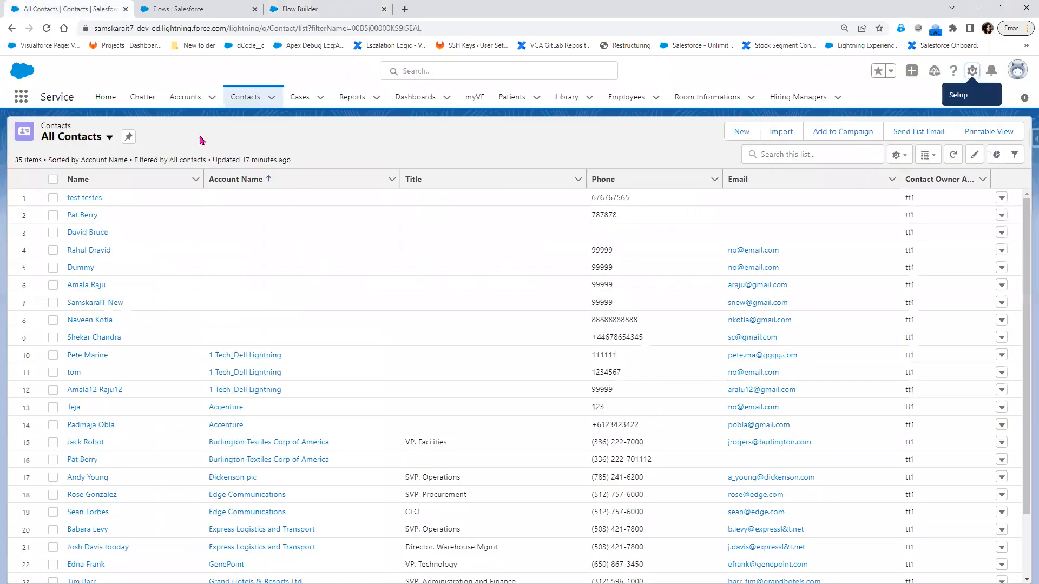
pyautogui.click(185, 97)
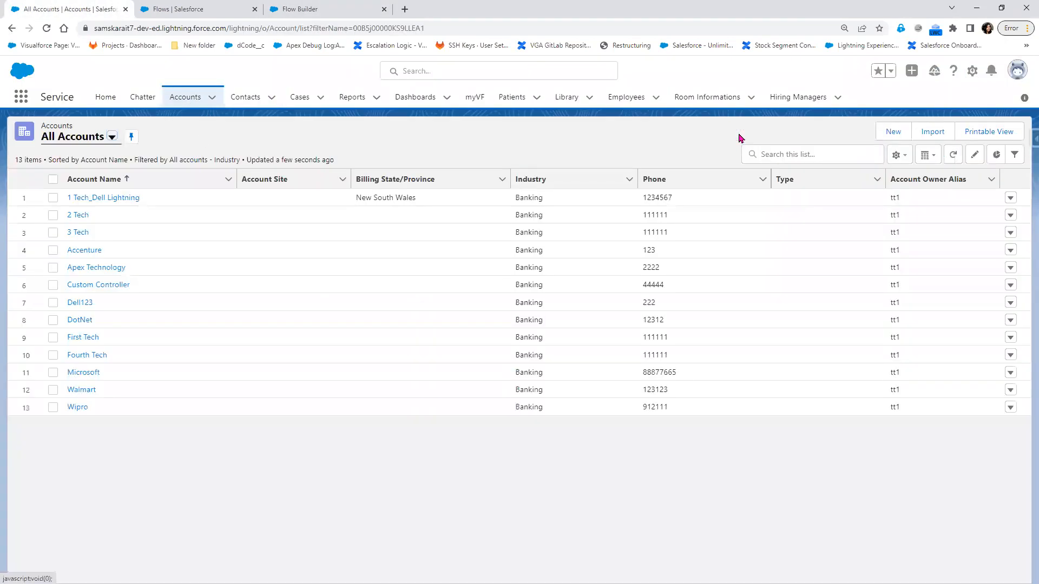
pyautogui.click(891, 134)
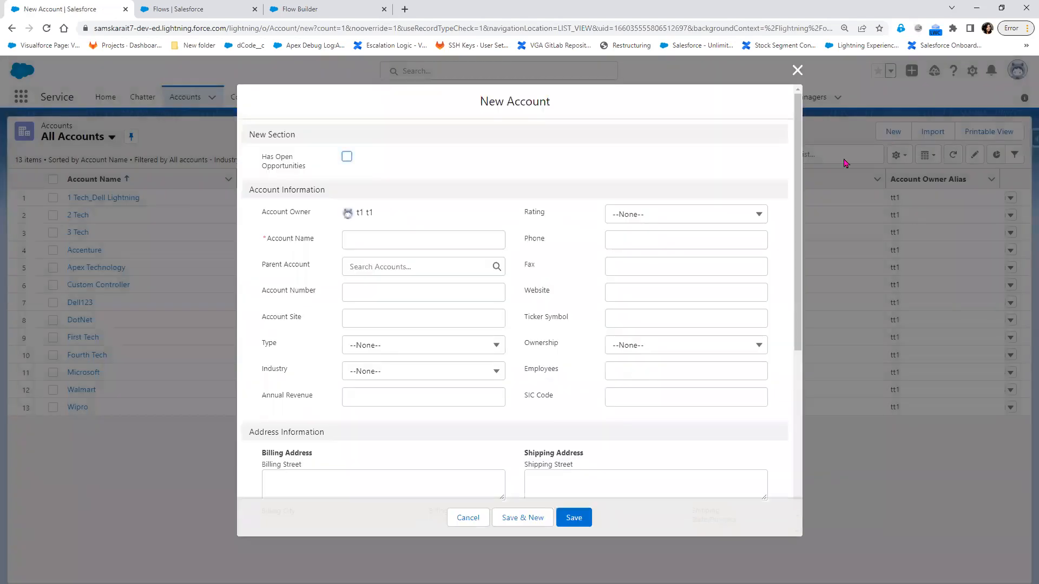
pyautogui.scroll(-5, 604, 416)
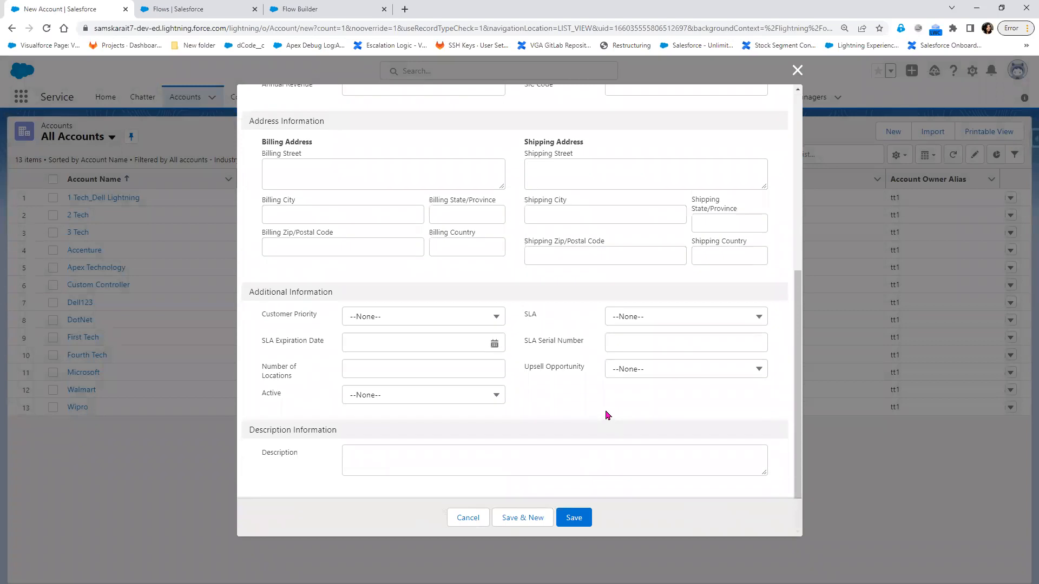
pyautogui.scroll(5, 605, 414)
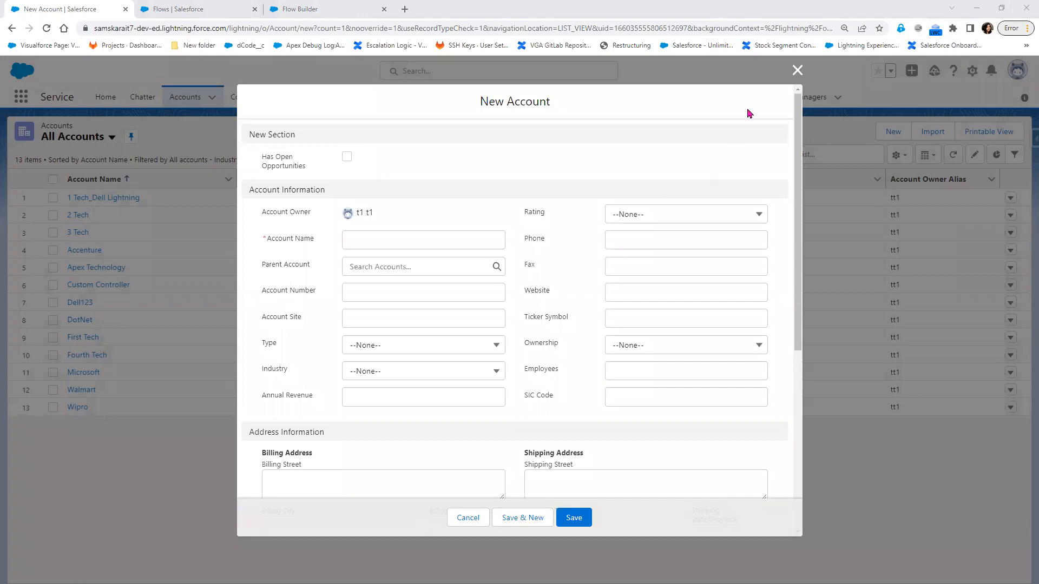
pyautogui.click(796, 70)
# Step: Return to Flow Builder and set the GetContactRecords element to store all records instead of only the first
pyautogui.click(213, 7)
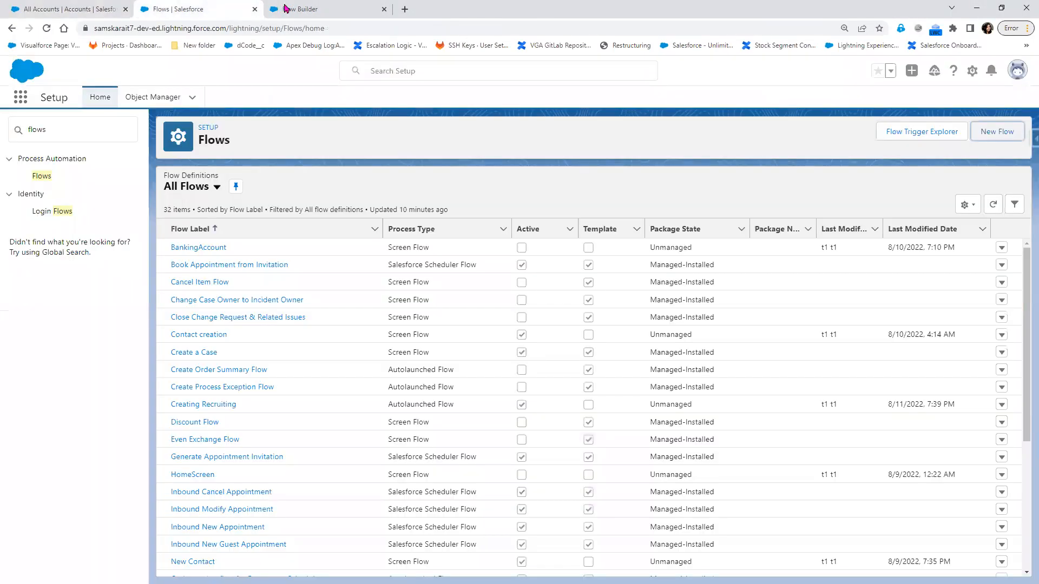
pyautogui.click(285, 9)
pyautogui.click(622, 226)
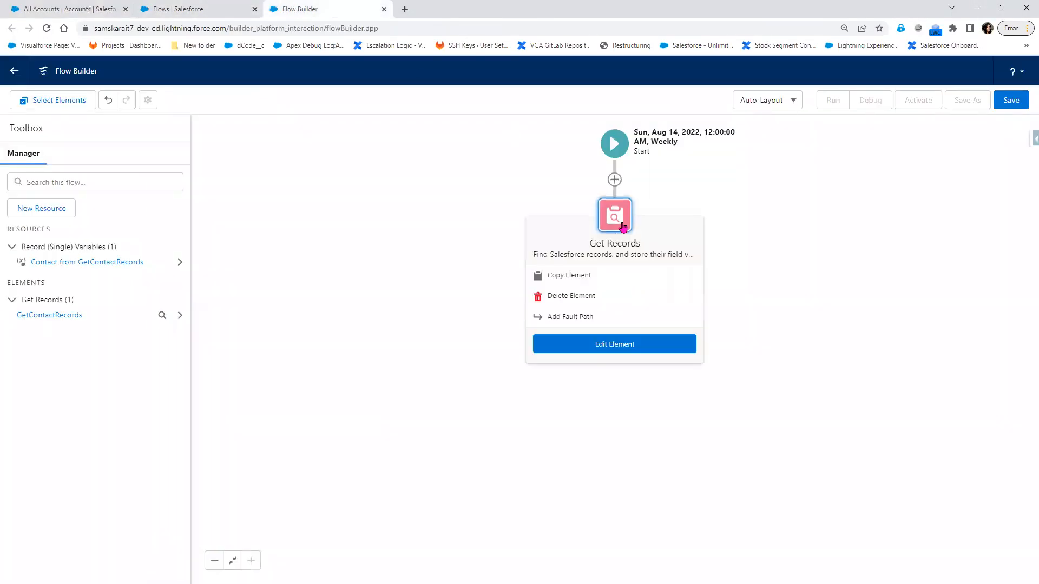
pyautogui.click(614, 343)
pyautogui.scroll(-1, 503, 497)
pyautogui.scroll(-1, 502, 497)
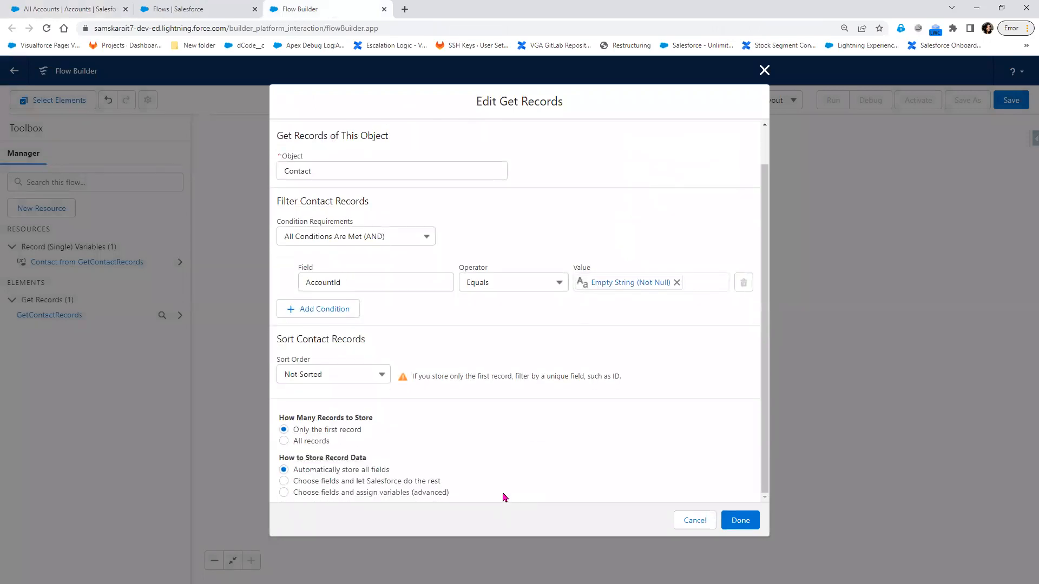
pyautogui.scroll(1, 488, 488)
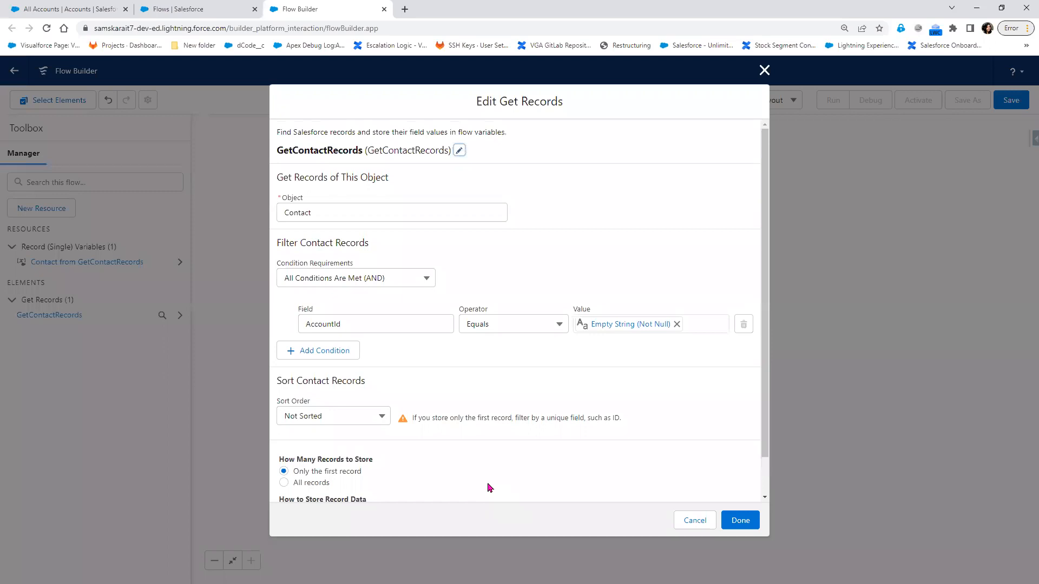
pyautogui.scroll(-1, 488, 487)
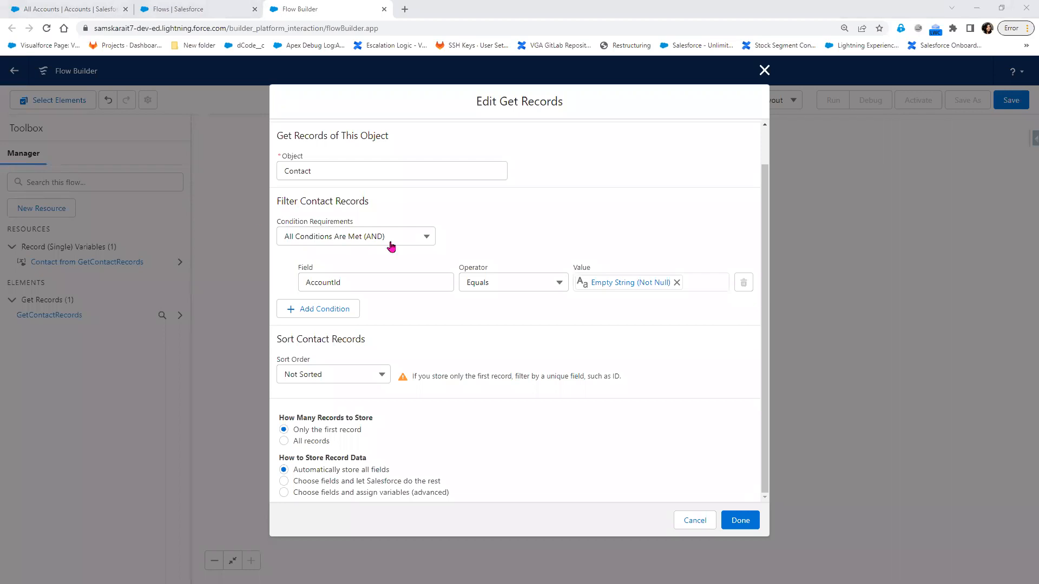
pyautogui.click(323, 442)
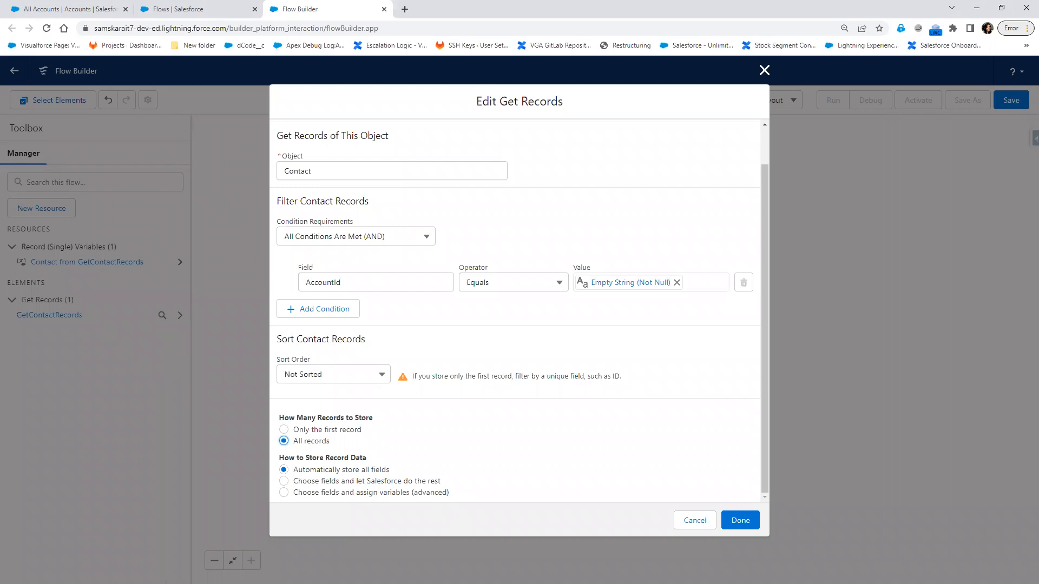
pyautogui.click(750, 526)
# Step: Add a Create Records element after GetContactRecords with the label and API name Account
pyautogui.click(614, 251)
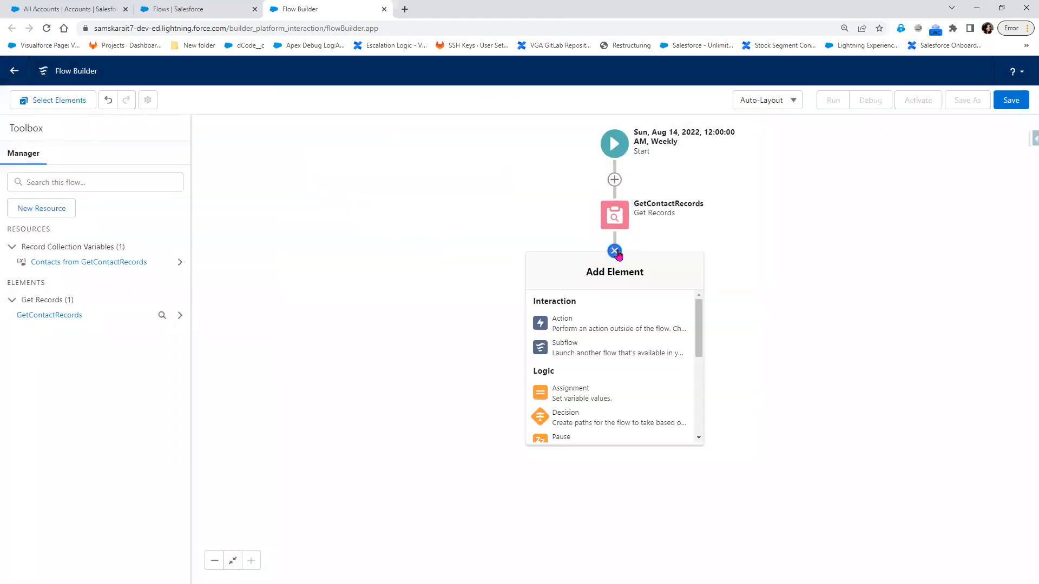
pyautogui.scroll(-5, 603, 400)
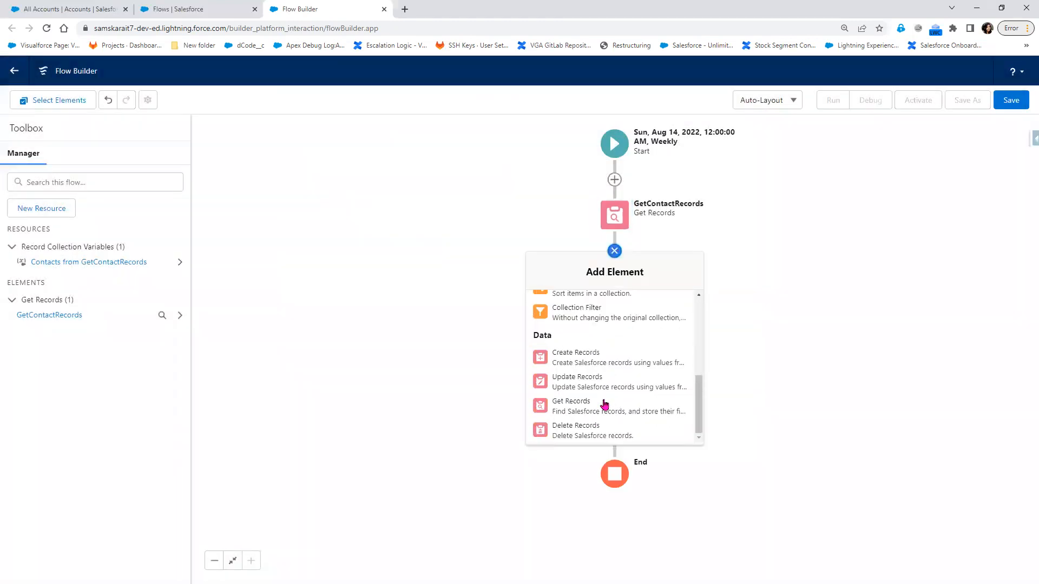
pyautogui.click(602, 370)
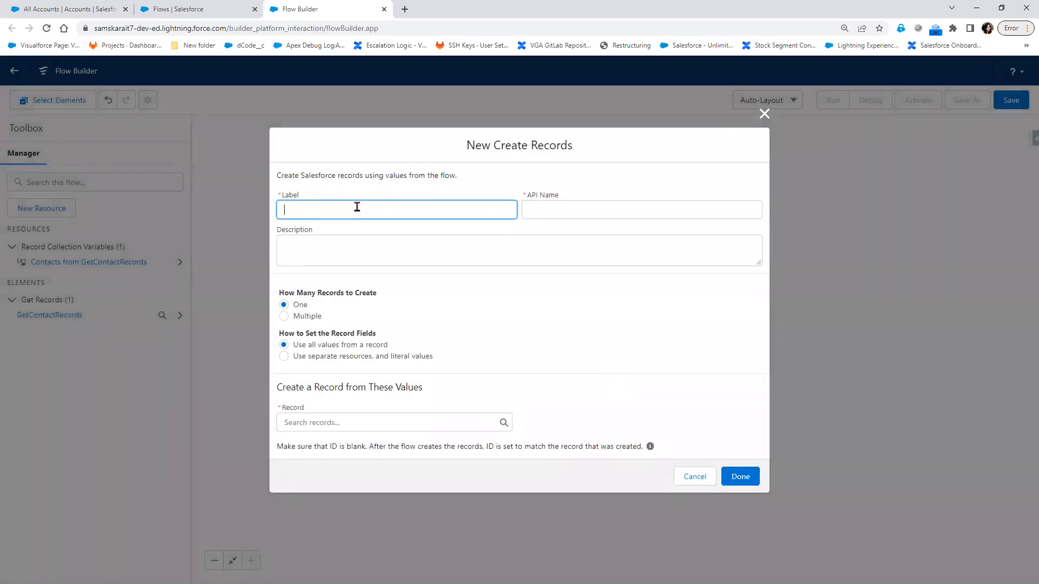
pyautogui.write('Account')
pyautogui.press('Tab')
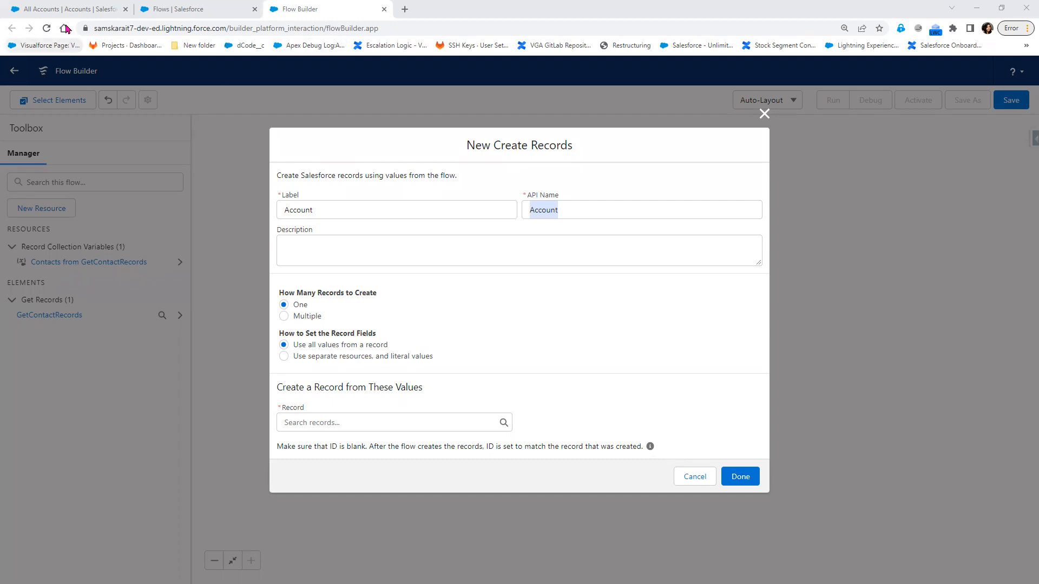
# Step: Sort the recently viewed contacts by Account Name and examine which contacts have an account, then return to Flow Builder
pyautogui.click(60, 9)
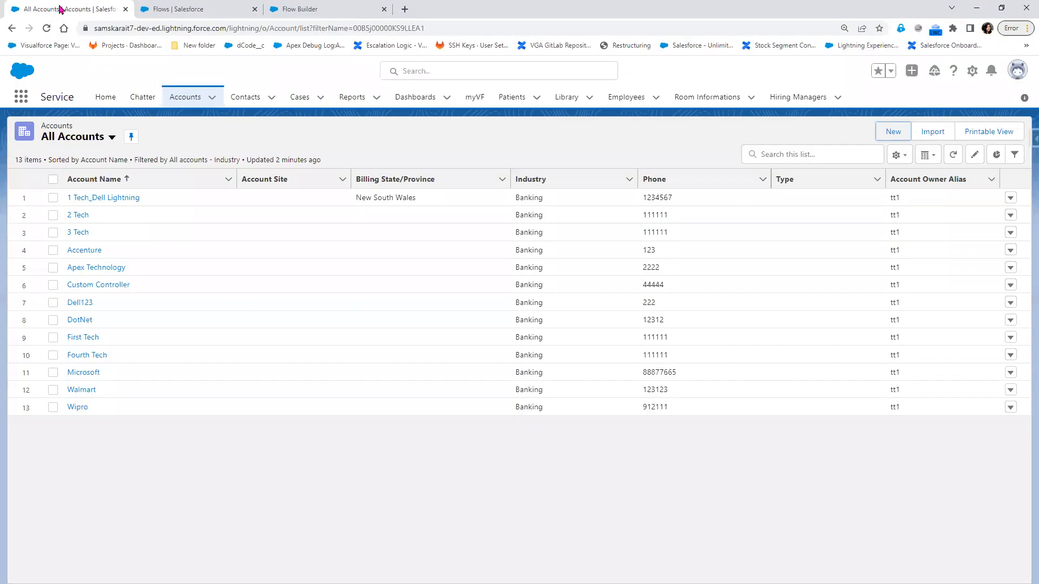
pyautogui.click(245, 96)
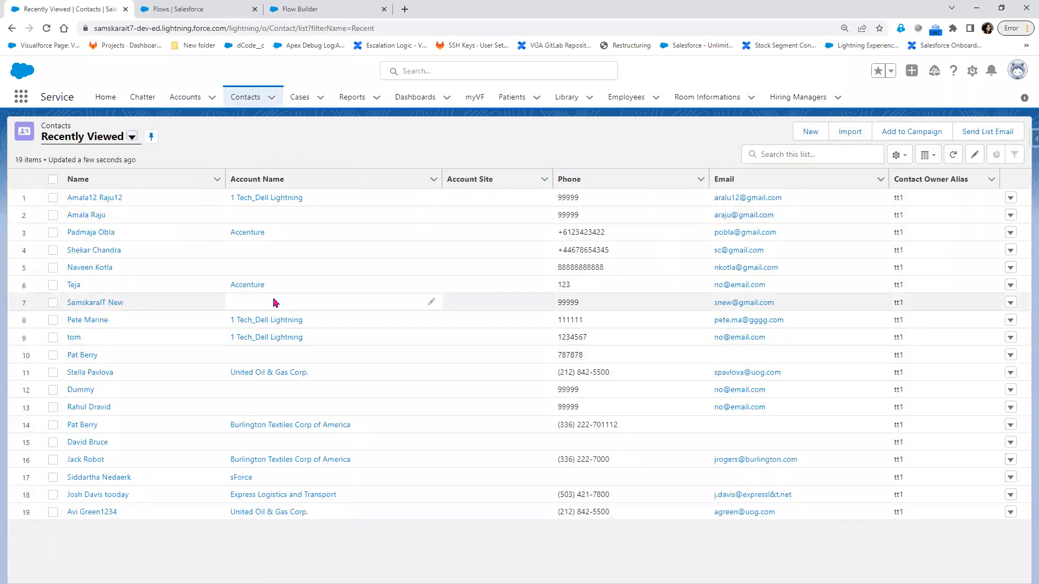
pyautogui.click(275, 184)
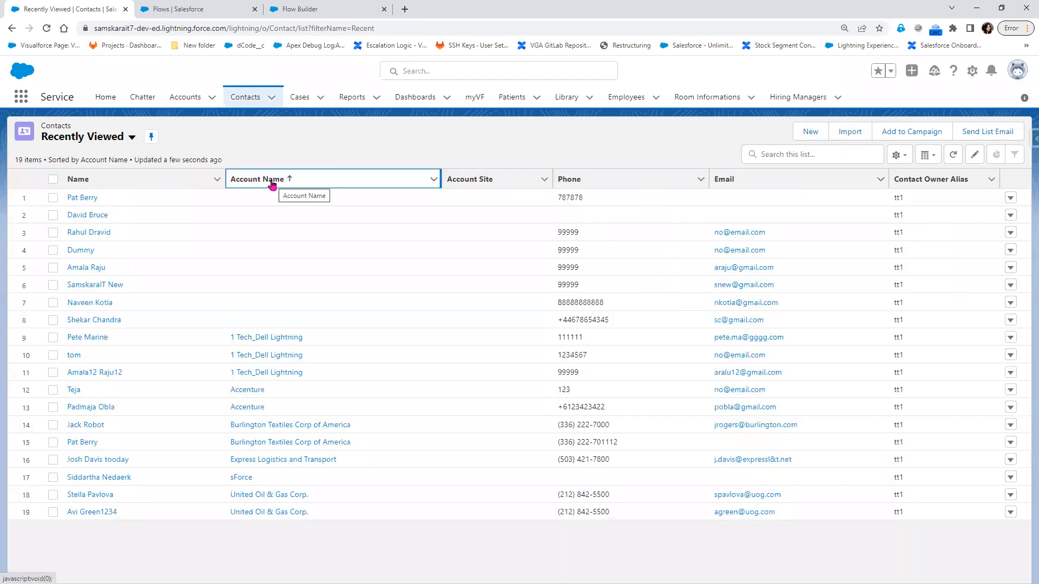
pyautogui.click(235, 342)
pyautogui.moveTo(312, 357); pyautogui.dragTo(121, 360)
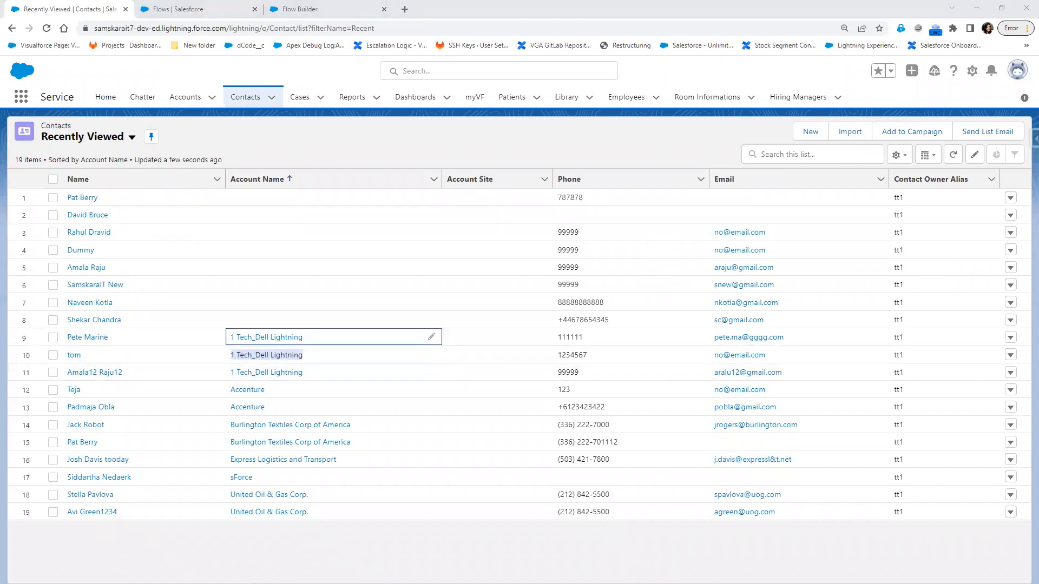
pyautogui.click(329, 12)
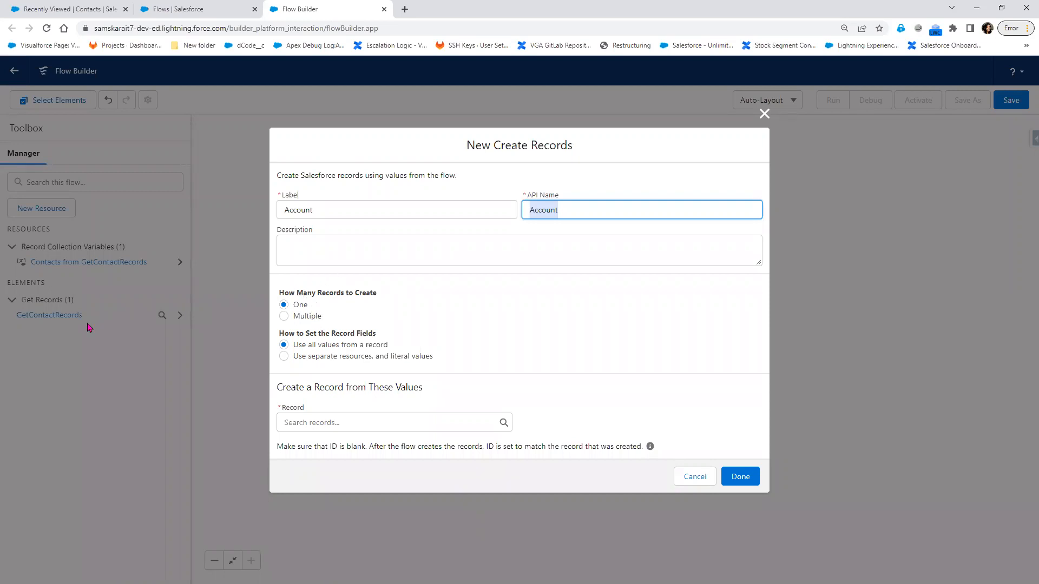
# Step: Switch to Notepad++ and insert "all" before "contact record" in the high-level requirement on line 9
pyautogui.hotkey('alt', 'Tab')
pyautogui.scroll(4, 508, 271)
pyautogui.click(509, 154)
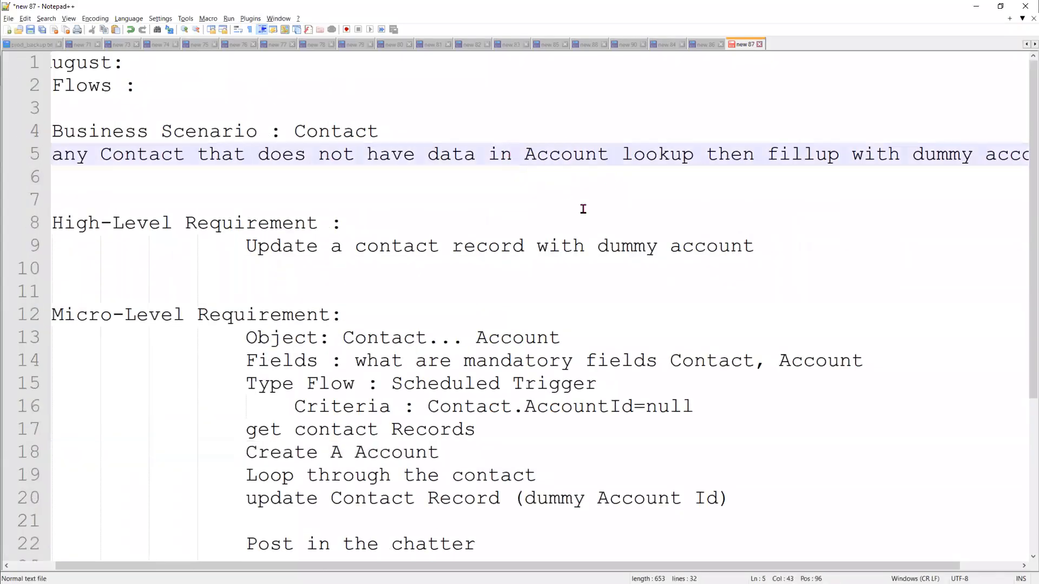
pyautogui.moveTo(597, 246); pyautogui.dragTo(790, 243)
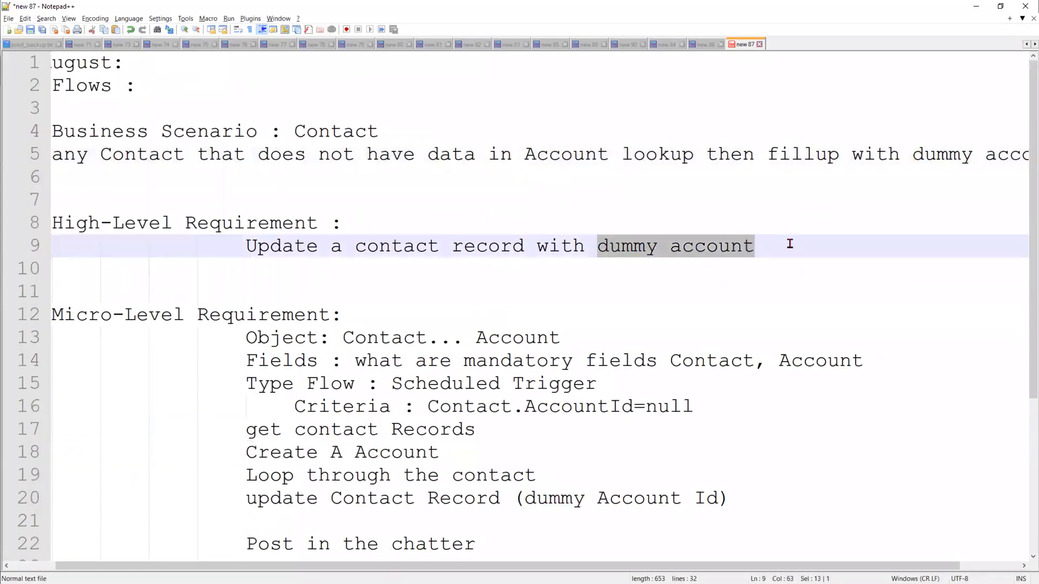
pyautogui.click(357, 246)
pyautogui.write('al')
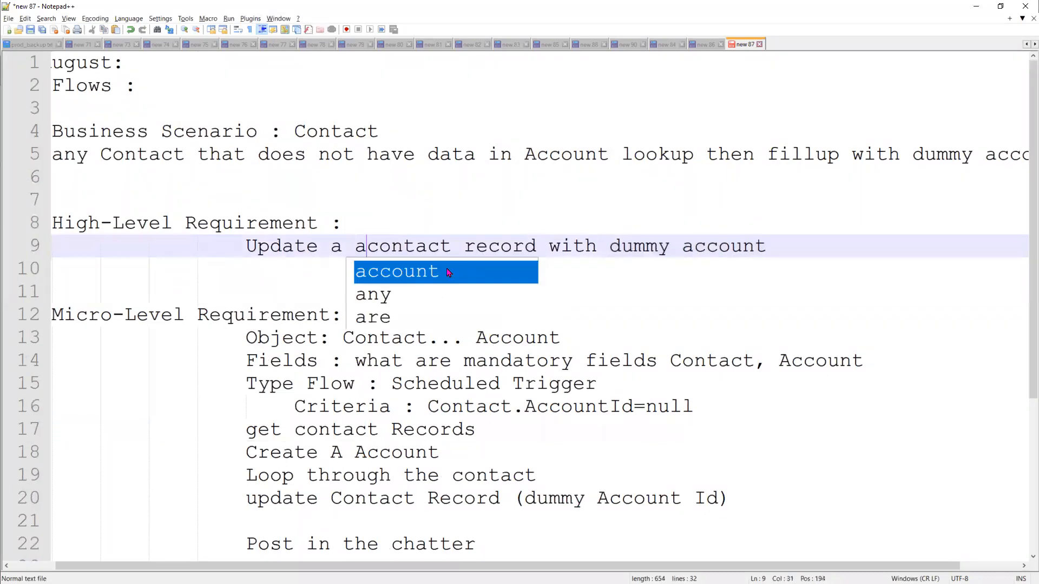
pyautogui.write('l')
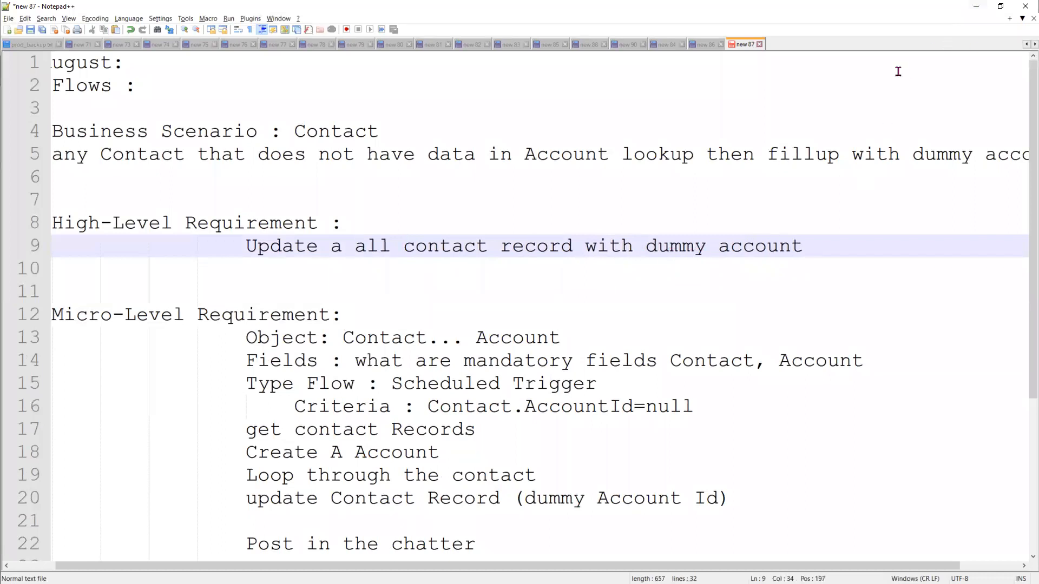
pyautogui.click(972, 8)
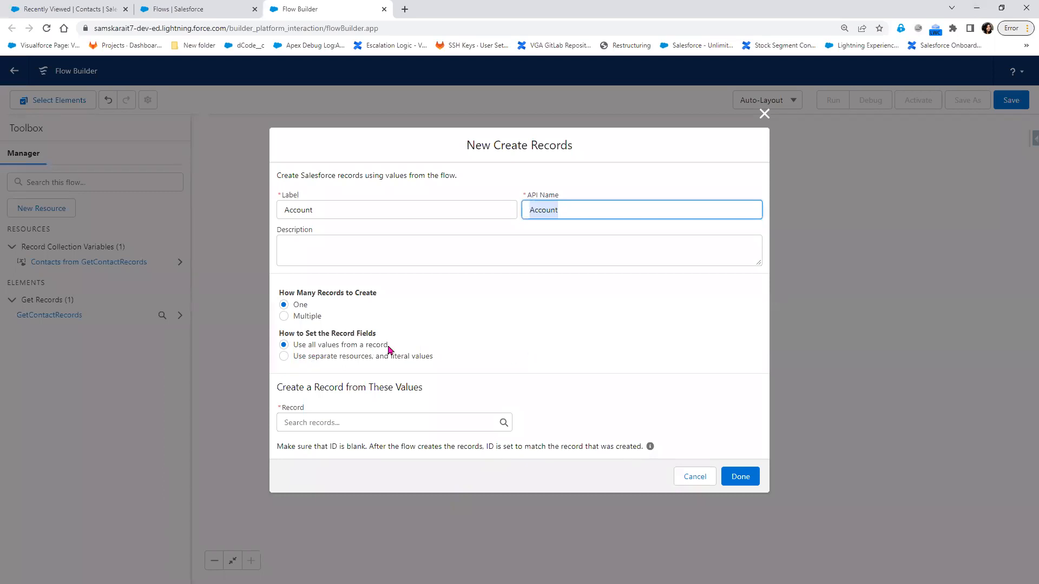
# Step: Set the new Create Records element to use separate resources and literal values, with Account as its object
pyautogui.click(344, 359)
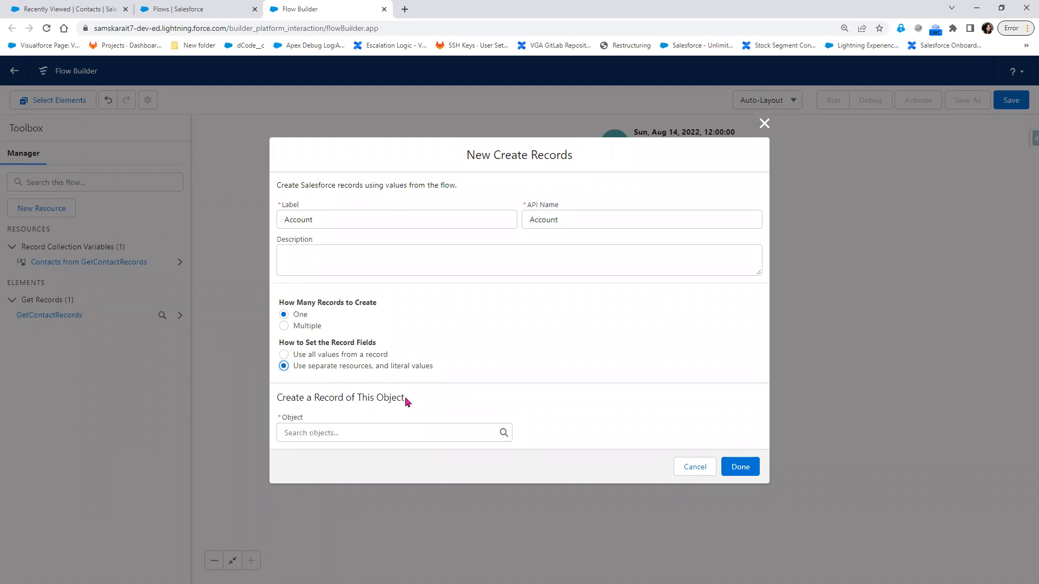
pyautogui.click(392, 427)
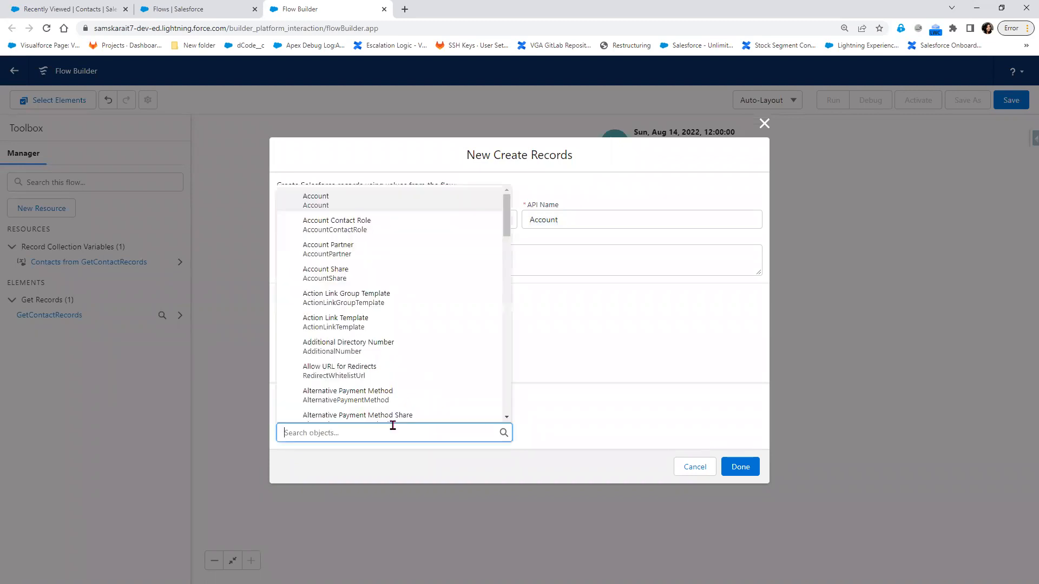
pyautogui.click(371, 202)
# Step: Open the New Contact and New Account forms to examine which fields are mandatory, and return to Flow Builder
pyautogui.click(71, 9)
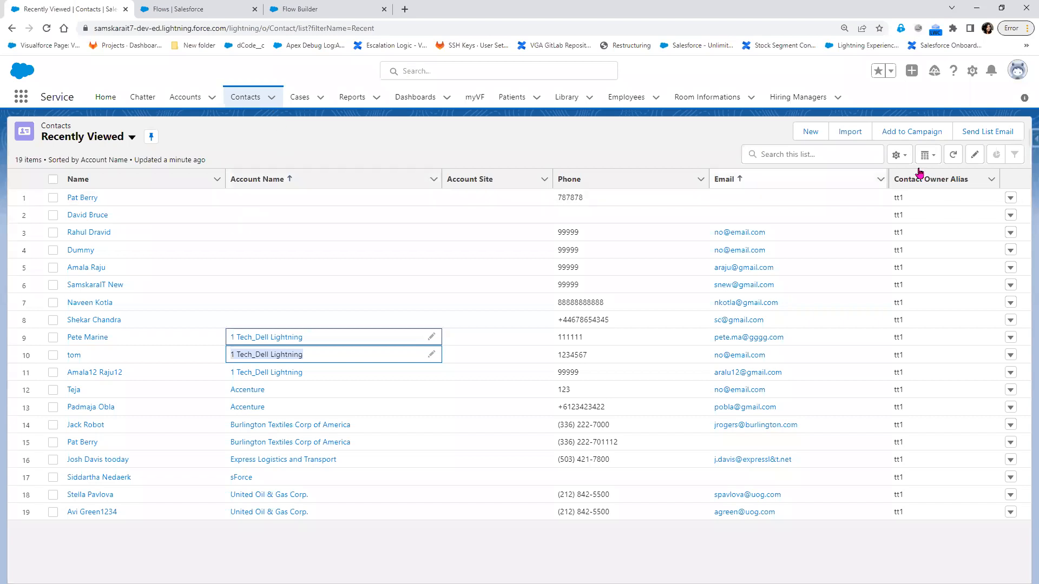
pyautogui.click(806, 132)
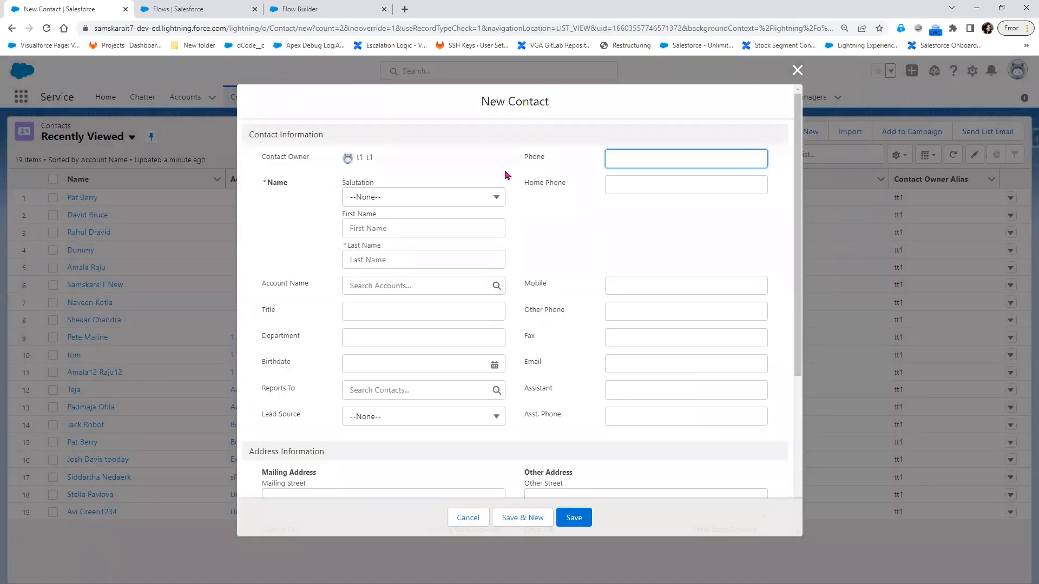
pyautogui.click(798, 69)
pyautogui.click(184, 98)
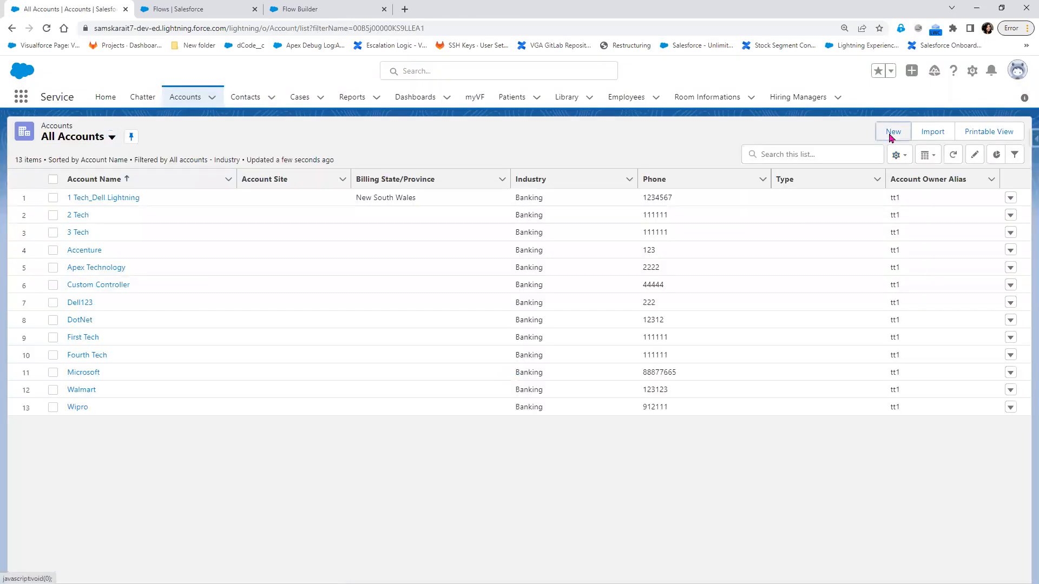
pyautogui.click(891, 136)
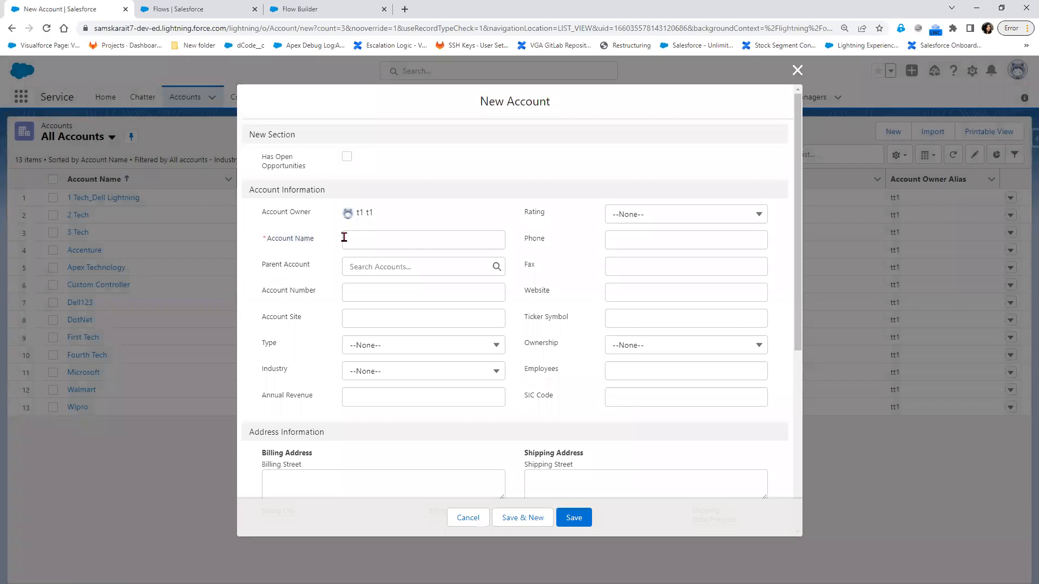
pyautogui.click(206, 8)
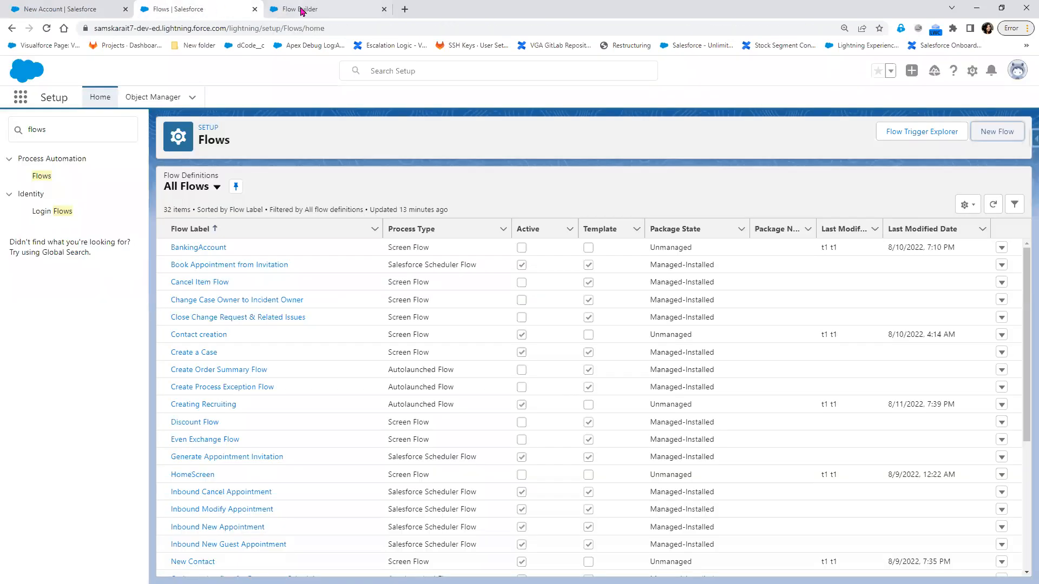
pyautogui.click(301, 10)
# Step: Set the account's Name field to the literal value Dummy Account and finish the Create Records element
pyautogui.click(358, 439)
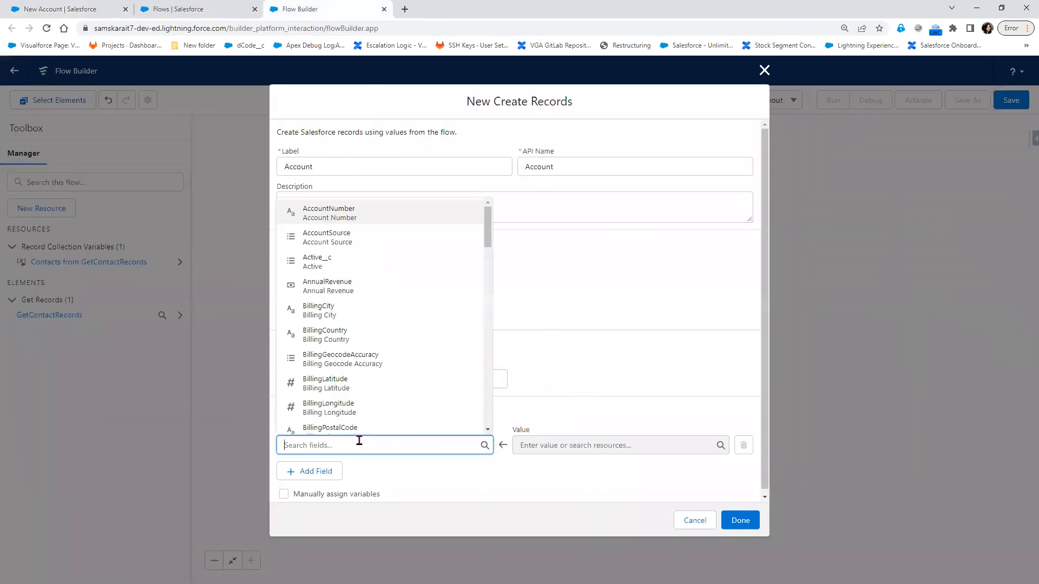
pyautogui.scroll(-3, 401, 415)
pyautogui.scroll(-10, 401, 415)
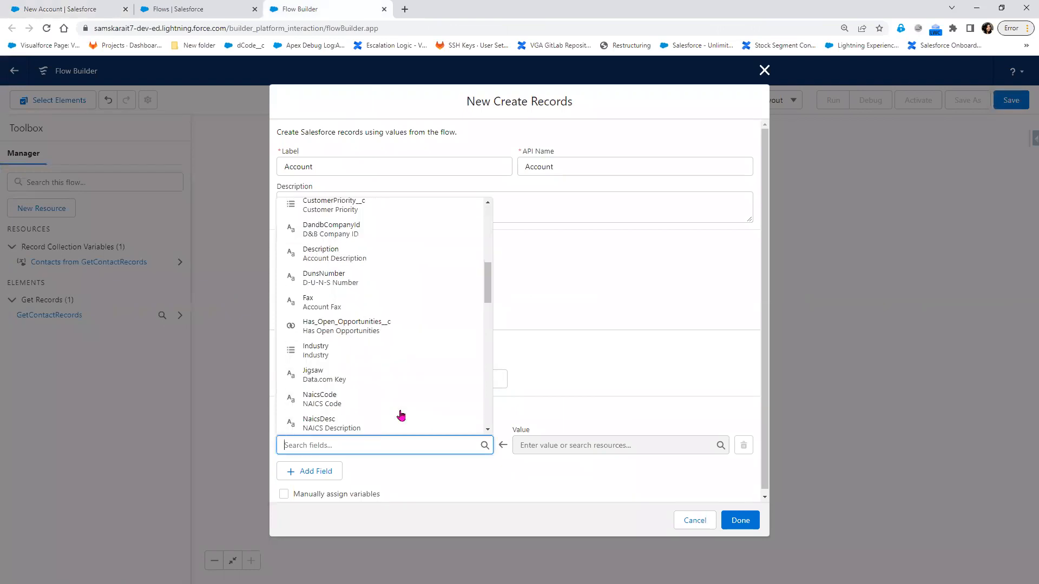
pyautogui.scroll(-10, 401, 415)
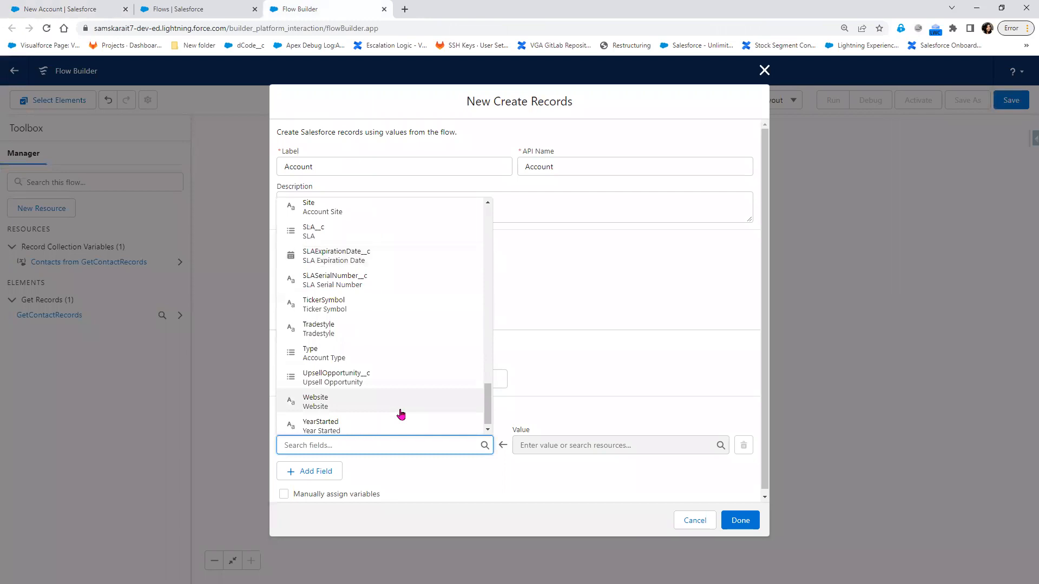
pyautogui.scroll(3, 400, 415)
pyautogui.scroll(5, 401, 415)
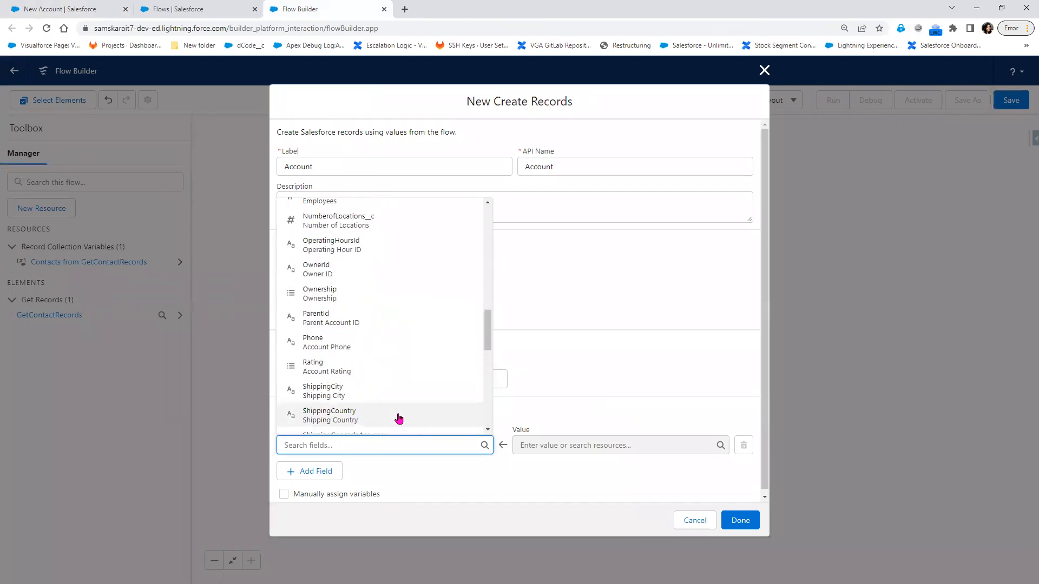
pyautogui.write('Nam')
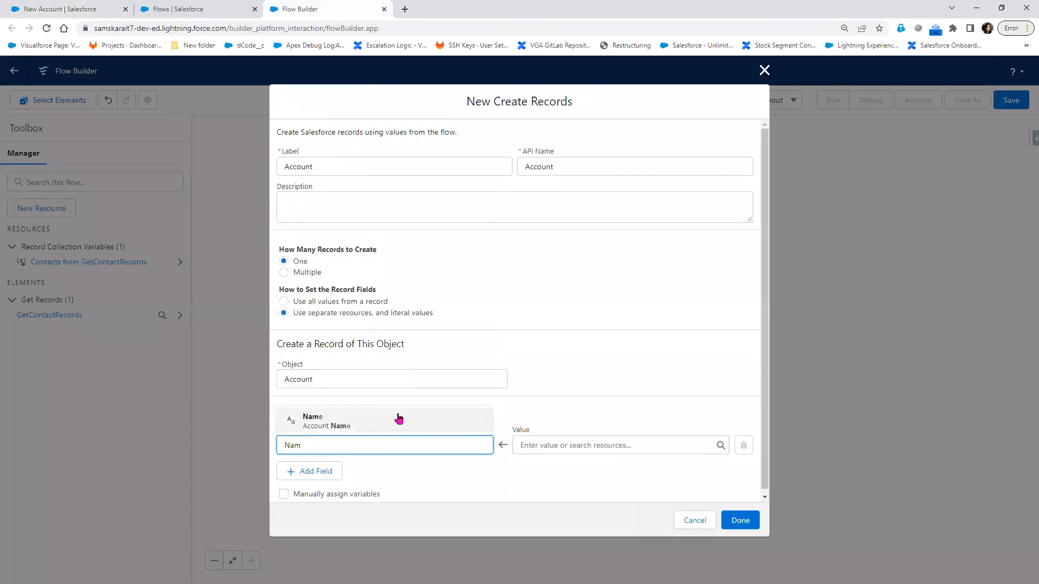
pyautogui.click(399, 418)
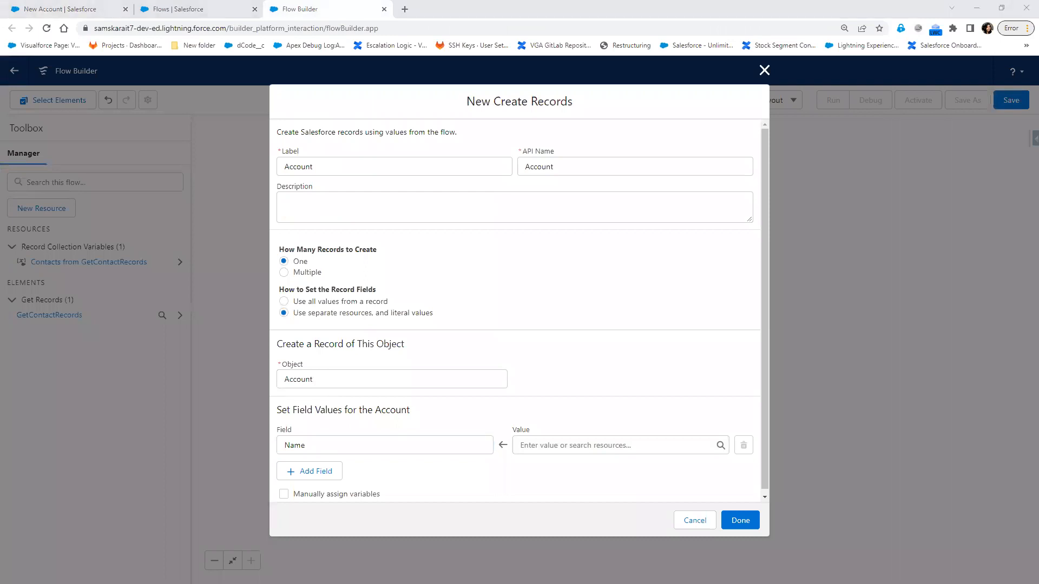
pyautogui.click(565, 443)
pyautogui.write('Dummy Ac')
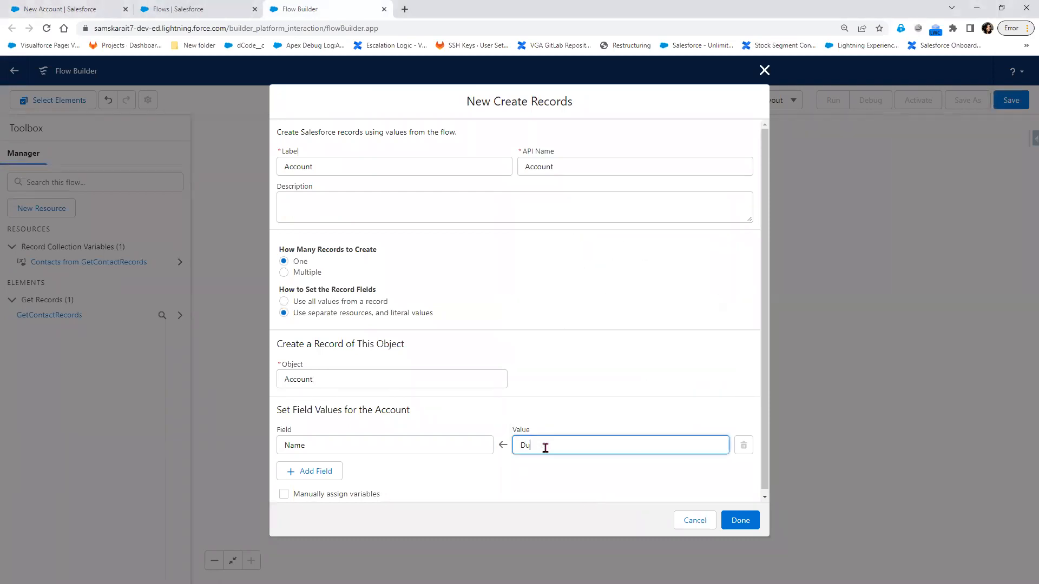
pyautogui.write('count')
pyautogui.click(741, 521)
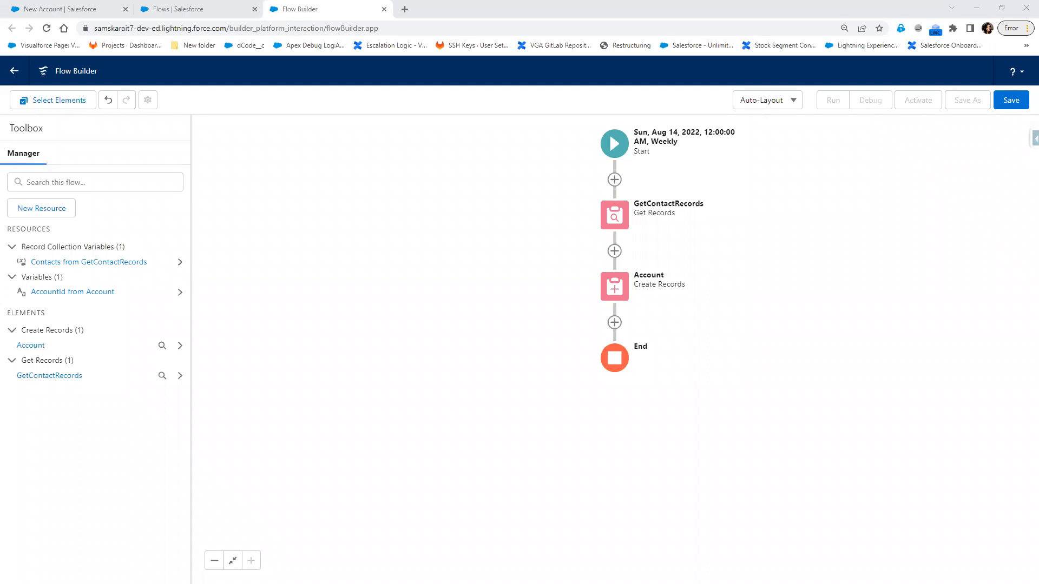
# Step: Edit the Account create element, changing its label to Create Account and its API name to Create_Account
pyautogui.click(622, 290)
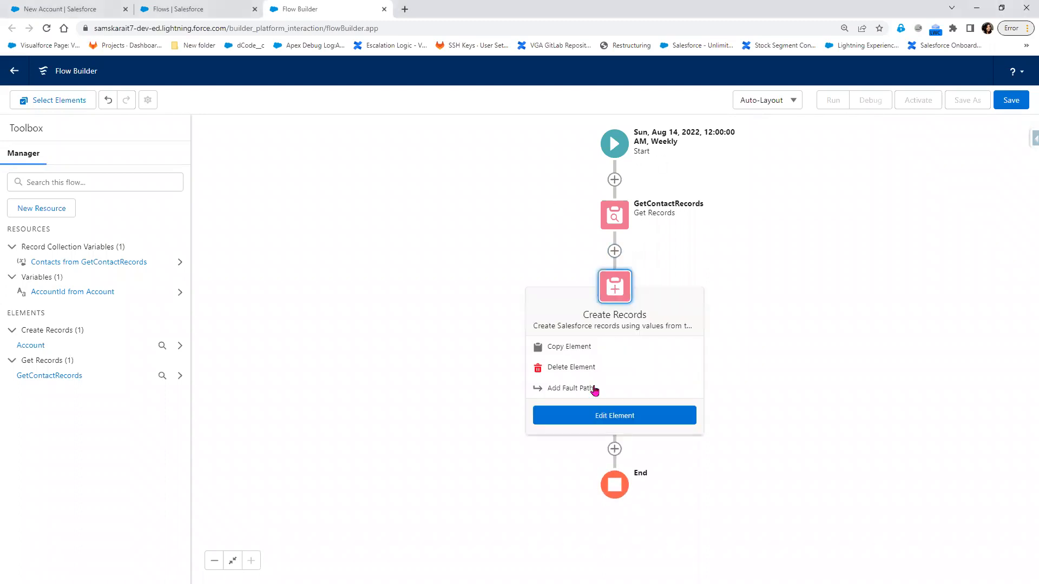
pyautogui.click(601, 417)
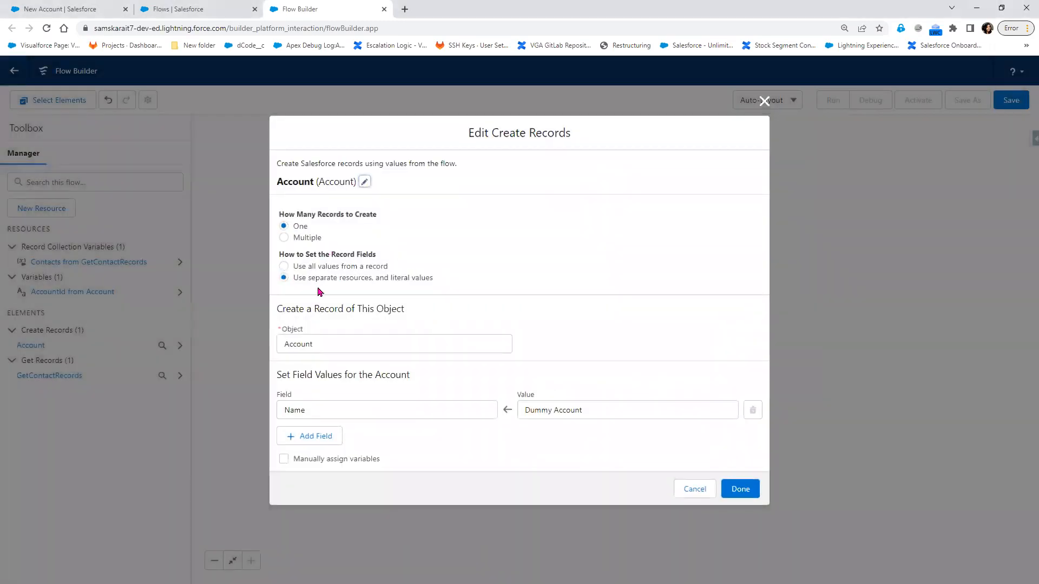
pyautogui.click(364, 182)
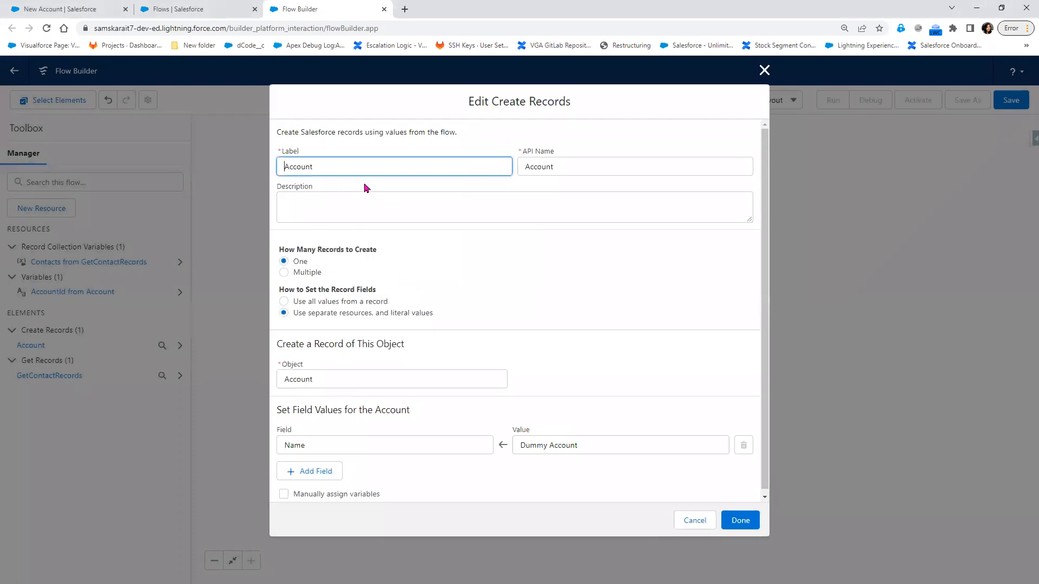
pyautogui.write('Create')
pyautogui.click(523, 168)
pyautogui.moveTo(567, 169); pyautogui.dragTo(463, 160)
pyautogui.press('BackSpace')
pyautogui.click(356, 163)
pyautogui.press('Tab')
pyautogui.click(539, 293)
pyautogui.click(737, 521)
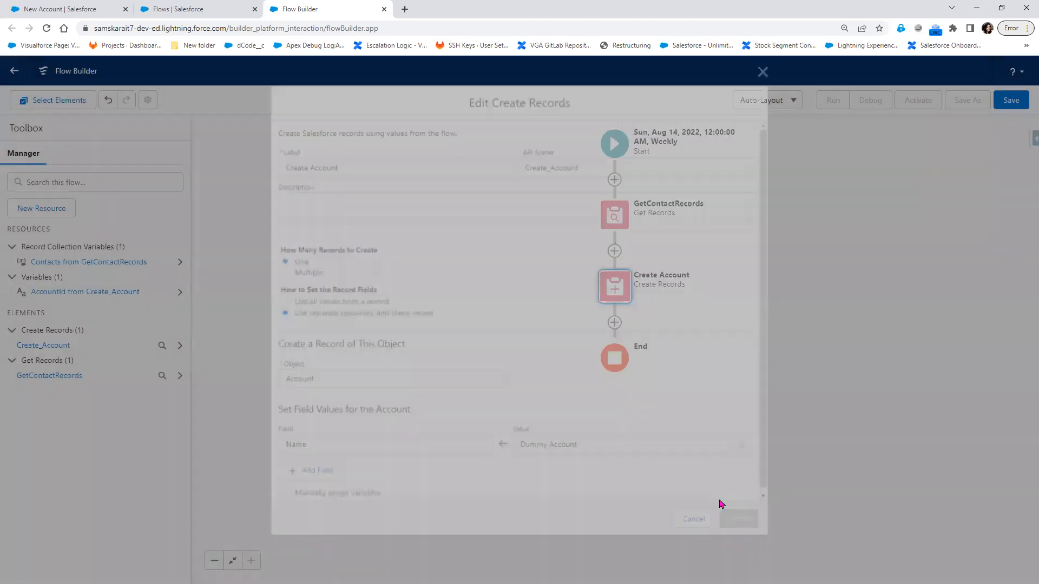
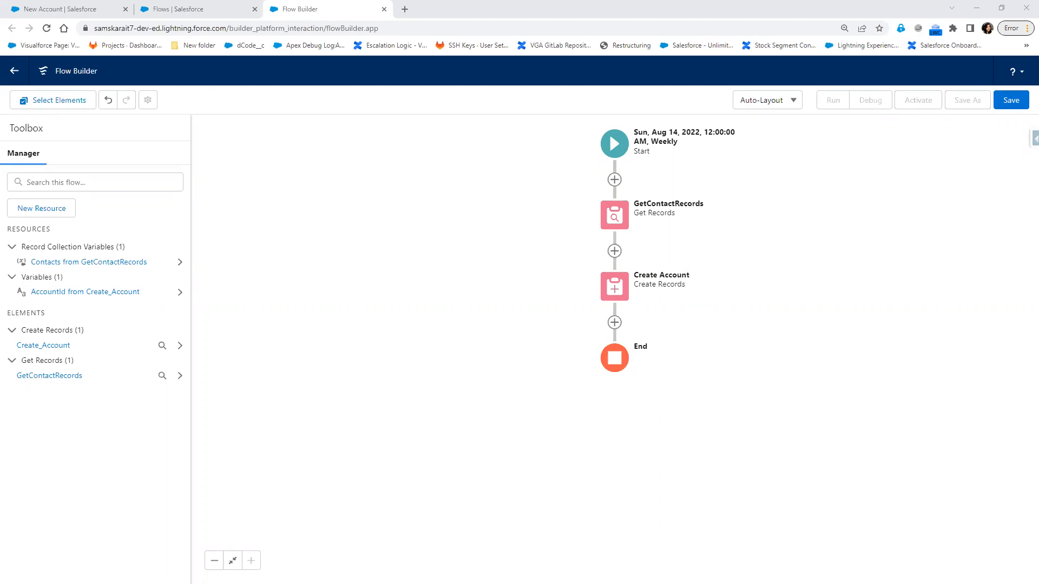
# Step: Switch to Notepad++ to review the micro-level requirements for the flow, and return to Flow Builder
pyautogui.hotkey('alt', 'Tab')
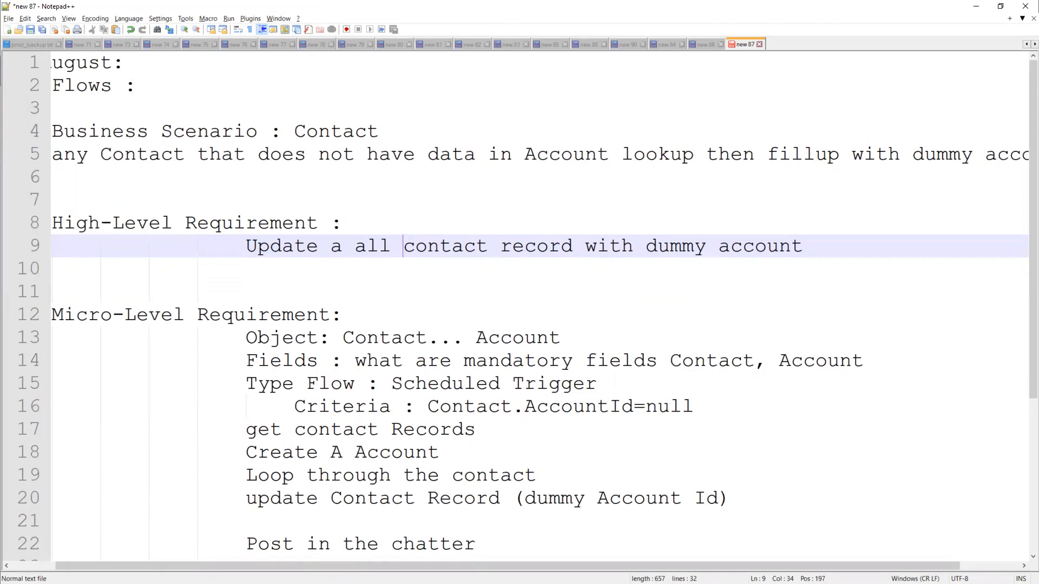
pyautogui.hotkey('alt', 'Tab')
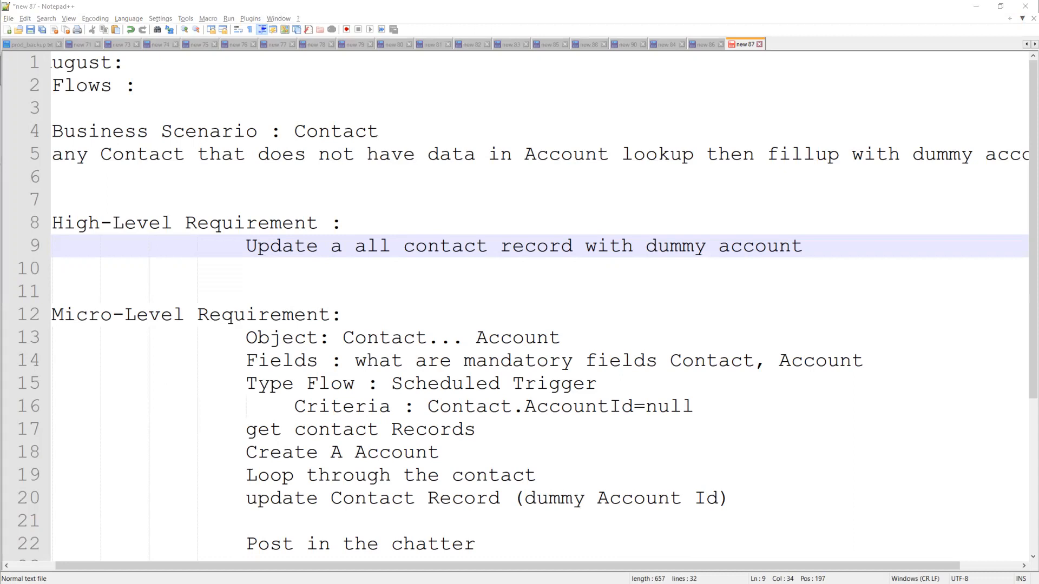
pyautogui.click(980, 10)
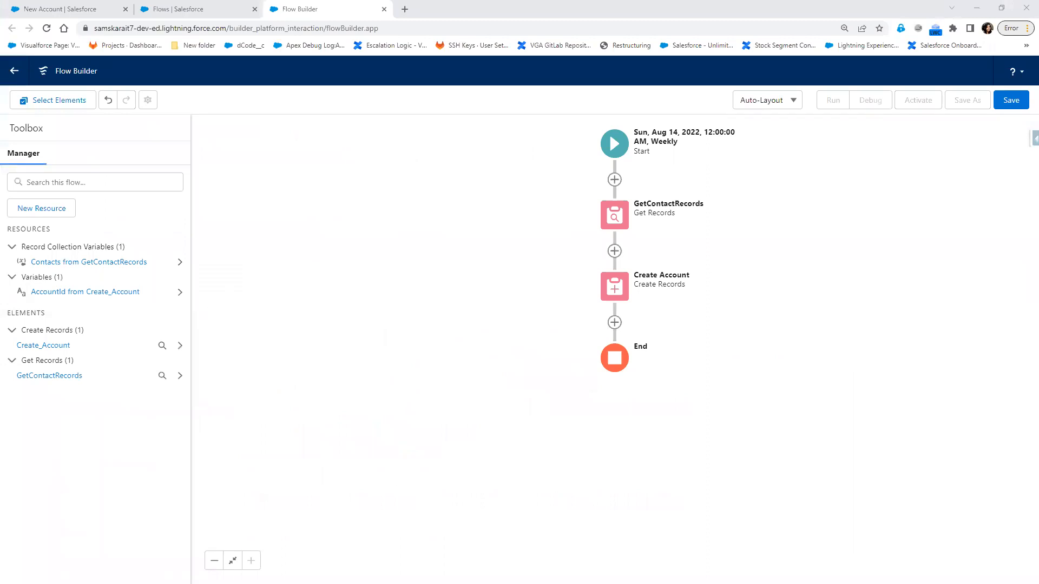
# Step: Add a Loop element after Create Account with the label "Loop through Contact Record"
pyautogui.click(614, 322)
pyautogui.scroll(-5, 611, 457)
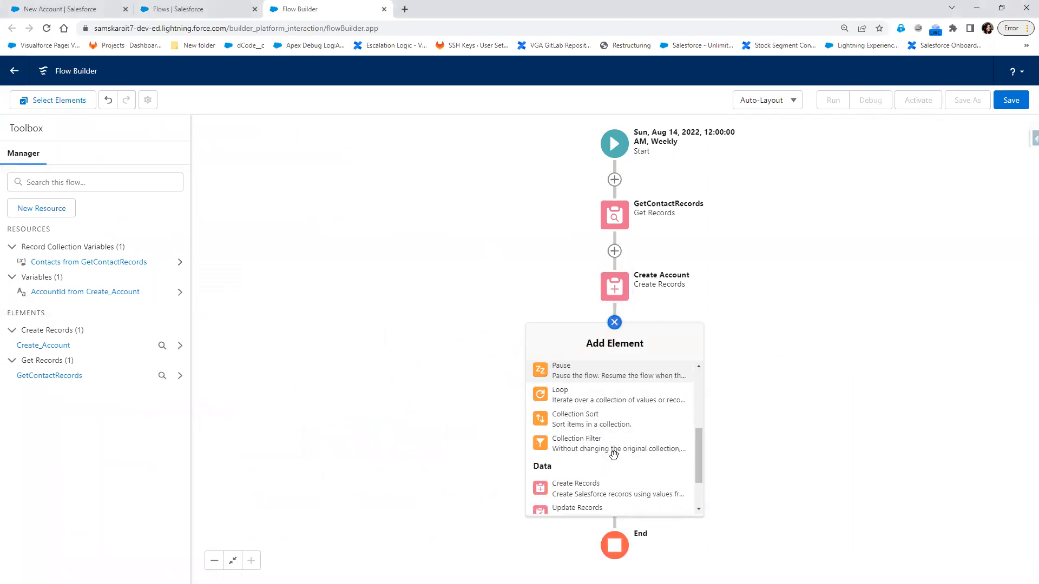
pyautogui.scroll(3, 610, 457)
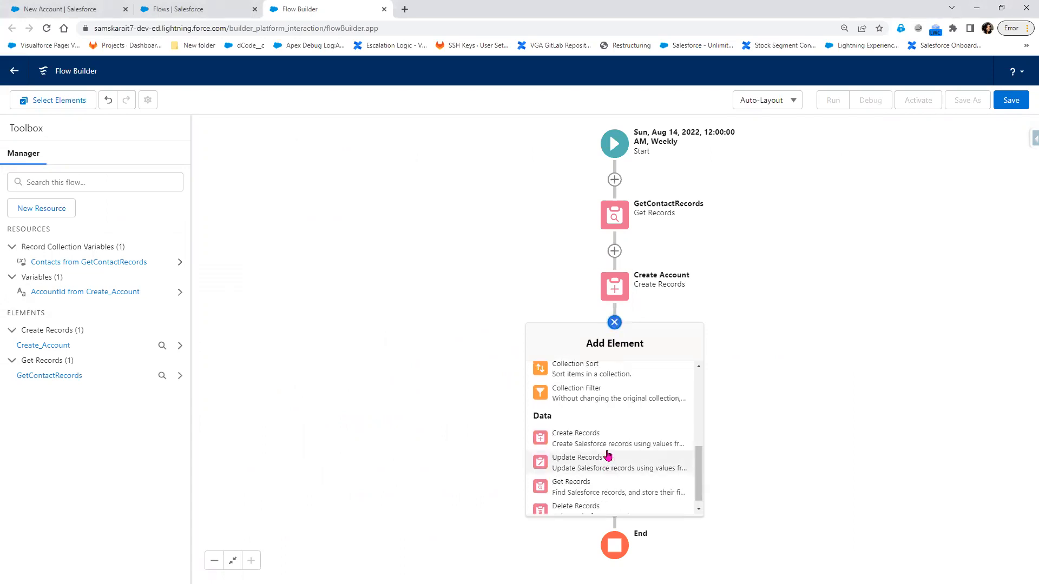
pyautogui.click(608, 455)
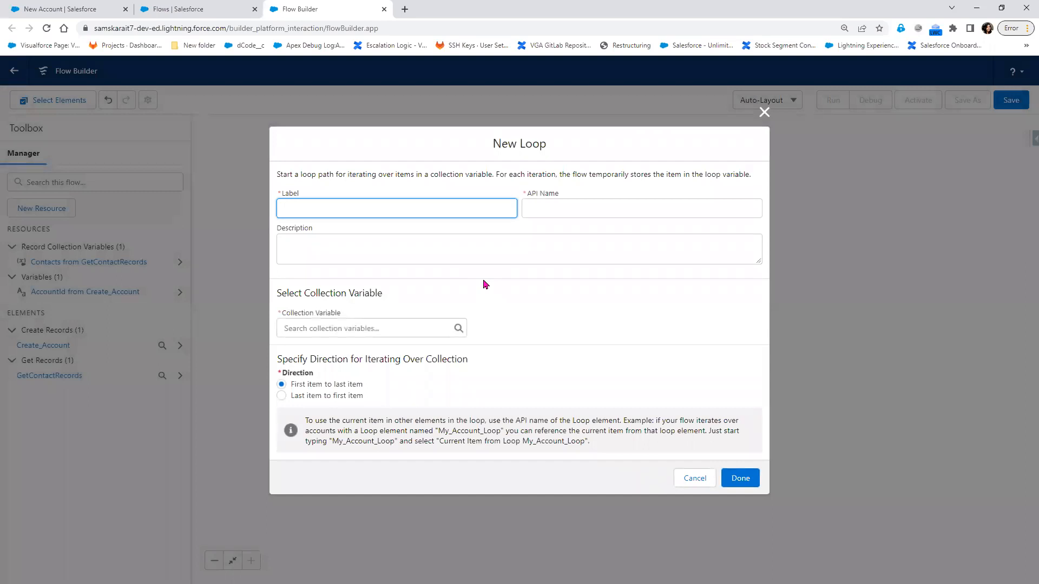
pyautogui.write('LoopTru')
pyautogui.press('BackSpace')
pyautogui.press('BackSpace')
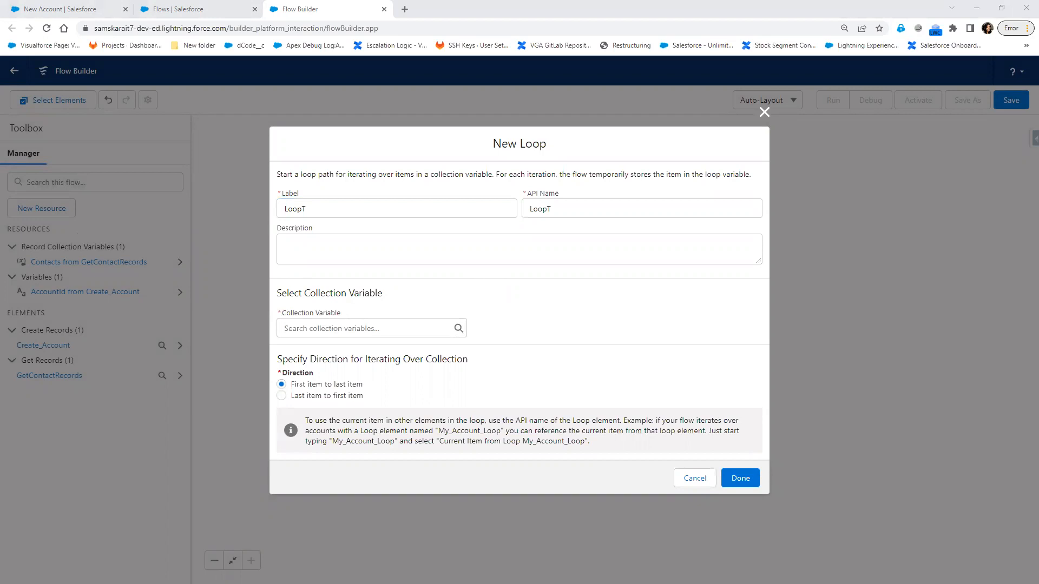
pyautogui.click(327, 214)
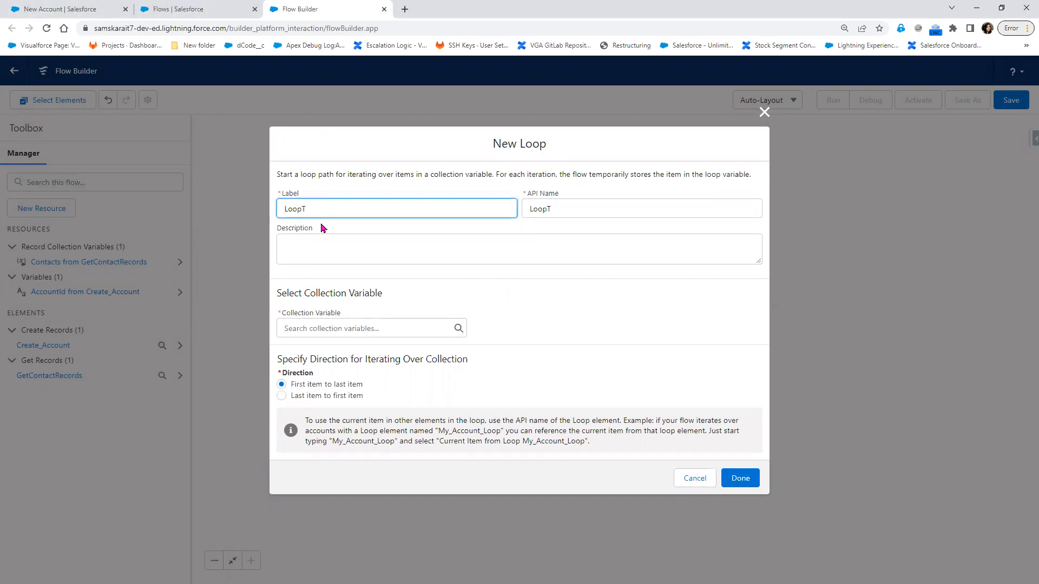
pyautogui.press('BackSpace')
pyautogui.write('through Contact Record')
# Step: Give the loop the API name LoopContactRecord, iterate over Contacts from GetContactRecords, and finish the element
pyautogui.press('Tab')
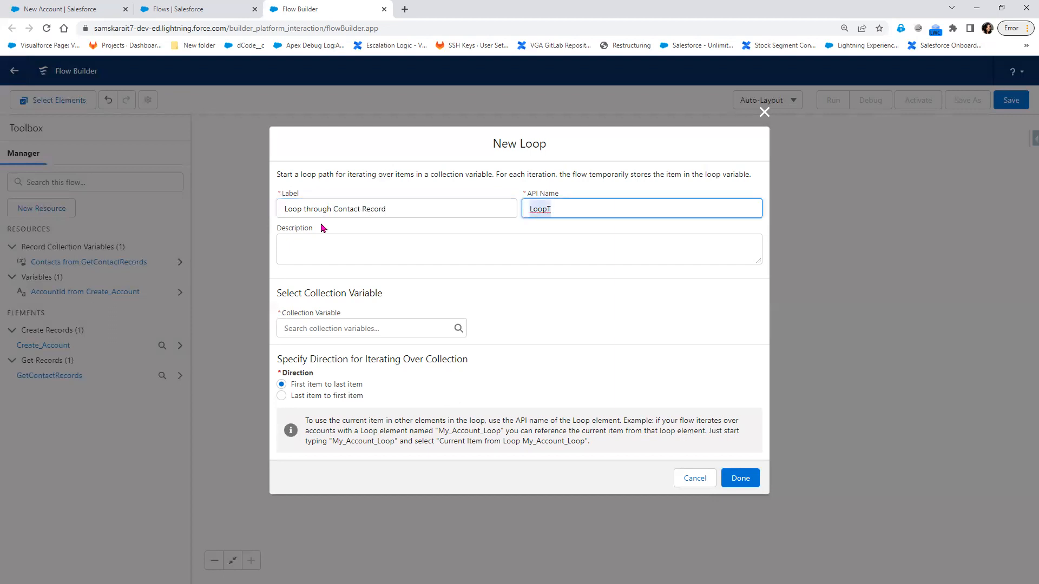
pyautogui.press('End')
pyautogui.press('BackSpace')
pyautogui.write('ContactRecord')
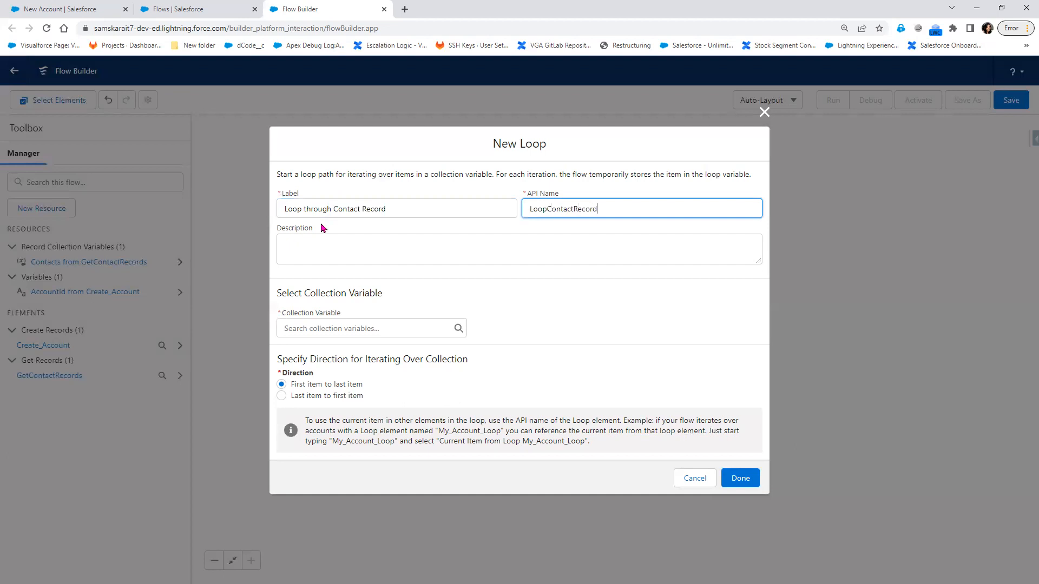
pyautogui.click(362, 328)
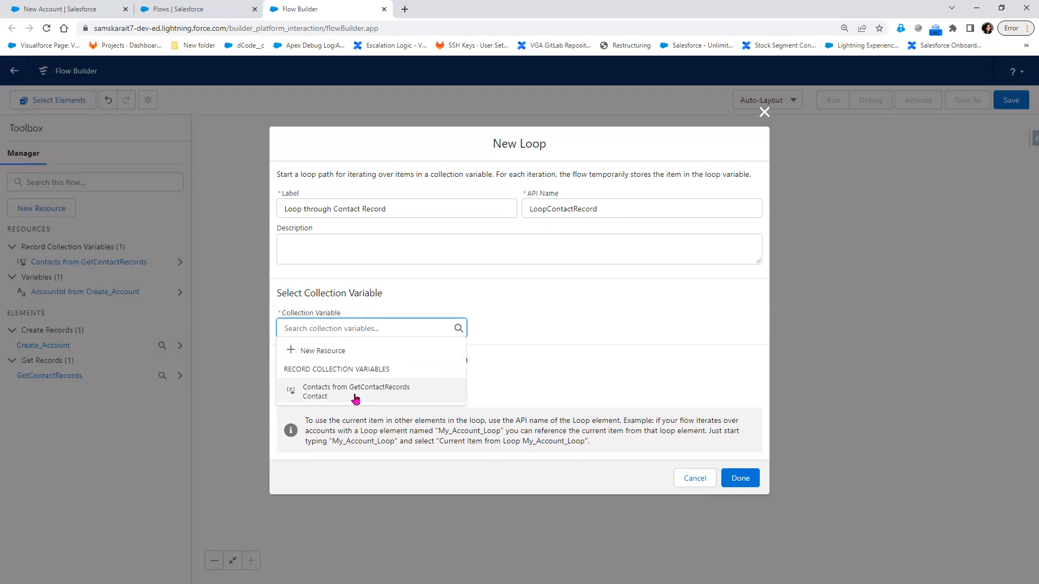
pyautogui.click(355, 399)
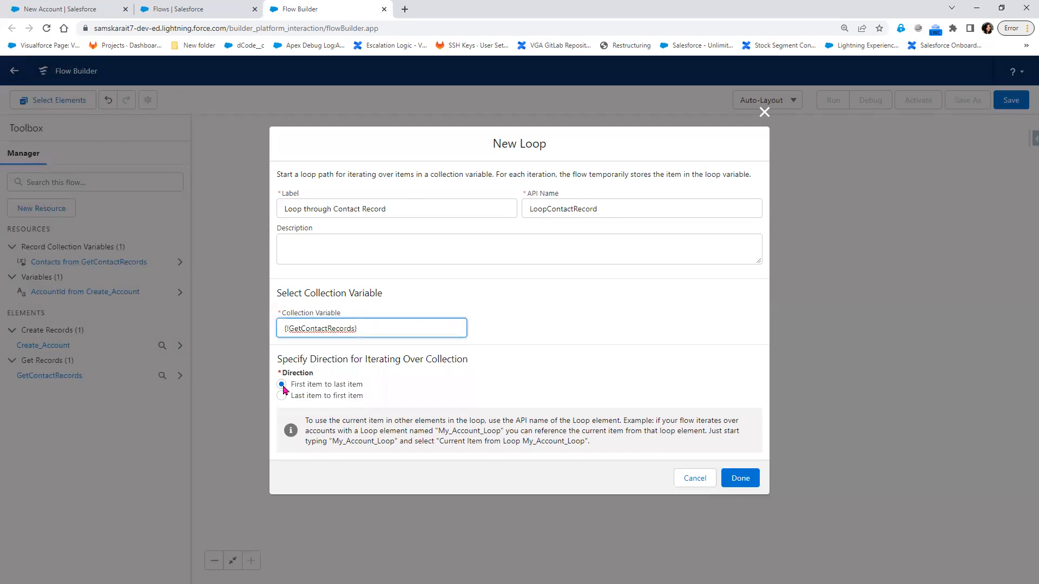
pyautogui.click(748, 481)
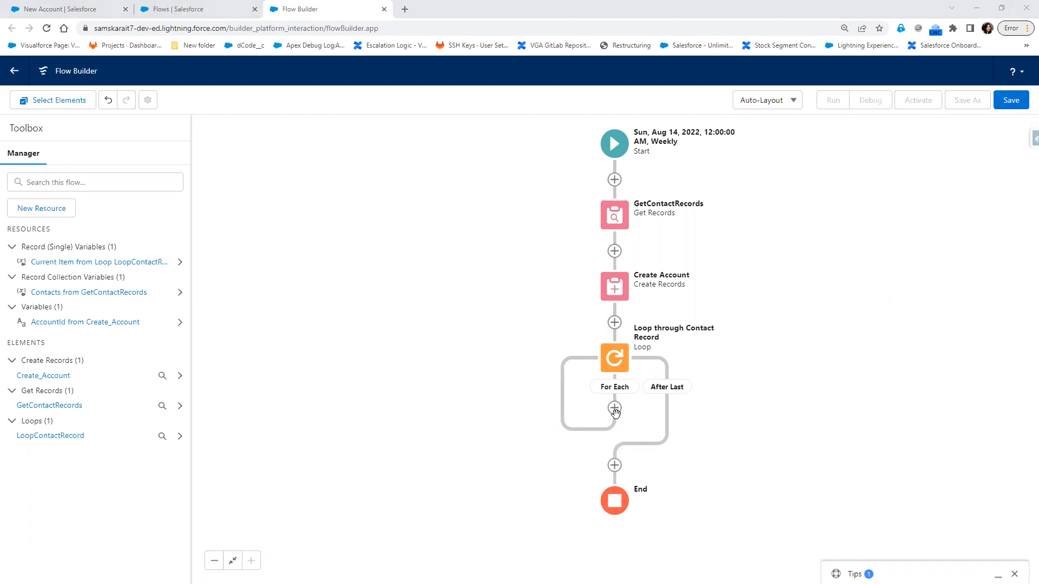
pyautogui.click(615, 409)
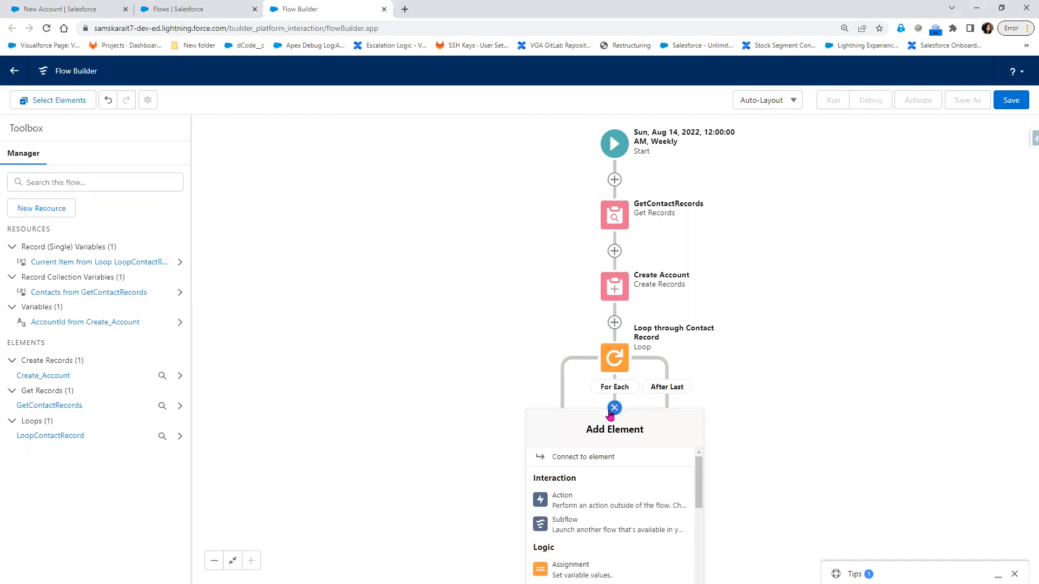
pyautogui.scroll(-3, 646, 543)
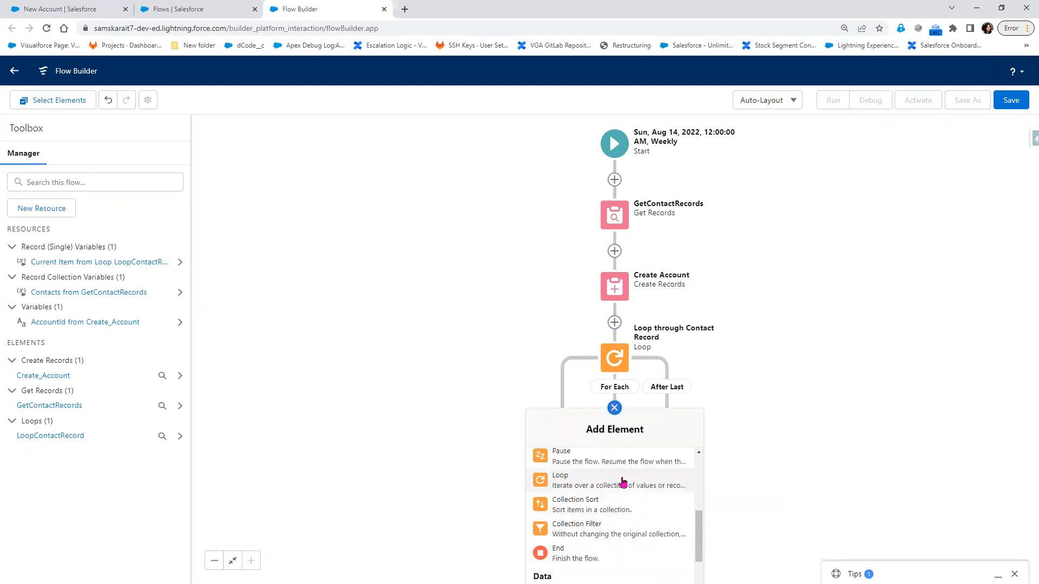
pyautogui.scroll(2, 619, 495)
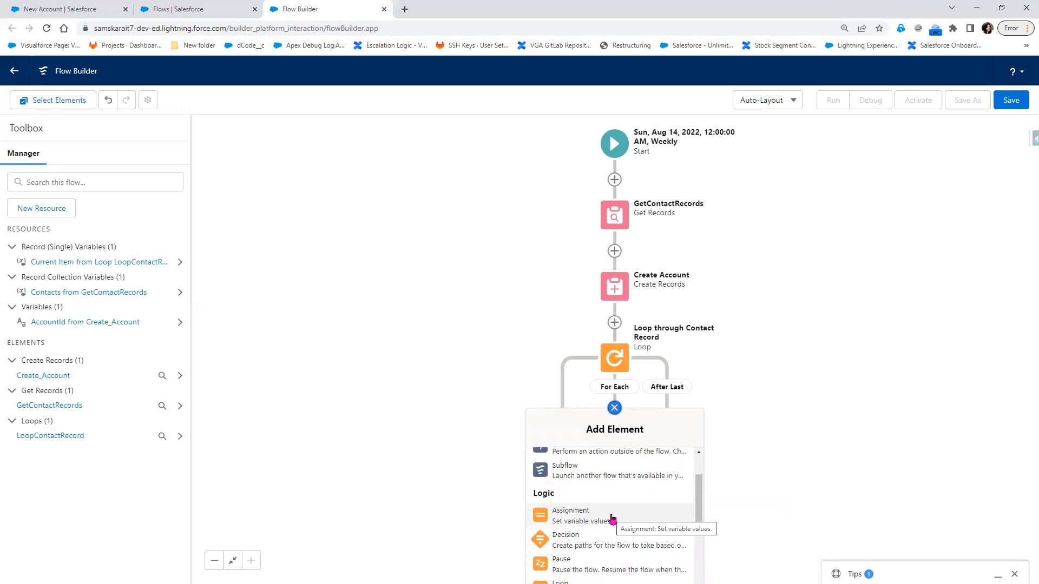
pyautogui.scroll(-4, 621, 534)
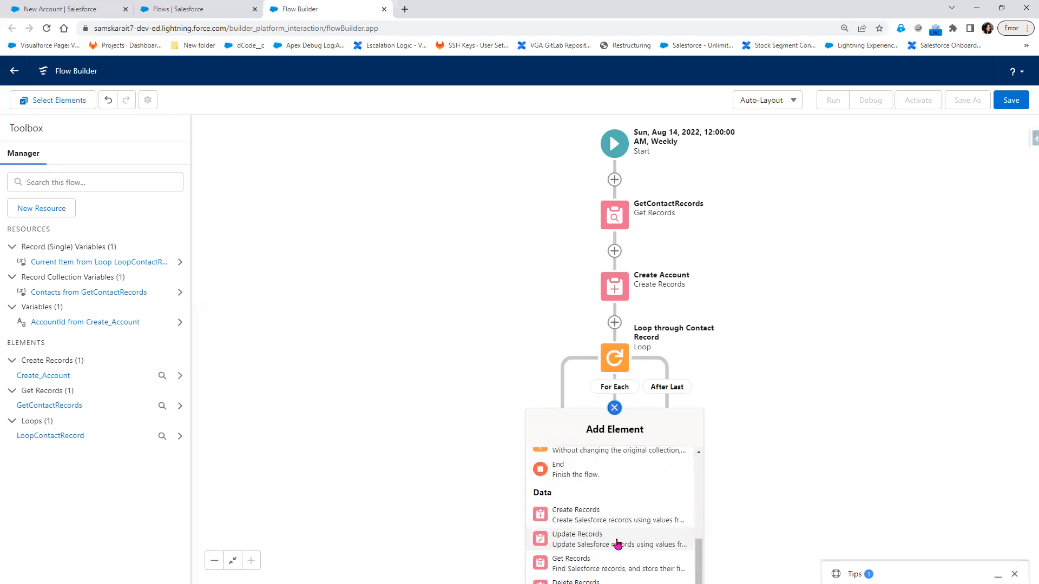
pyautogui.click(617, 541)
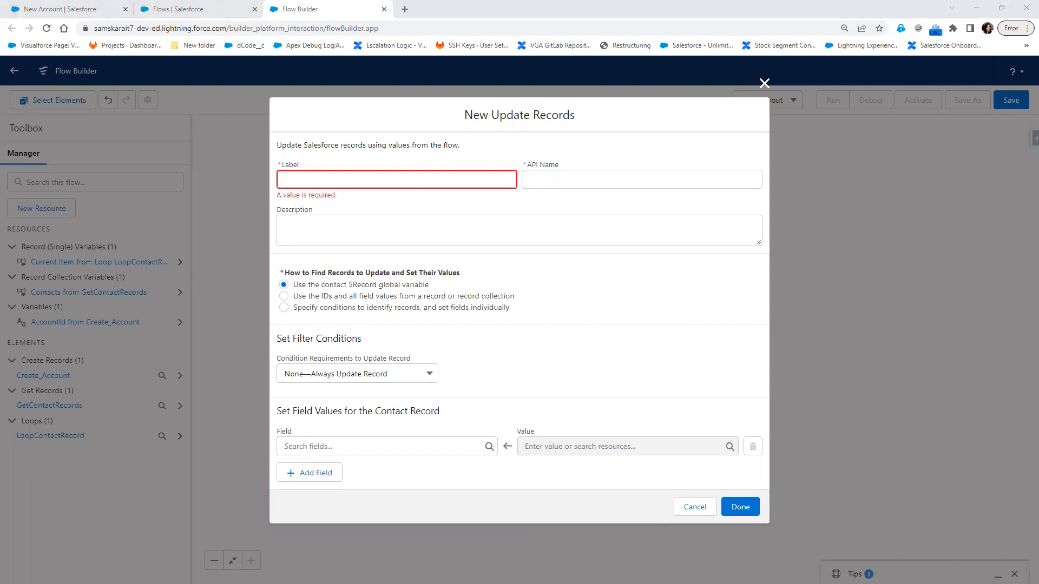
pyautogui.click(764, 83)
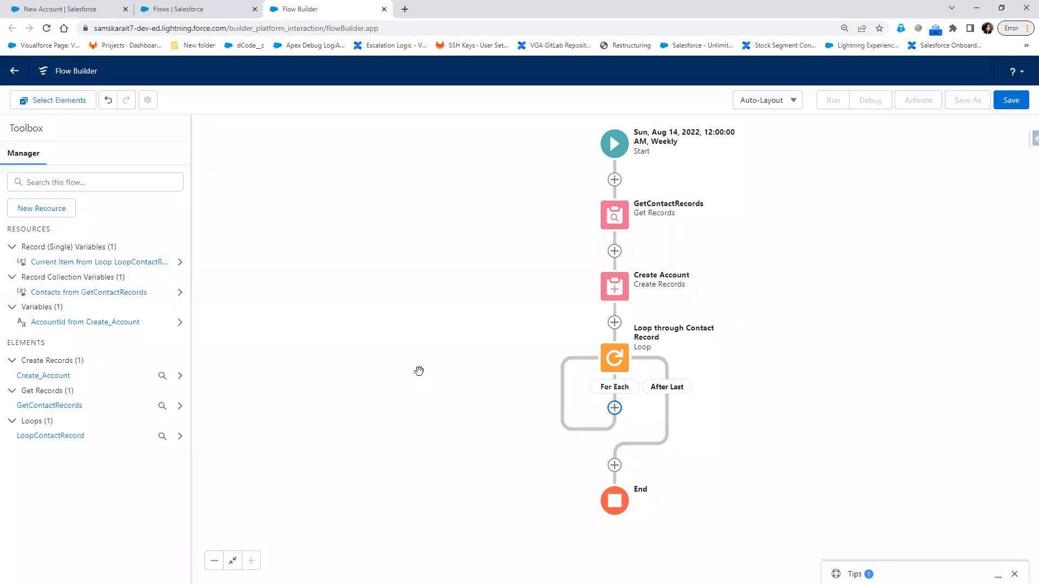
# Step: Add an Assignment element on the loop's For Each path with the label "Contactvaraibles"
pyautogui.click(615, 410)
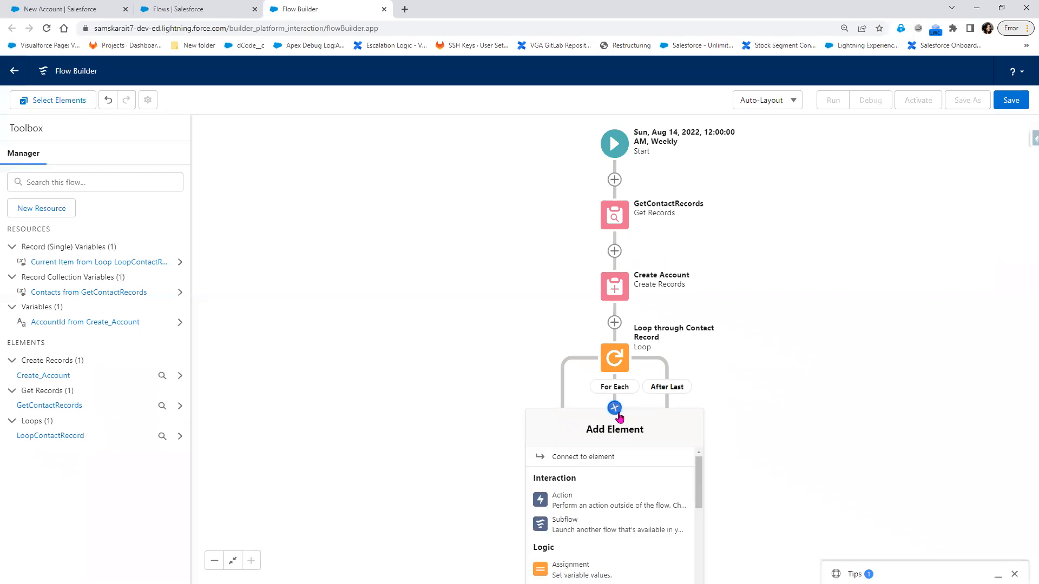
pyautogui.scroll(-2, 611, 535)
pyautogui.click(578, 526)
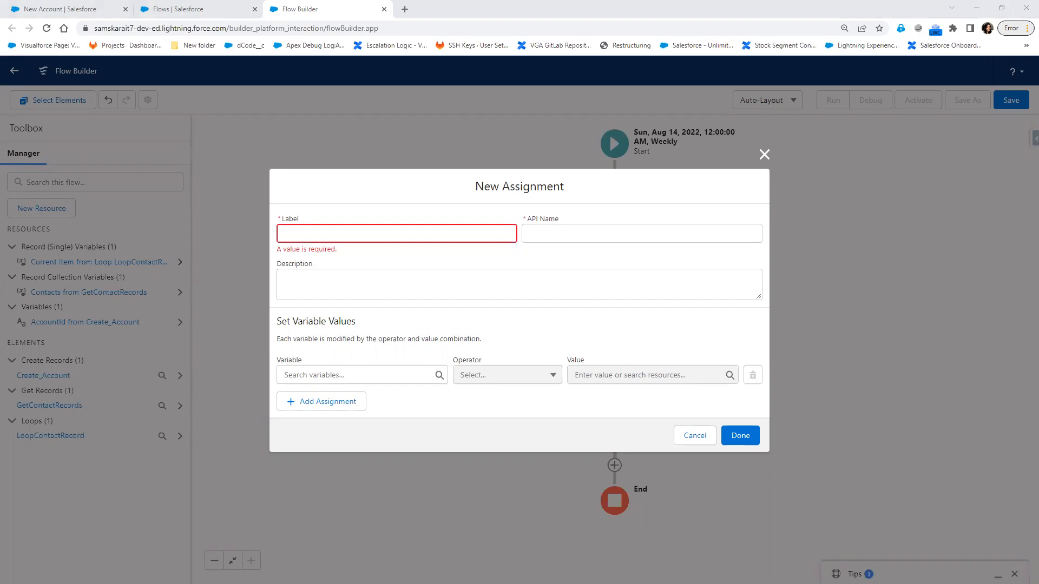
pyautogui.click(321, 234)
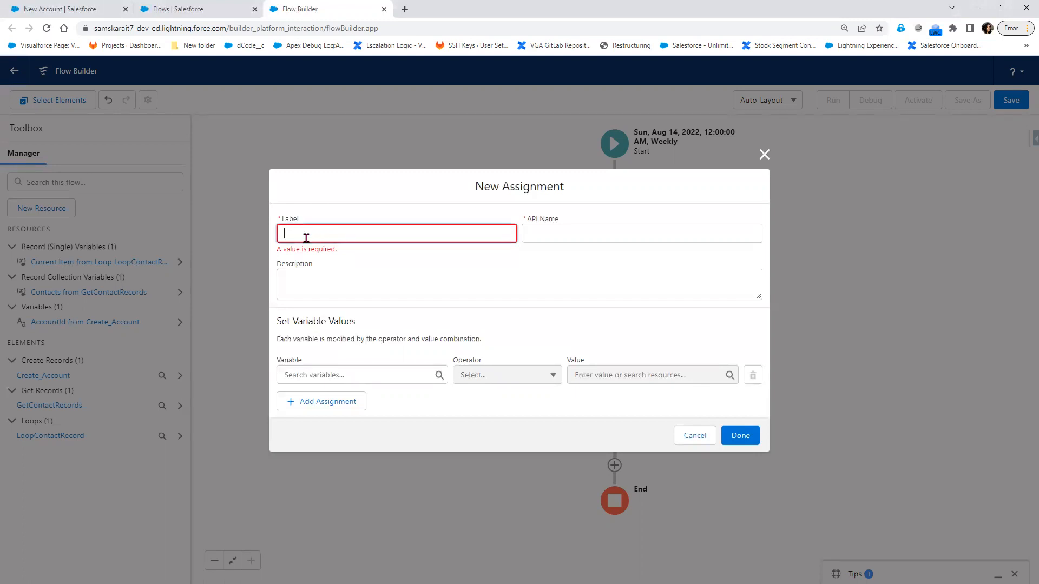
pyautogui.write('Contactvaraibles')
pyautogui.press('Tab')
# Step: Assign AccountId from Create_Account to $Record > Account ID with the Equals operator, and finish the assignment element
pyautogui.click(358, 369)
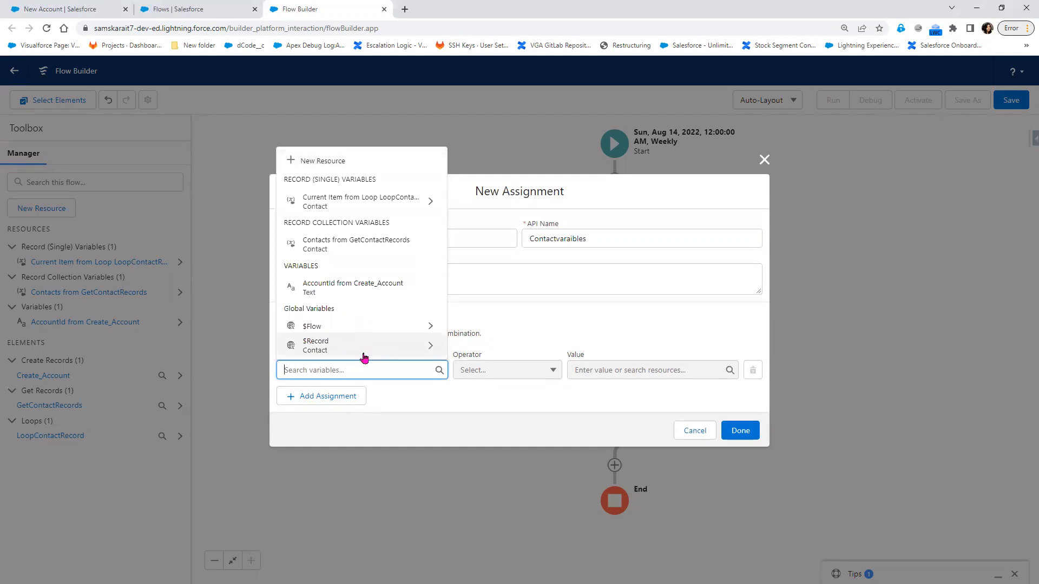
pyautogui.click(363, 355)
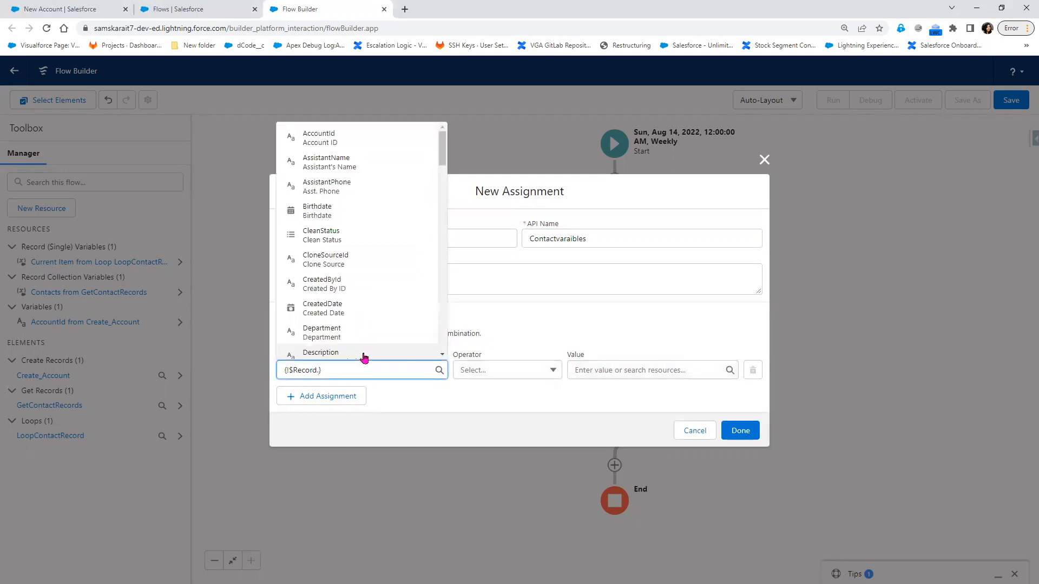
pyautogui.click(353, 141)
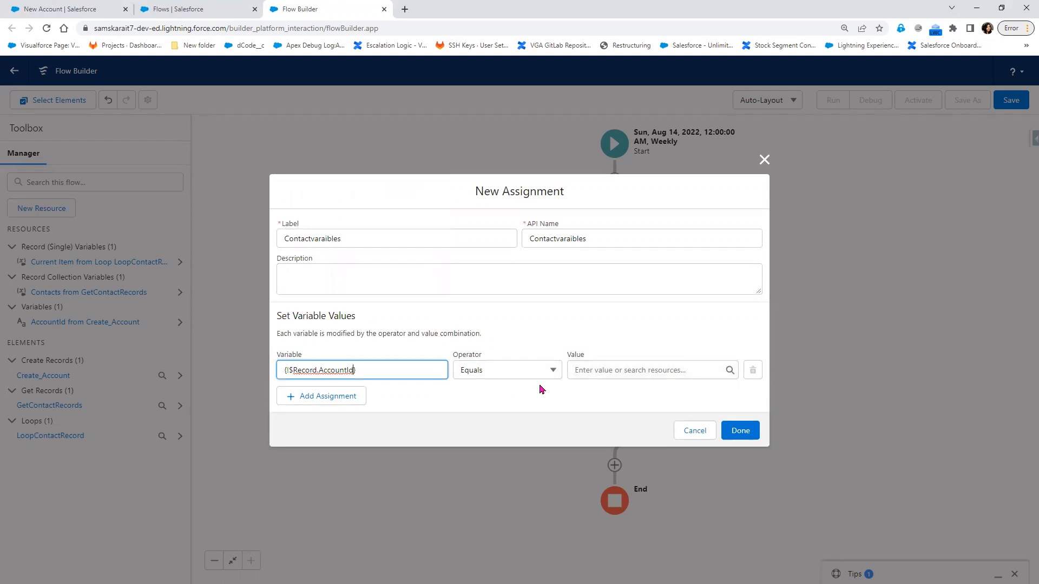
pyautogui.click(631, 363)
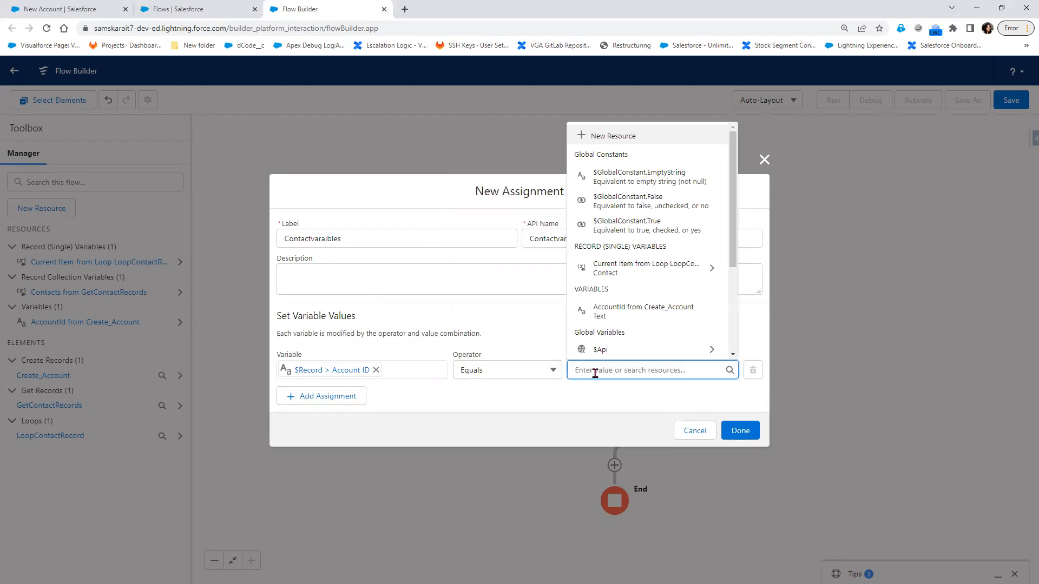
pyautogui.click(635, 313)
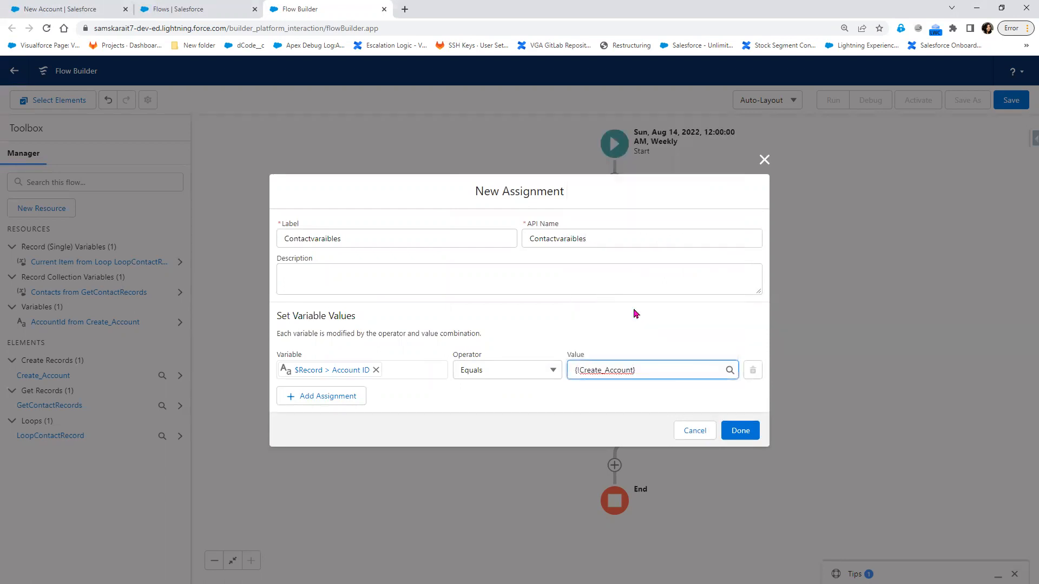
pyautogui.click(739, 430)
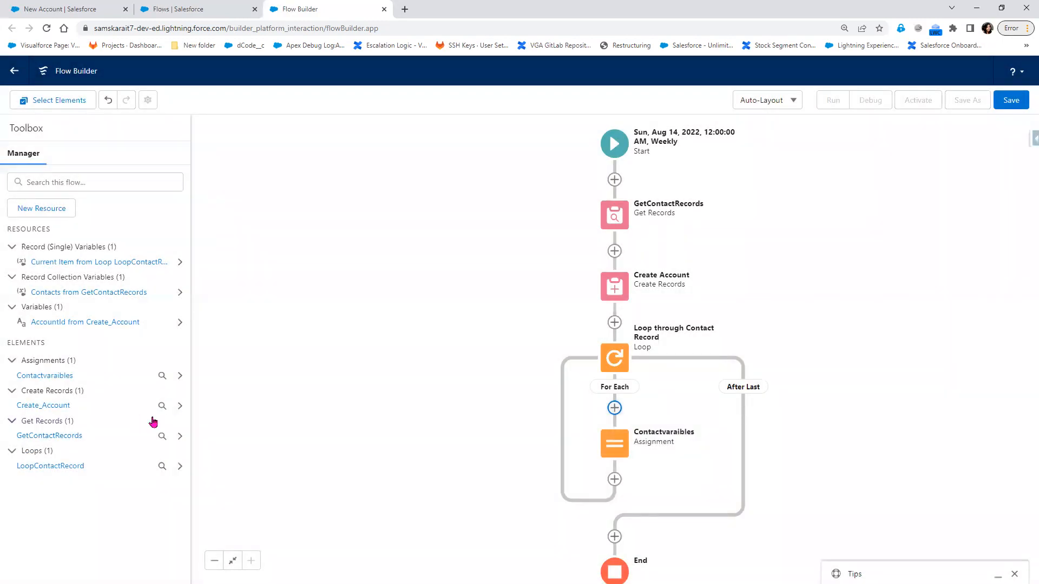
# Step: Edit the assignment element in the loop and change its label to "Assignment of Variable"
pyautogui.click(619, 452)
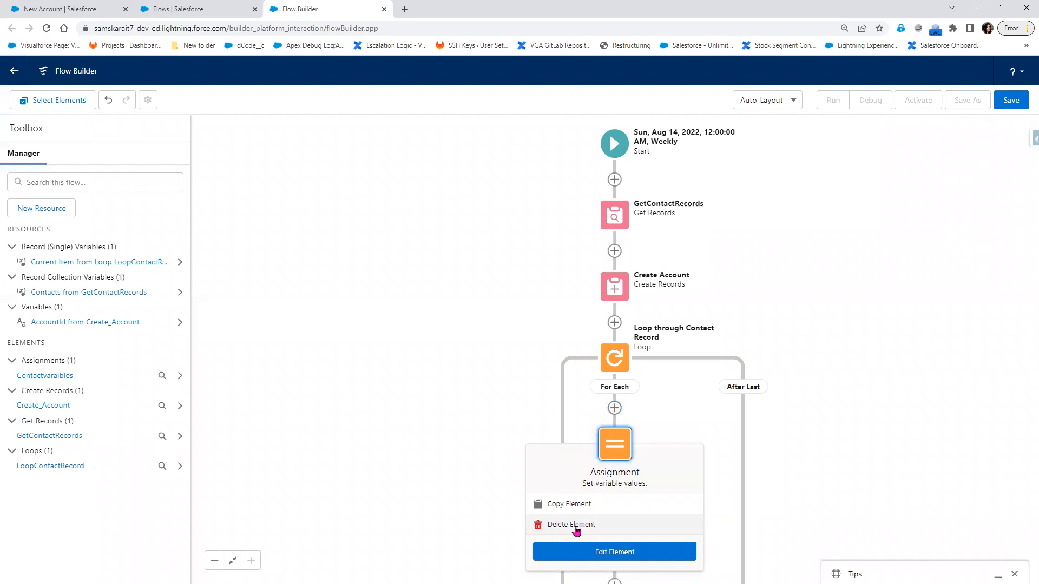
pyautogui.click(614, 549)
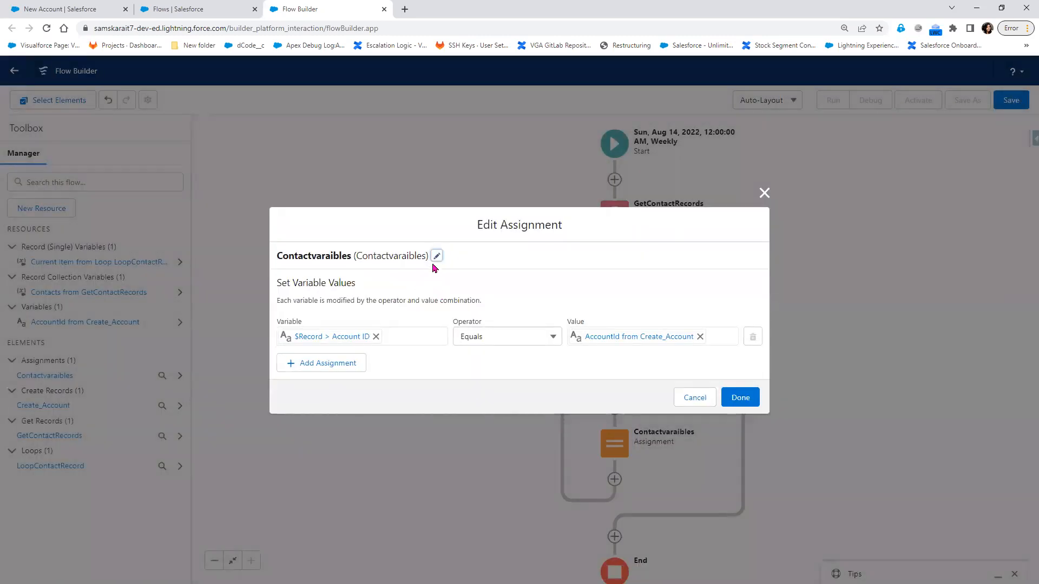
pyautogui.click(436, 256)
pyautogui.moveTo(341, 244); pyautogui.dragTo(257, 243)
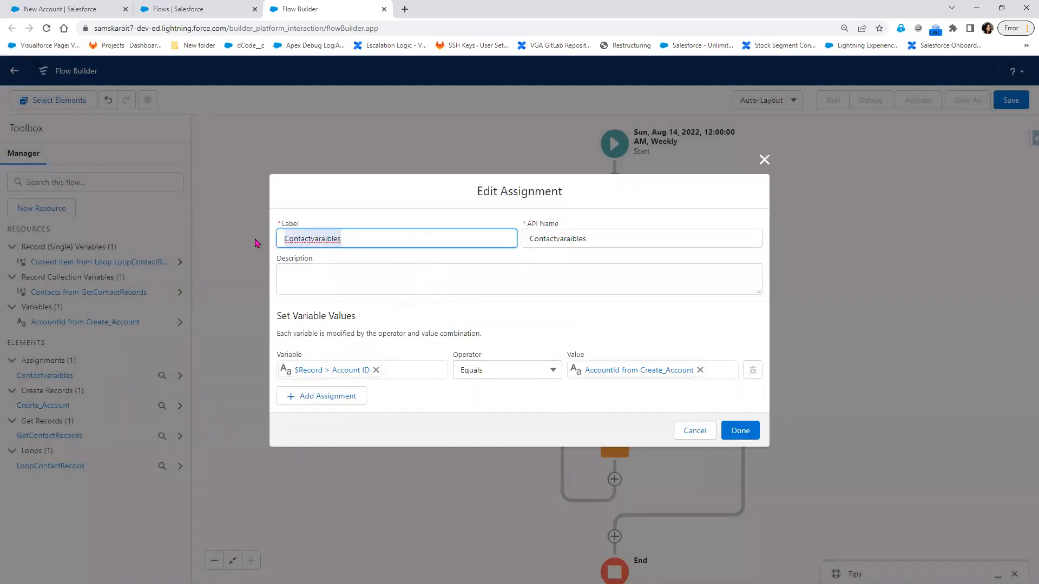
pyautogui.write('Assignemtne')
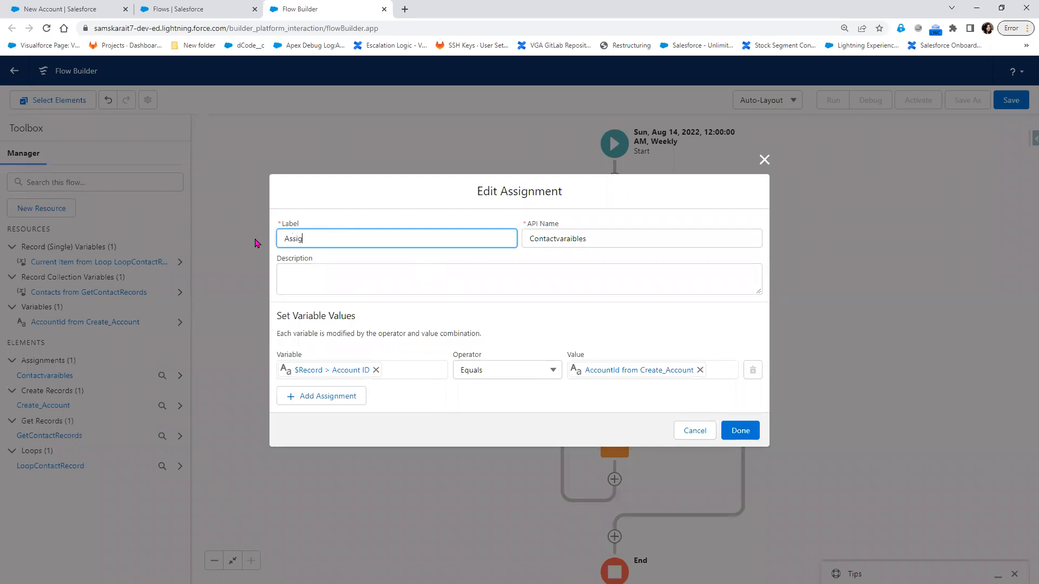
pyautogui.press('BackSpace')
pyautogui.press('BackSpace')
pyautogui.press('BackSpace')
pyautogui.write('ent of Varaible')
pyautogui.rightClick(308, 239)
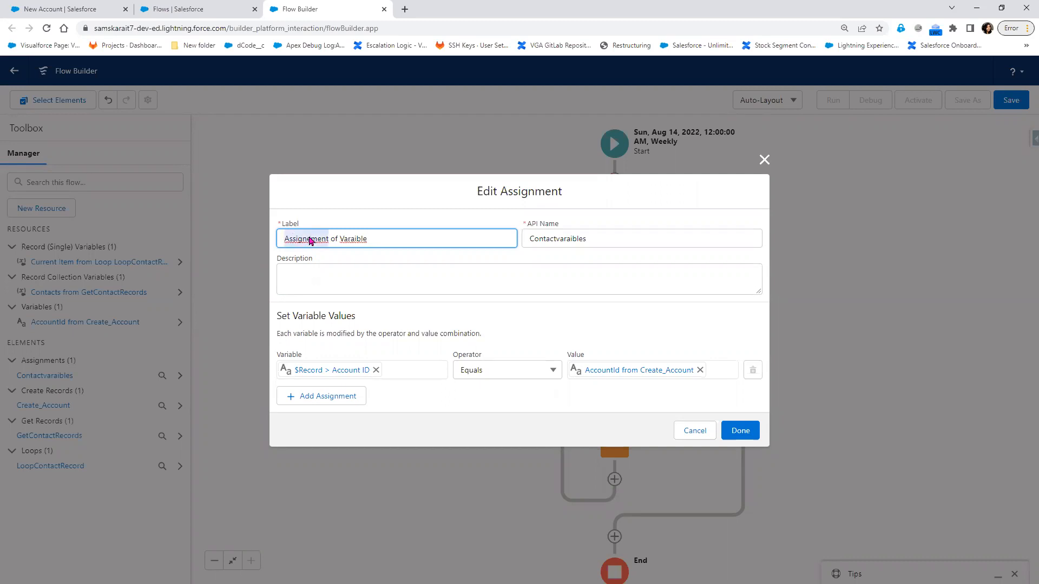
pyautogui.click(346, 245)
pyautogui.rightClick(341, 239)
pyautogui.click(366, 252)
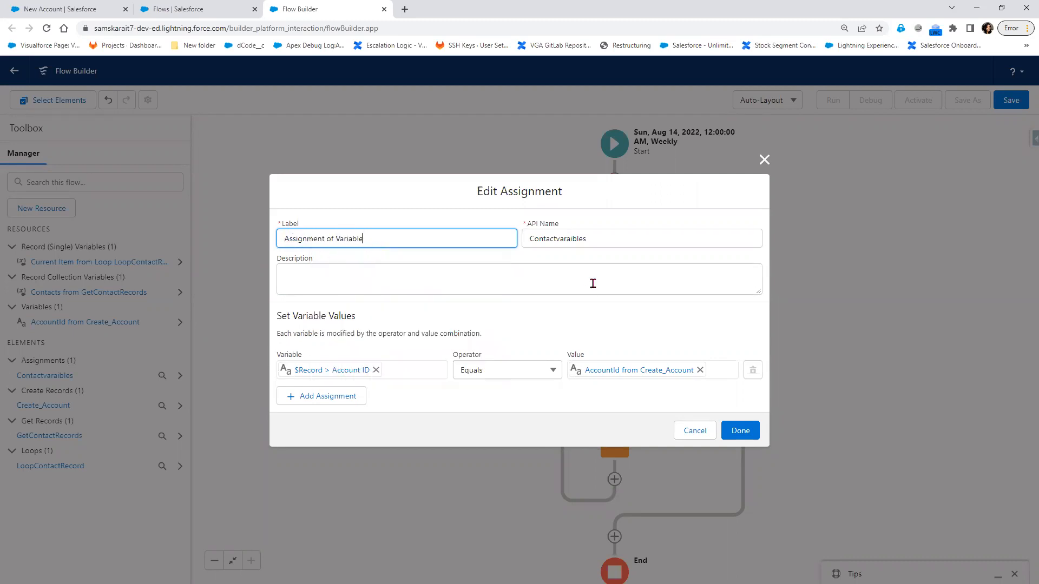
# Step: Replace the assignment's API name with Assignment_of_Variable and finish the element
pyautogui.press('Tab')
pyautogui.press('BackSpace')
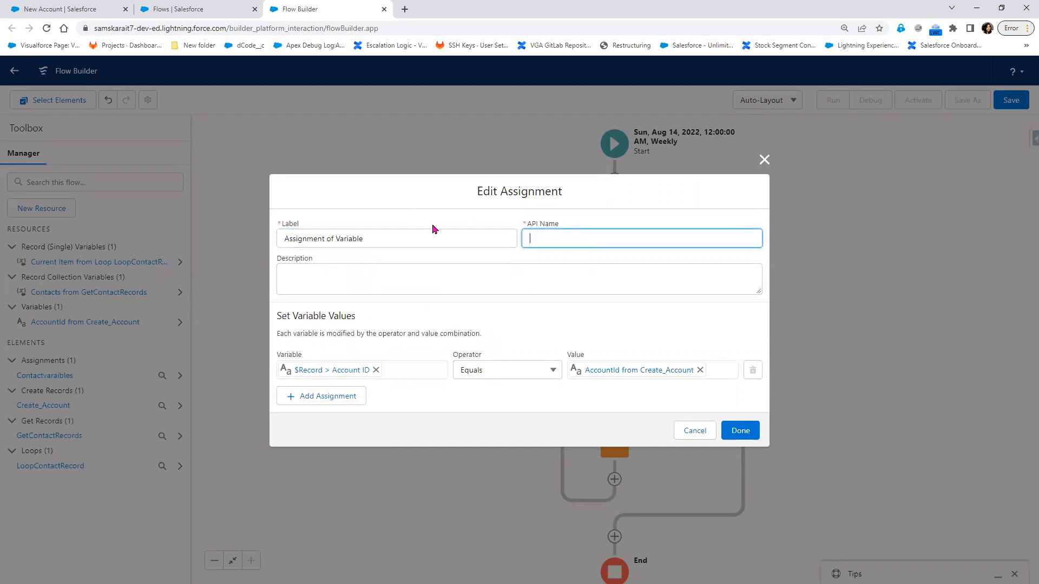
pyautogui.click(393, 238)
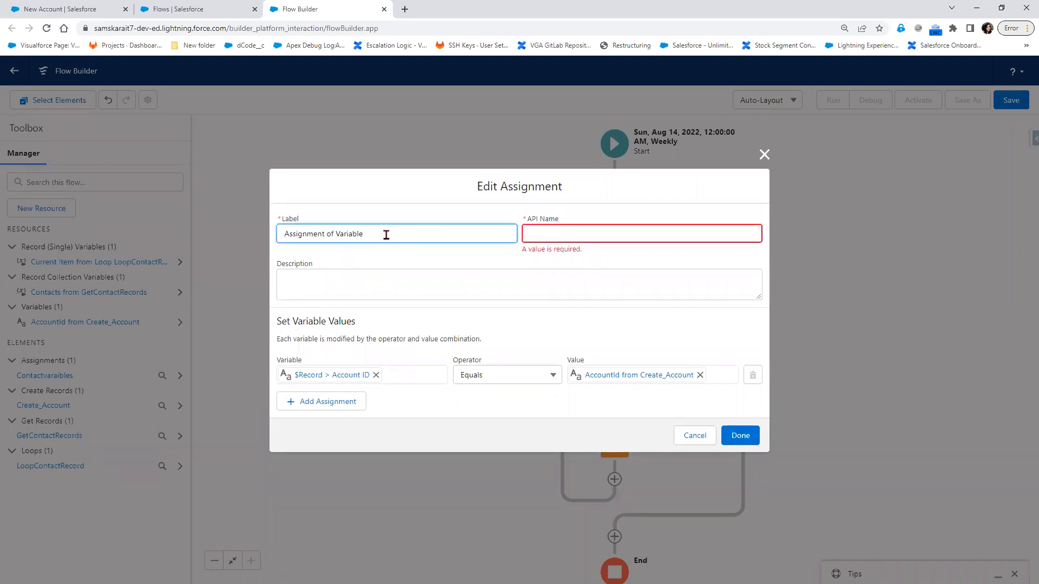
pyautogui.press('Tab')
pyautogui.click(740, 433)
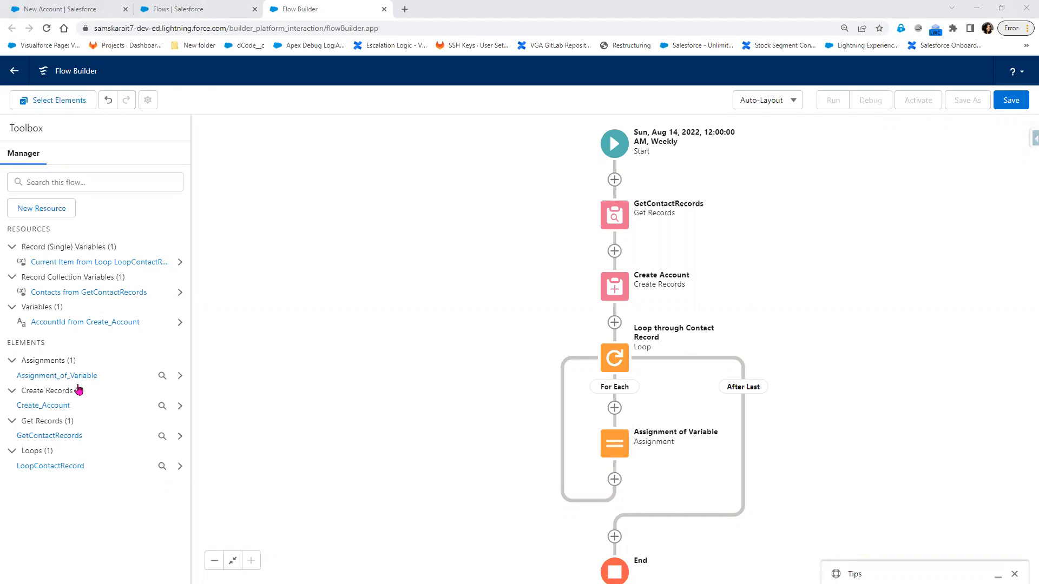
# Step: Add an Update Records element after the assignment inside the loop, with the label "update Contact" and API name update_Contact
pyautogui.click(616, 481)
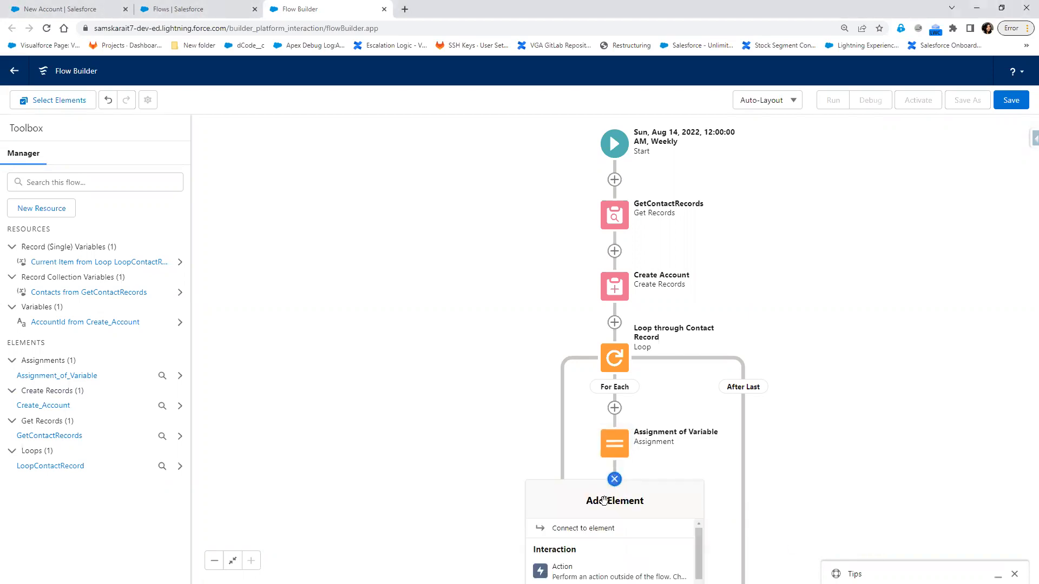
pyautogui.scroll(-2, 595, 546)
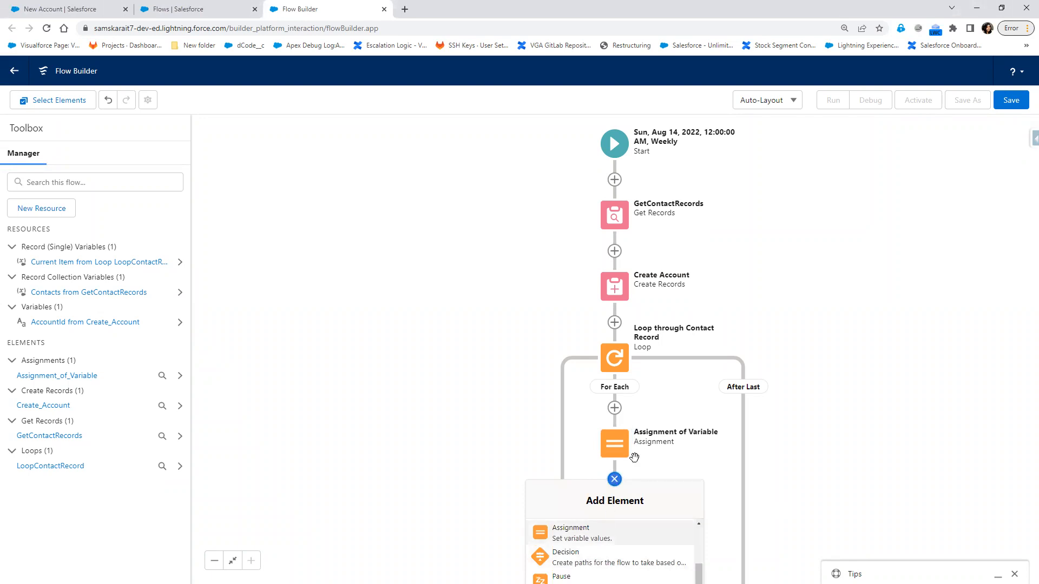
pyautogui.moveTo(805, 470); pyautogui.dragTo(735, 280)
pyautogui.click(544, 305)
pyautogui.scroll(-5, 533, 476)
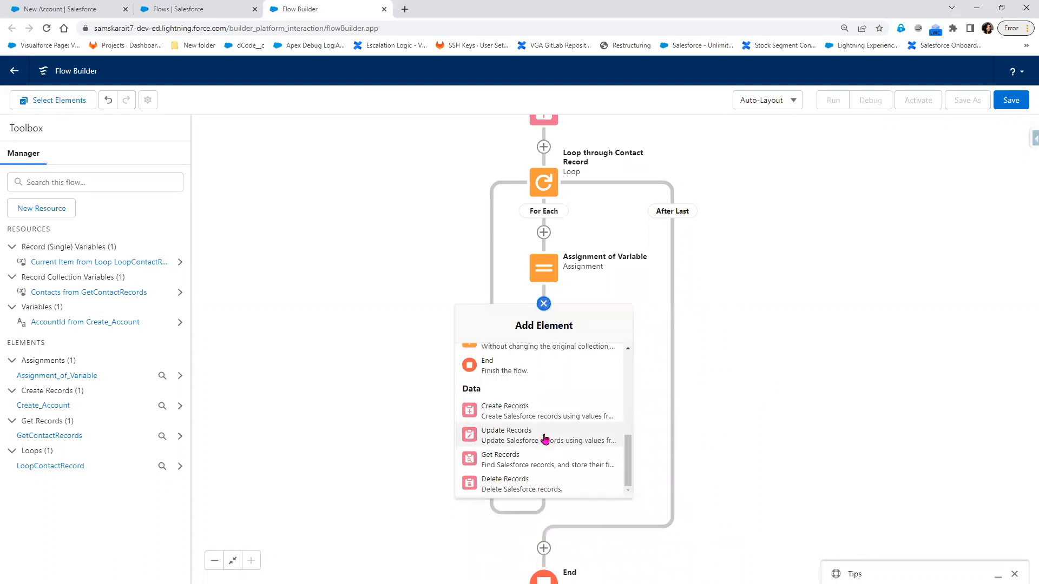
pyautogui.click(540, 432)
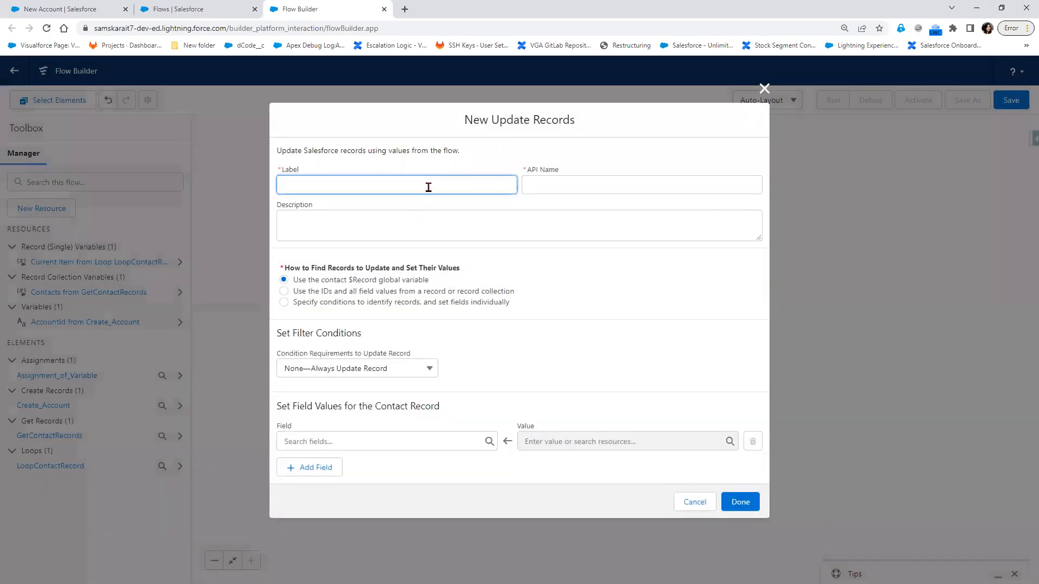
pyautogui.write('update Contact')
pyautogui.press('Tab')
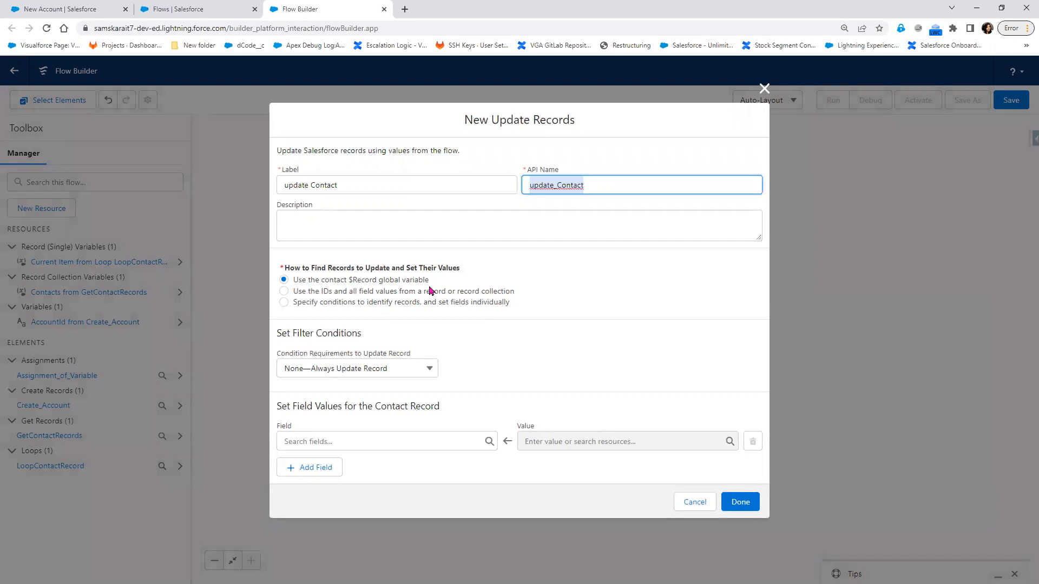
# Step: Have the update specify conditions to identify records and set fields individually, with Contact as the object
pyautogui.click(332, 307)
pyautogui.click(402, 419)
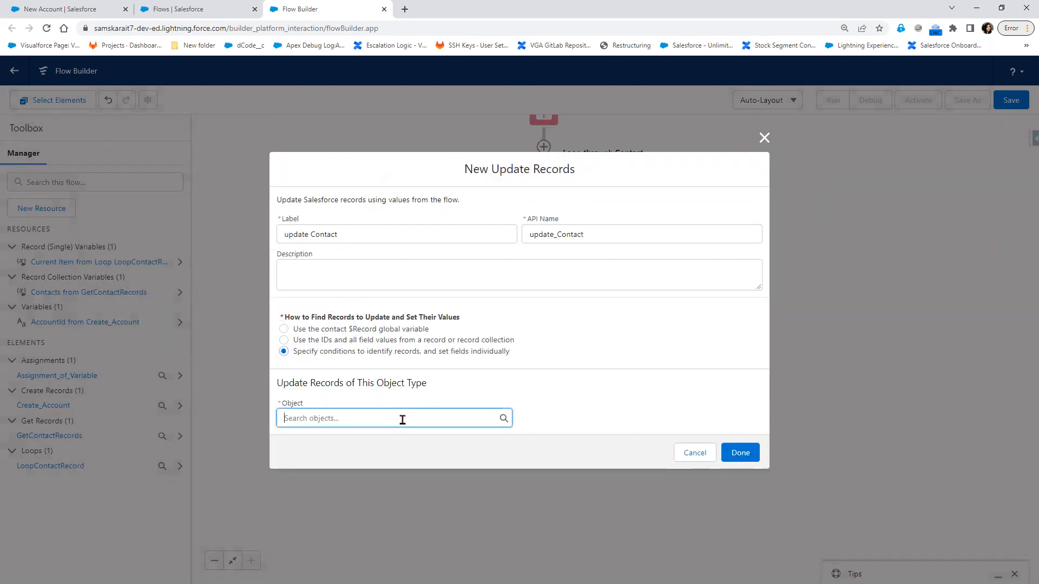
pyautogui.scroll(-2, 399, 363)
pyautogui.scroll(-2, 397, 380)
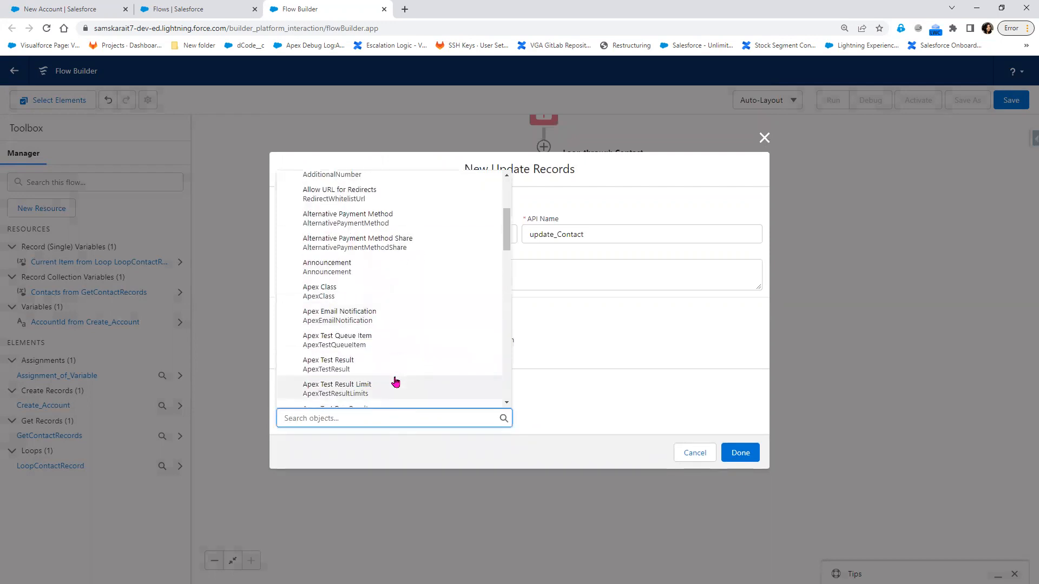
pyautogui.write('con')
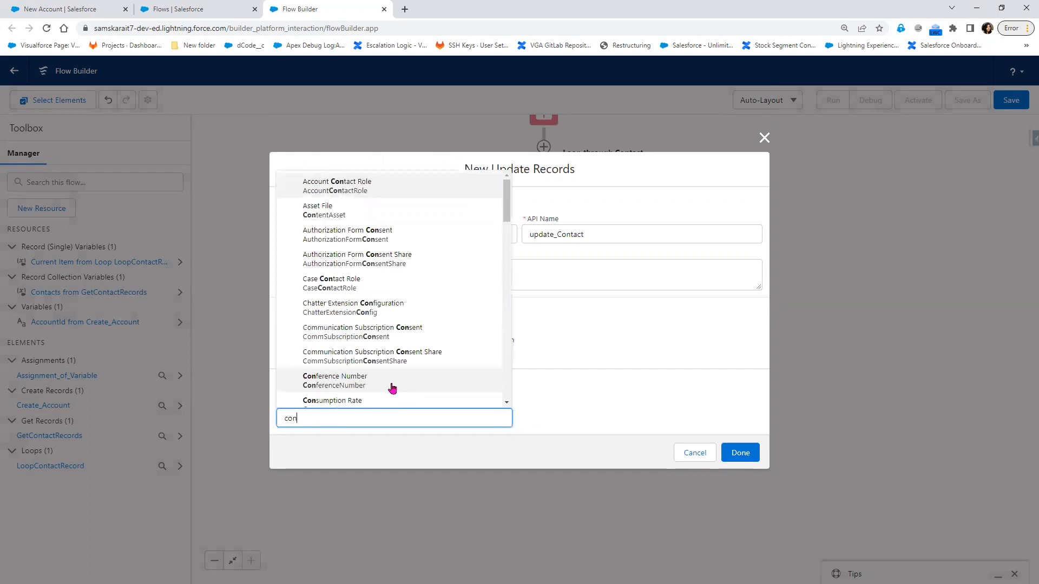
pyautogui.write('t')
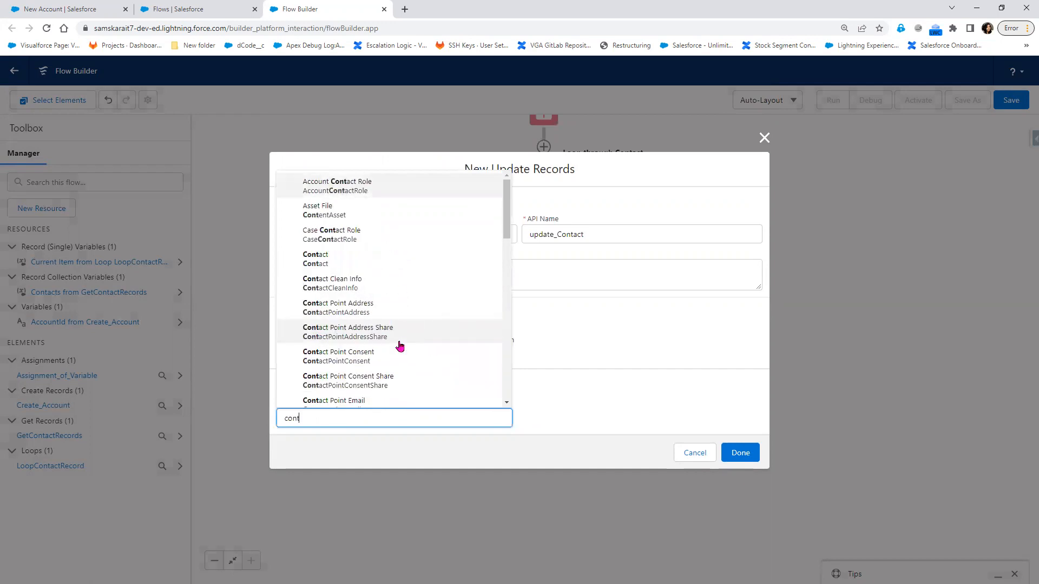
pyautogui.click(368, 252)
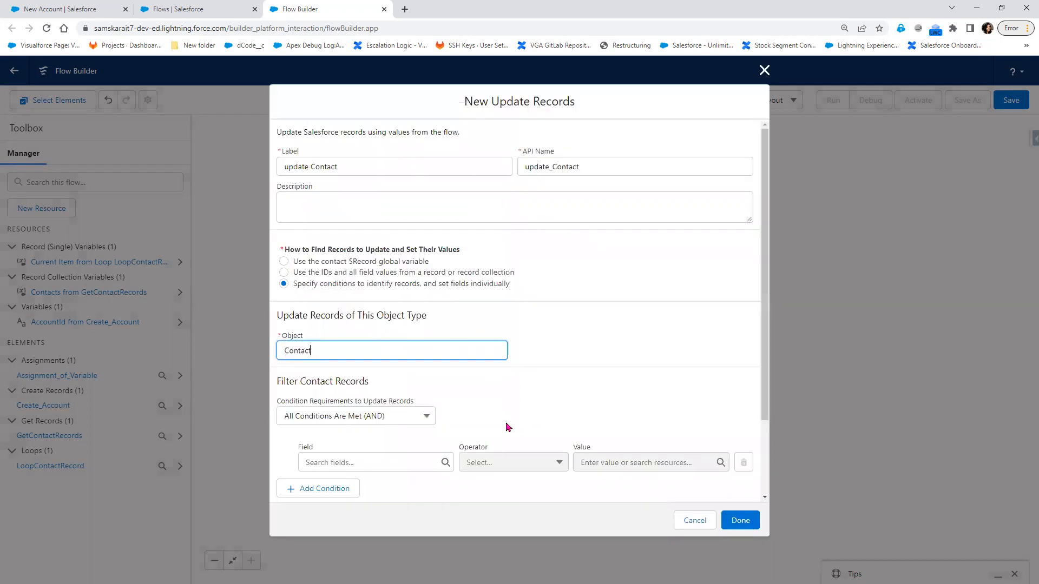
# Step: Filter the Contact records to update where AccountId equals AccountId from Create_Account, and try to finish the element
pyautogui.click(365, 460)
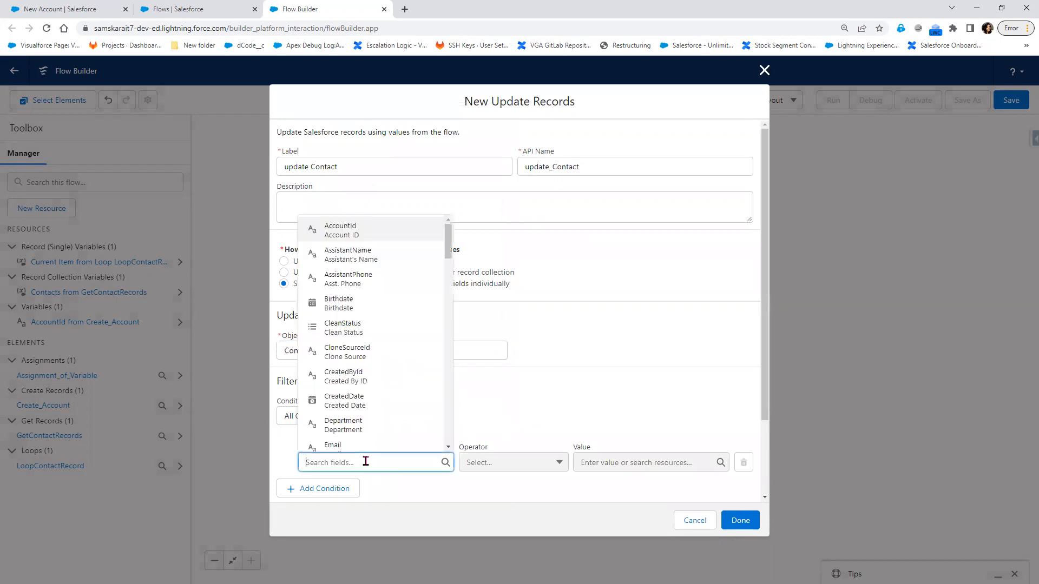
pyautogui.click(404, 234)
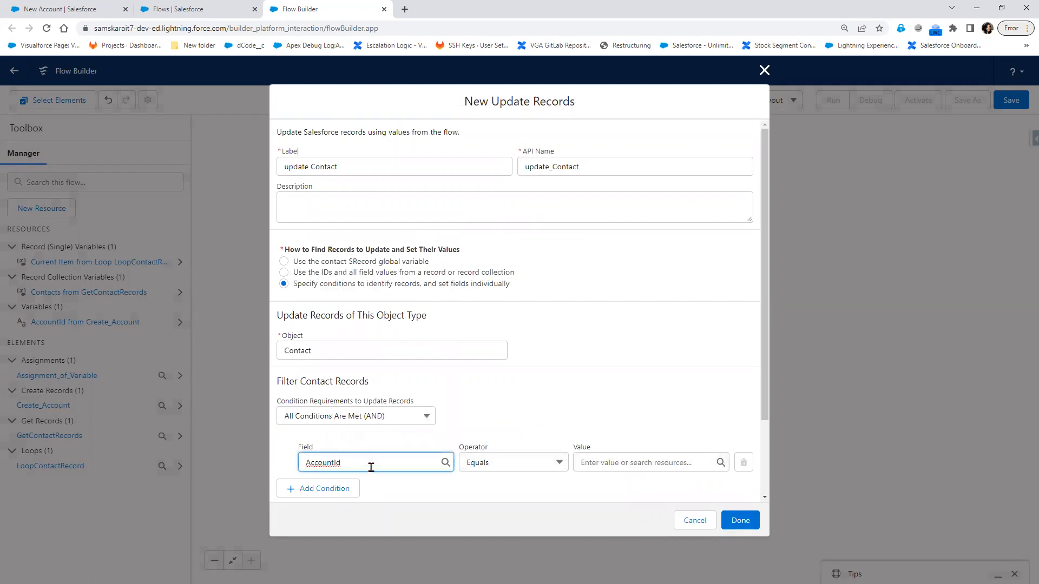
pyautogui.click(620, 464)
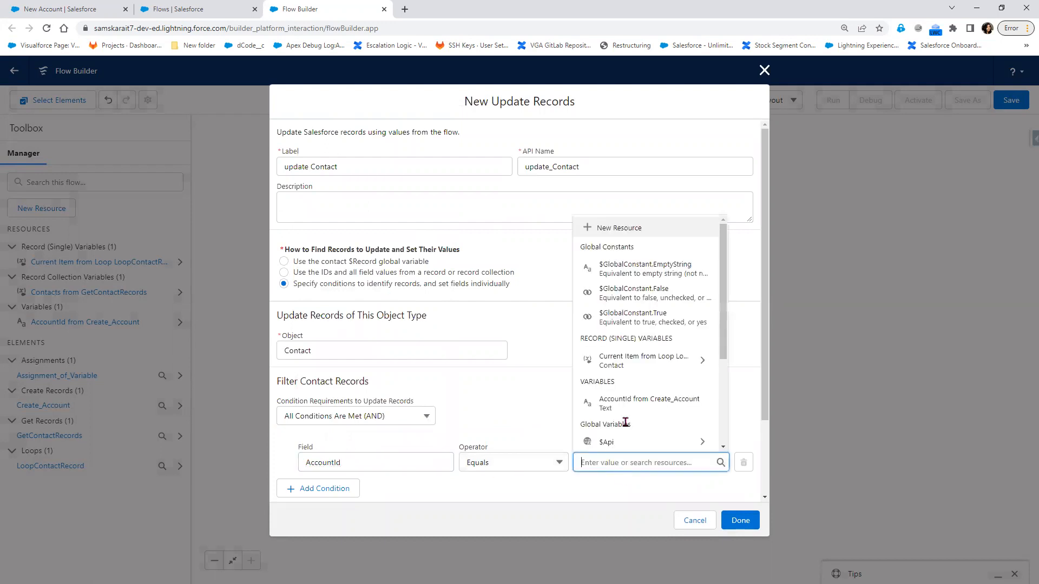
pyautogui.click(670, 403)
pyautogui.click(746, 524)
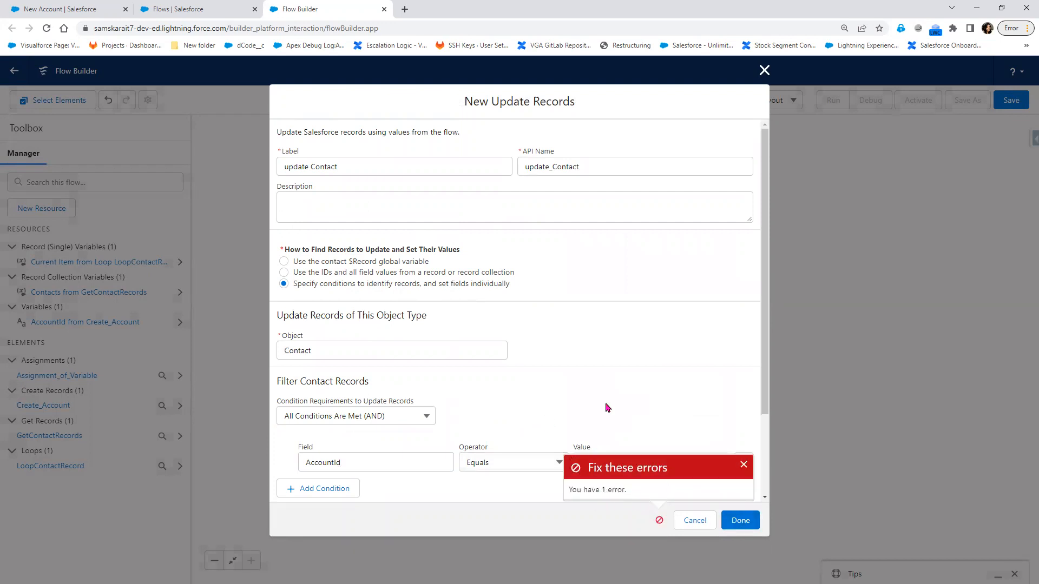
pyautogui.scroll(-2, 590, 409)
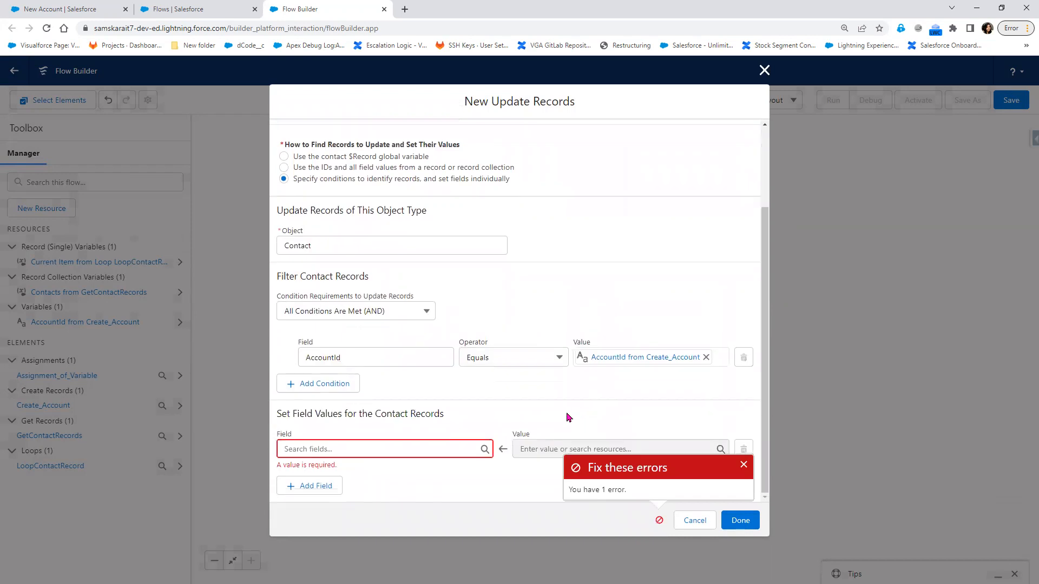
# Step: Replace the value in the AccountId filter condition with $GlobalConstant.EmptyString
pyautogui.click(387, 357)
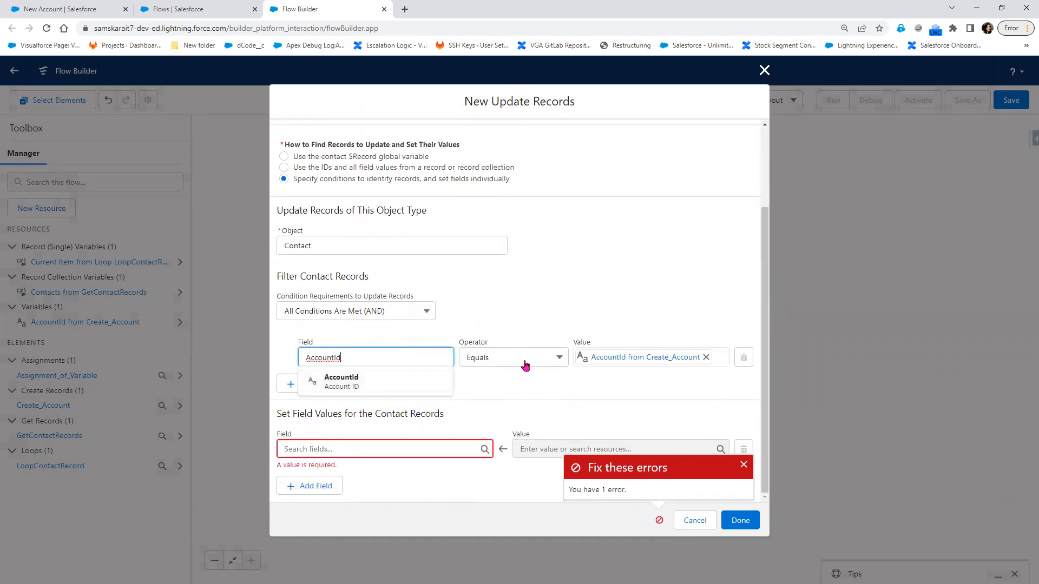
pyautogui.click(707, 358)
pyautogui.click(637, 359)
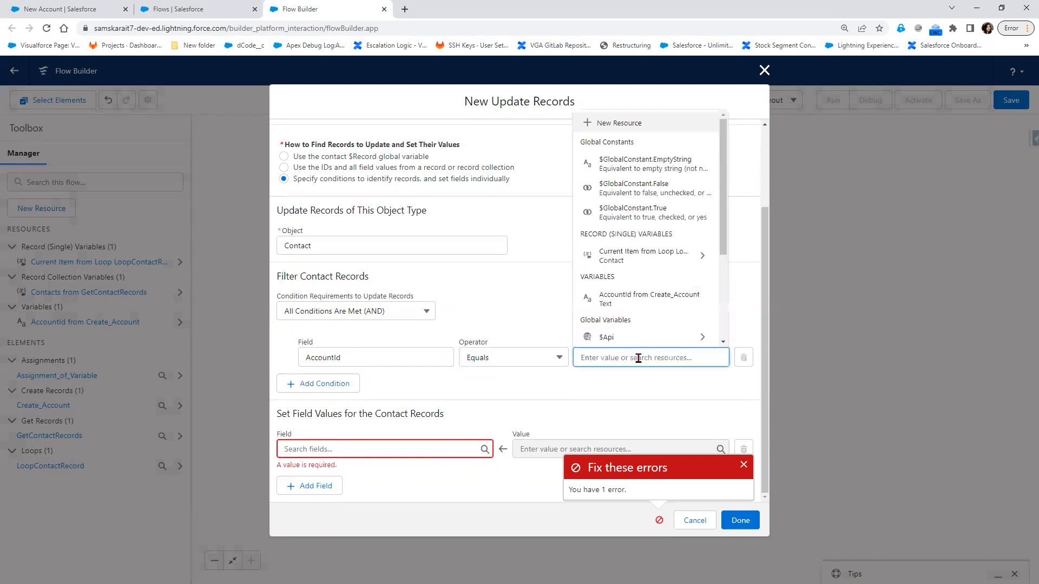
pyautogui.click(692, 173)
# Step: Set the contact's AccountId field to AccountId from Create_Account and finish the Update Records element
pyautogui.click(413, 448)
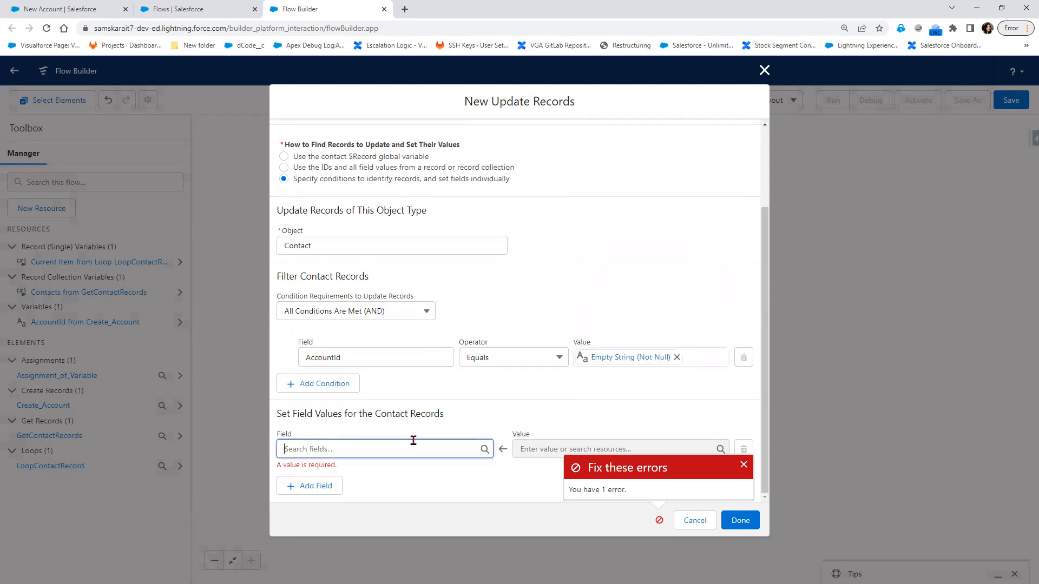
pyautogui.click(384, 226)
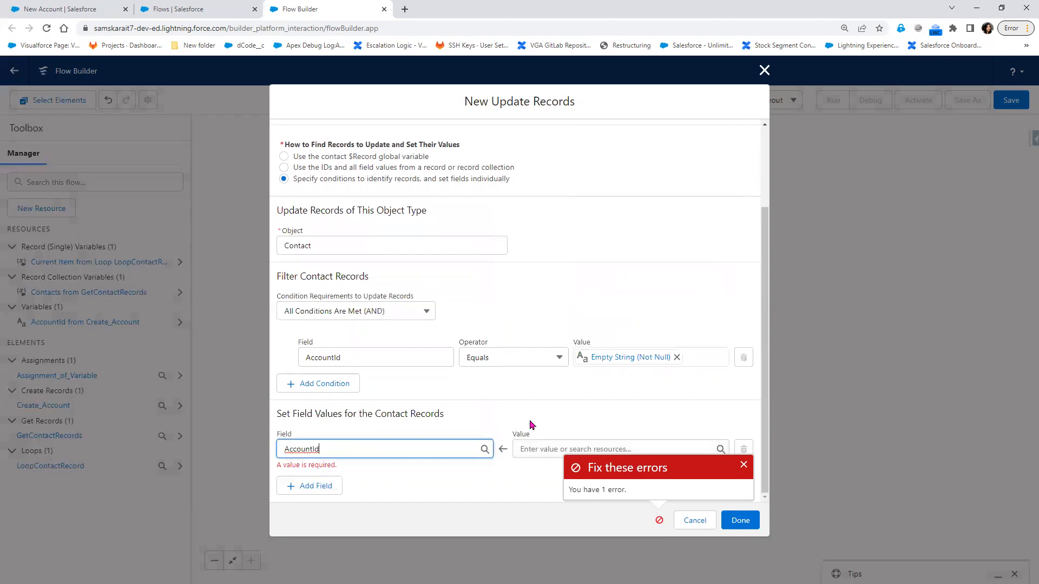
pyautogui.click(744, 465)
pyautogui.scroll(-1, 592, 452)
pyautogui.scroll(-1, 592, 451)
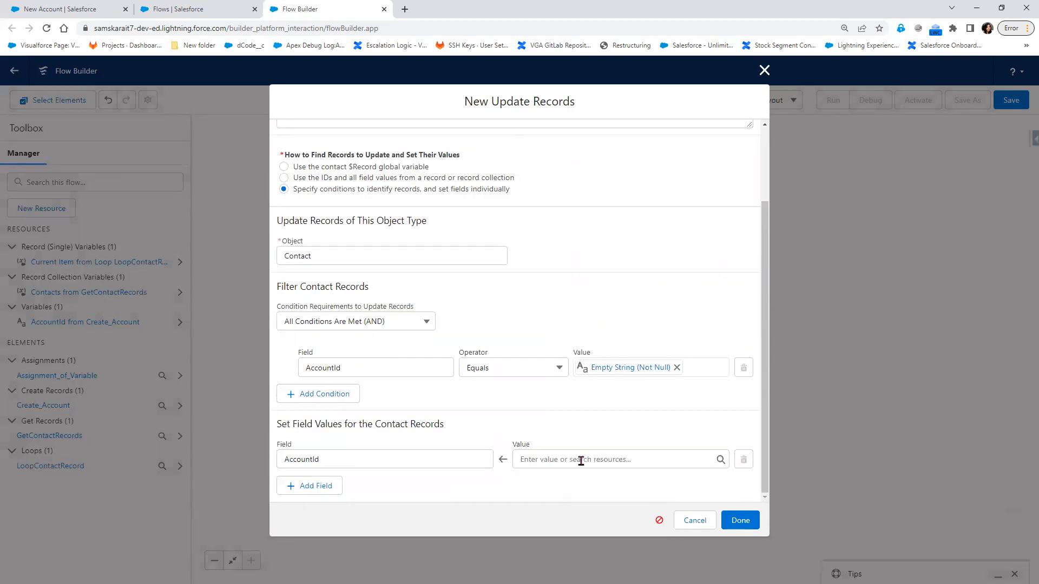
pyautogui.click(582, 459)
pyautogui.click(615, 407)
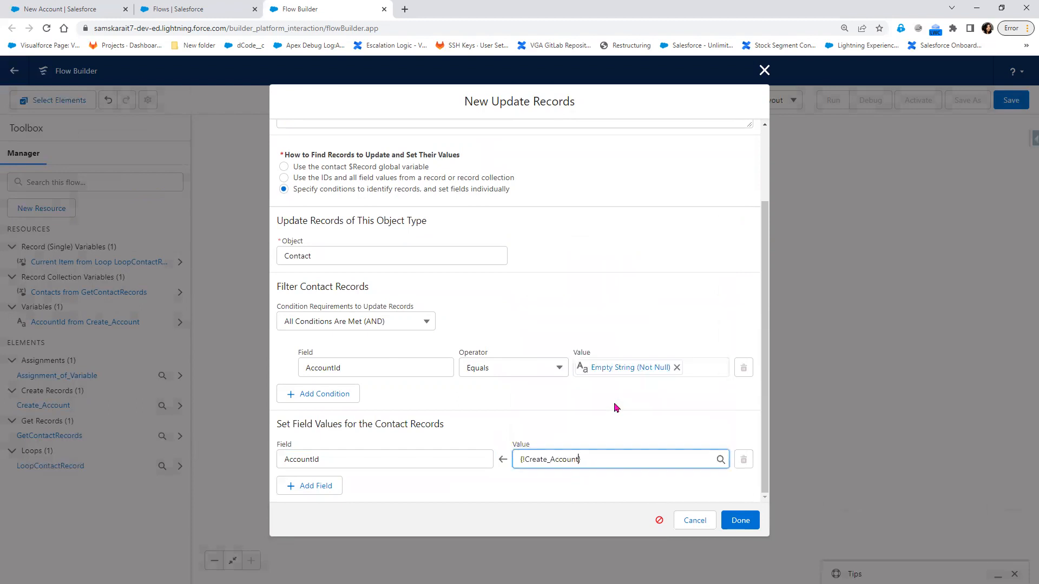
pyautogui.click(744, 520)
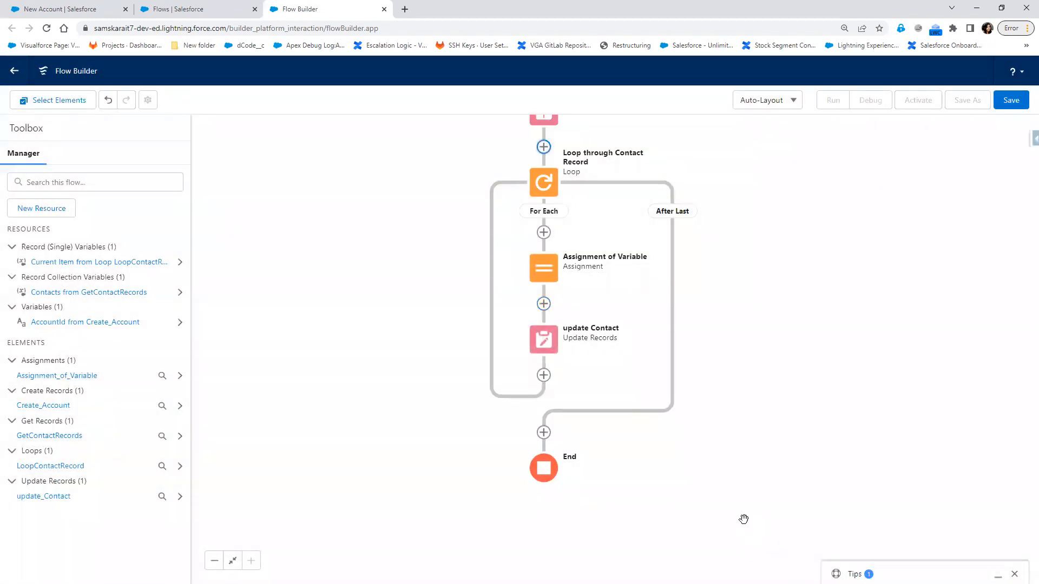
# Step: Save the flow with the label "Scheduled Trigger", leaving the description empty
pyautogui.moveTo(742, 343); pyautogui.dragTo(756, 495)
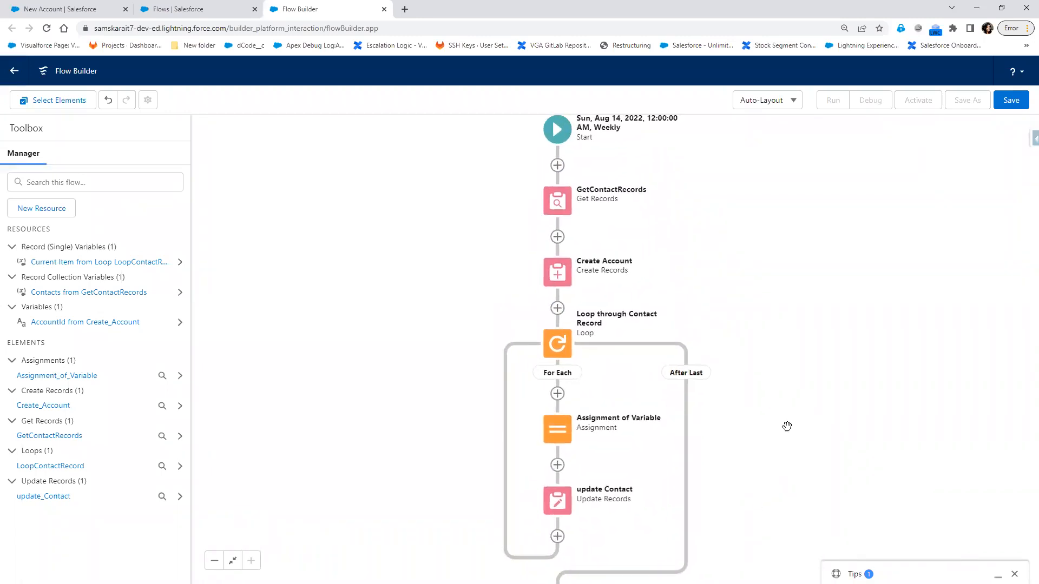
pyautogui.click(1010, 100)
pyautogui.click(347, 279)
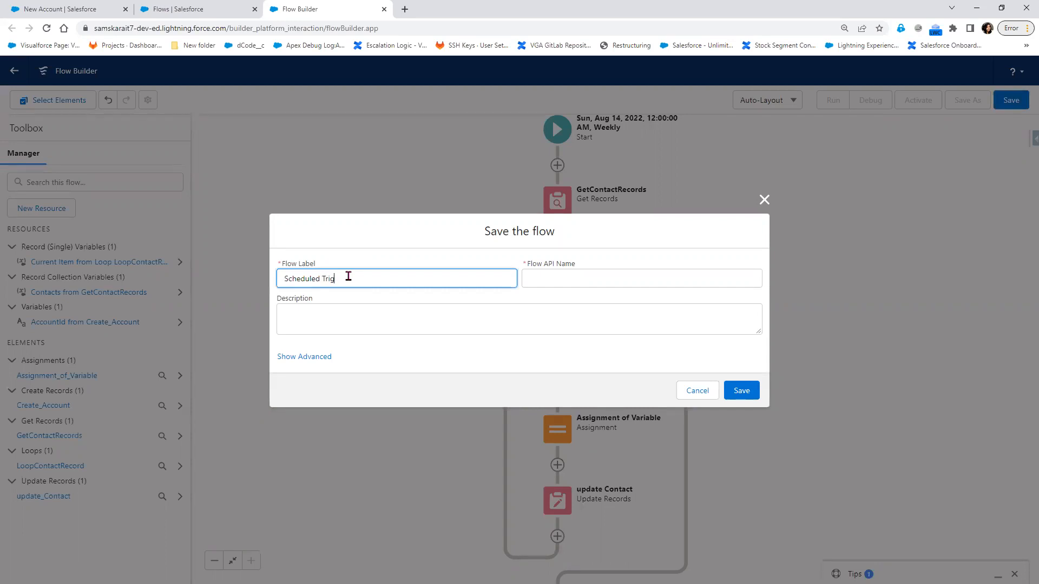
pyautogui.click(417, 319)
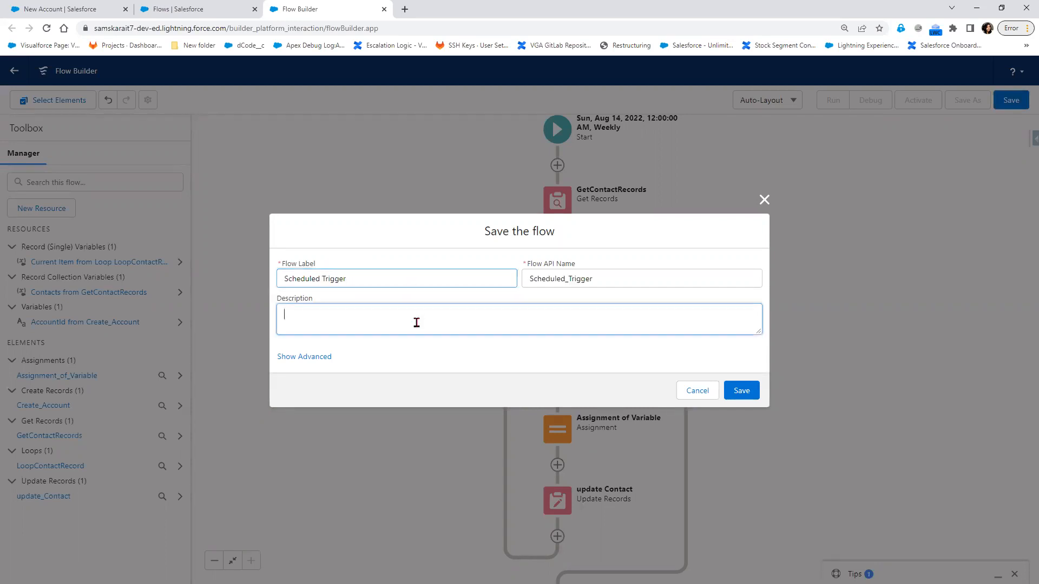
pyautogui.click(738, 395)
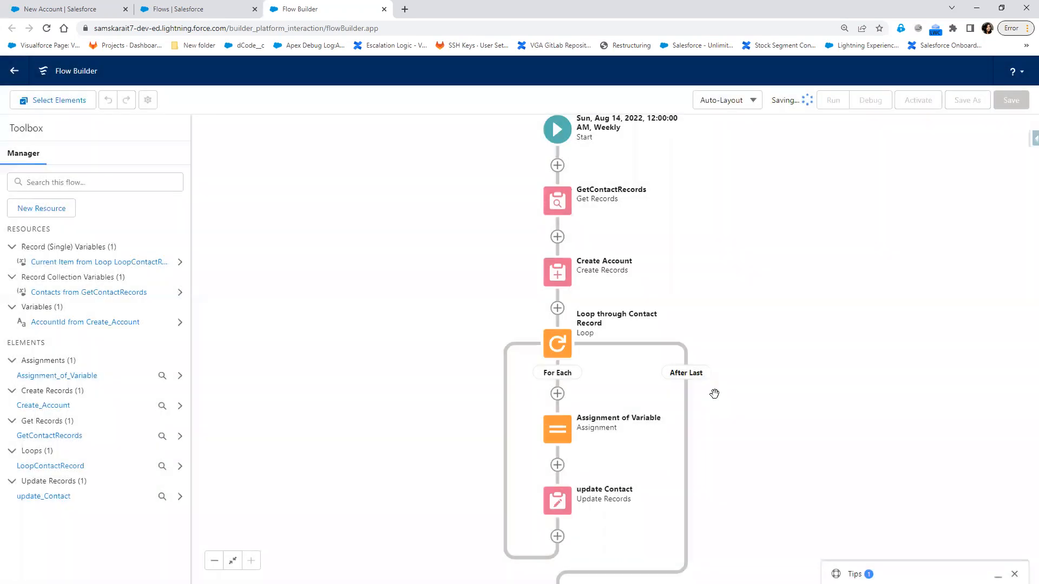
# Step: Open the Assignment of Variable element to review its settings, dismiss the list of issues, and close the element
pyautogui.click(557, 435)
pyautogui.click(563, 537)
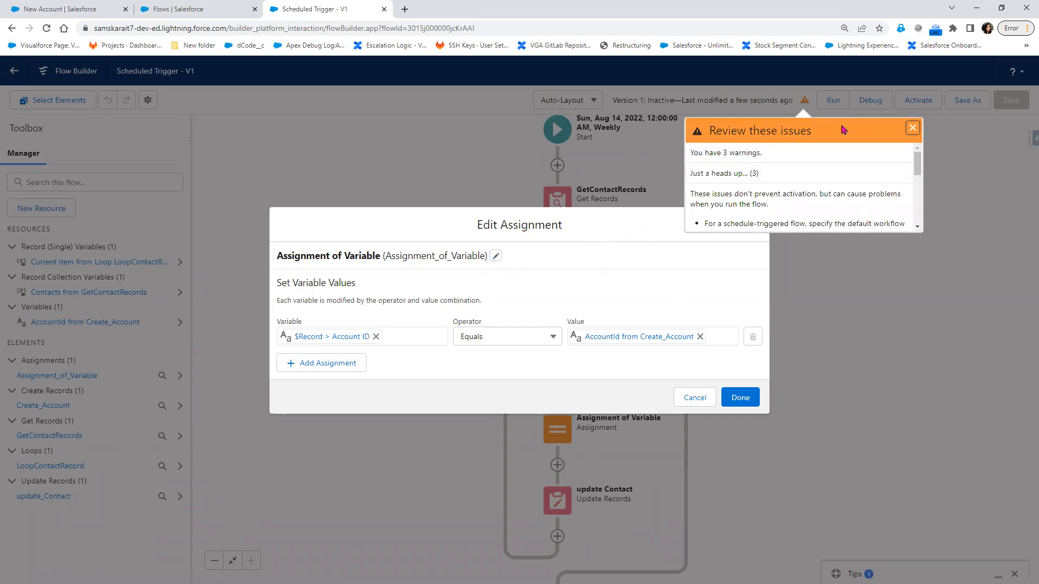
pyautogui.click(913, 128)
pyautogui.click(763, 194)
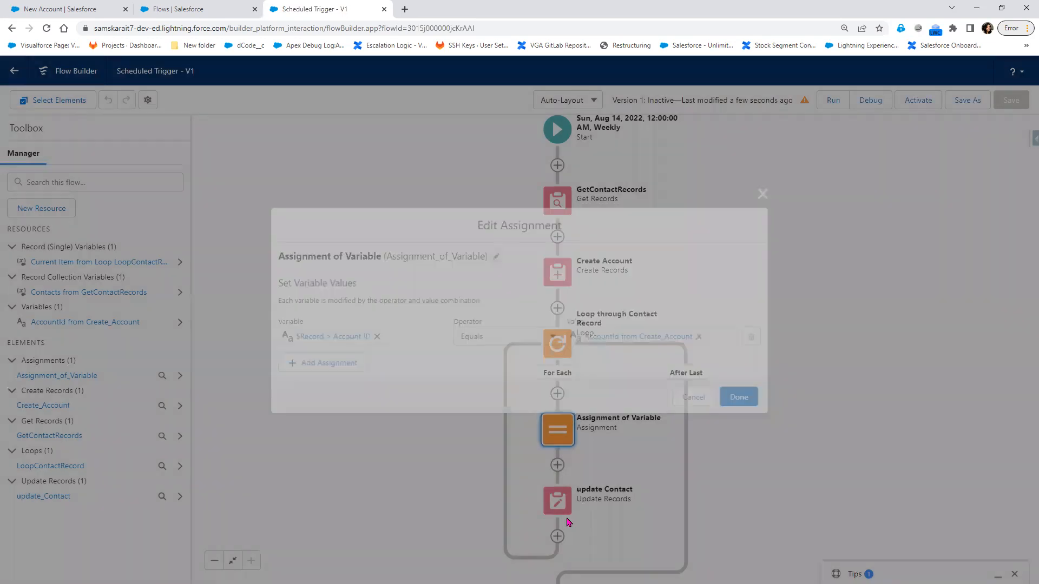
# Step: Edit update Contact to use the IDs and all field values from a record, choosing Current Item from Loop LoopContactRecord
pyautogui.click(558, 503)
pyautogui.moveTo(774, 513); pyautogui.dragTo(757, 388)
pyautogui.click(540, 381)
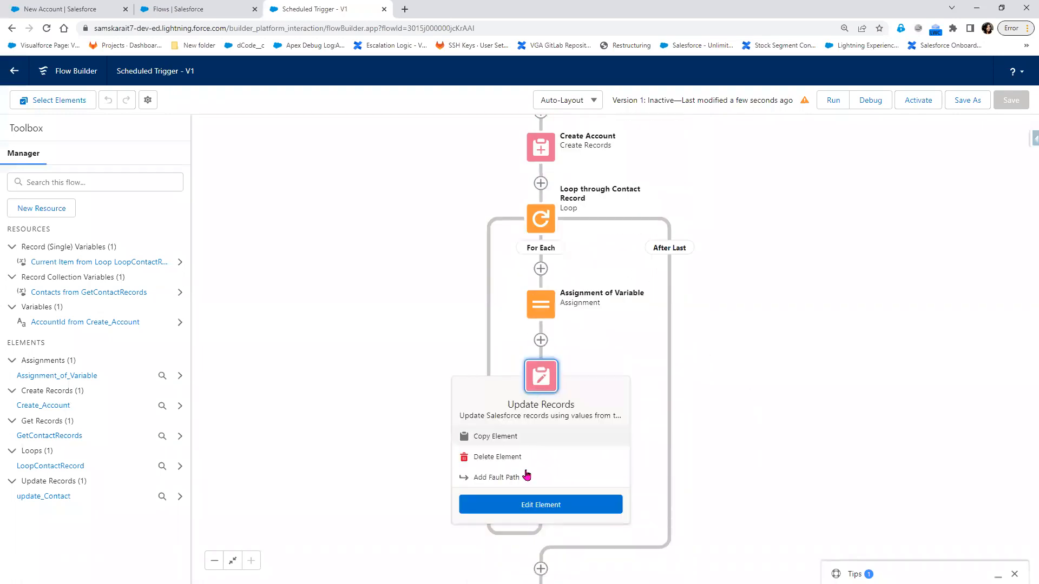
pyautogui.click(540, 503)
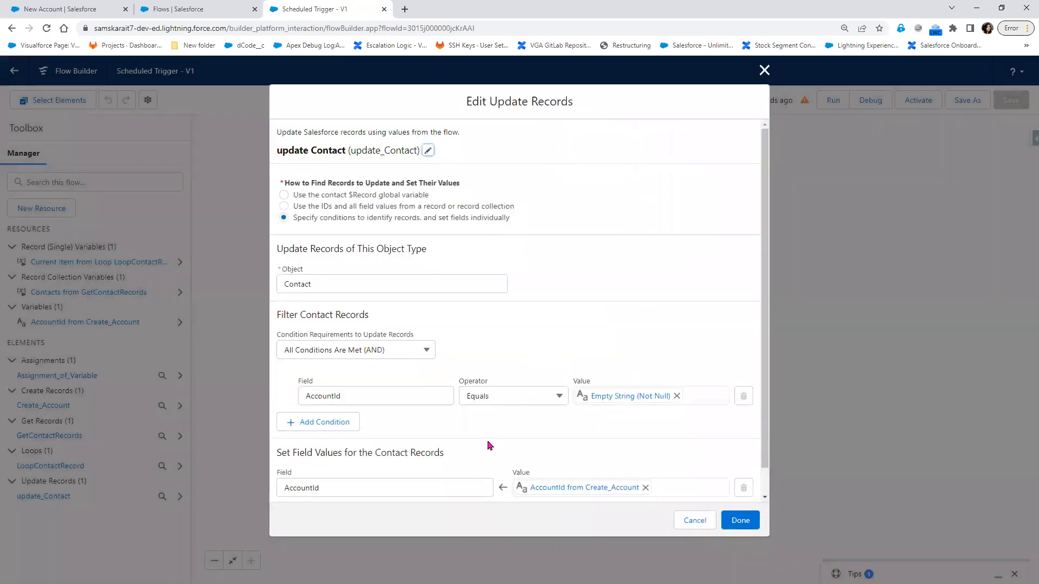
pyautogui.scroll(-1, 490, 446)
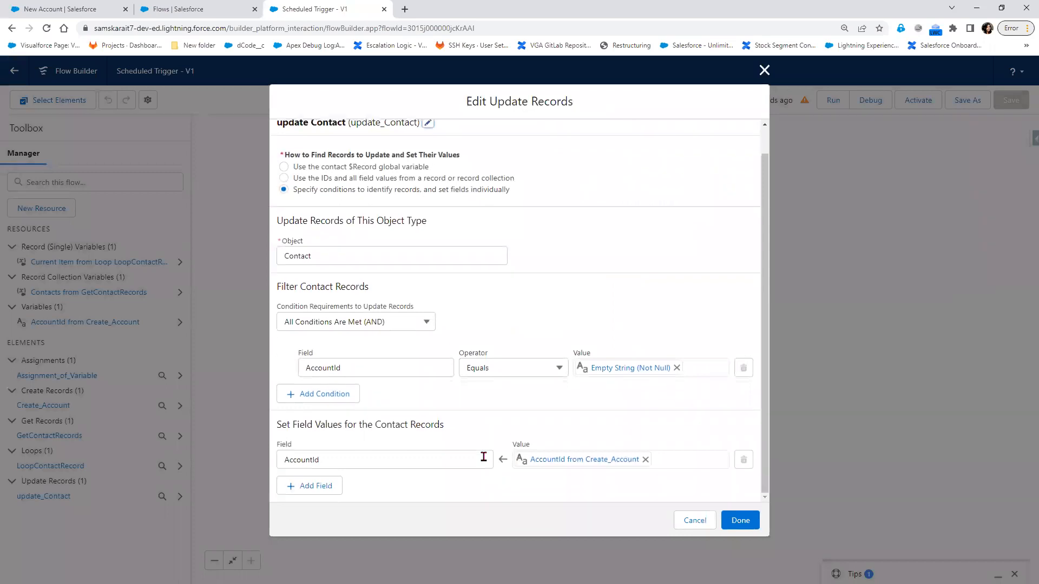
pyautogui.click(391, 168)
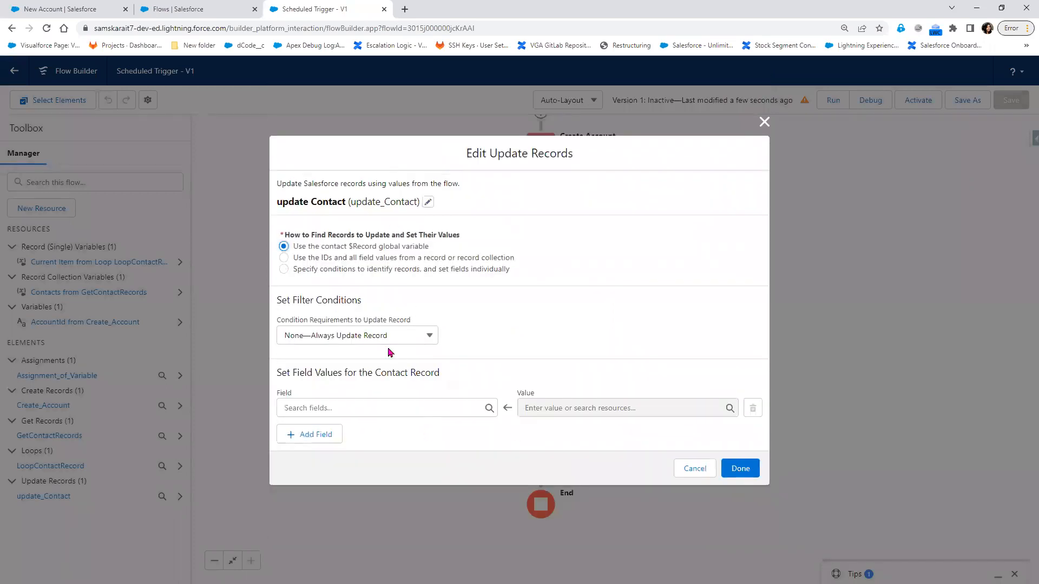
pyautogui.click(385, 261)
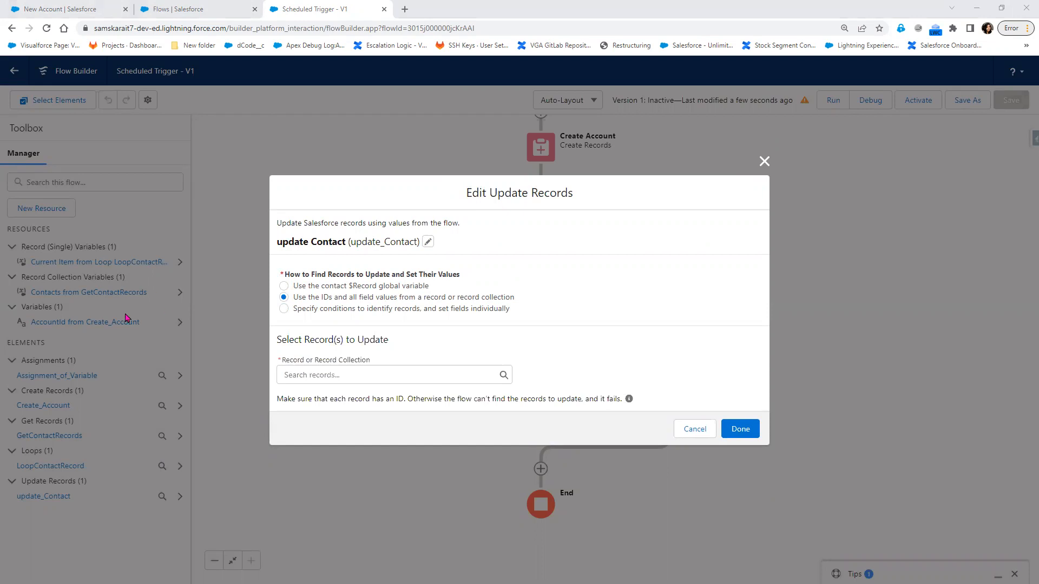
pyautogui.click(432, 378)
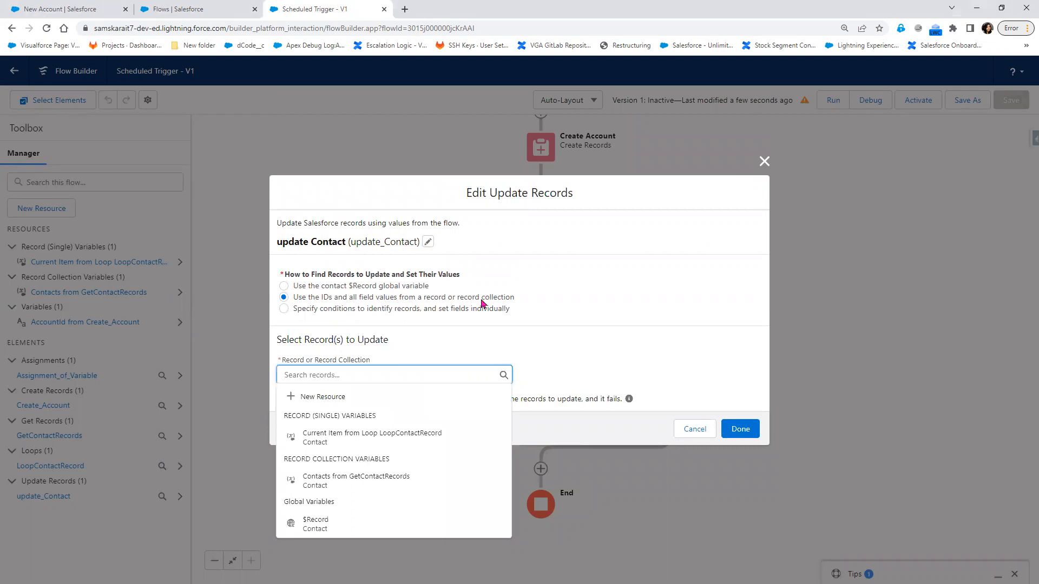
pyautogui.click(378, 437)
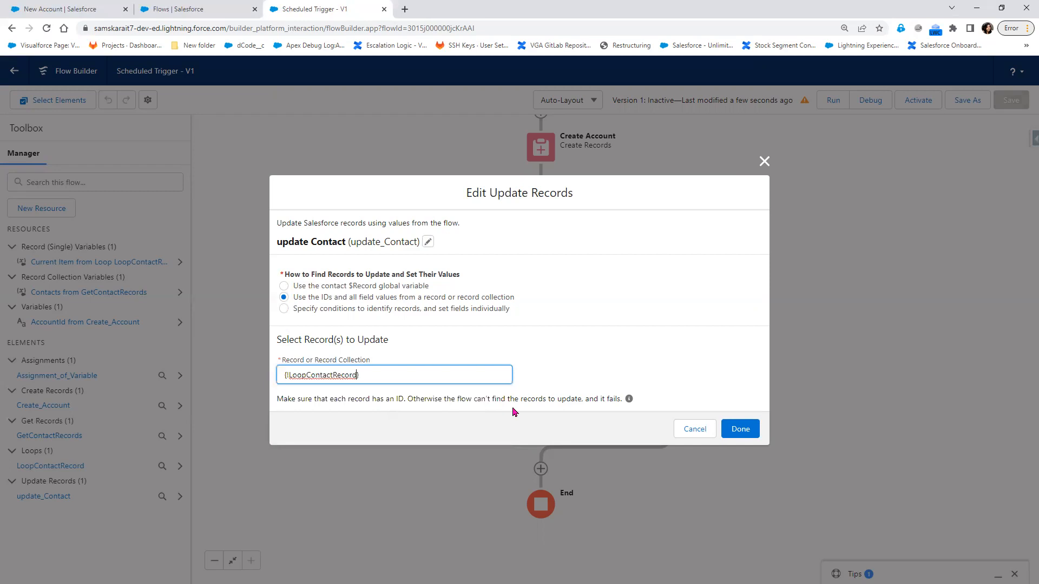
pyautogui.click(740, 429)
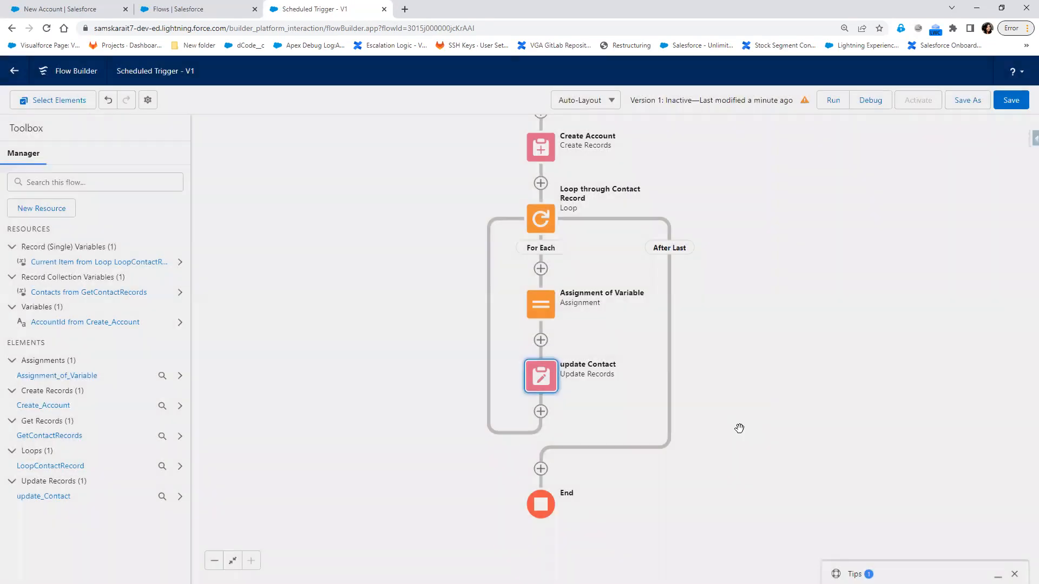
# Step: Reopen update Contact and try using the contact $Record global variable with AccountId as the field to set
pyautogui.click(532, 385)
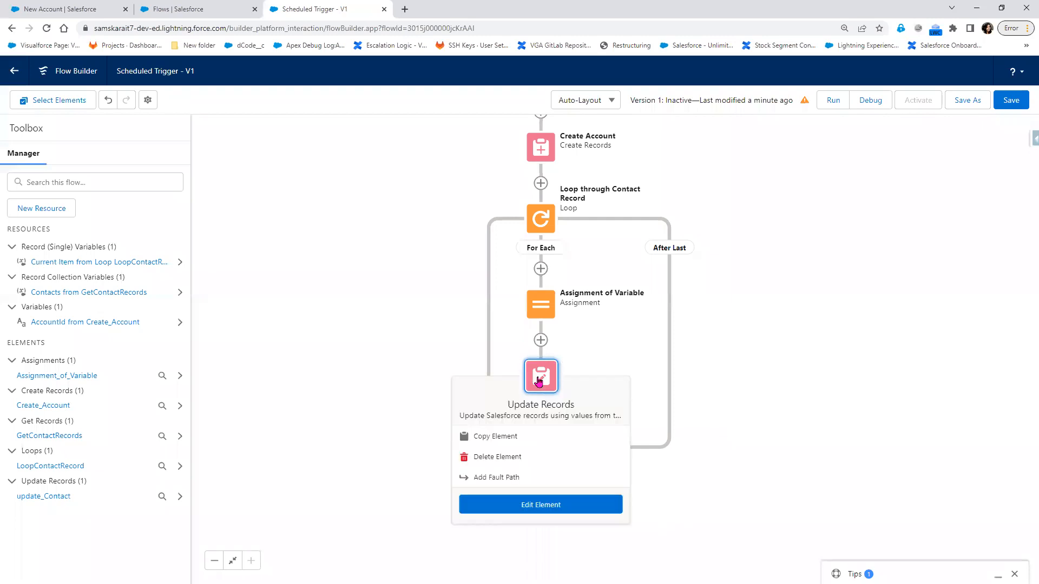
pyautogui.click(536, 507)
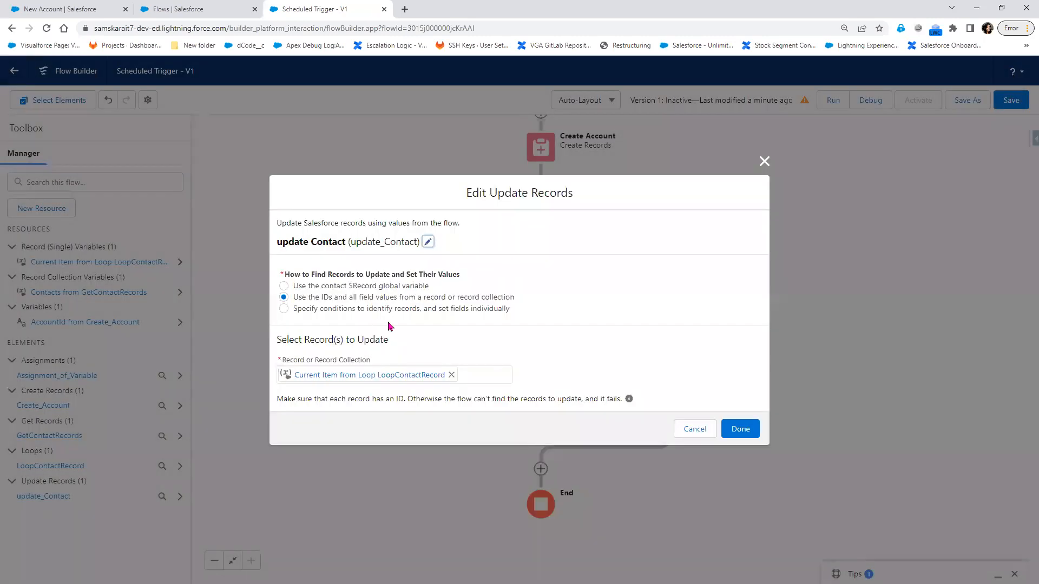
pyautogui.click(373, 287)
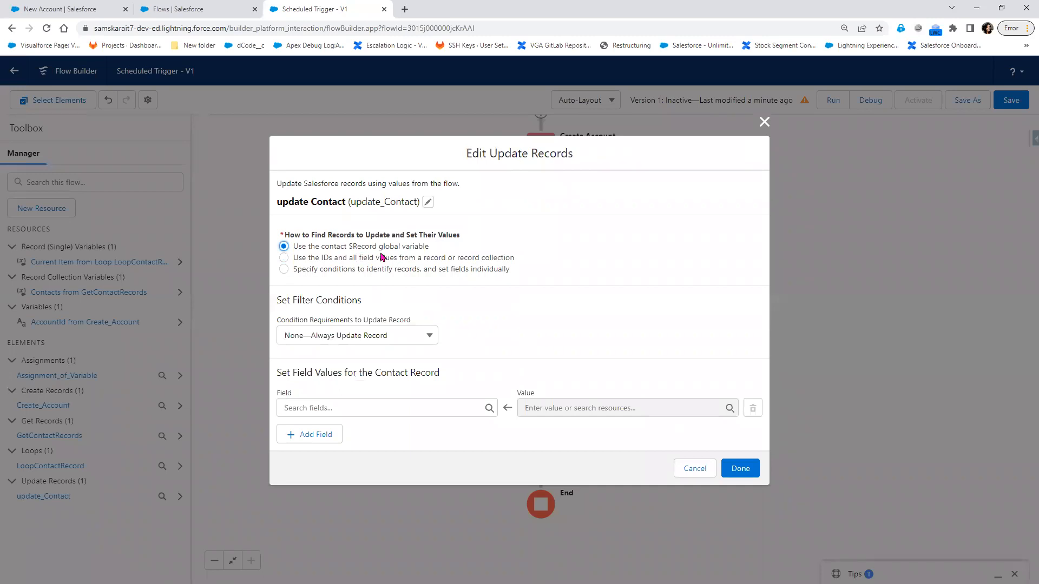
pyautogui.click(386, 410)
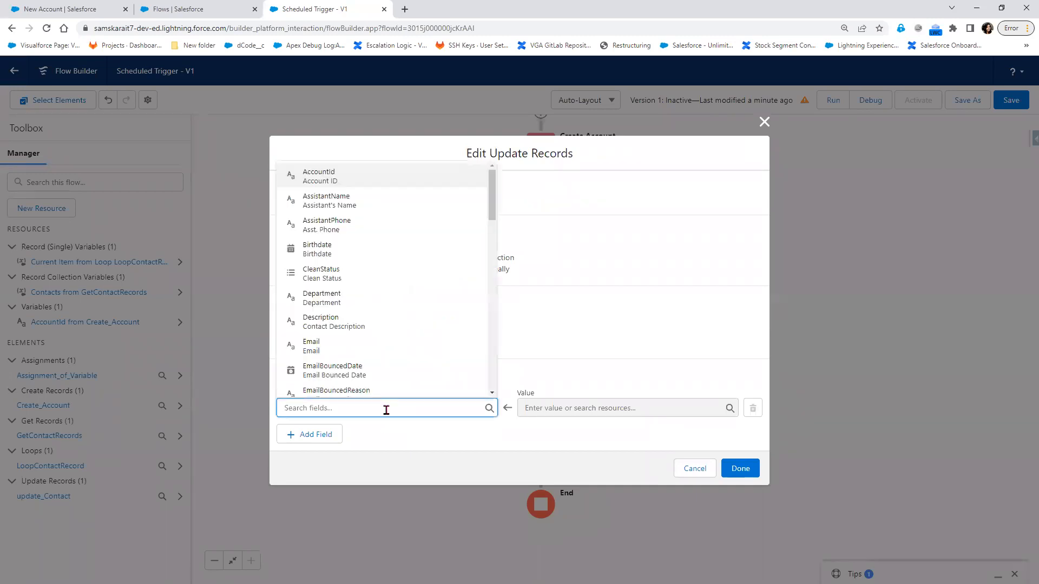
pyautogui.click(394, 186)
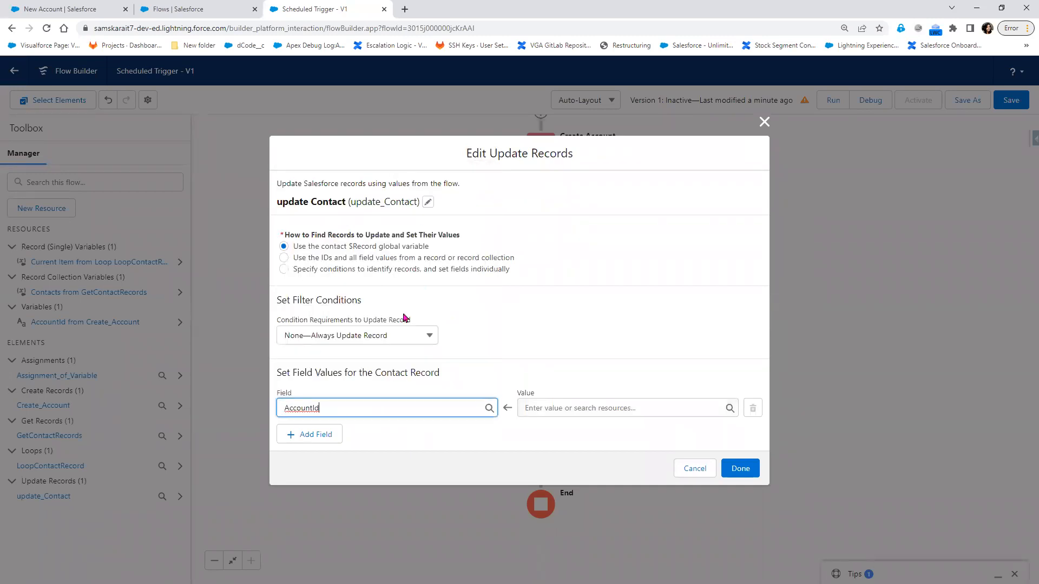
pyautogui.click(539, 408)
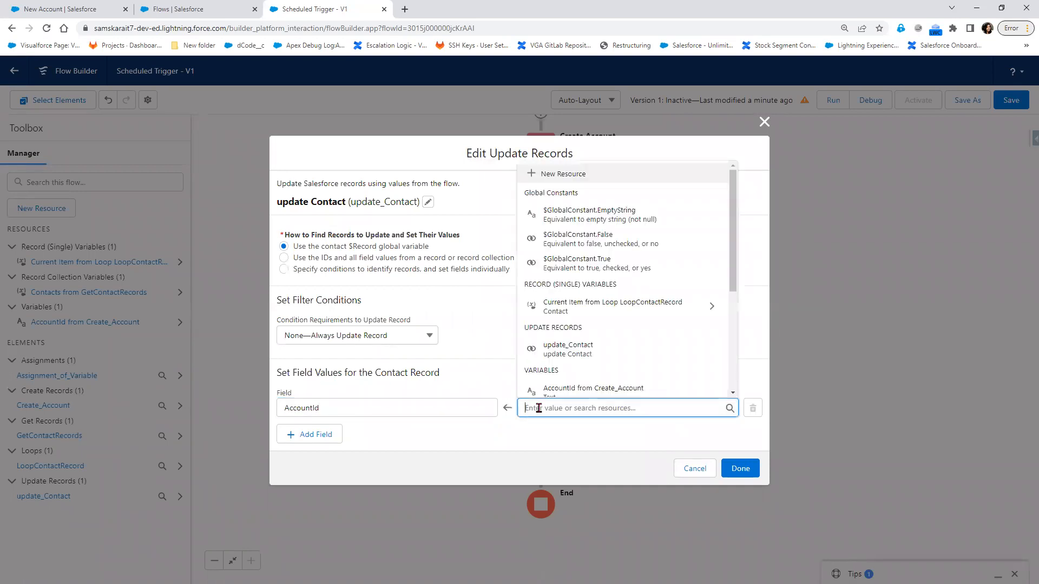
# Step: Return update Contact to IDs and all field values, select Current Item from Loop LoopContactRecord again, and finish the element
pyautogui.click(420, 259)
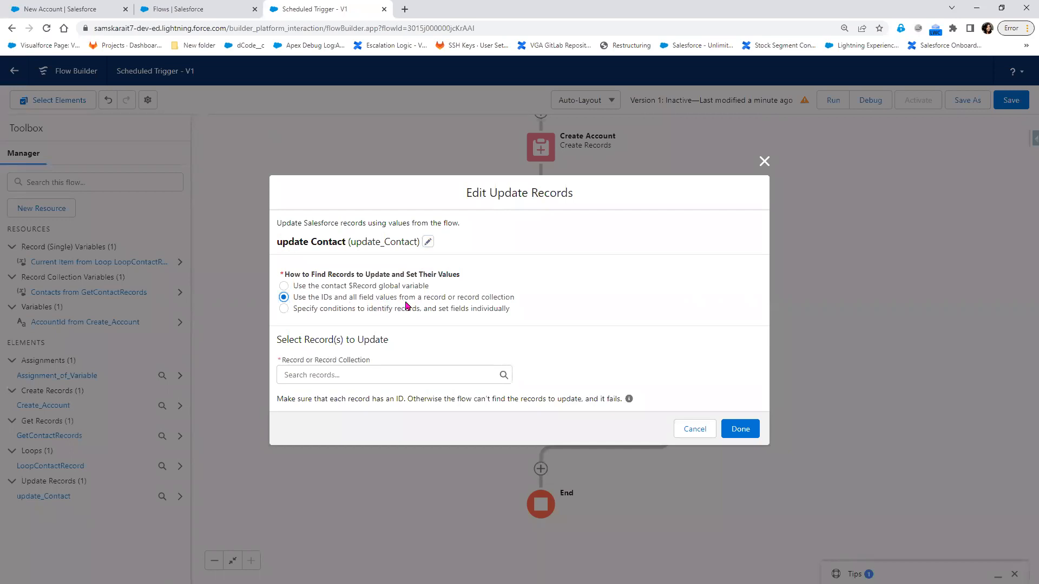
pyautogui.click(414, 374)
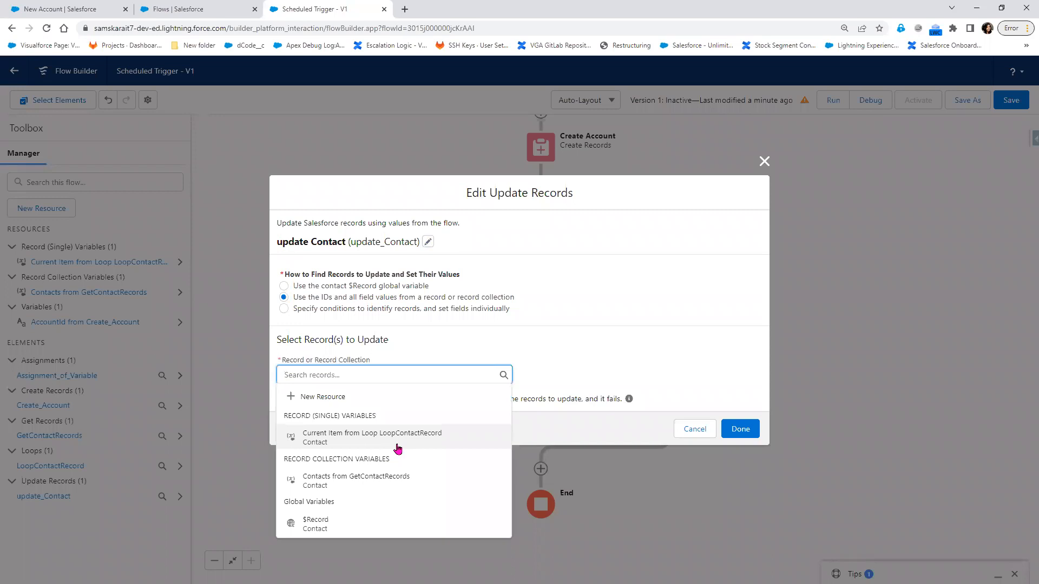
pyautogui.click(398, 437)
pyautogui.click(742, 430)
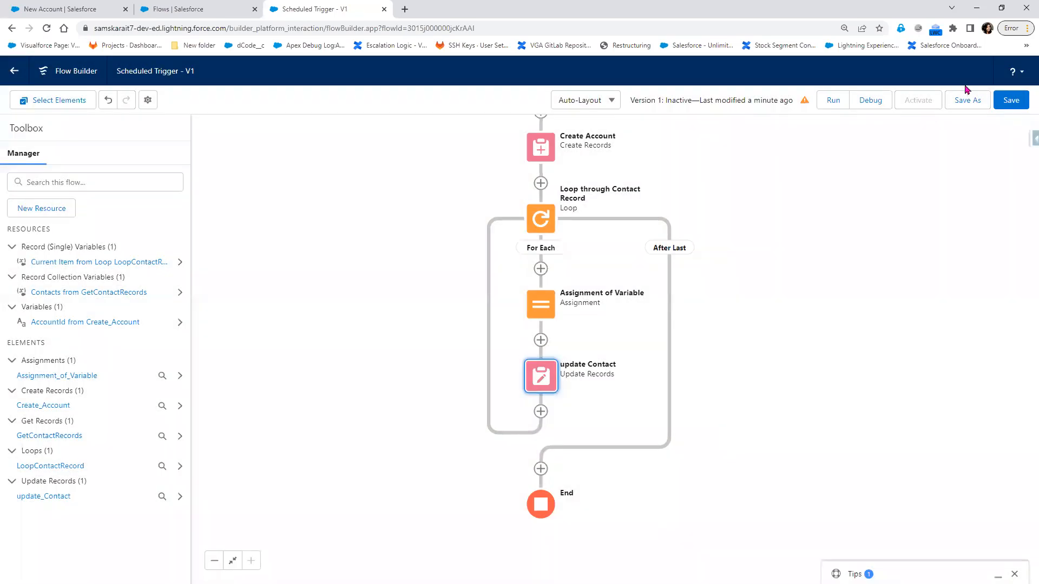
# Step: Save the flow, read through the GetContactRecords performance warning in the issues list, and dismiss the list
pyautogui.click(1024, 109)
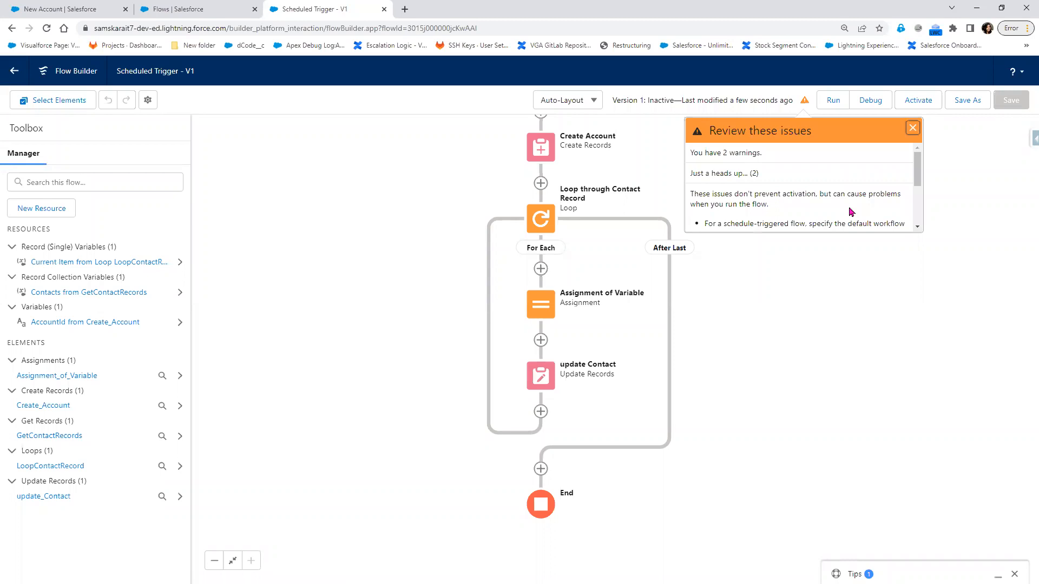
pyautogui.scroll(-1, 822, 219)
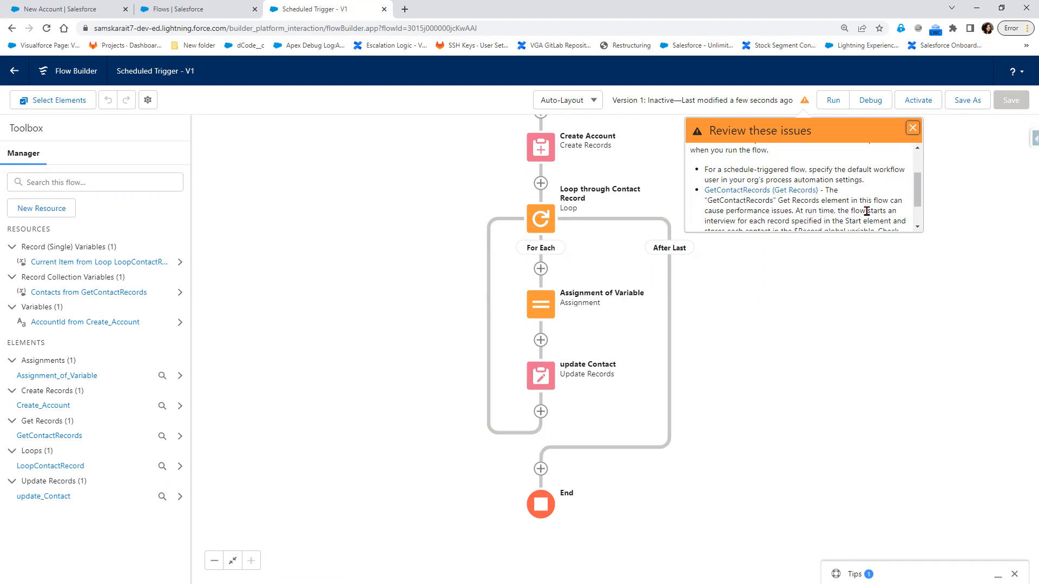
pyautogui.scroll(-1, 865, 211)
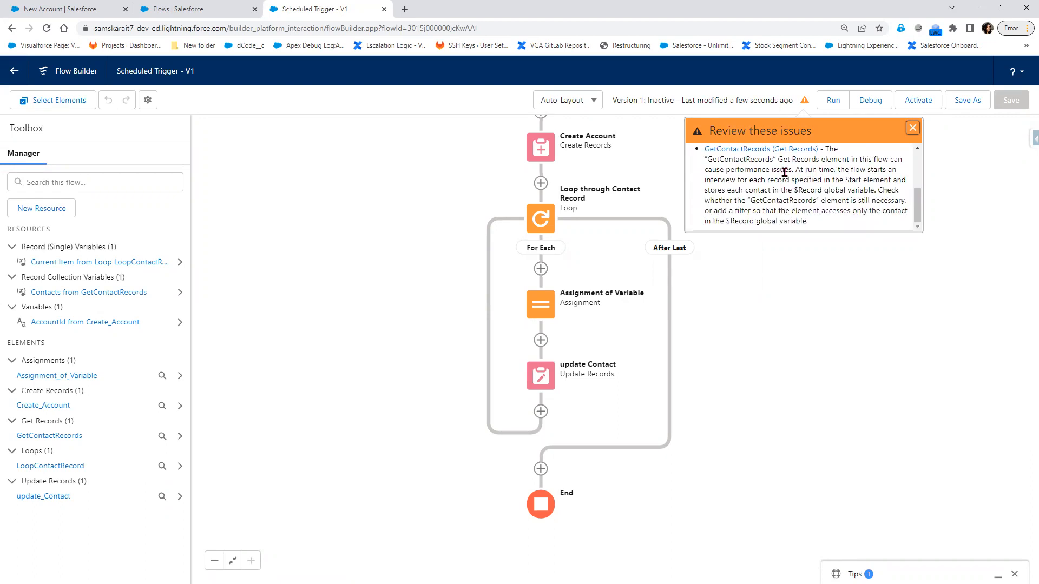
pyautogui.moveTo(793, 171); pyautogui.dragTo(825, 227)
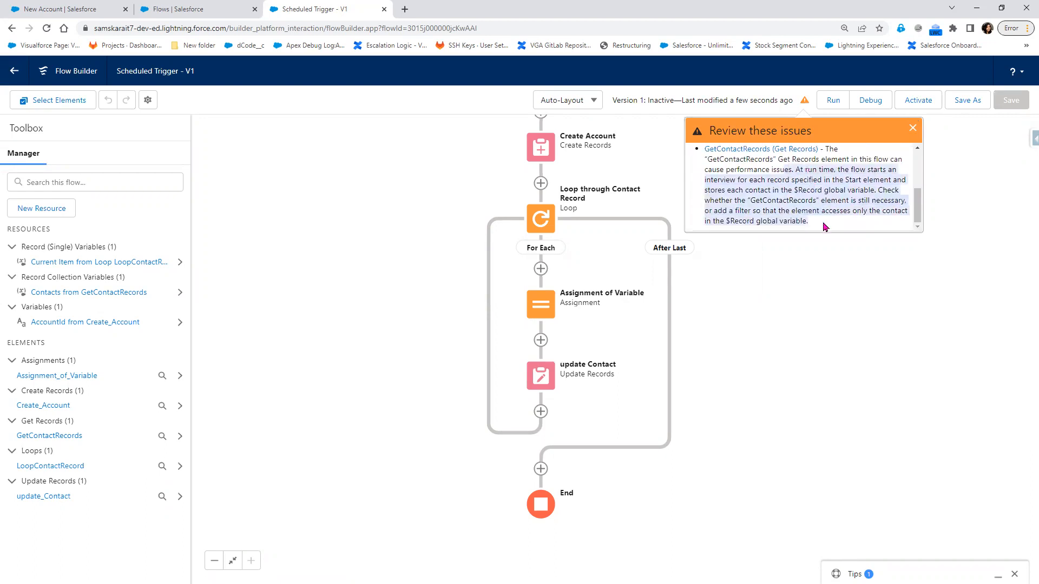
pyautogui.click(913, 128)
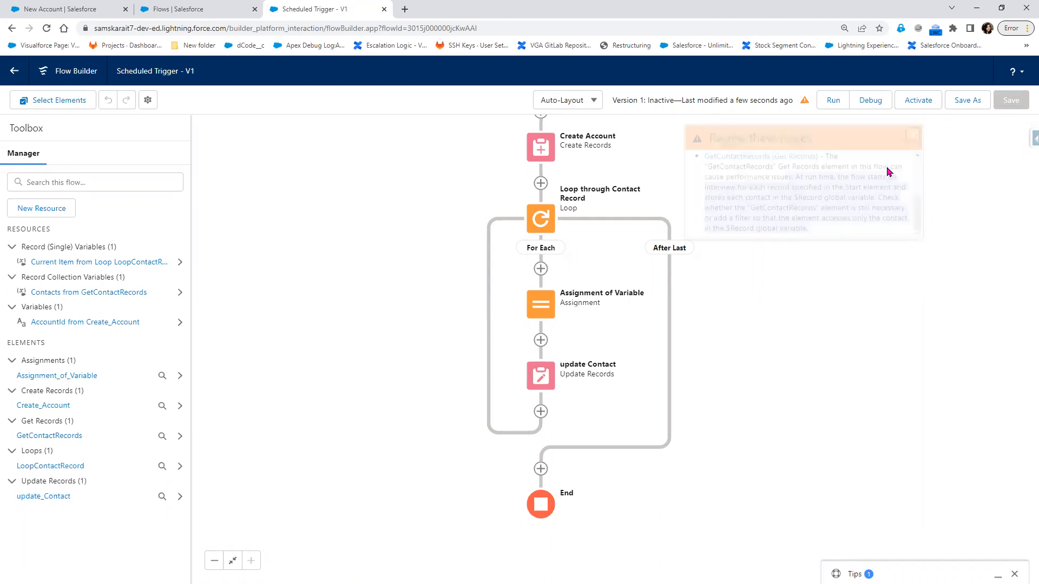
# Step: Debug the flow with the option to run it in rollback mode enabled
pyautogui.moveTo(770, 202); pyautogui.dragTo(771, 351)
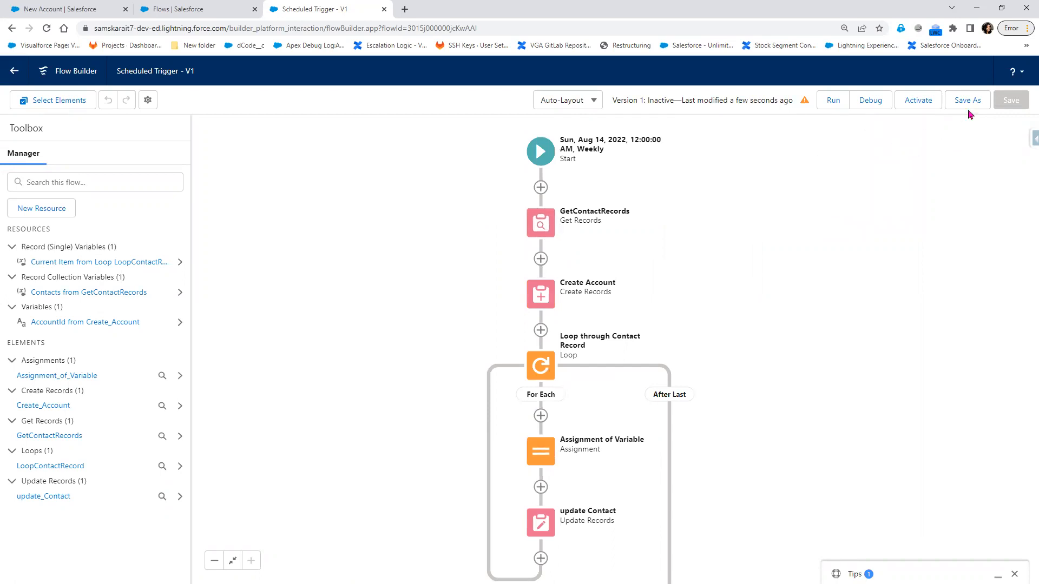
pyautogui.click(833, 102)
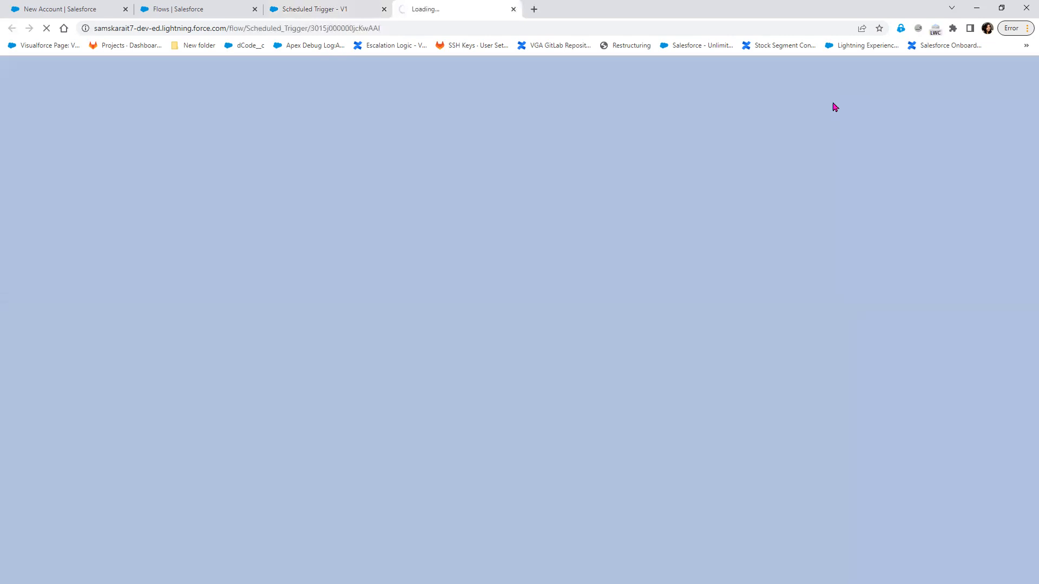
pyautogui.click(513, 9)
pyautogui.click(866, 102)
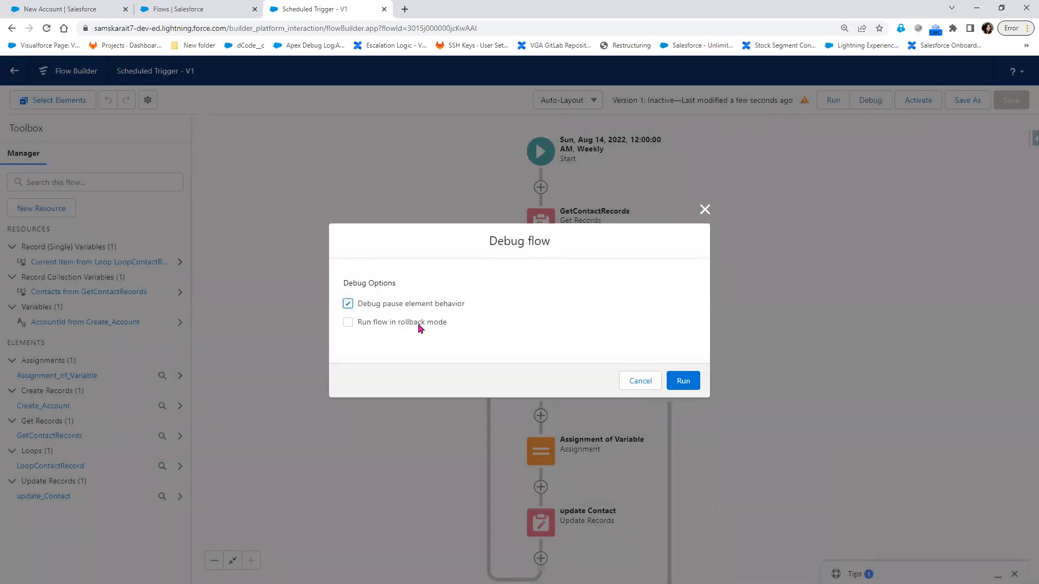
pyautogui.click(420, 324)
pyautogui.click(684, 387)
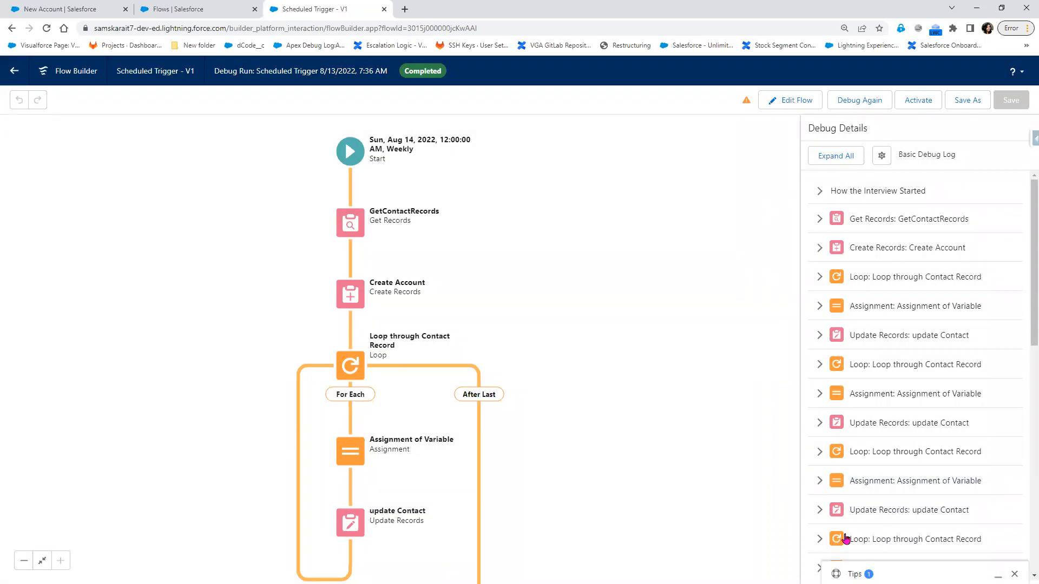
# Step: Expand all debug details and examine the GetContactRecords, Create Account and first loop entries, including the contact IDs being looped through
pyautogui.scroll(-10, 845, 538)
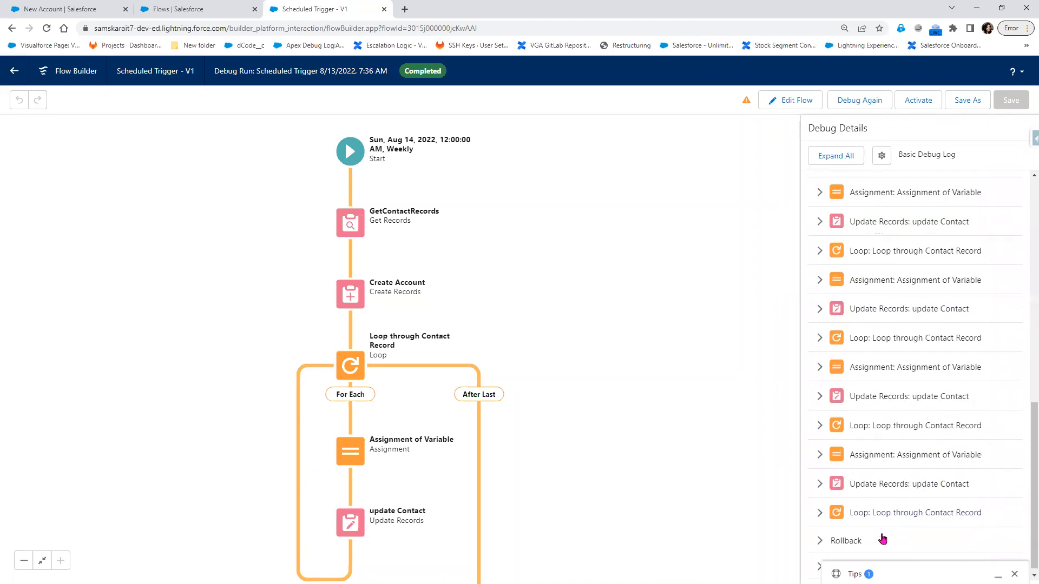
pyautogui.scroll(6, 825, 470)
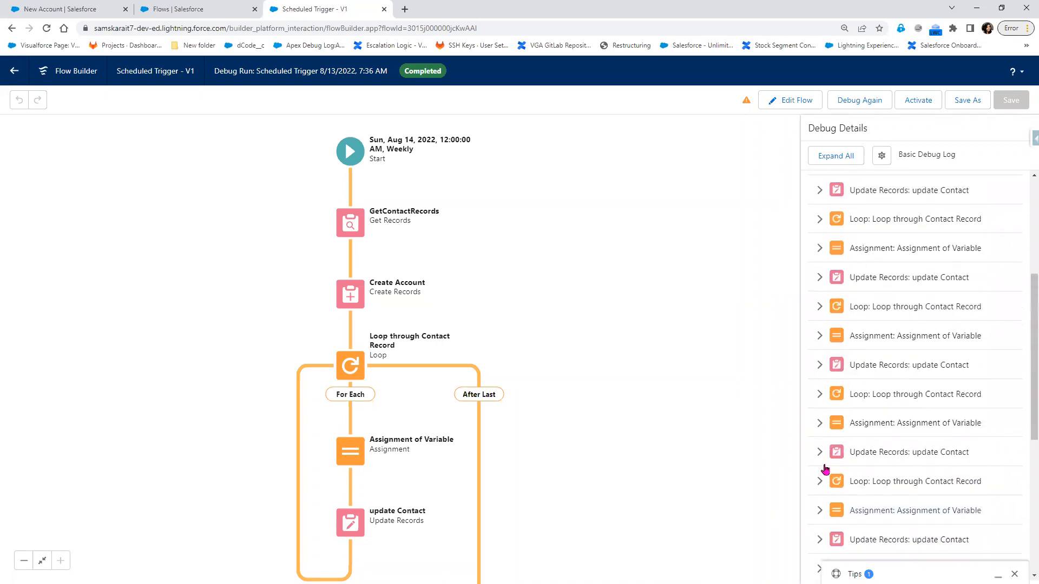
pyautogui.scroll(4, 822, 471)
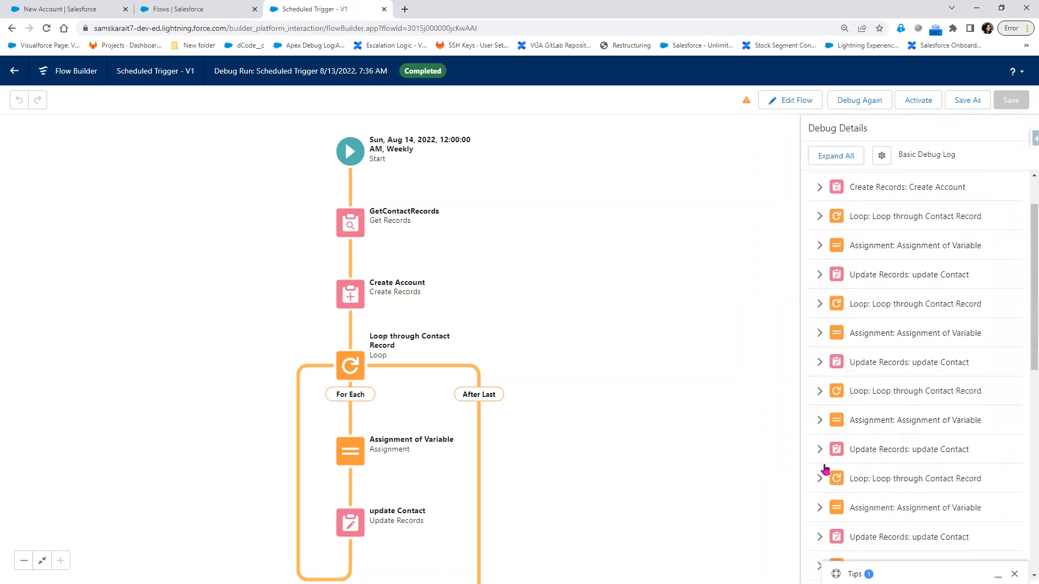
pyautogui.click(836, 157)
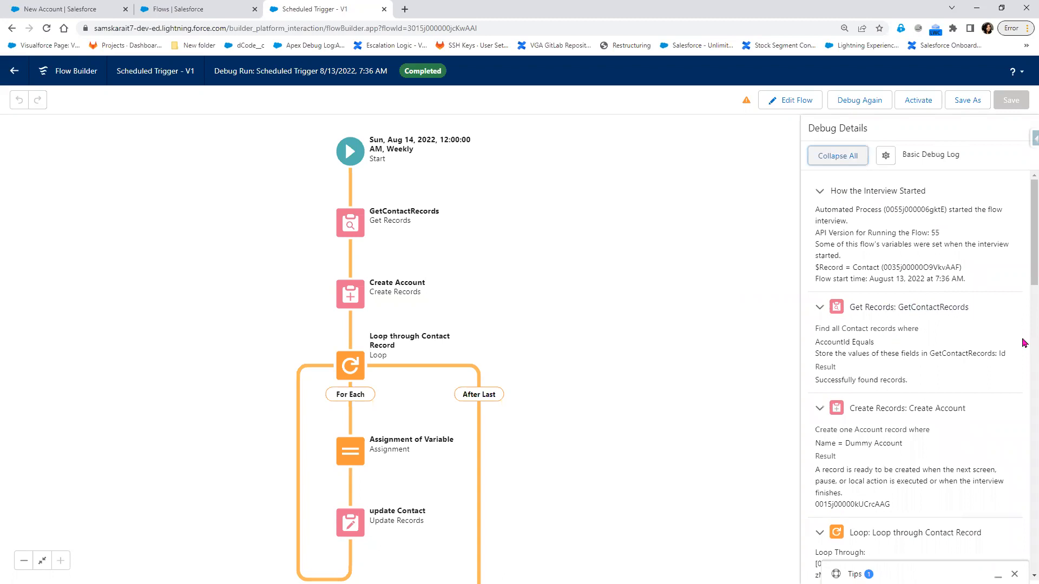
pyautogui.scroll(-2, 965, 375)
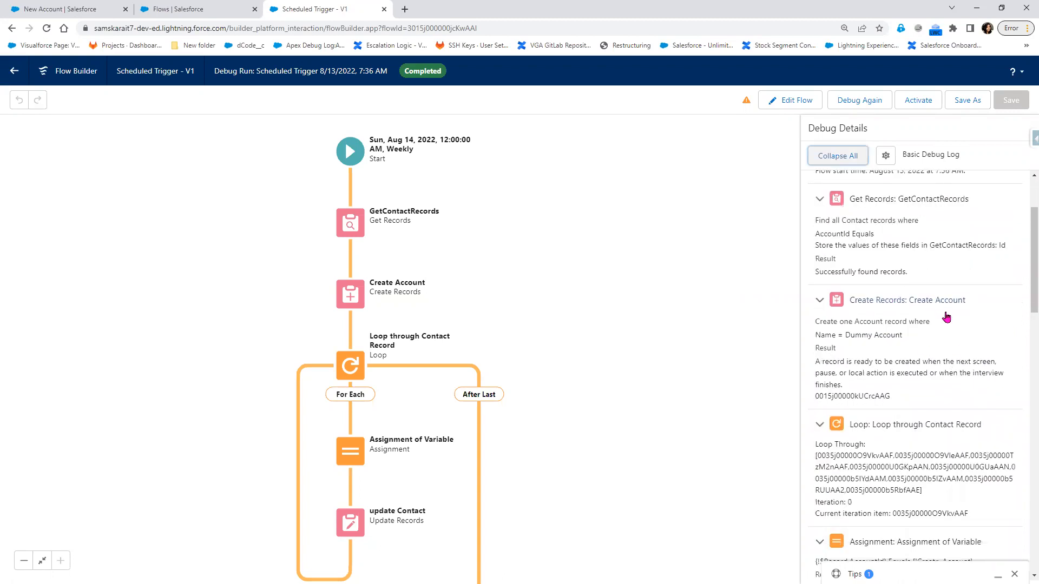
pyautogui.scroll(-2, 946, 321)
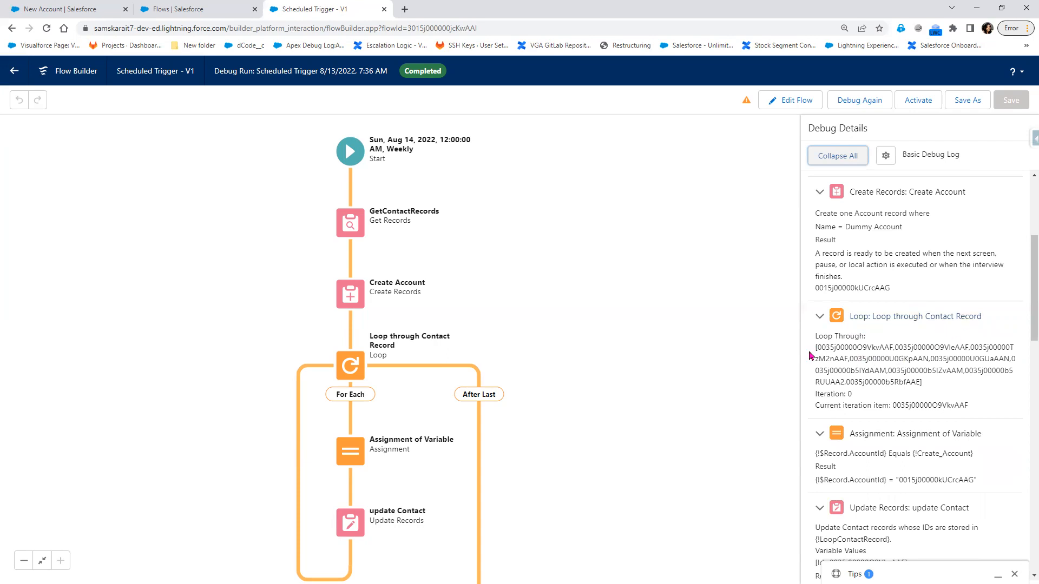
pyautogui.moveTo(817, 347); pyautogui.dragTo(905, 379)
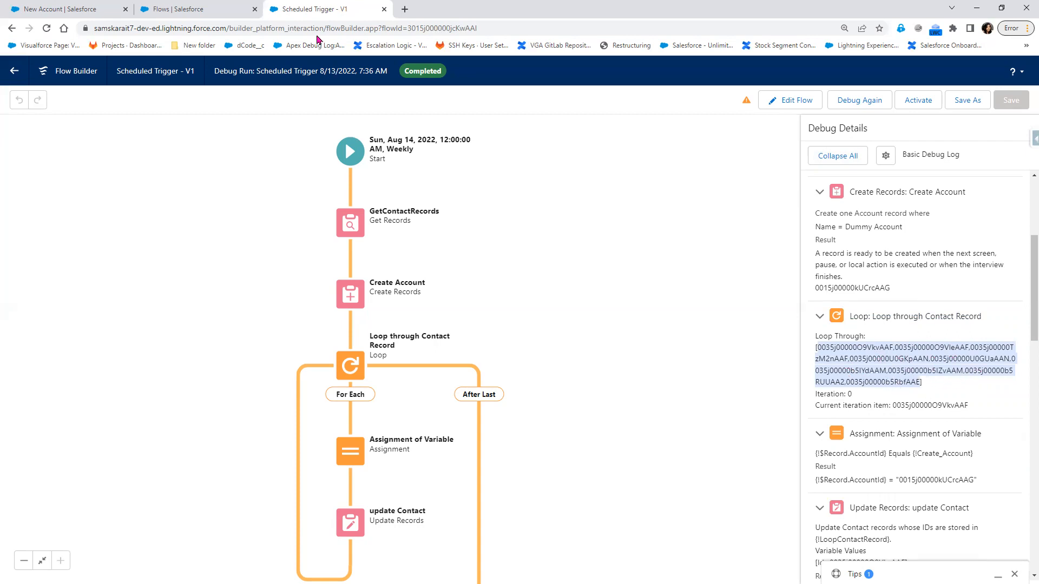
# Step: Leave the New Account form and open the All Contacts list to check which contacts have no account name
pyautogui.click(70, 9)
pyautogui.click(797, 70)
pyautogui.click(246, 97)
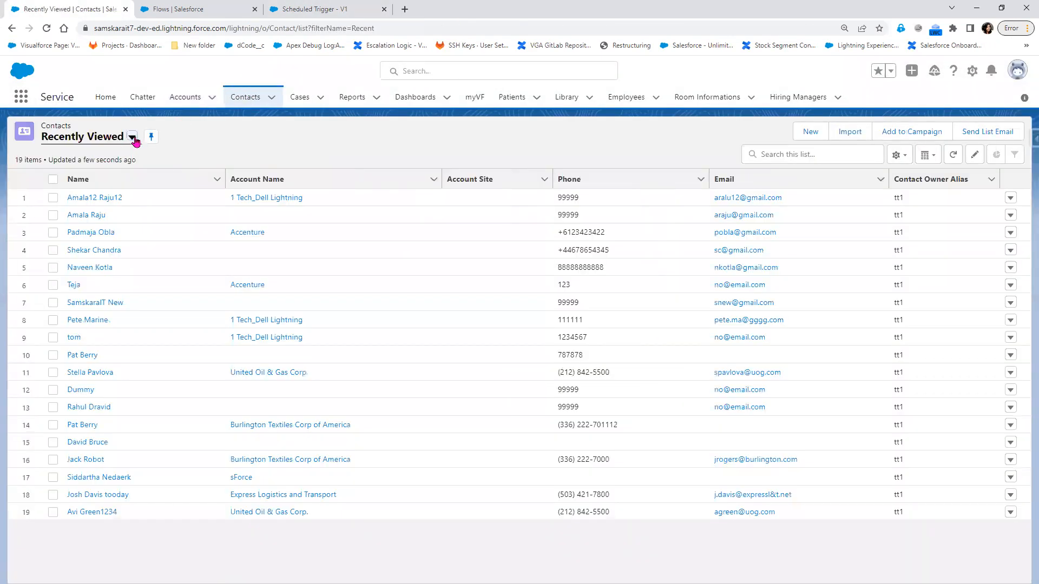
pyautogui.click(132, 138)
pyautogui.click(102, 176)
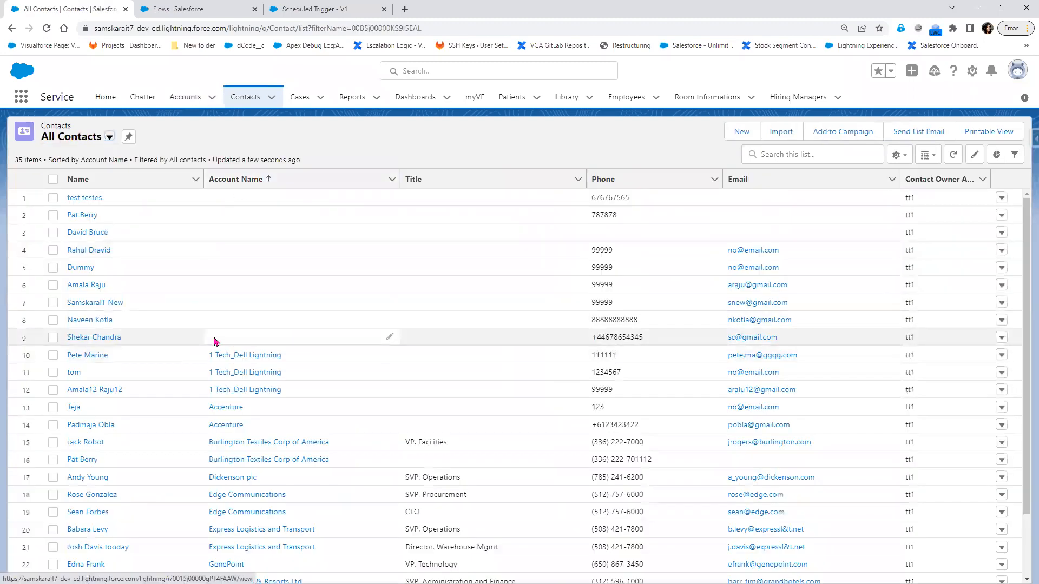
# Step: Return to the flow's debug run and expand the second iteration's Loop, Assignment of Variable and update Contact entries to examine their details
pyautogui.click(306, 16)
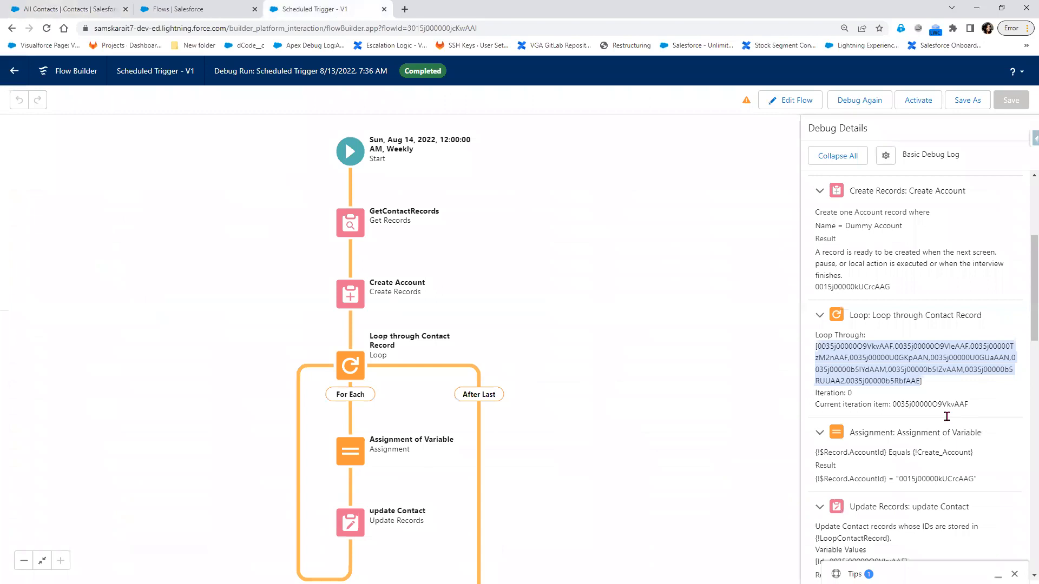
pyautogui.scroll(-3, 882, 418)
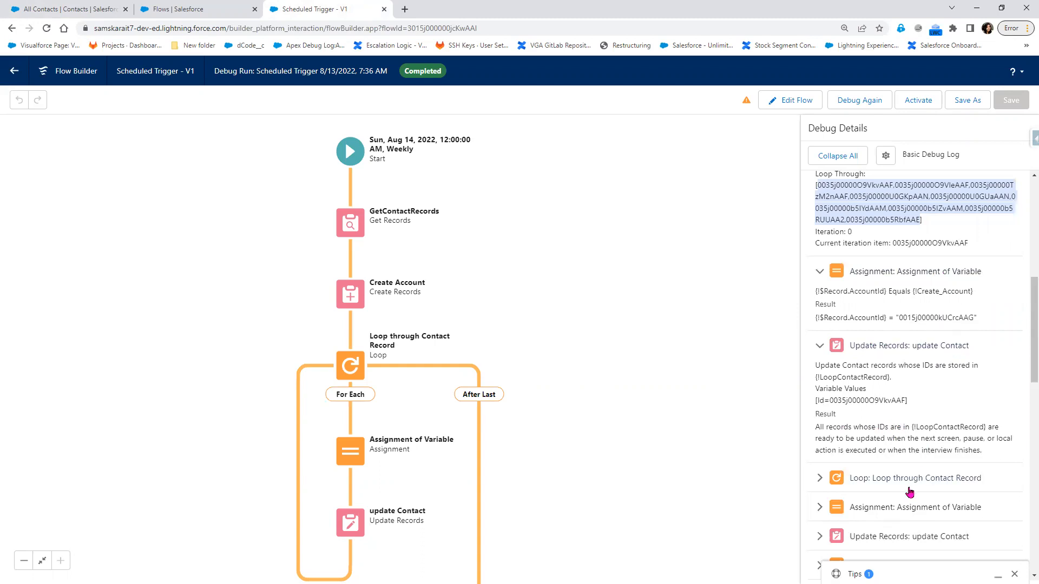
pyautogui.click(846, 477)
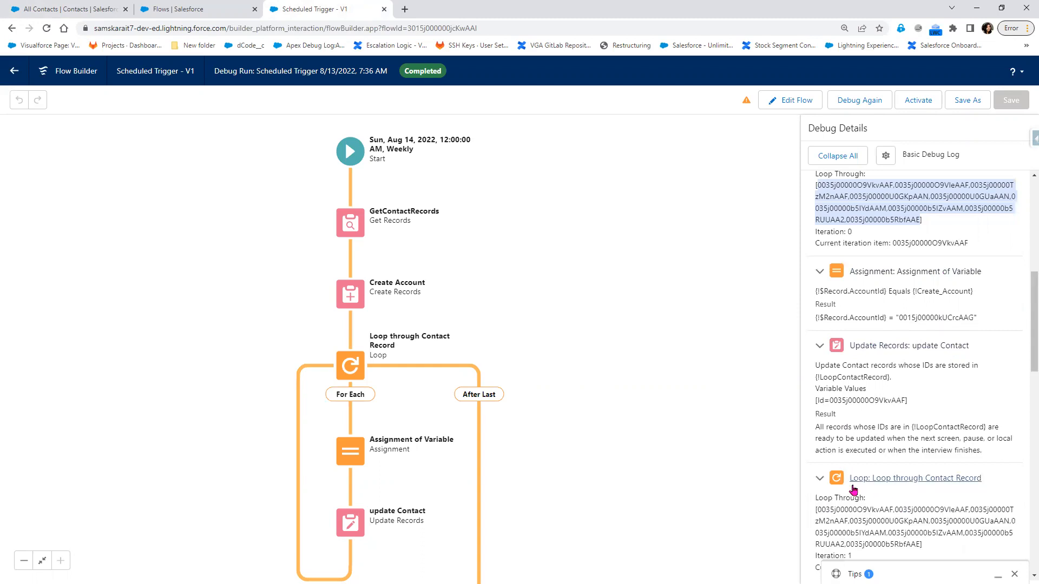
pyautogui.scroll(-1, 851, 485)
pyautogui.scroll(-3, 852, 485)
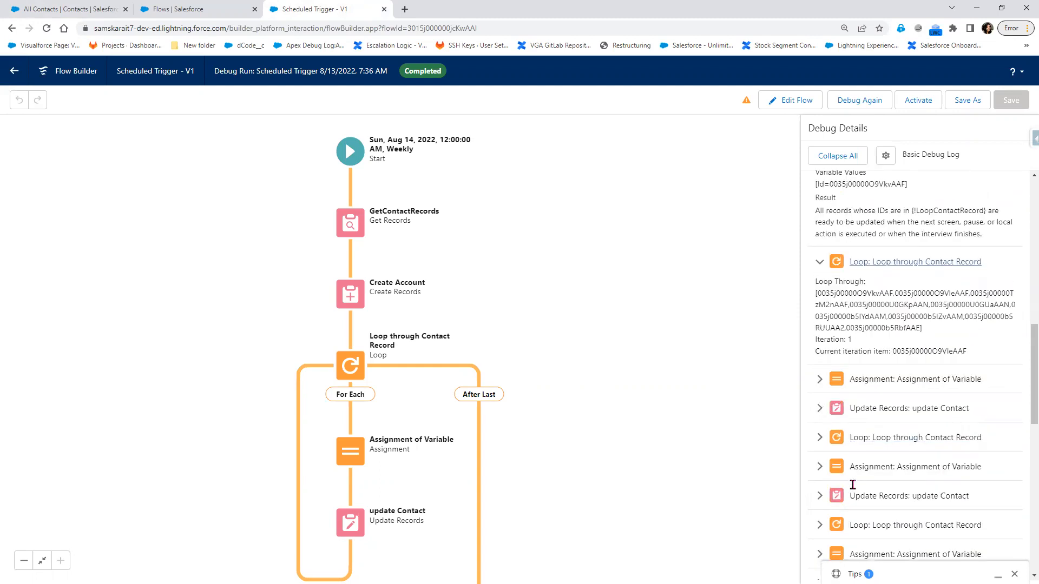
pyautogui.click(820, 381)
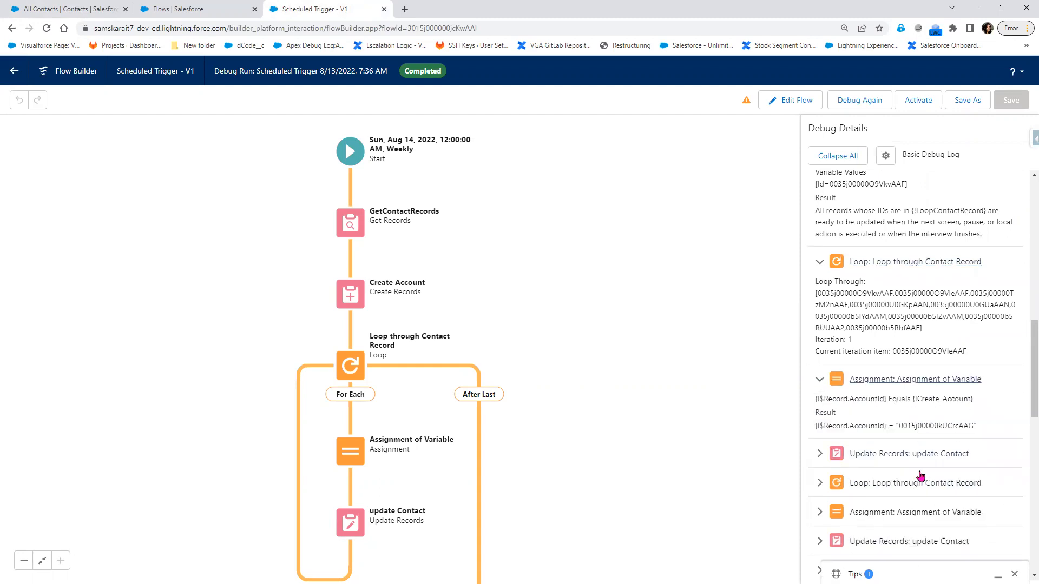
pyautogui.click(820, 454)
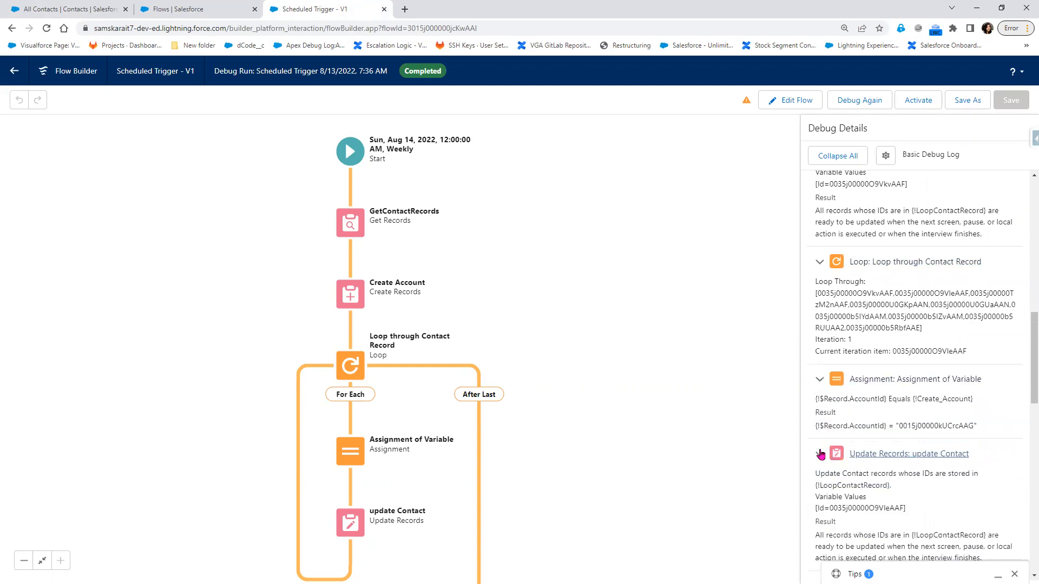
pyautogui.scroll(-1, 892, 499)
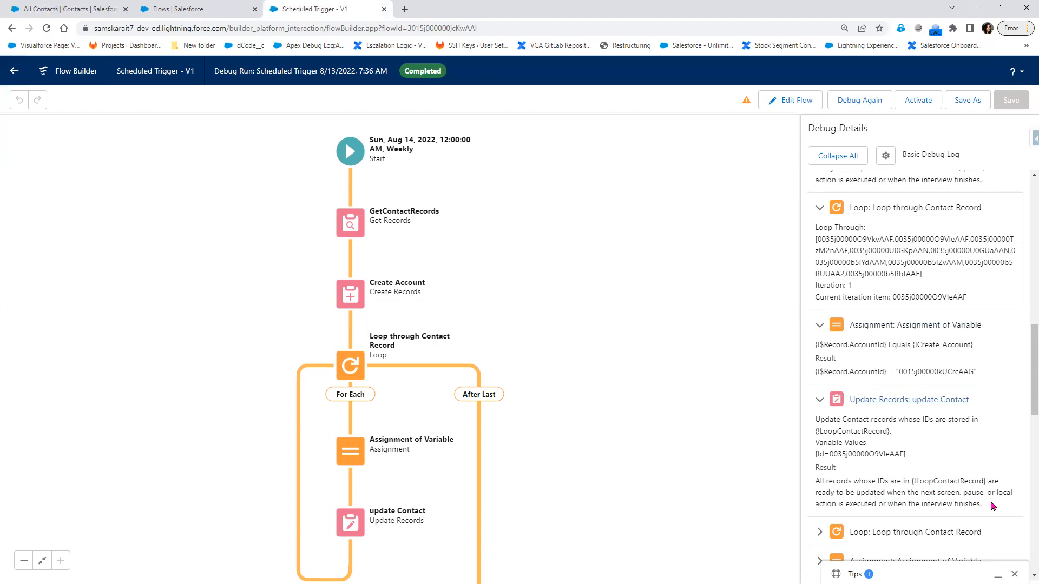
# Step: Review the remaining loop iterations in the debug log, expanding the next Loop through Contact Record entry
pyautogui.scroll(-2, 993, 506)
pyautogui.scroll(-2, 971, 523)
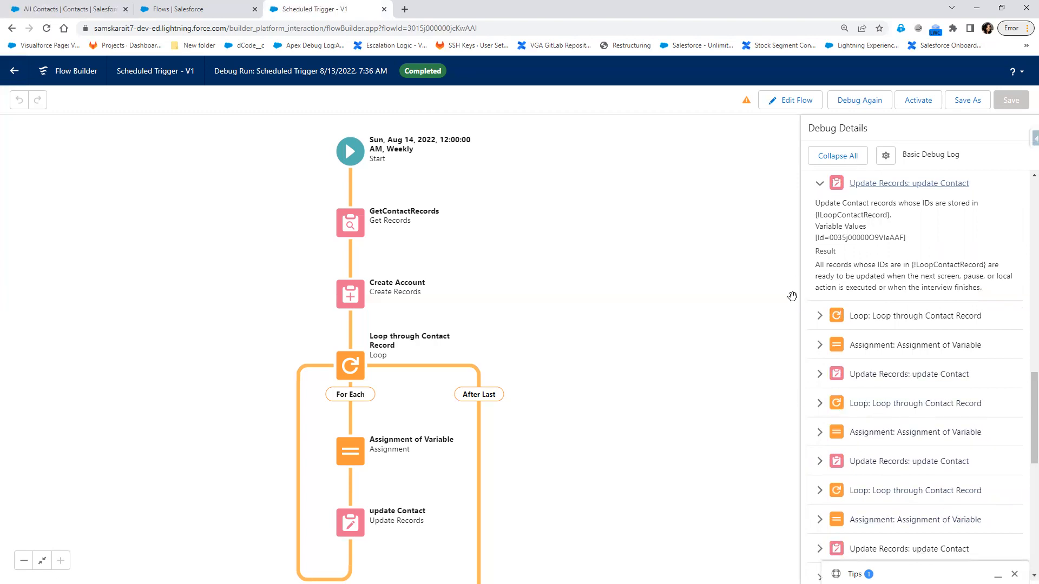
pyautogui.click(819, 316)
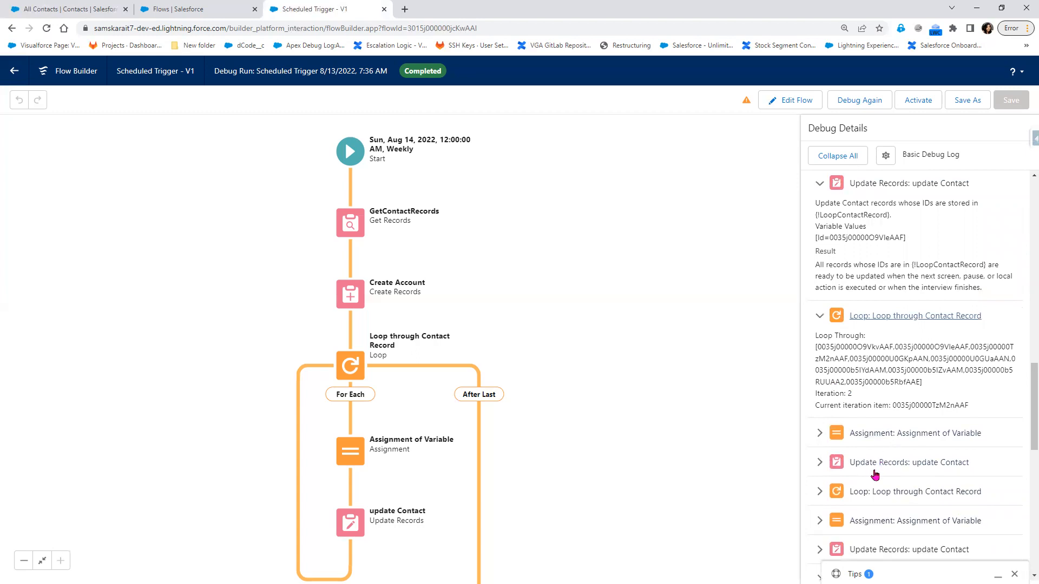
pyautogui.scroll(-3, 872, 492)
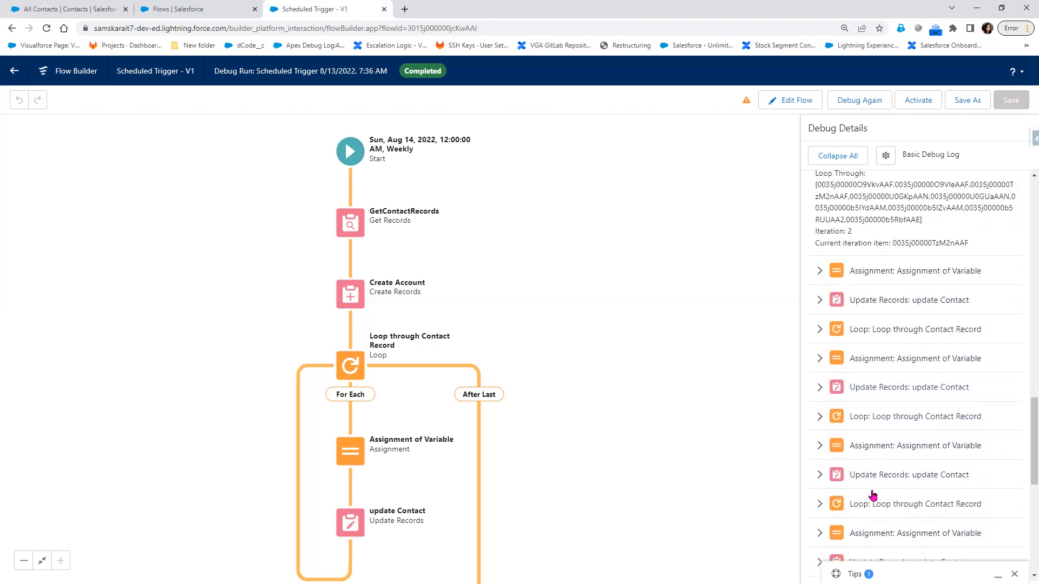
pyautogui.scroll(-1, 872, 495)
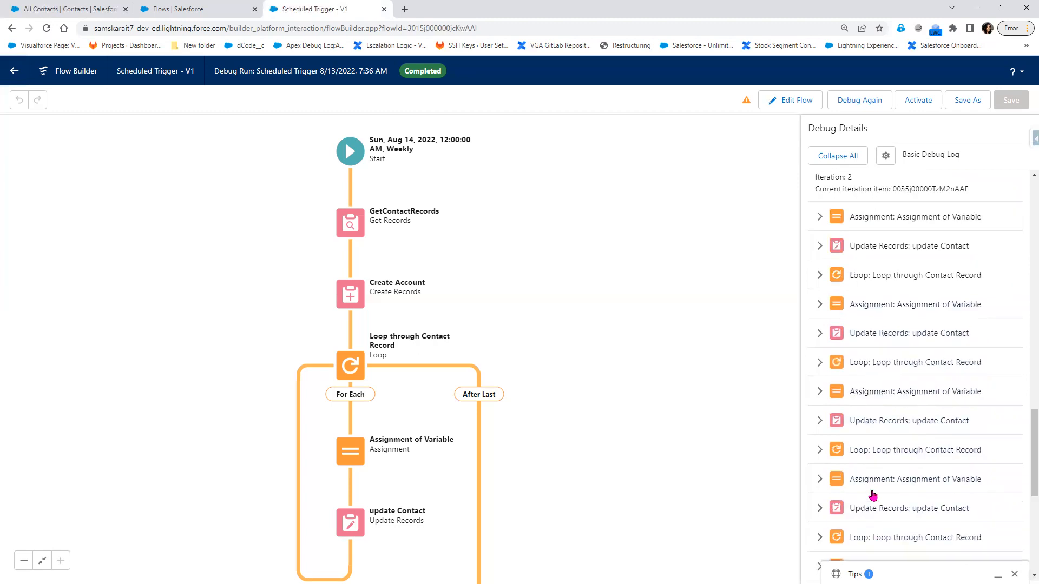
# Step: Return to editing the flow, delete the Assignment of Variable element, and check the update Contact element's settings
pyautogui.click(773, 102)
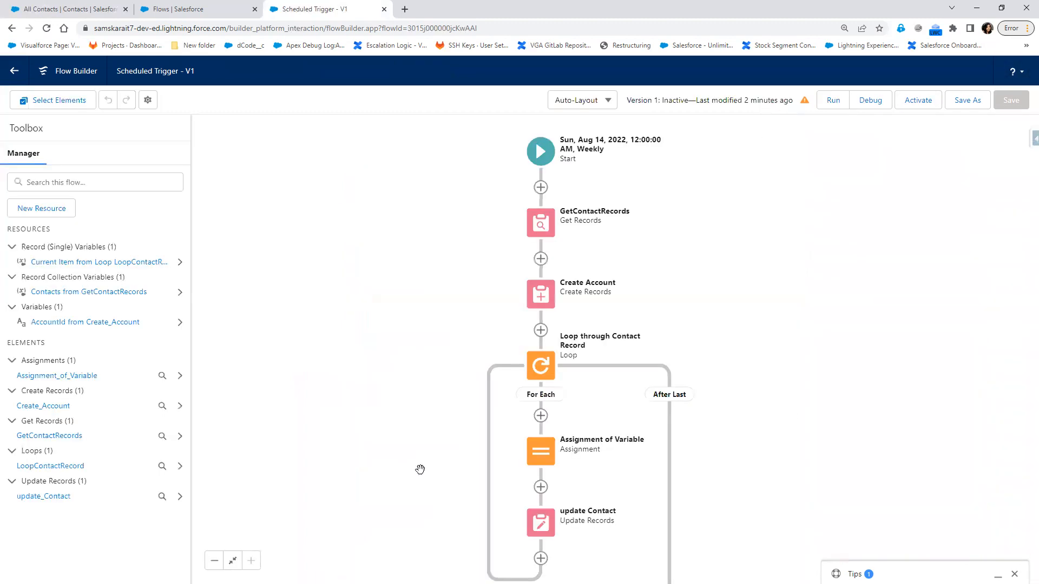
pyautogui.click(540, 453)
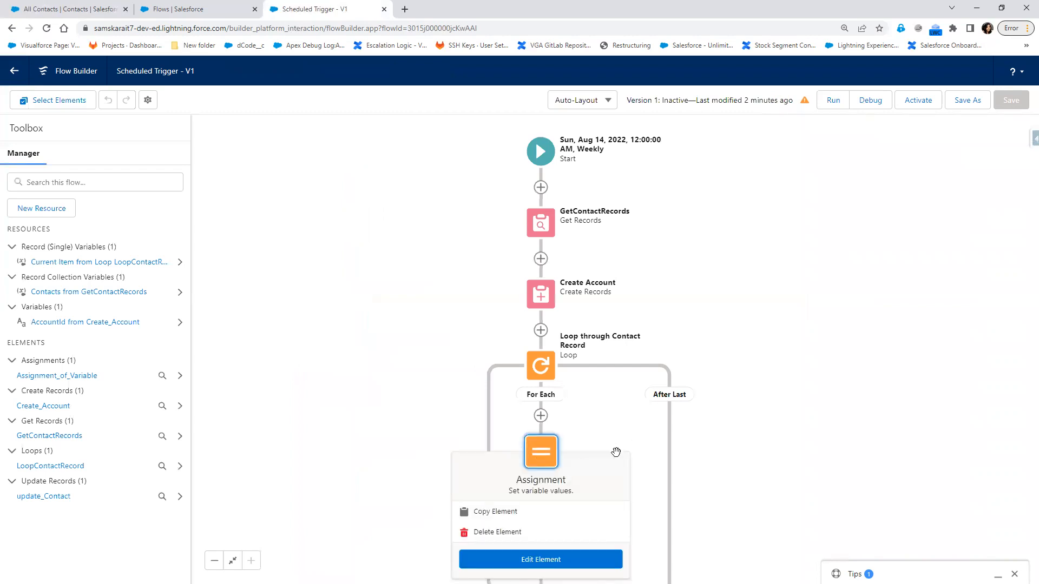
pyautogui.click(508, 536)
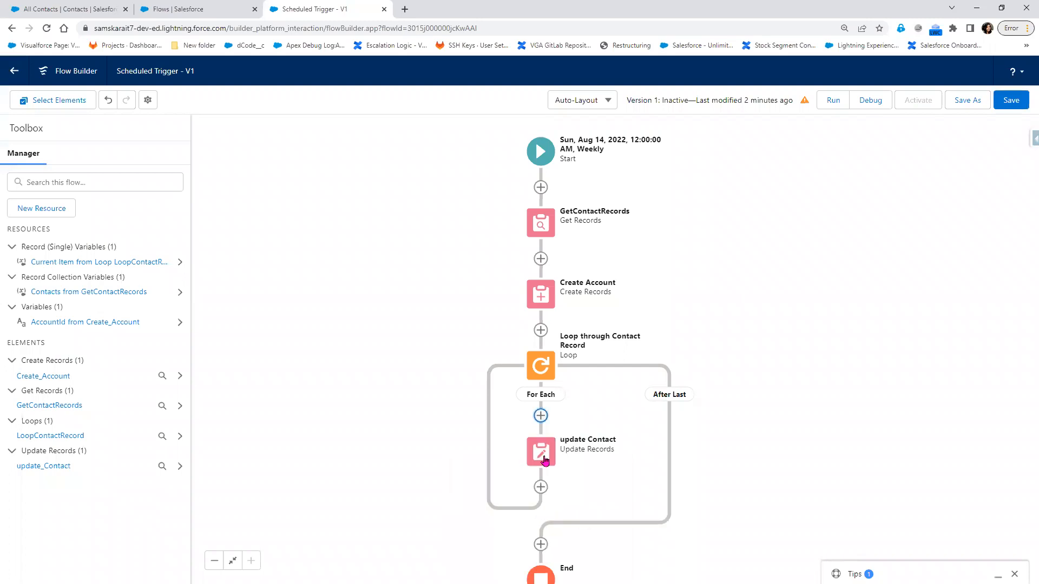
pyautogui.doubleClick(543, 459)
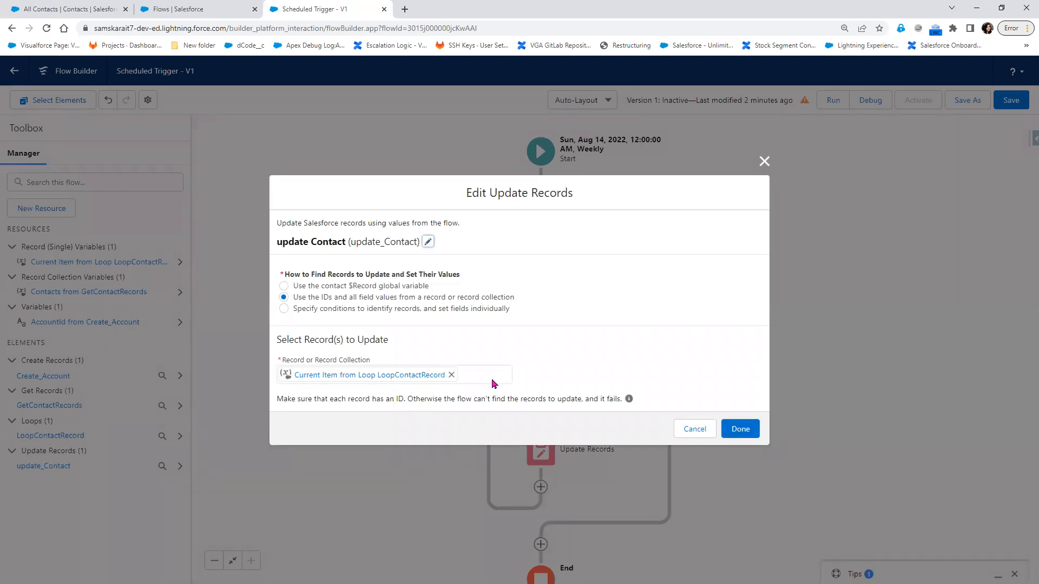
pyautogui.click(741, 428)
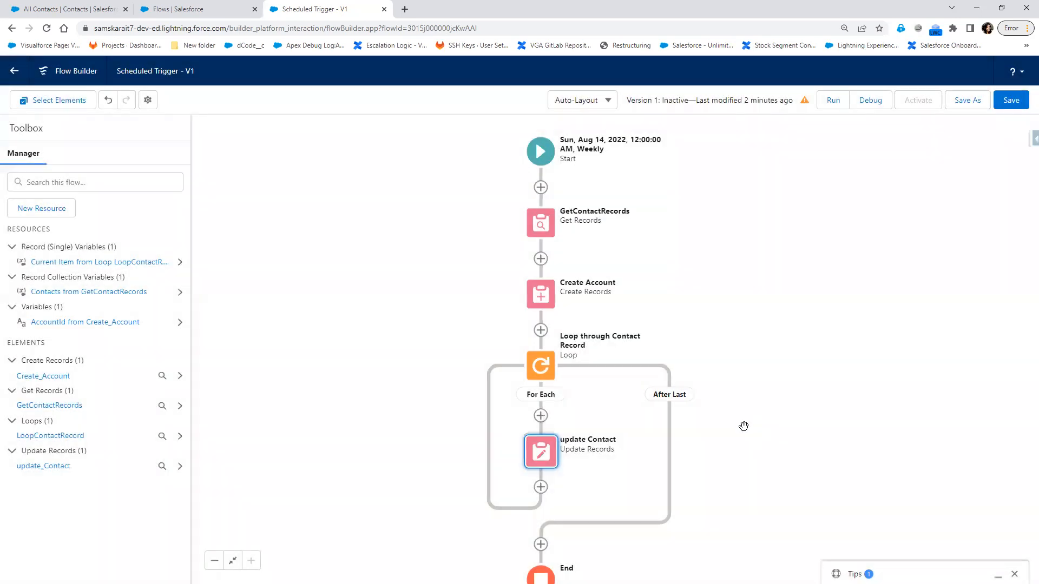
# Step: Add fault paths to the GetContactRecords, Create Account and update Contact elements
pyautogui.click(543, 222)
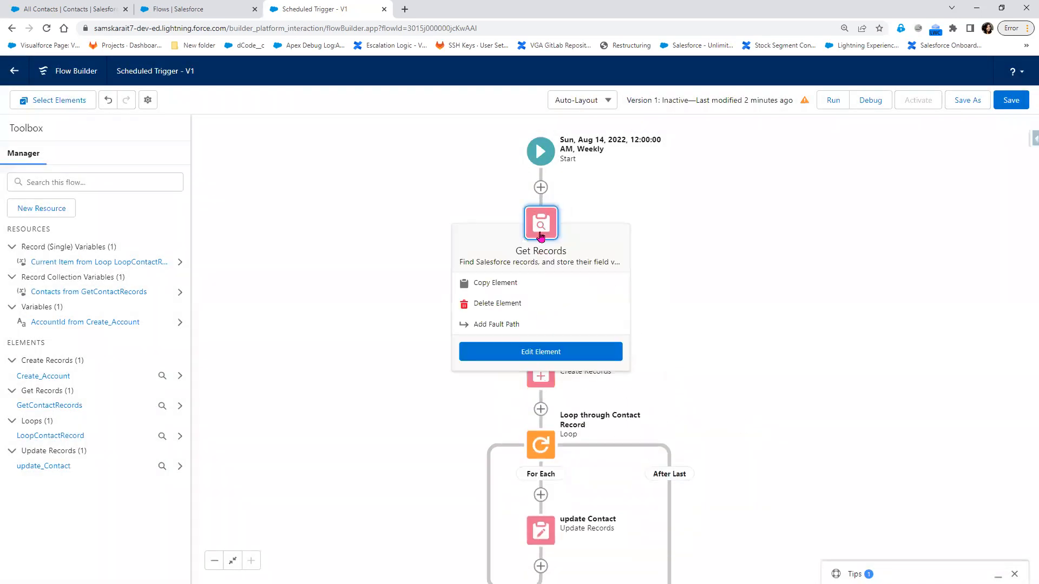
pyautogui.click(523, 325)
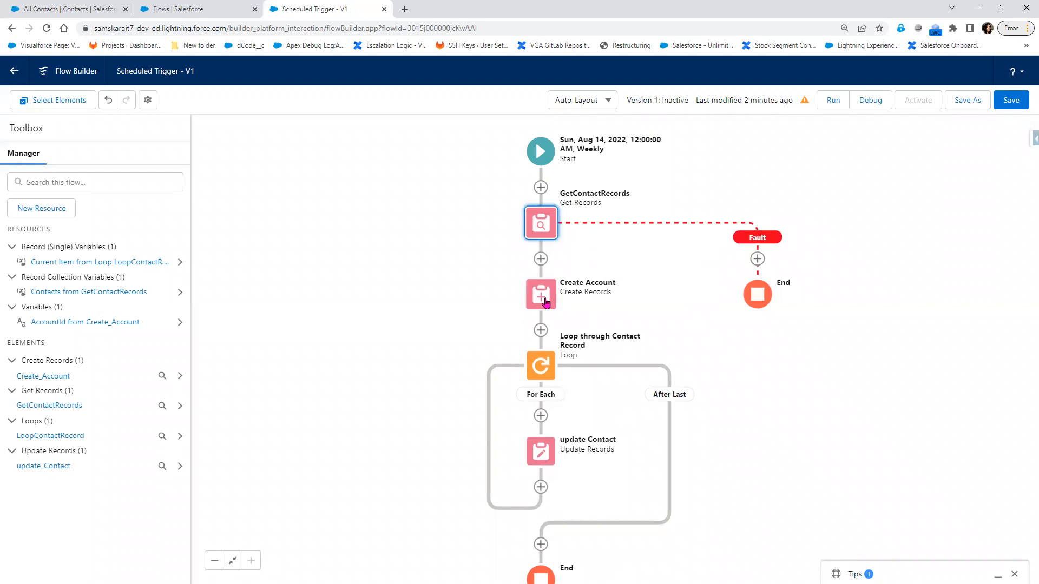
pyautogui.click(545, 302)
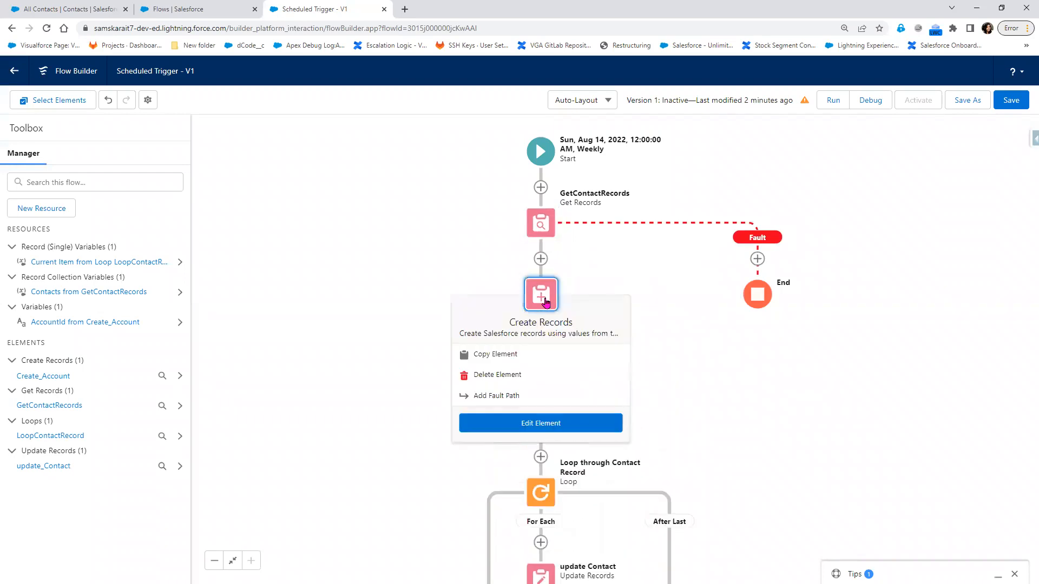
pyautogui.click(519, 394)
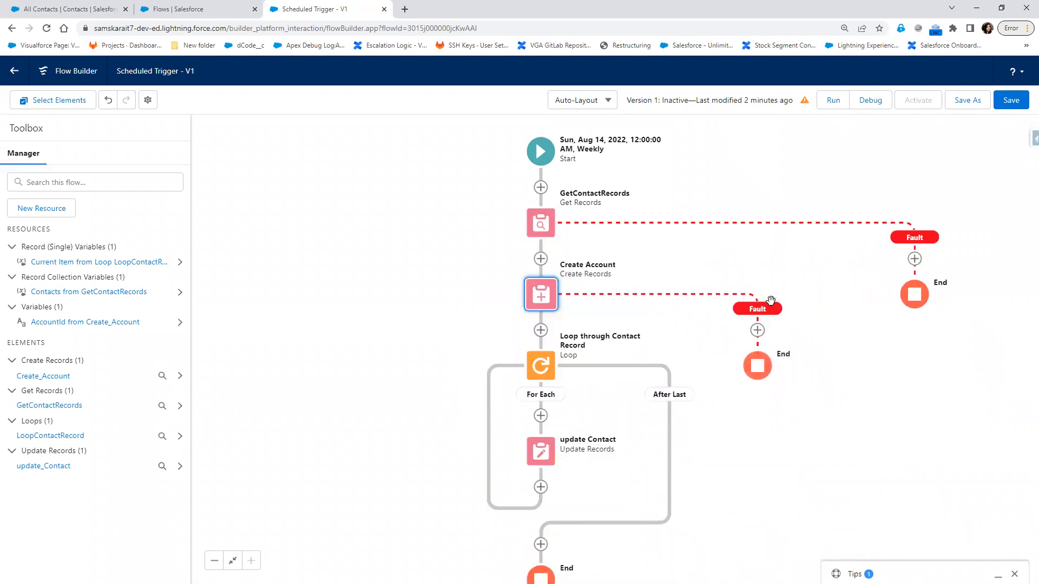
pyautogui.click(539, 457)
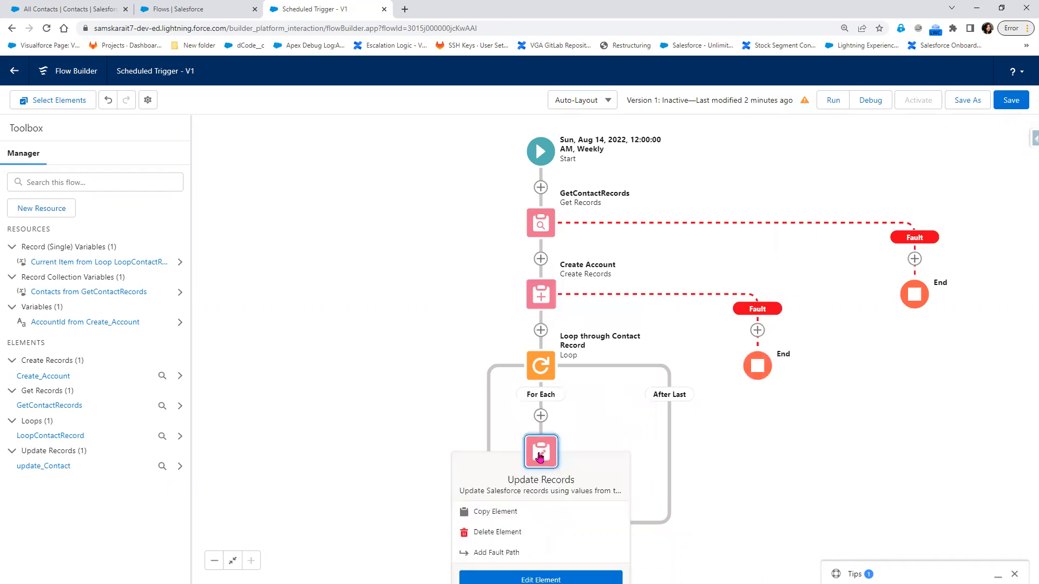
pyautogui.click(513, 554)
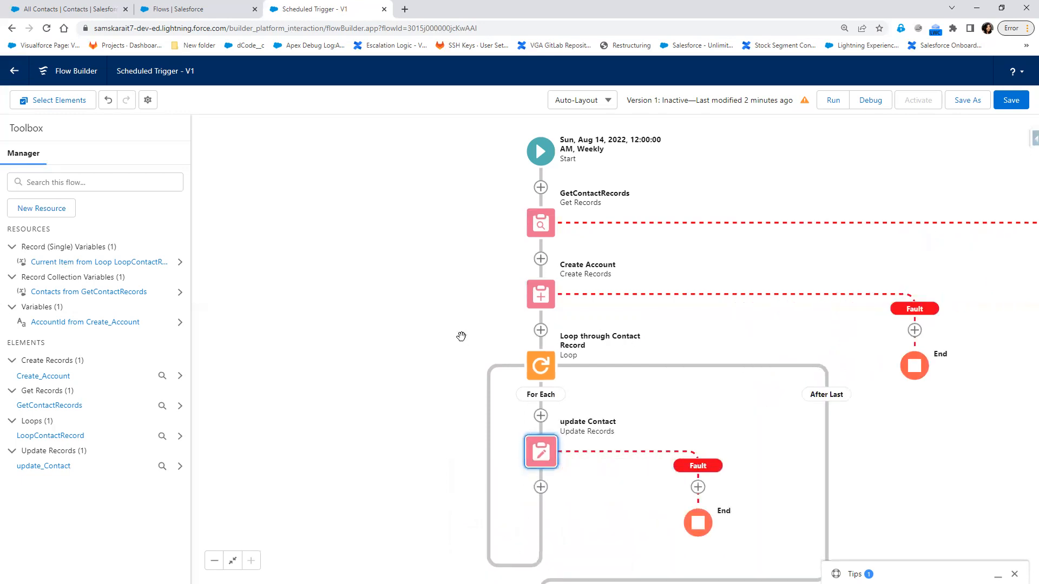
# Step: Save the Scheduled Trigger flow and dismiss the list of issues
pyautogui.hotkey('ctrl', '-')
pyautogui.hotkey('ctrl', '-')
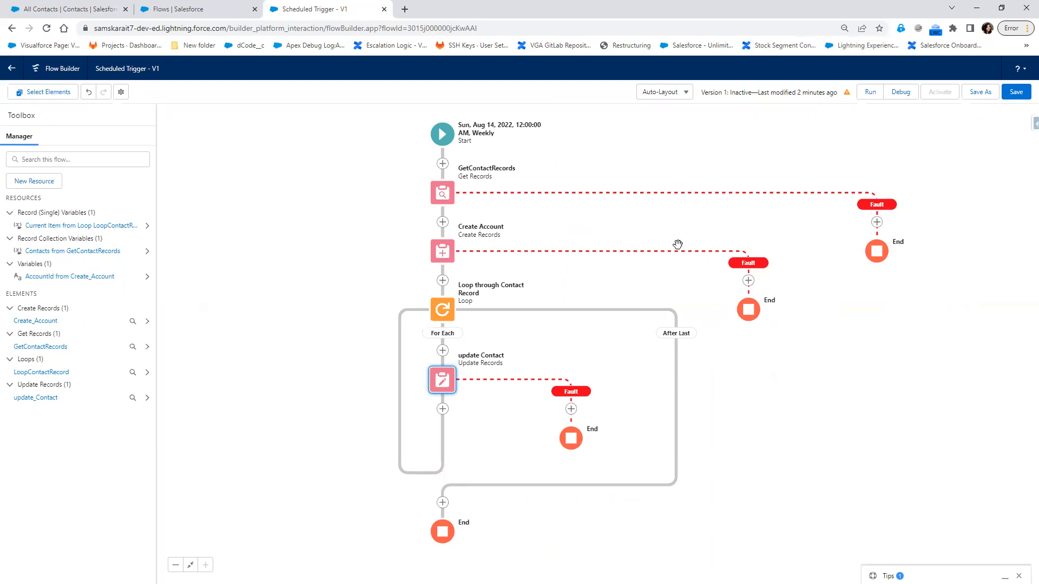
pyautogui.click(1015, 93)
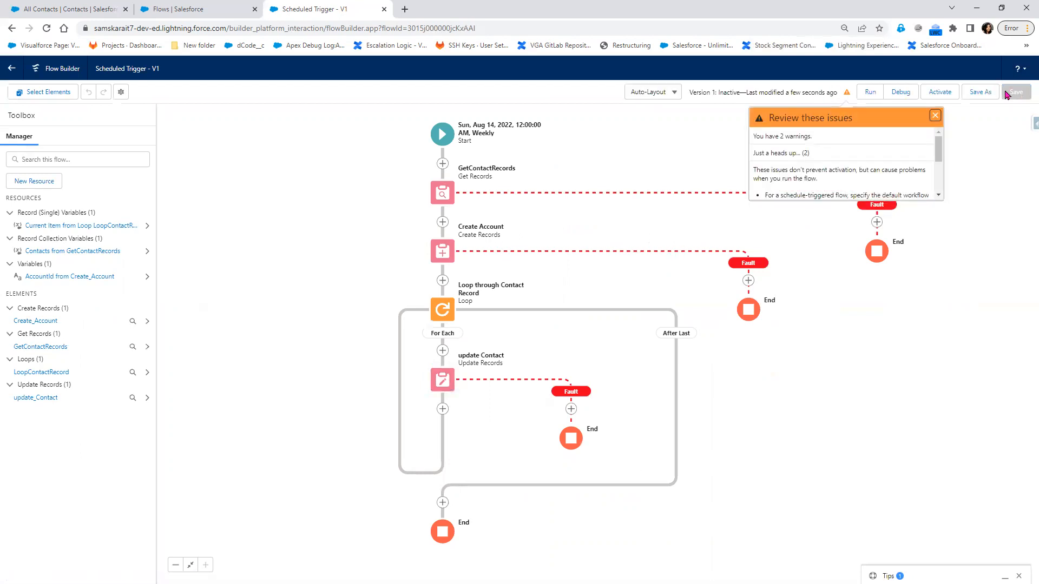
pyautogui.click(935, 116)
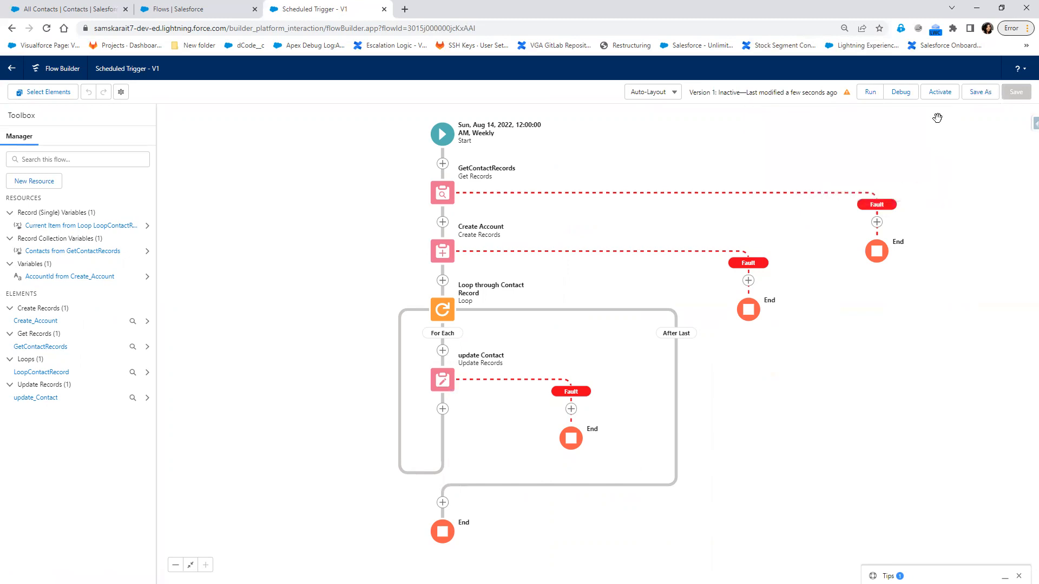
# Step: Run the flow in debug mode without rollback and look through the resulting debug details
pyautogui.click(908, 99)
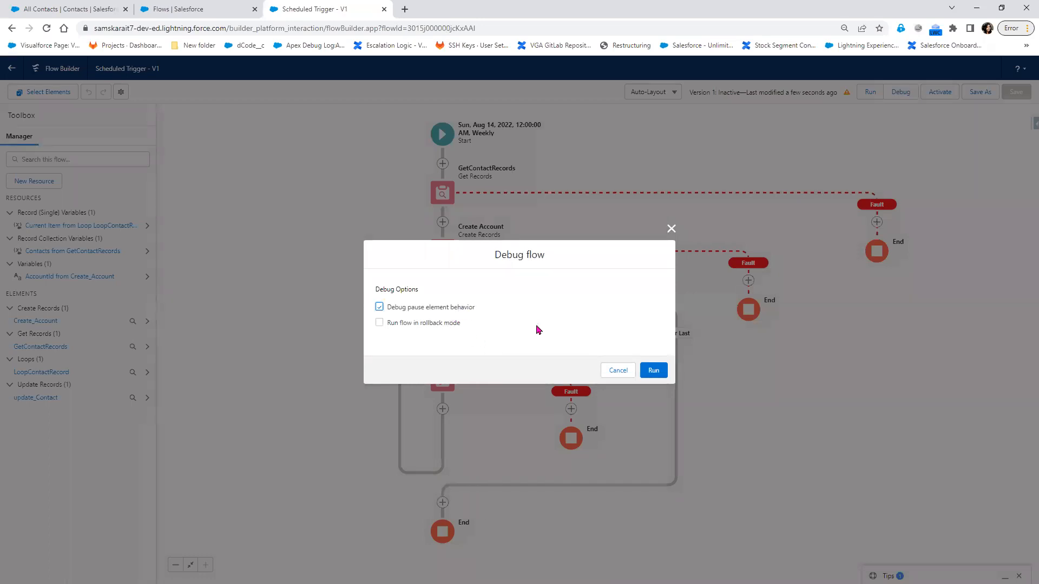
pyautogui.click(651, 372)
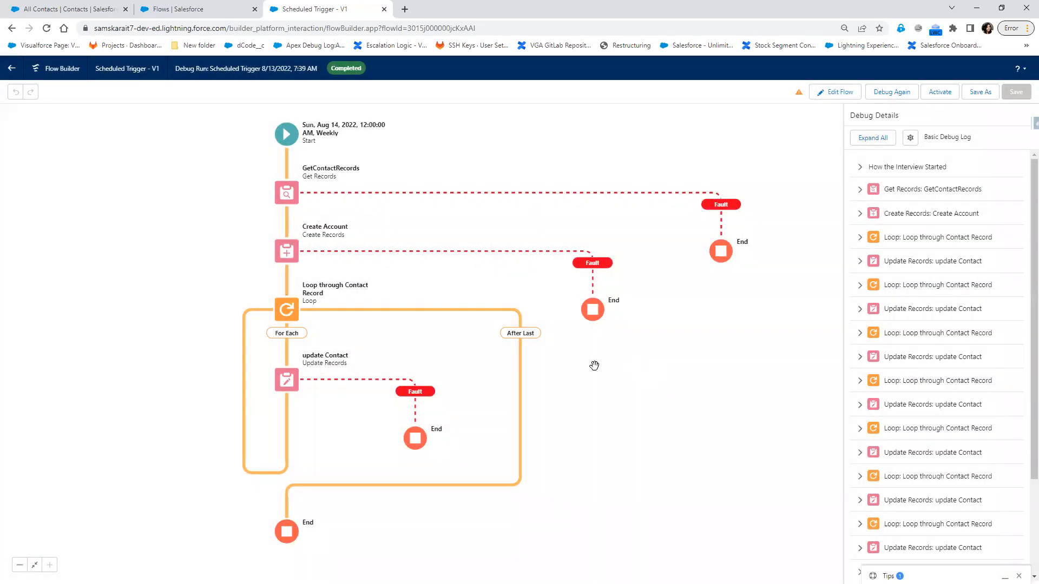
pyautogui.scroll(-1, 986, 488)
pyautogui.scroll(-2, 985, 490)
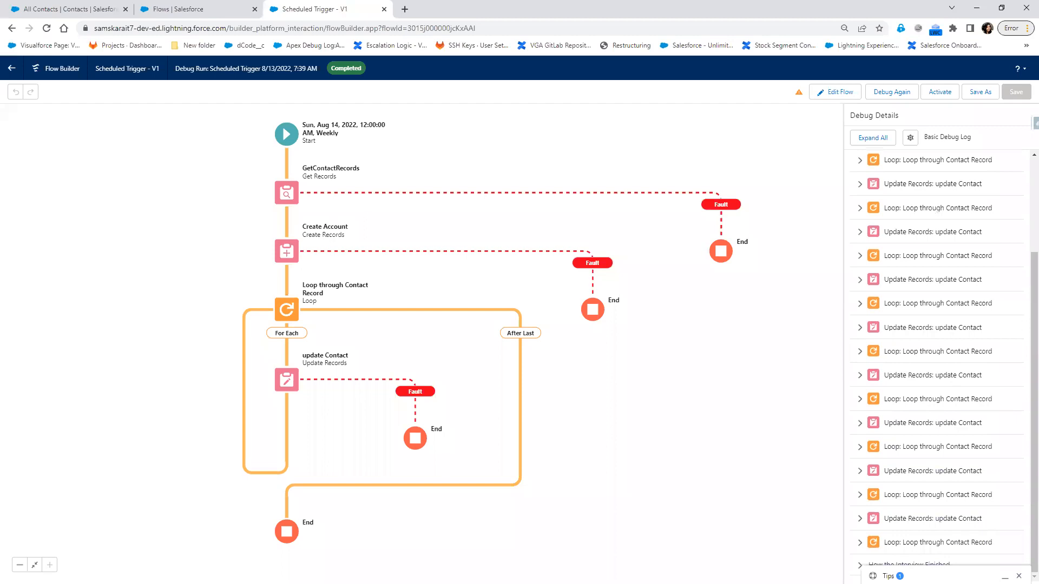
pyautogui.click(1019, 576)
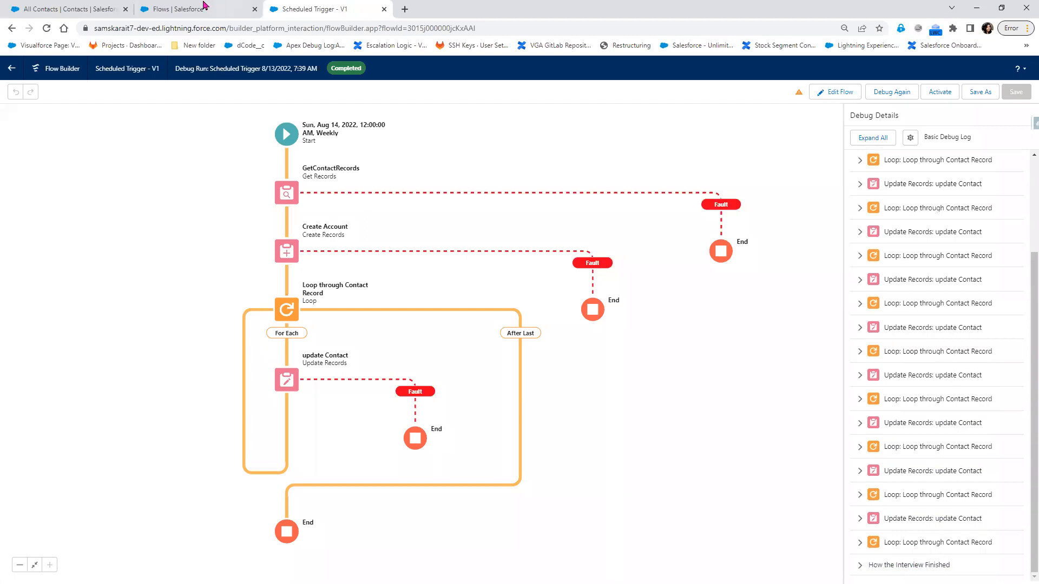
# Step: Reload the All Contacts list to check the contacts' account names, and return to the Scheduled Trigger flow
pyautogui.click(65, 10)
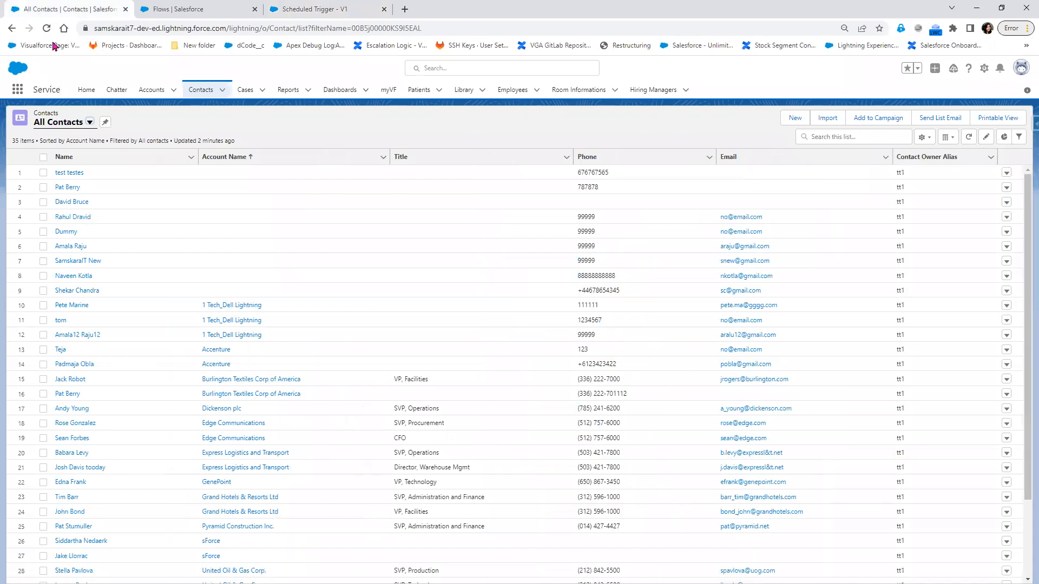
pyautogui.click(47, 30)
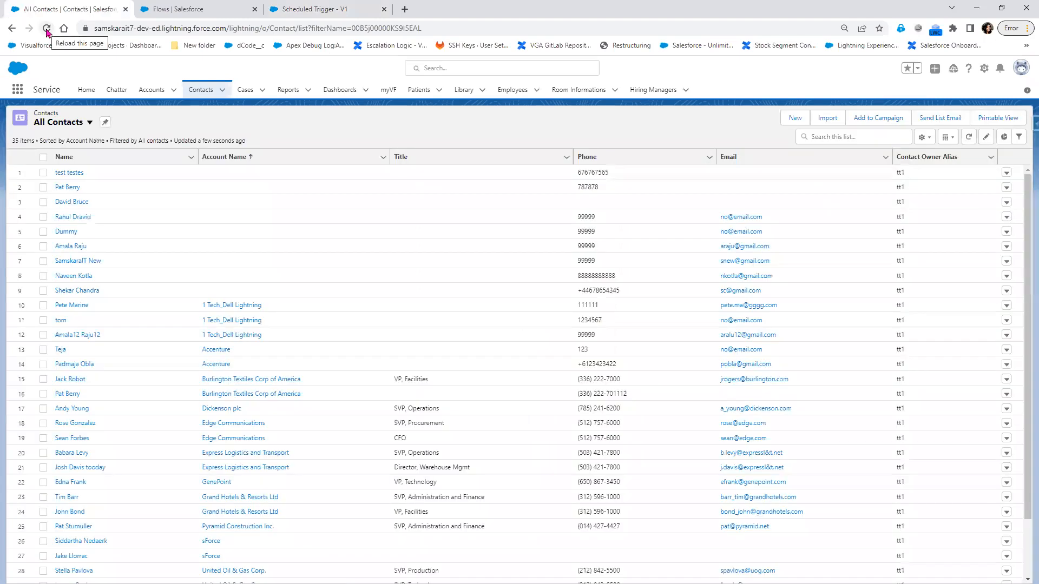
pyautogui.click(193, 11)
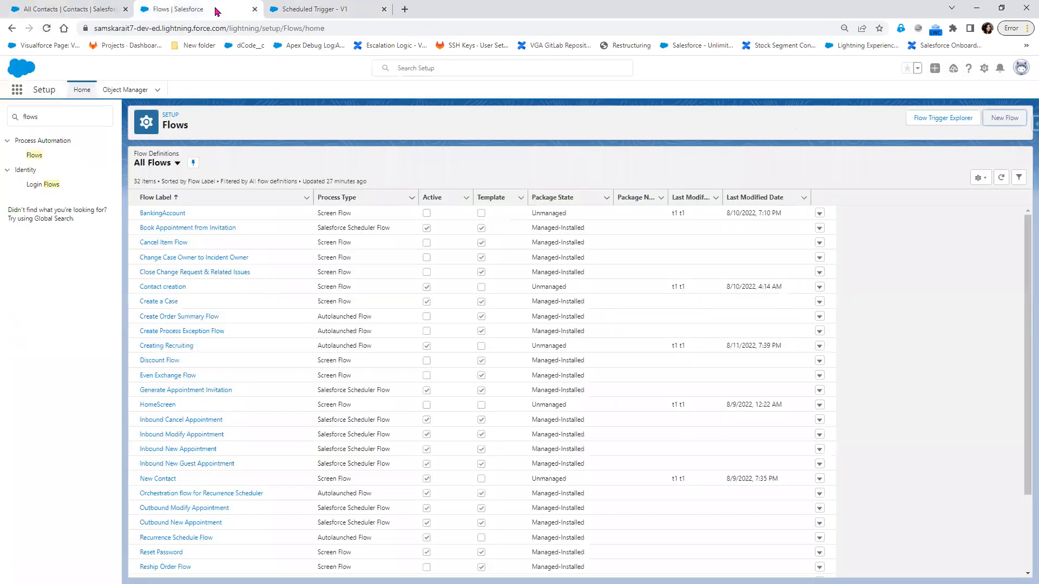
pyautogui.click(299, 12)
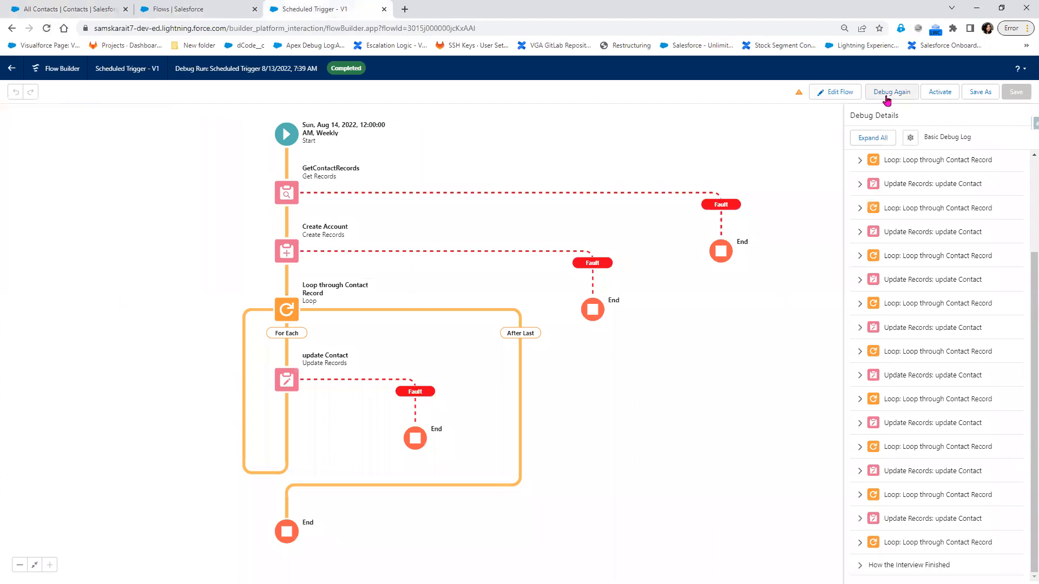
# Step: Switch the update Contact element to specifying conditions and setting fields individually, with Contact as its object
pyautogui.click(820, 92)
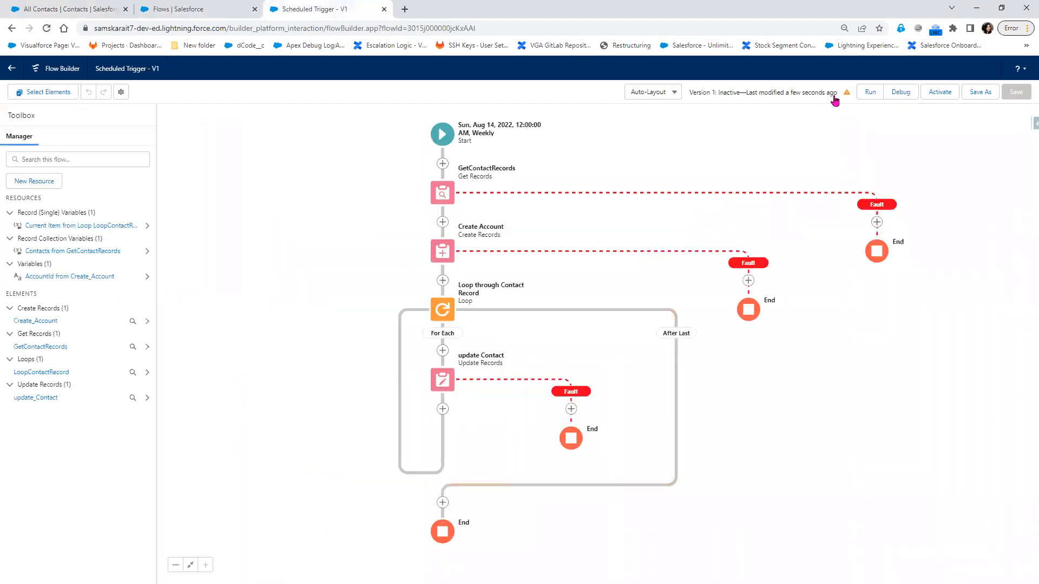
pyautogui.doubleClick(445, 384)
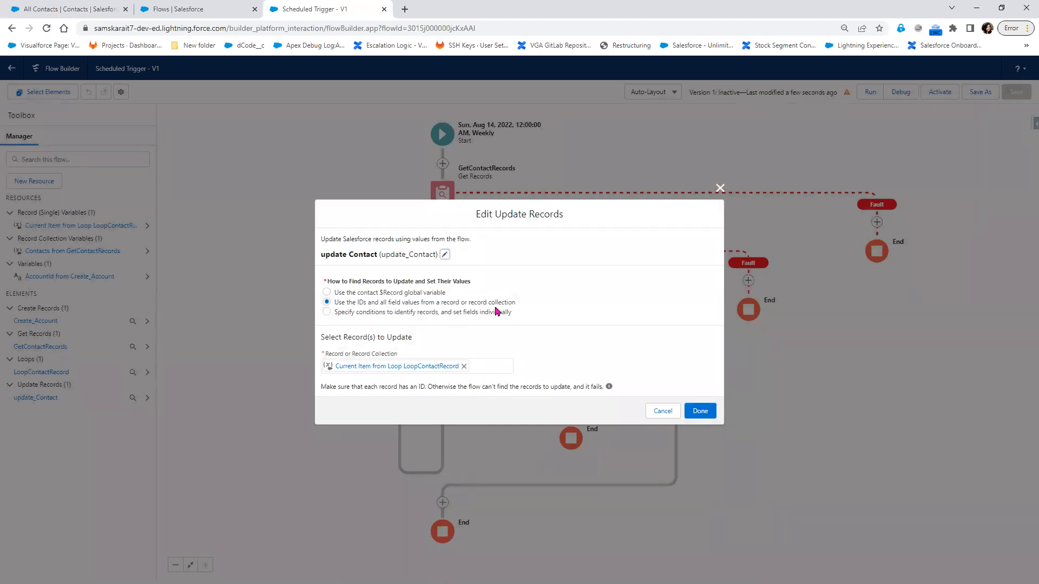
pyautogui.click(341, 312)
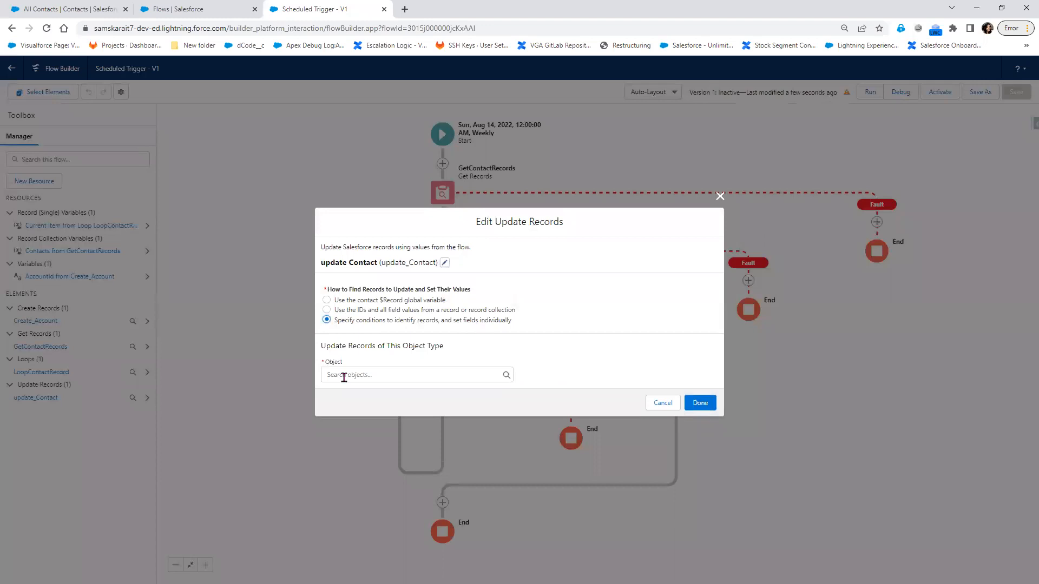
pyautogui.click(362, 374)
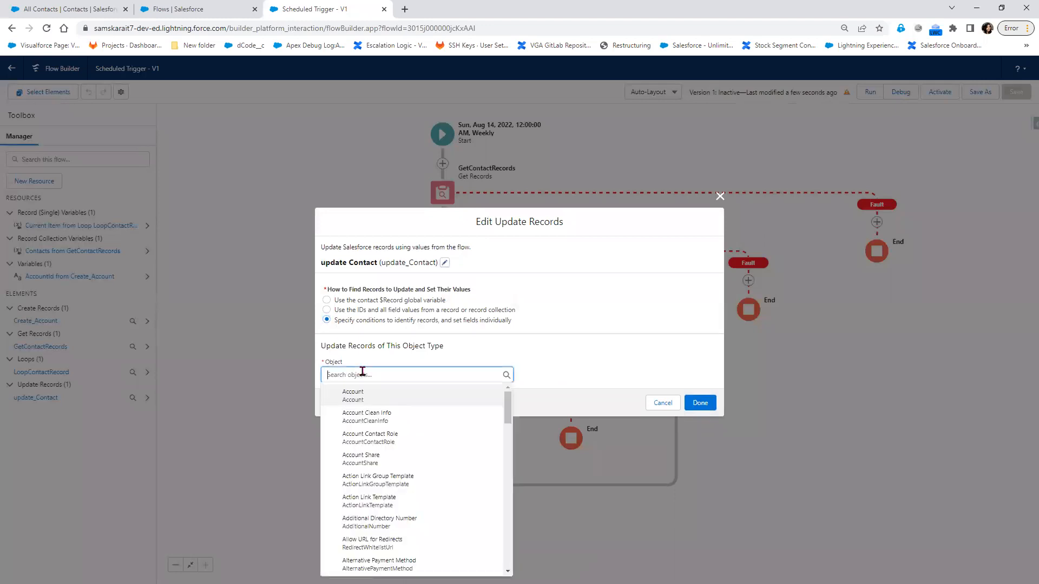
pyautogui.write('c')
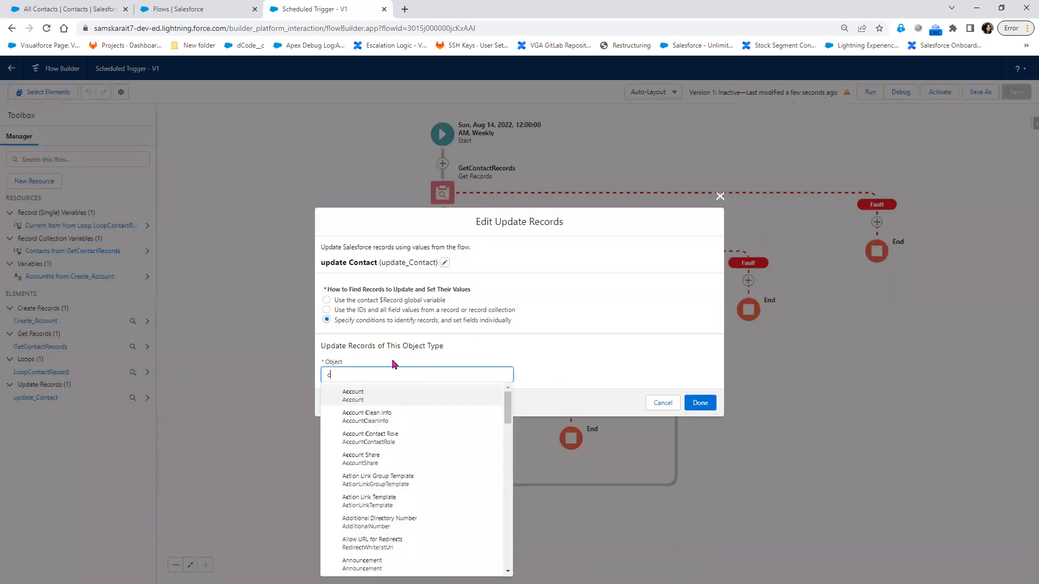
pyautogui.write('ontact')
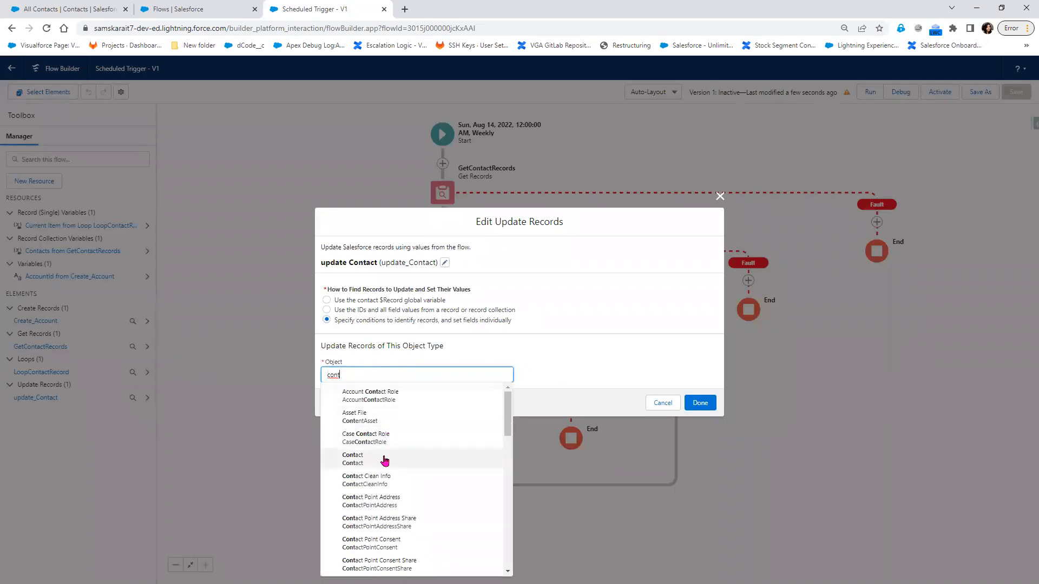
pyautogui.click(383, 459)
# Step: Filter the Contact records to update by AccountId Equals Empty String (Not Null)
pyautogui.click(398, 372)
pyautogui.click(397, 393)
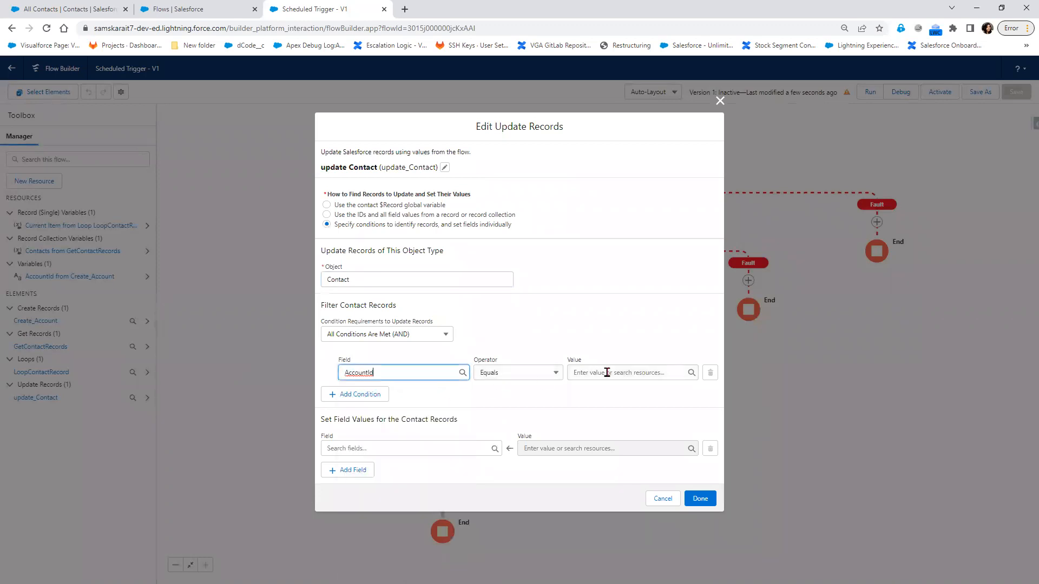
pyautogui.click(606, 372)
pyautogui.click(623, 430)
# Step: Set the AccountId field of the filtered contacts to the AccountId from Create_Account, finish the update element, and save the flow
pyautogui.click(374, 447)
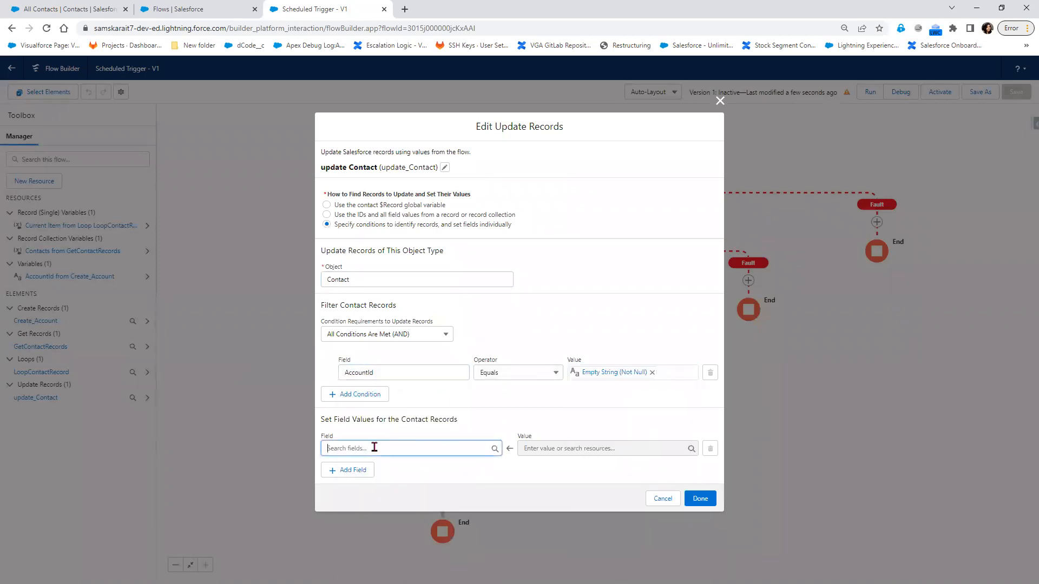
pyautogui.click(393, 259)
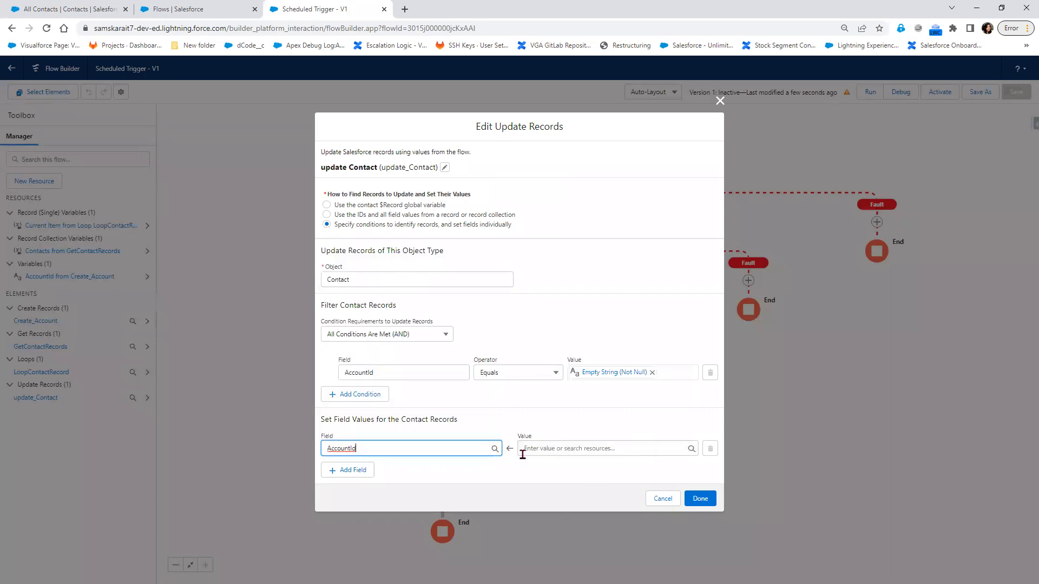
pyautogui.click(544, 448)
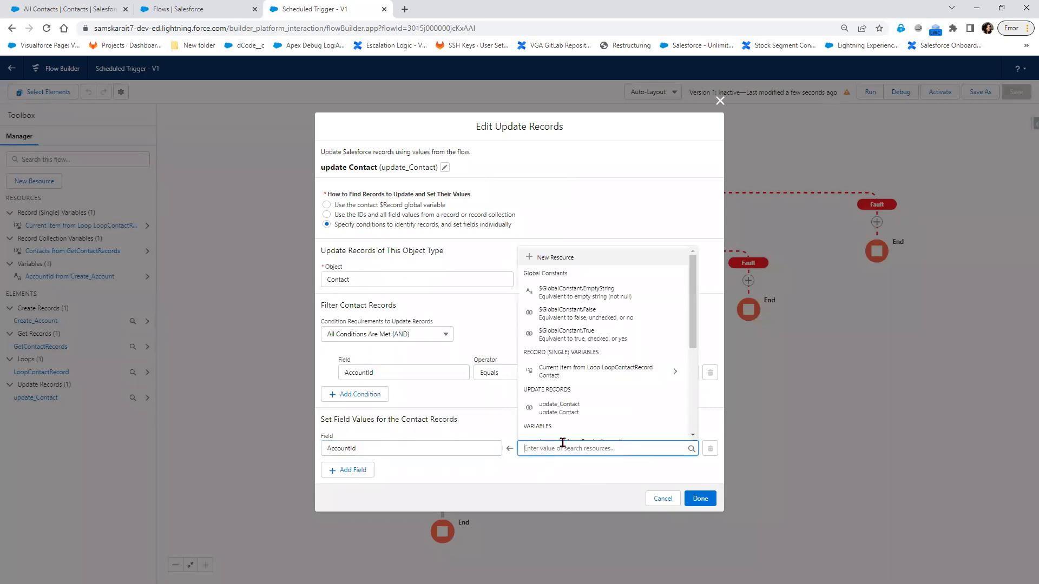
pyautogui.scroll(-1, 618, 422)
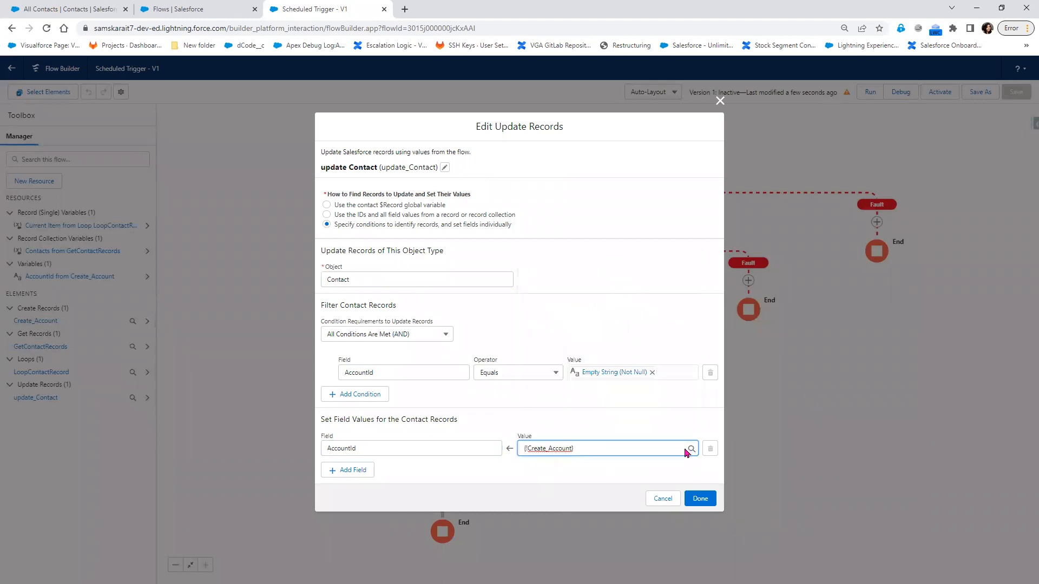
pyautogui.click(707, 498)
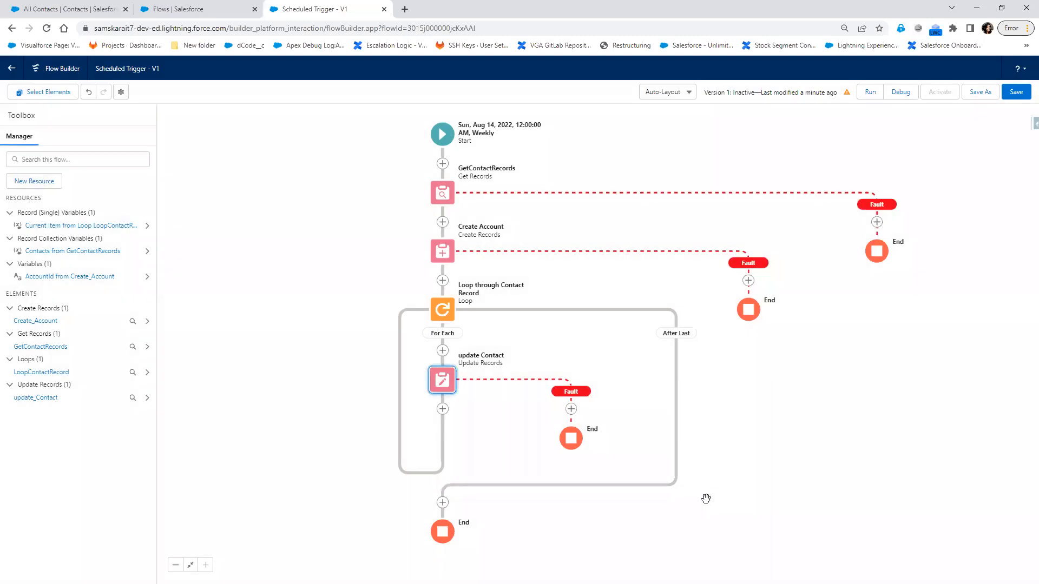
pyautogui.click(1015, 96)
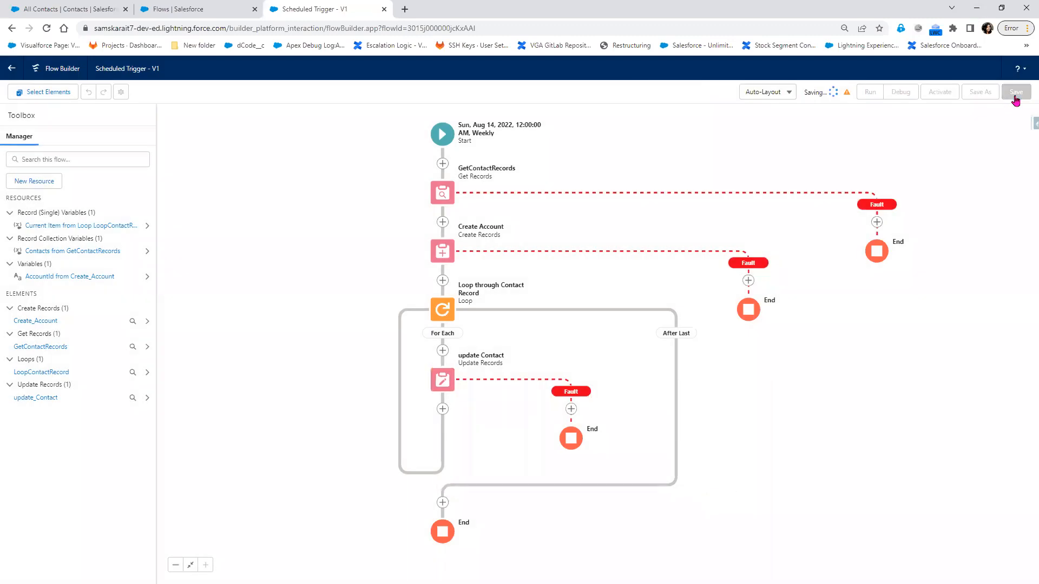
pyautogui.click(929, 121)
# Step: Debug the saved flow with rollback mode off and look through the debug details to the end of the interview
pyautogui.click(900, 93)
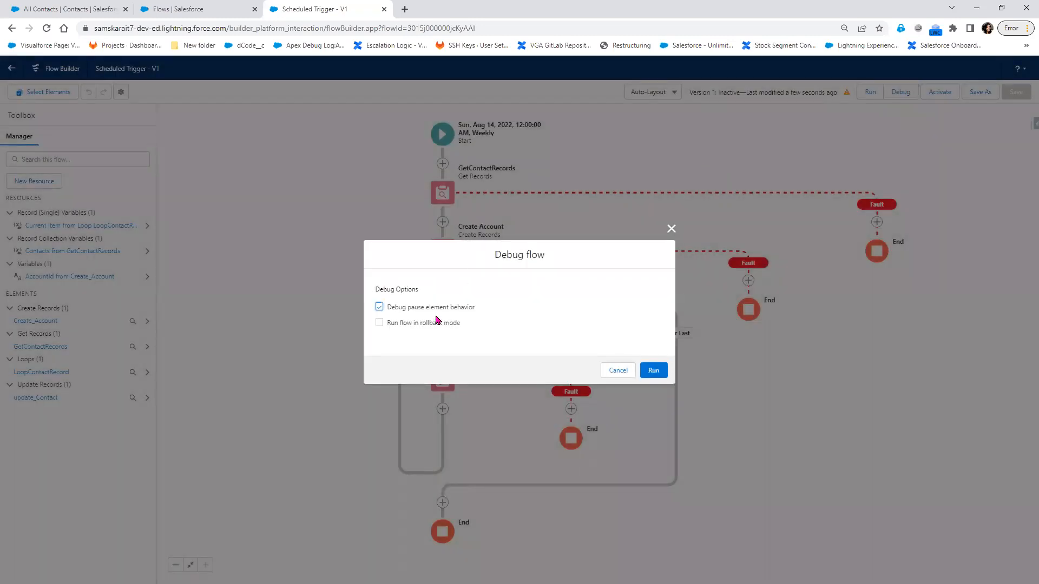
pyautogui.doubleClick(434, 323)
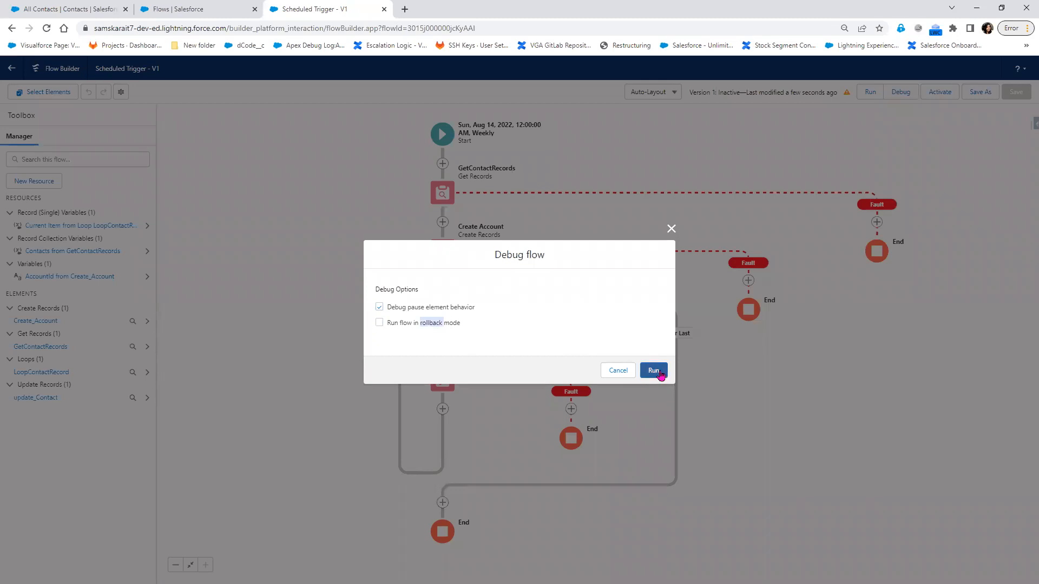
pyautogui.click(658, 373)
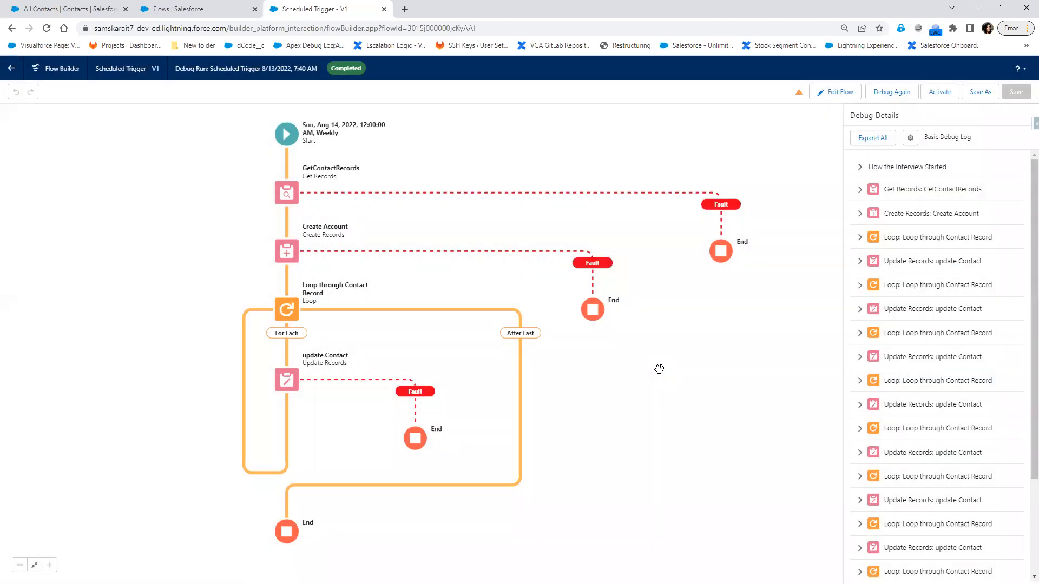
pyautogui.scroll(-5, 991, 497)
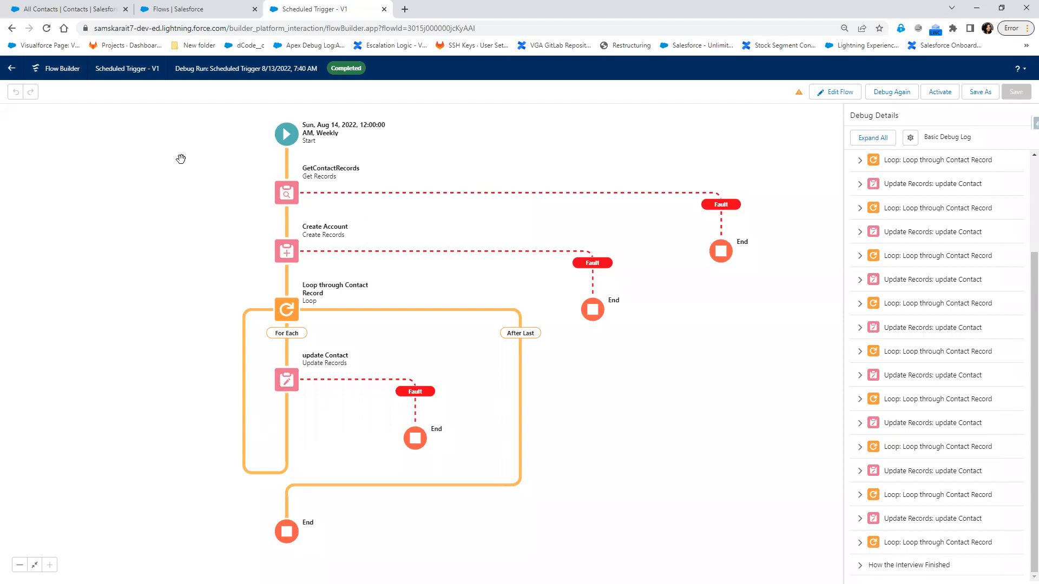
# Step: Reload the All Contacts list, sort it by Account Name in descending order, and check which accounts the contacts have
pyautogui.click(197, 9)
pyautogui.click(49, 6)
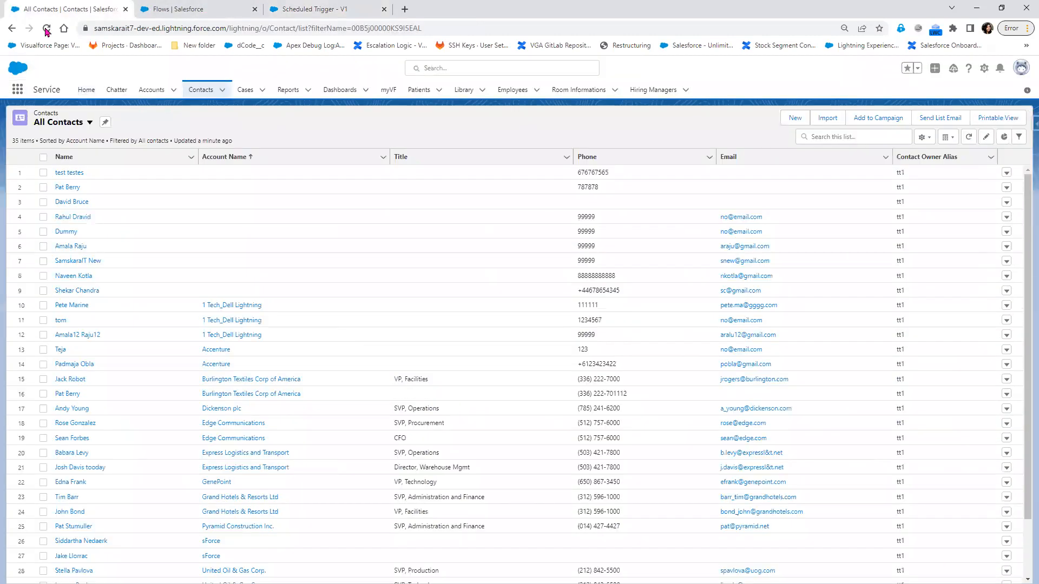
pyautogui.click(46, 28)
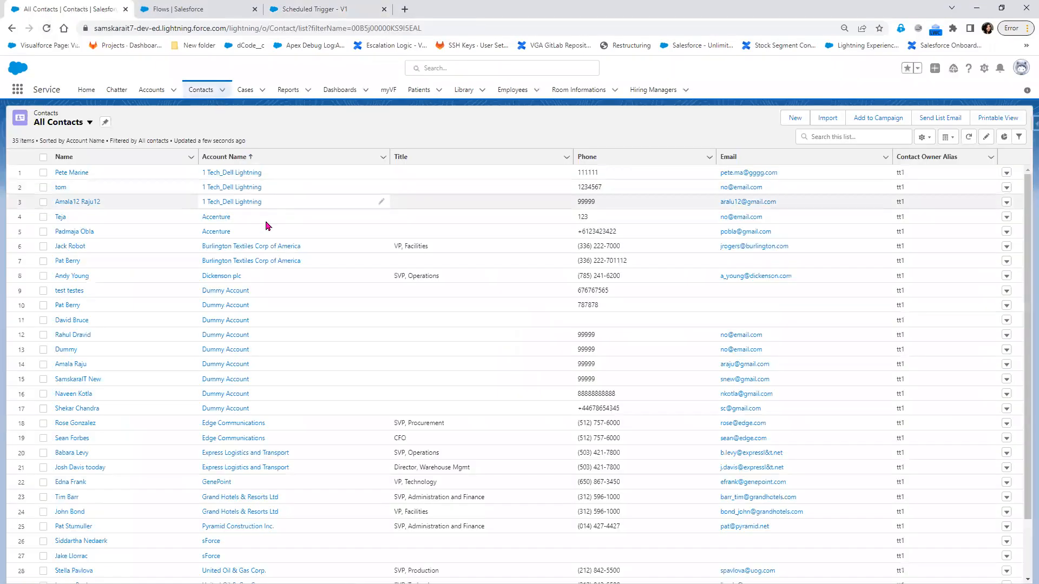
pyautogui.click(226, 158)
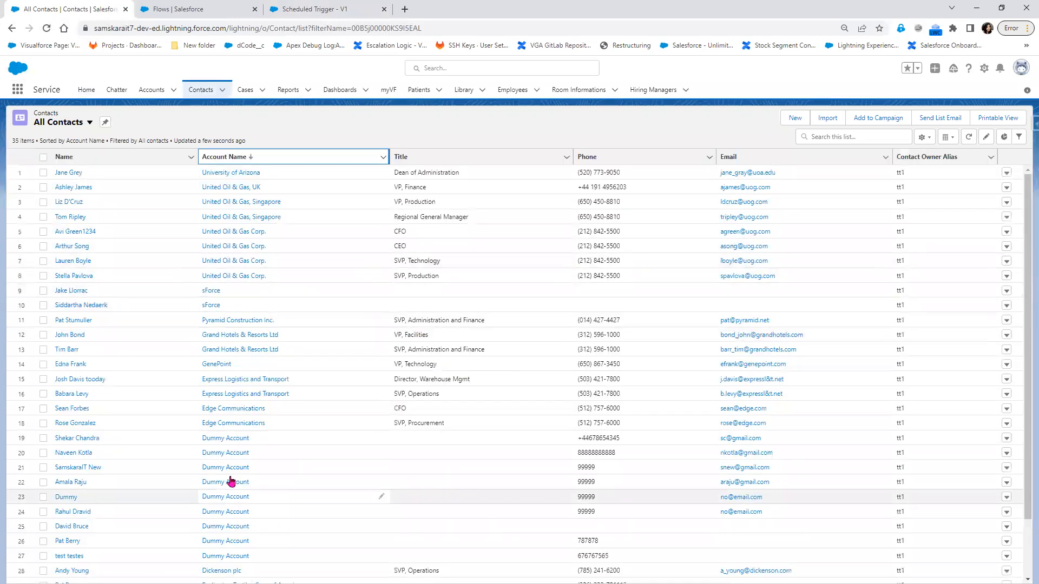
pyautogui.scroll(-1, 240, 547)
pyautogui.scroll(-2, 241, 546)
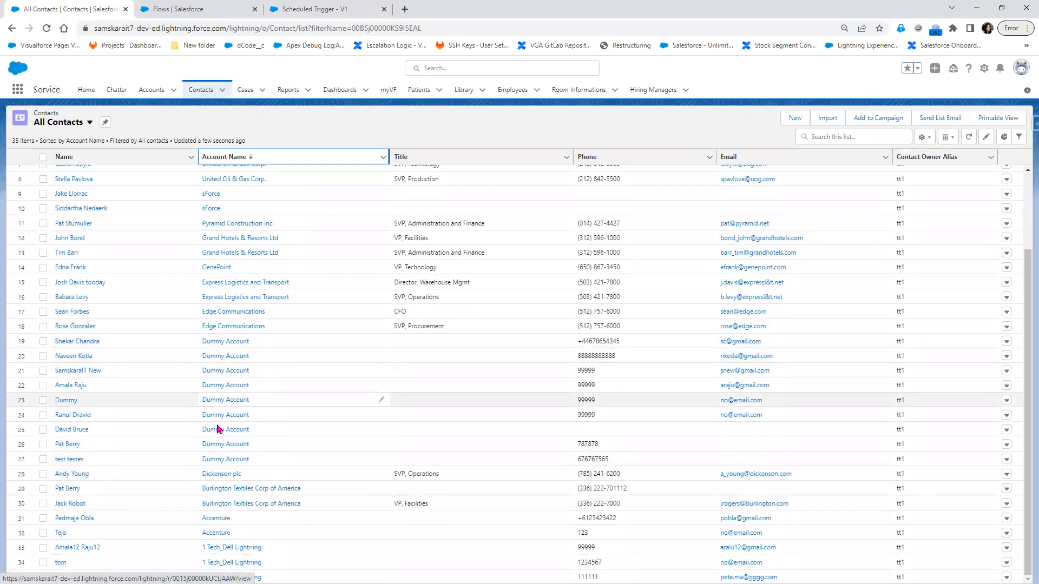
# Step: Activate the Scheduled Trigger flow and find the Scheduled Jobs page in Setup by searching for "Sch"
pyautogui.click(307, 10)
pyautogui.click(927, 95)
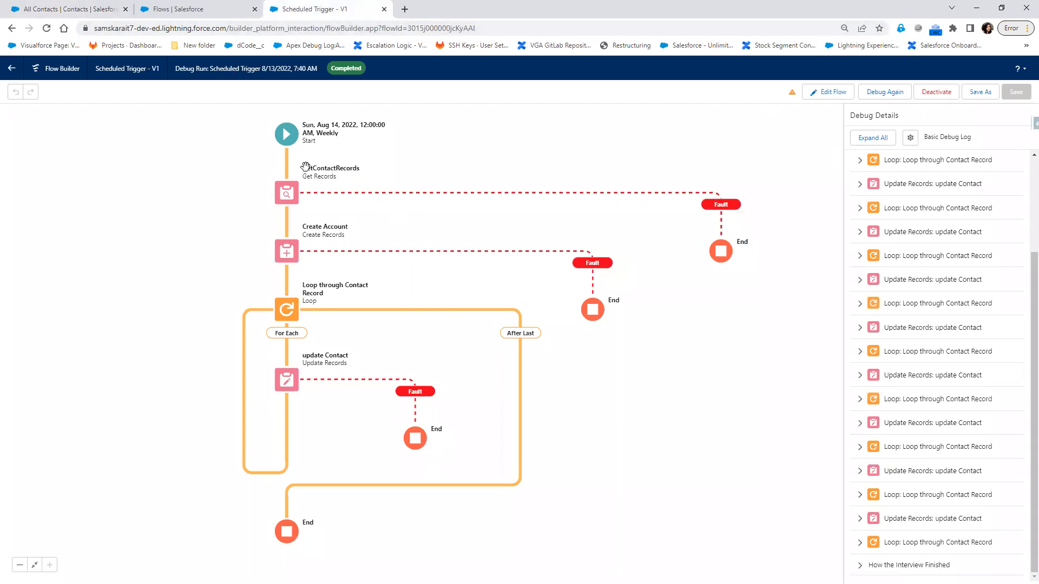
pyautogui.click(182, 9)
pyautogui.click(63, 114)
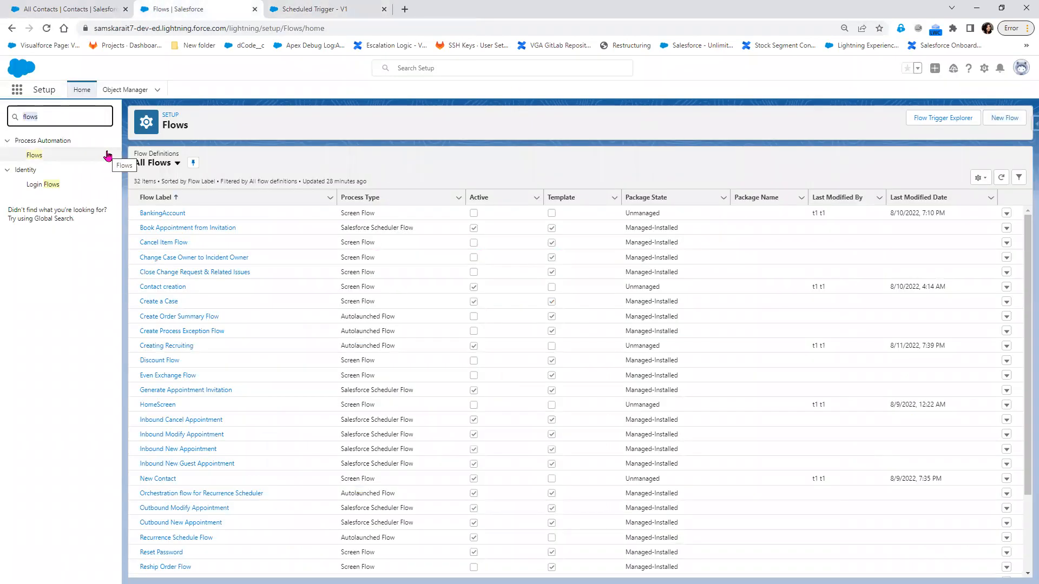
pyautogui.write('C')
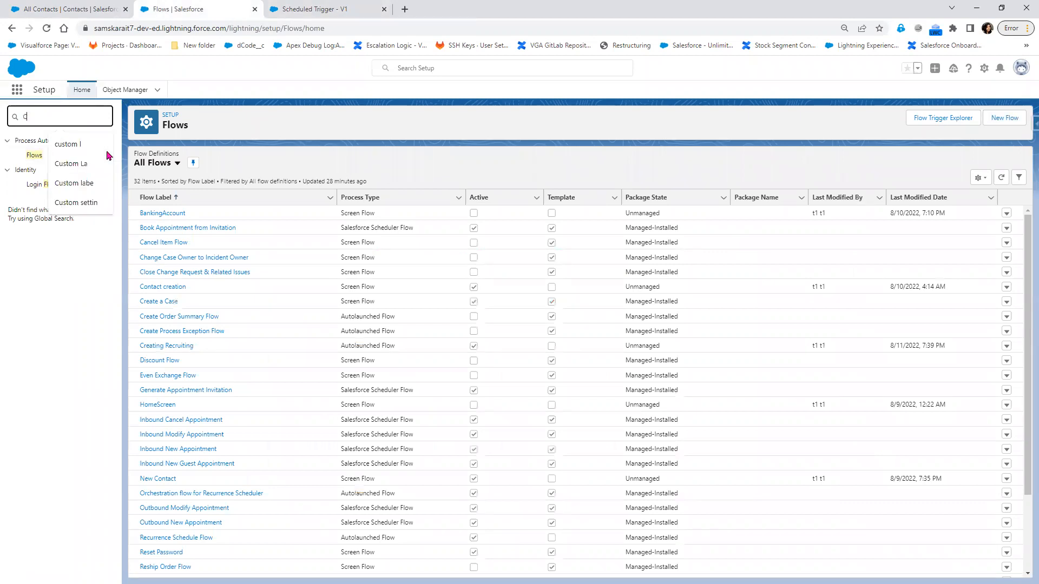
pyautogui.press('BackSpace')
pyautogui.write('S')
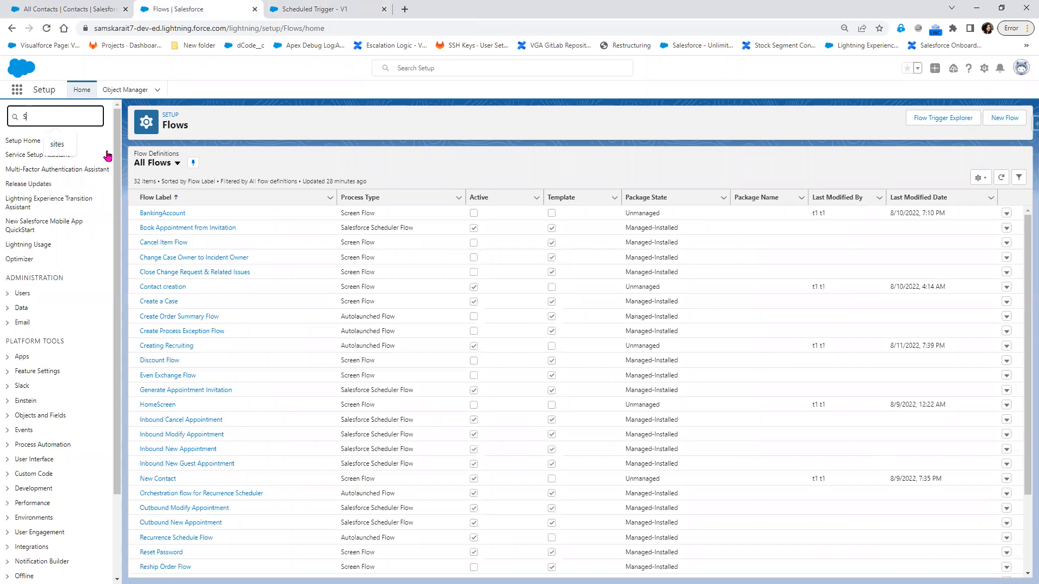
pyautogui.write('ch')
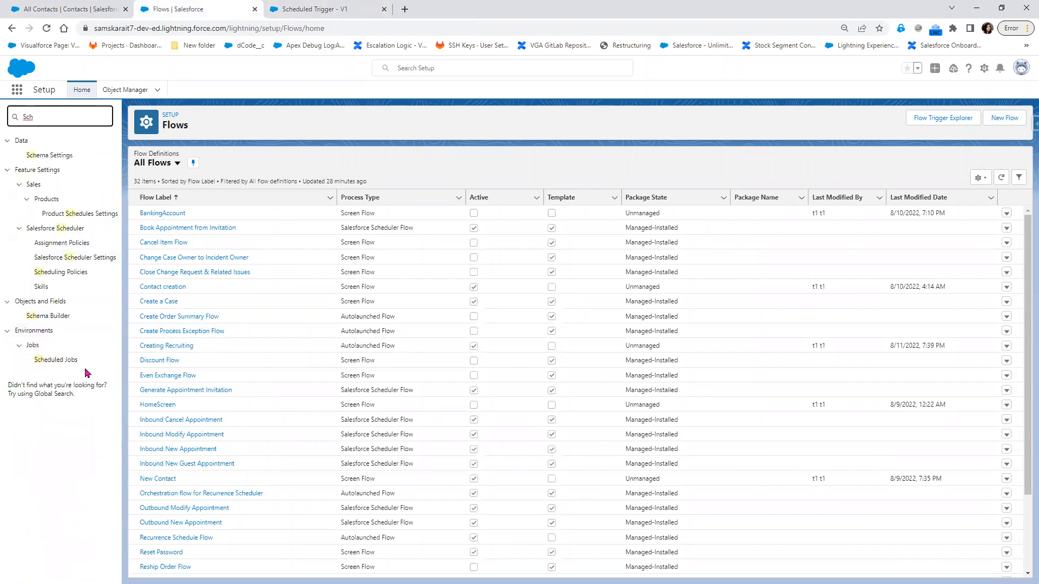
pyautogui.click(58, 360)
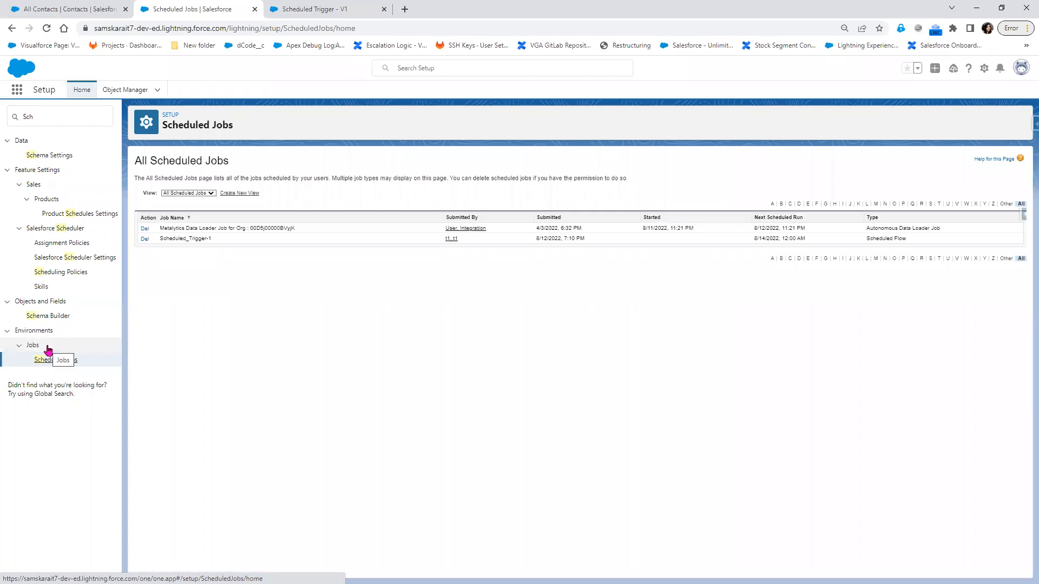
# Step: Compare the Scheduled_Trigger-1 job's next scheduled run and type with the flow's schedule, and exit the flow to the Flows list
pyautogui.moveTo(159, 238); pyautogui.dragTo(221, 246)
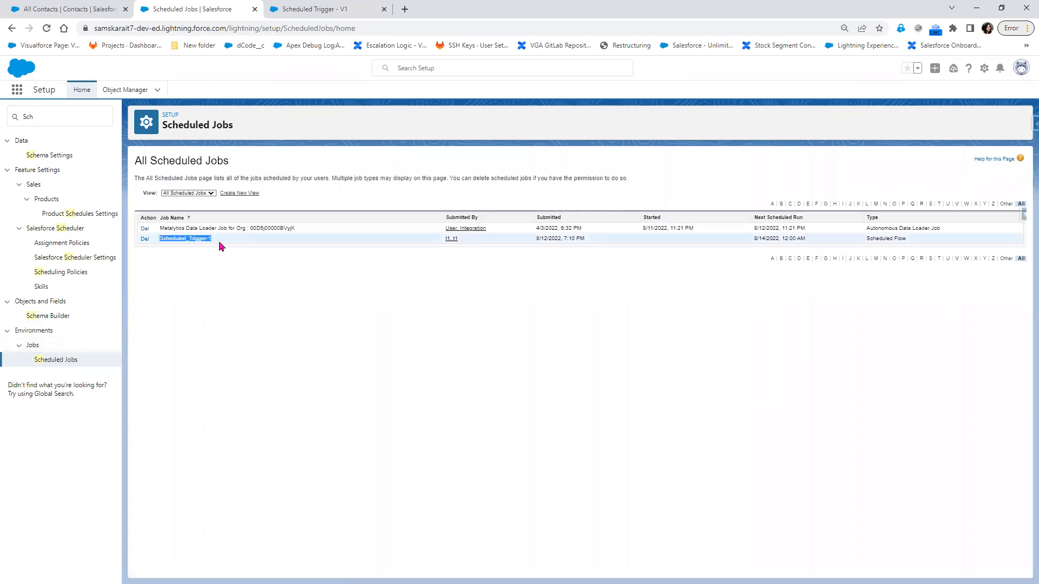
pyautogui.click(308, 9)
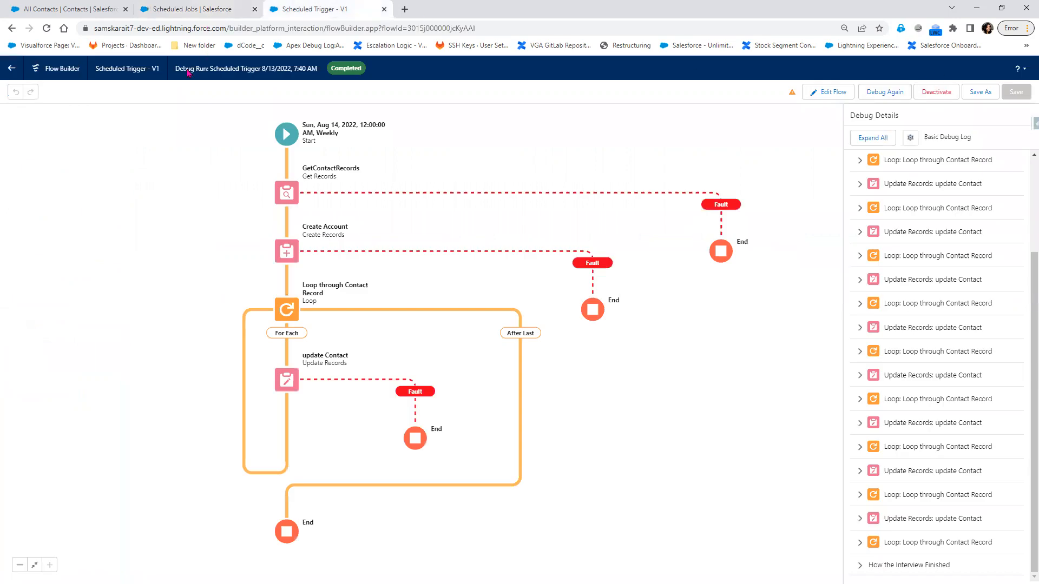
pyautogui.click(174, 10)
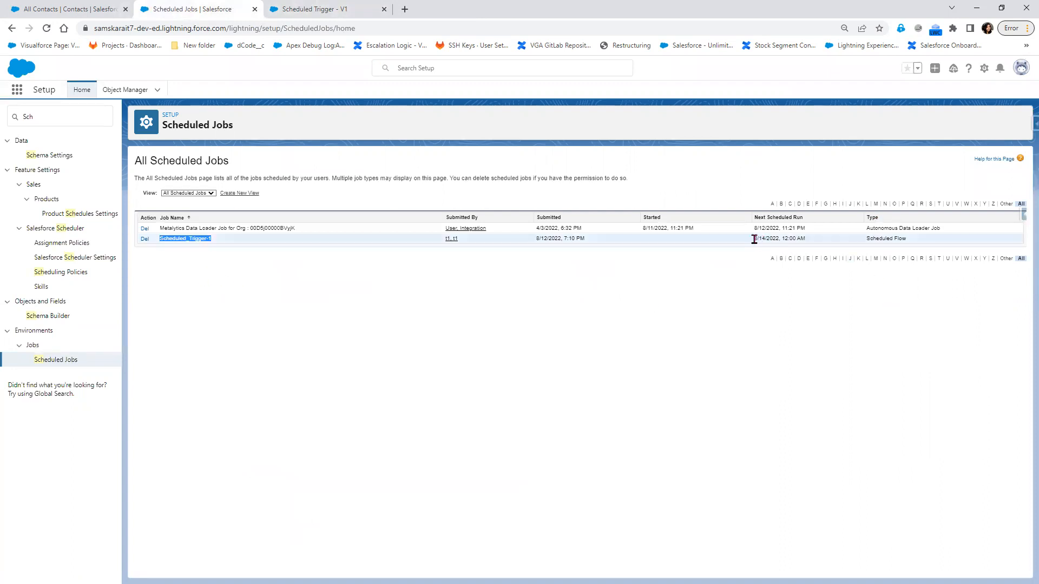
pyautogui.moveTo(752, 239); pyautogui.dragTo(816, 241)
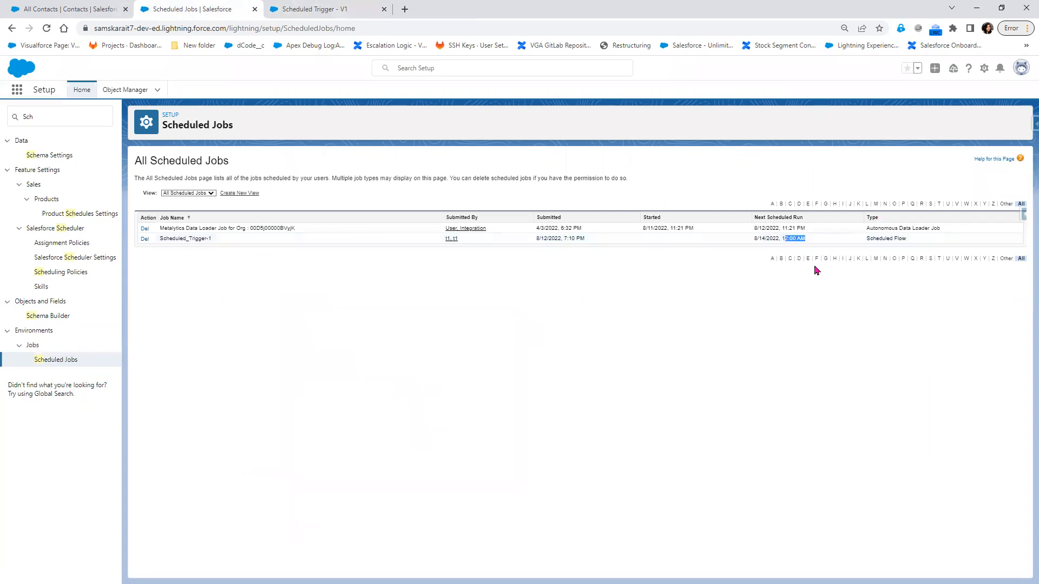
pyautogui.click(332, 15)
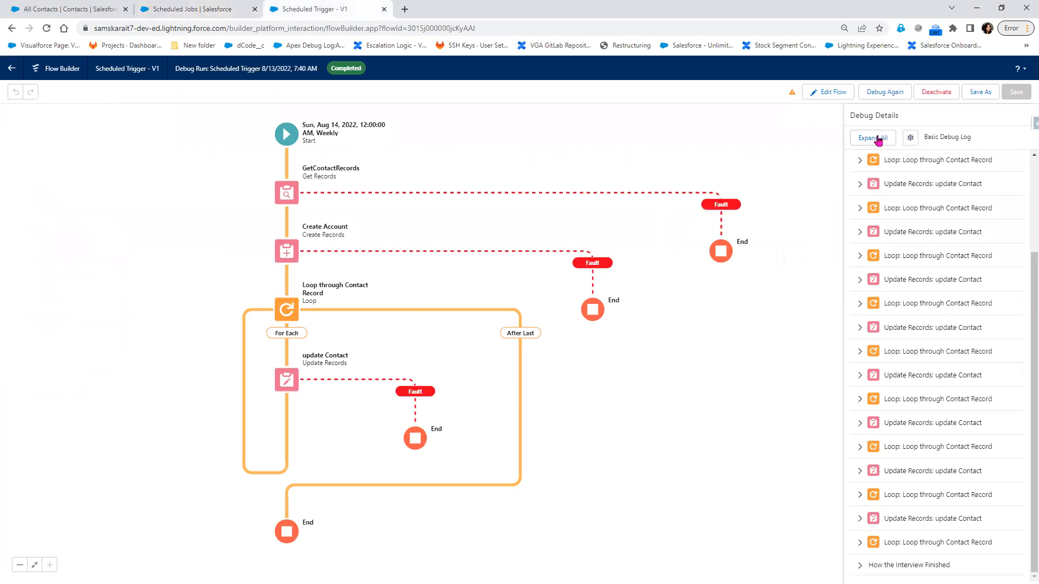
pyautogui.click(219, 8)
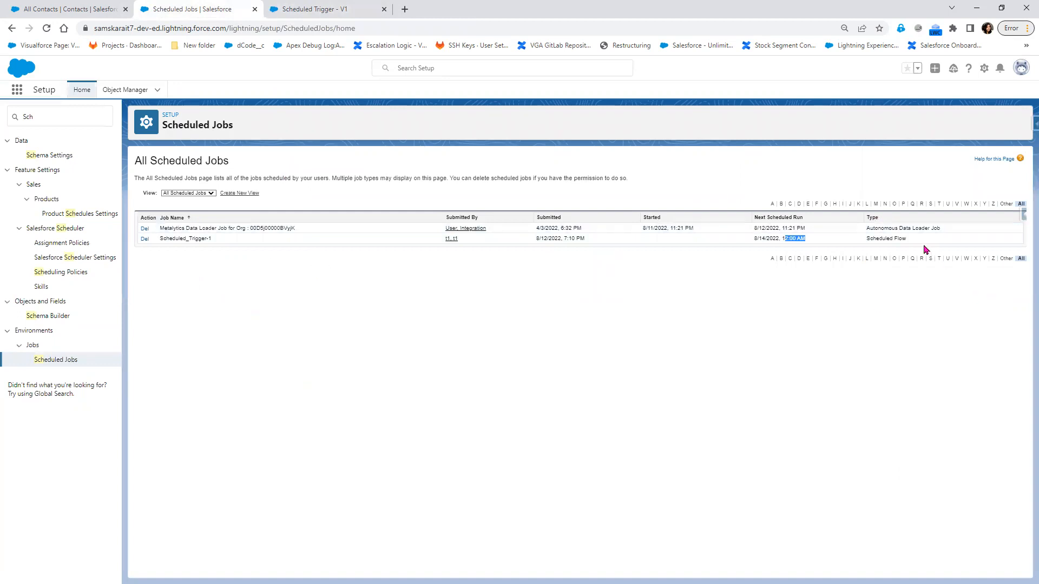
pyautogui.moveTo(918, 240); pyautogui.dragTo(862, 243)
pyautogui.click(278, 9)
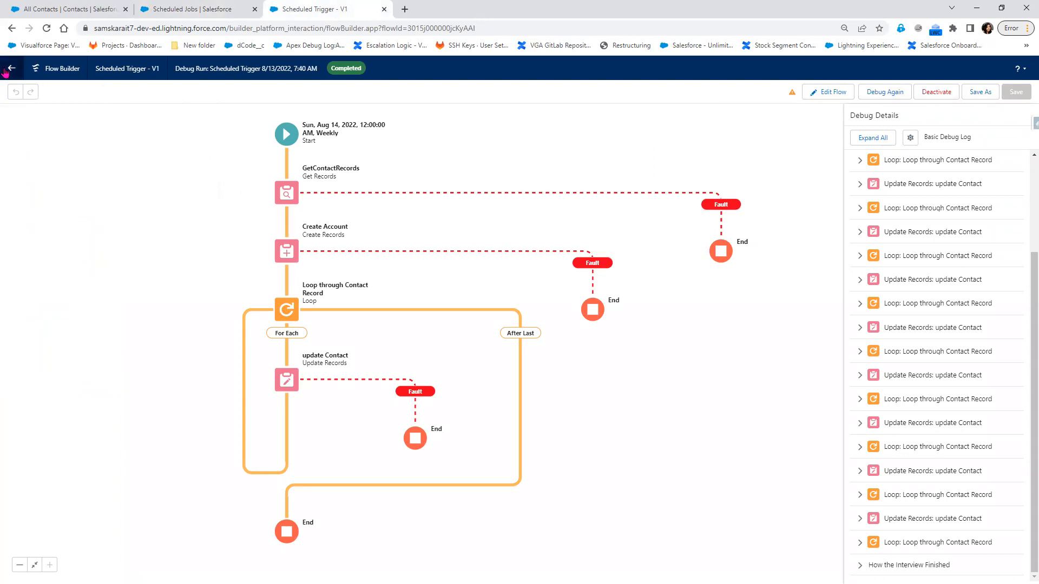
pyautogui.click(6, 71)
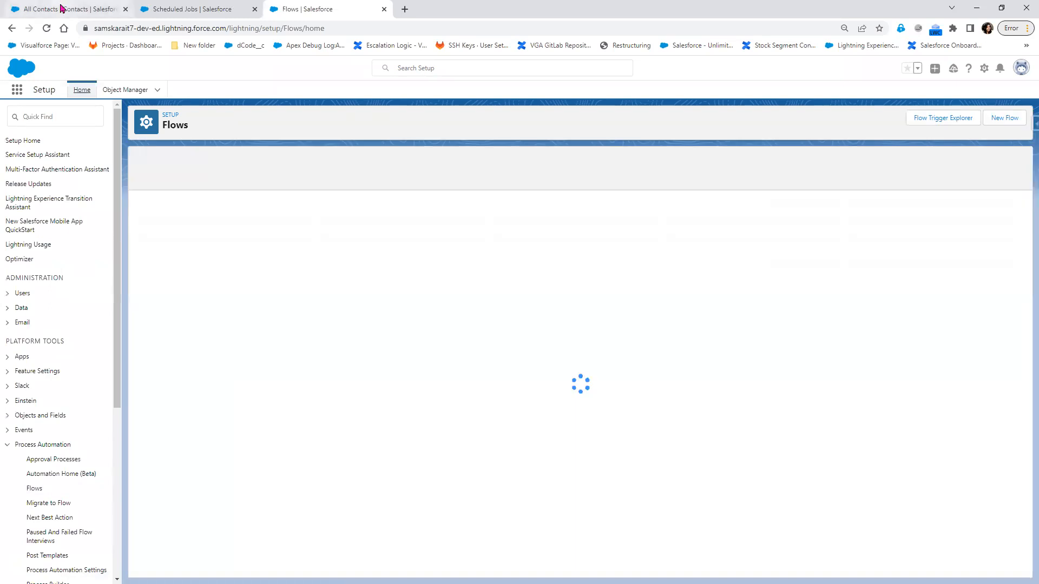
# Step: Clear the account name of the contacts in rows 19 to 21 of All Contacts, save the changes, and return to the Flows list
pyautogui.click(63, 9)
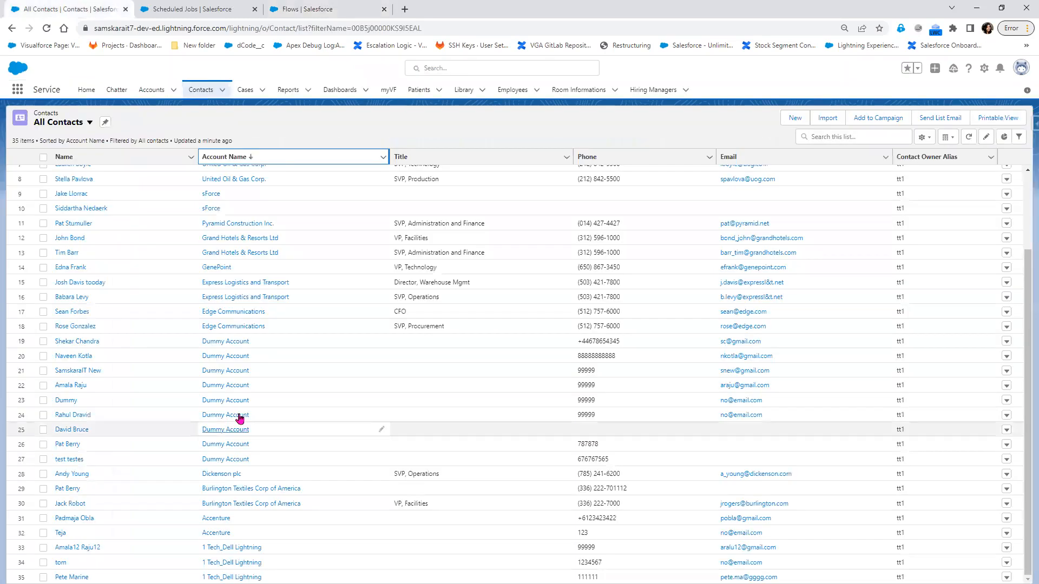
pyautogui.doubleClick(338, 343)
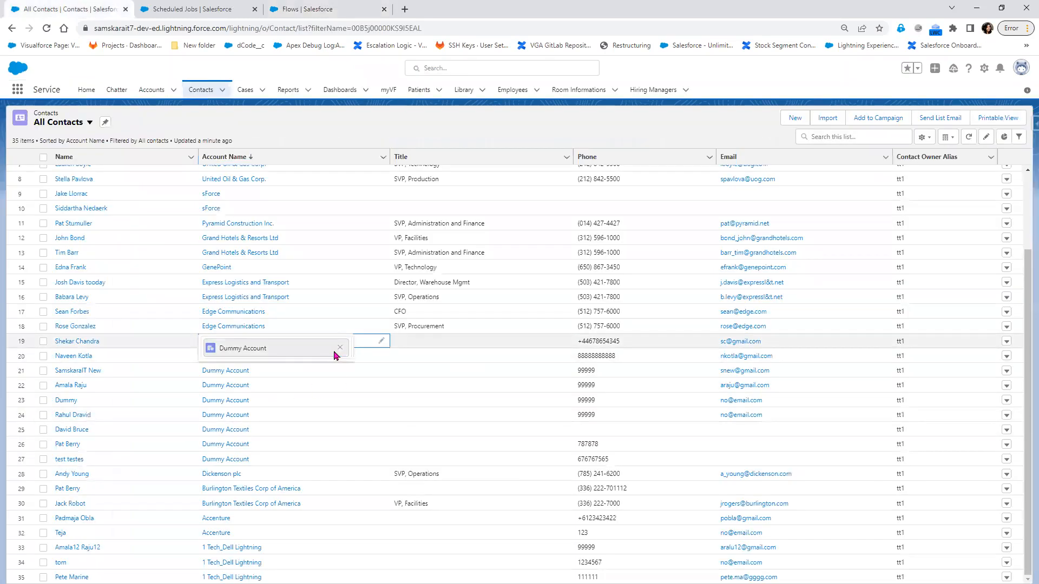
pyautogui.click(340, 348)
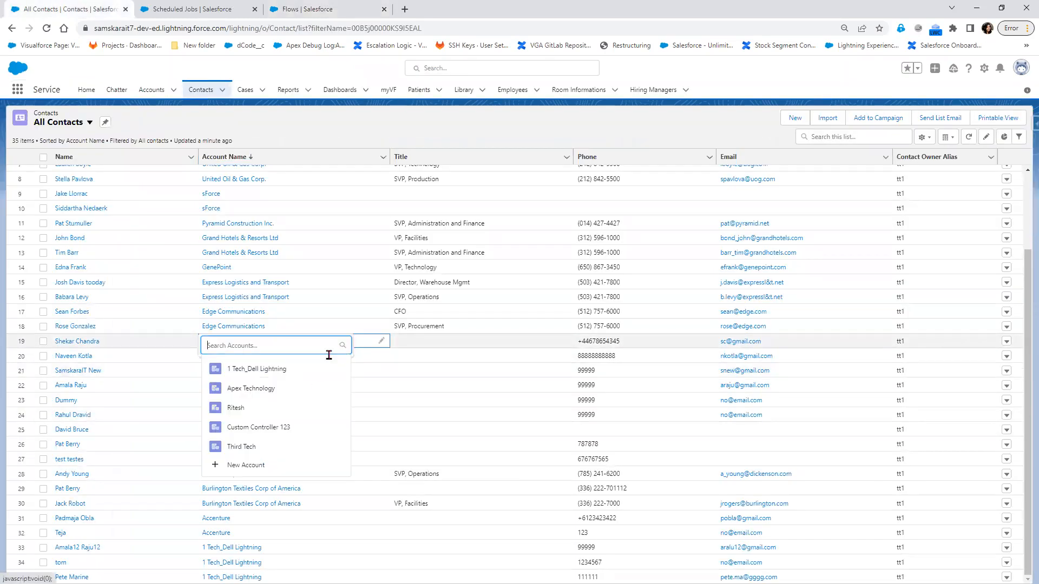
pyautogui.click(415, 384)
pyautogui.doubleClick(367, 358)
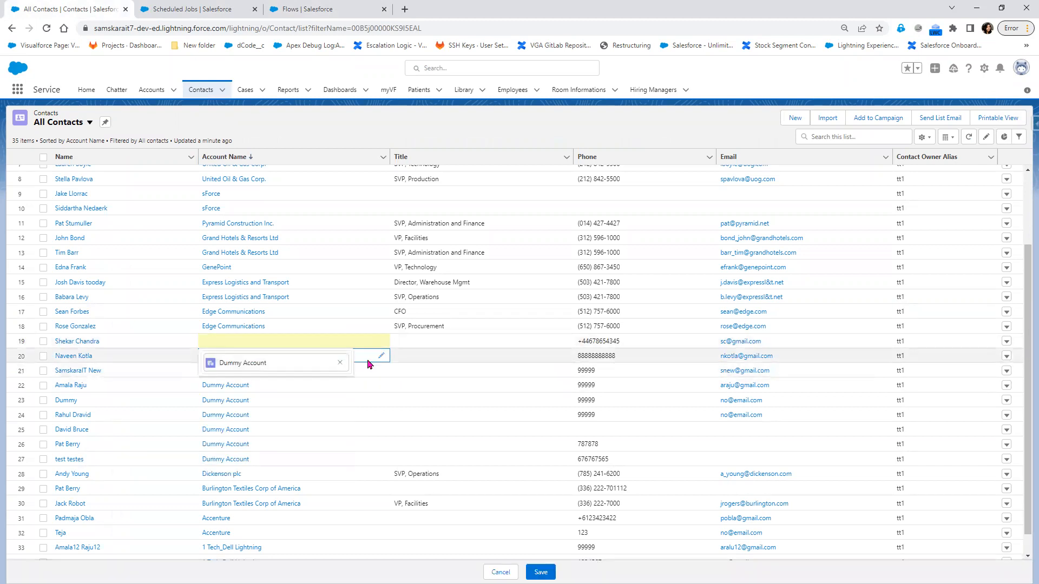
pyautogui.click(339, 364)
pyautogui.click(436, 408)
pyautogui.doubleClick(328, 375)
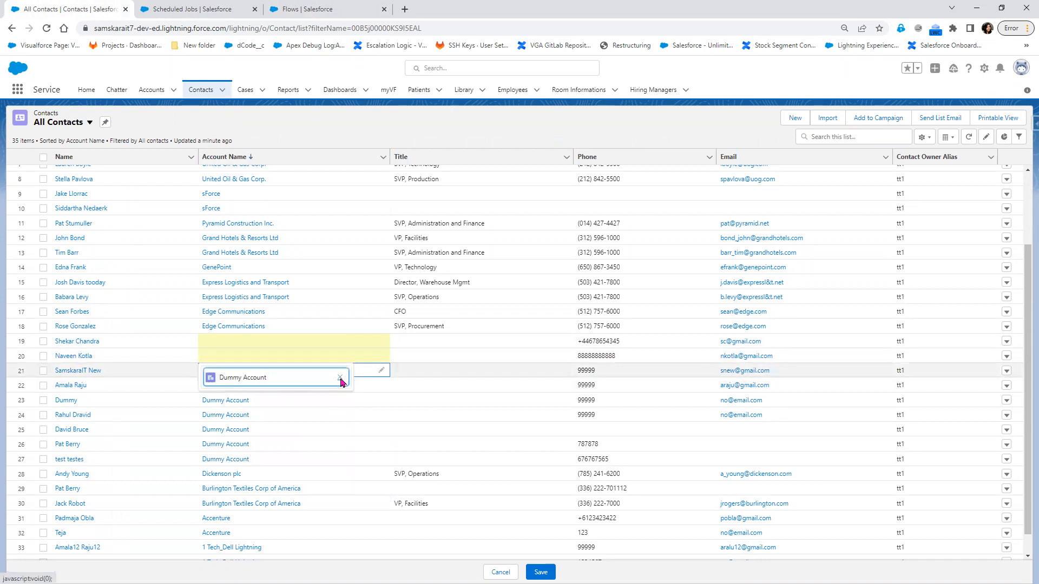
pyautogui.click(339, 378)
pyautogui.click(540, 572)
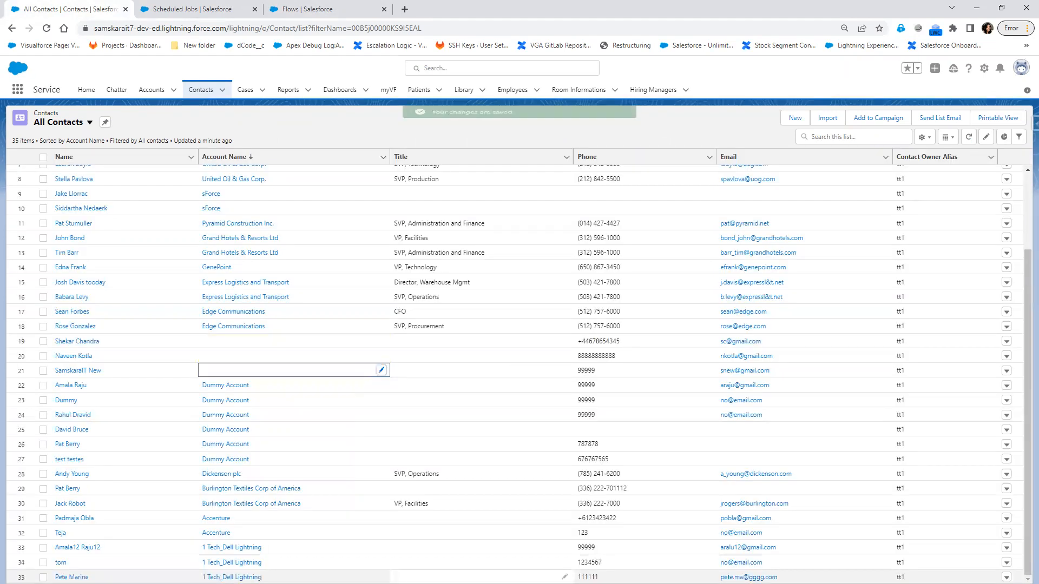
pyautogui.click(285, 6)
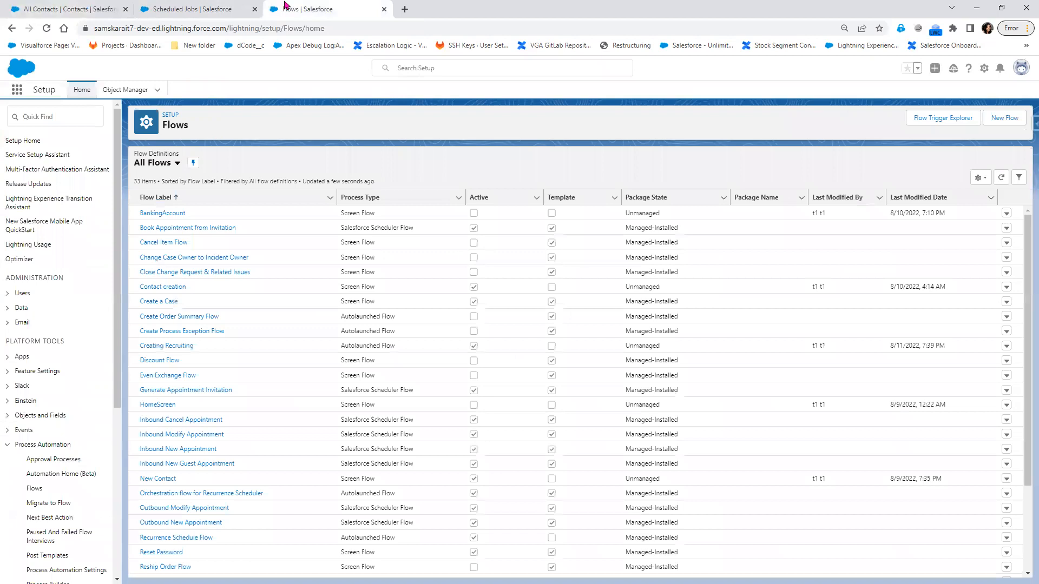
# Step: Open the Scheduled Trigger flow from the Flows list and run a debug of it with rollback mode off
pyautogui.scroll(-1, 203, 379)
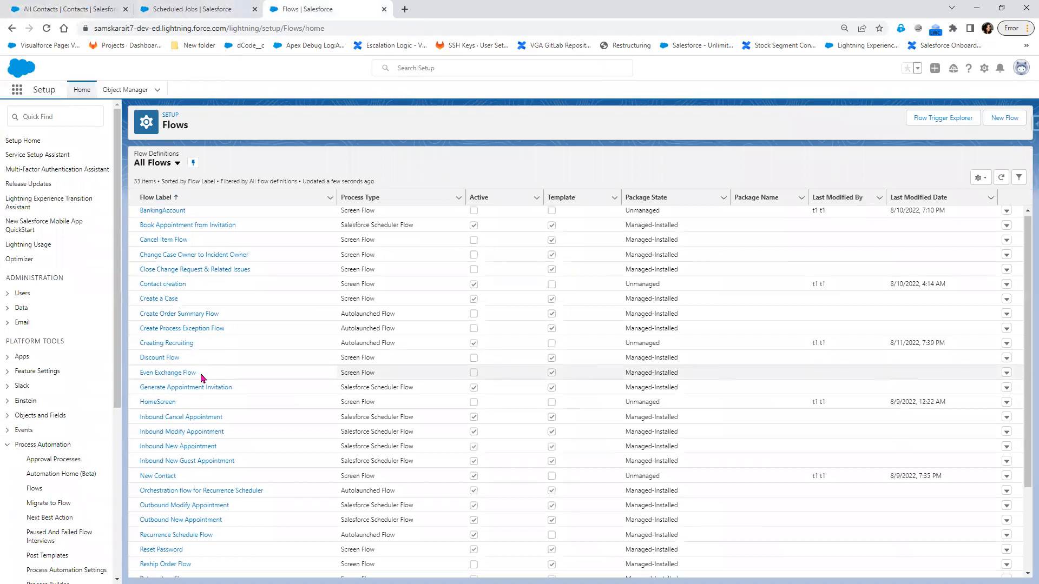
pyautogui.scroll(-2, 202, 378)
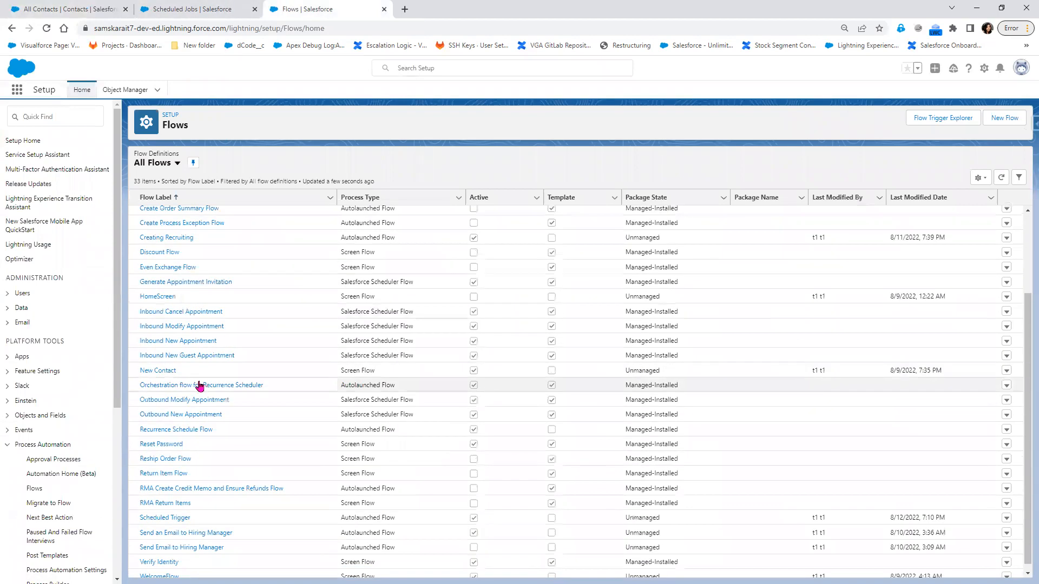
pyautogui.click(166, 518)
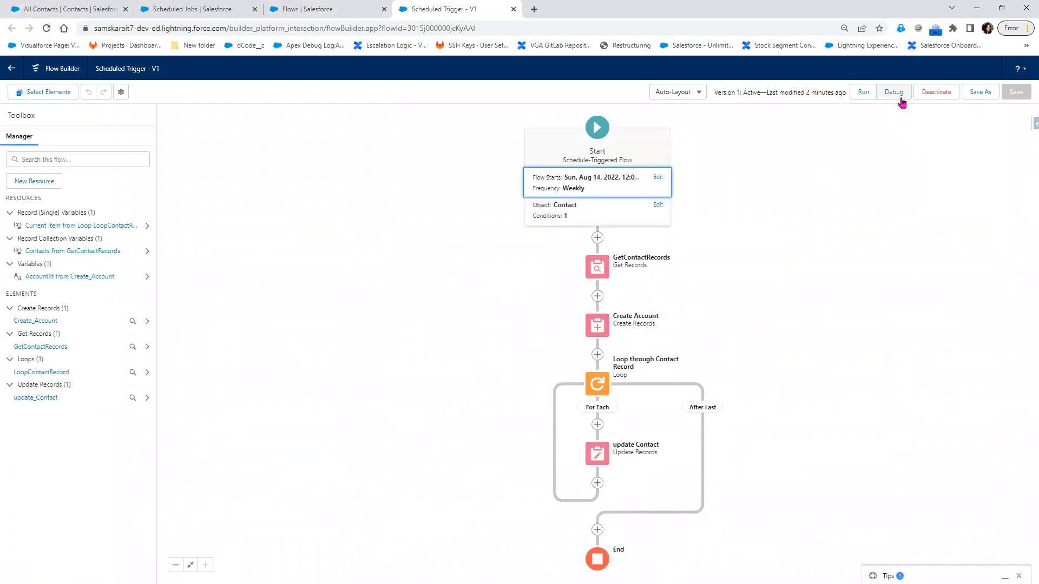
pyautogui.click(893, 93)
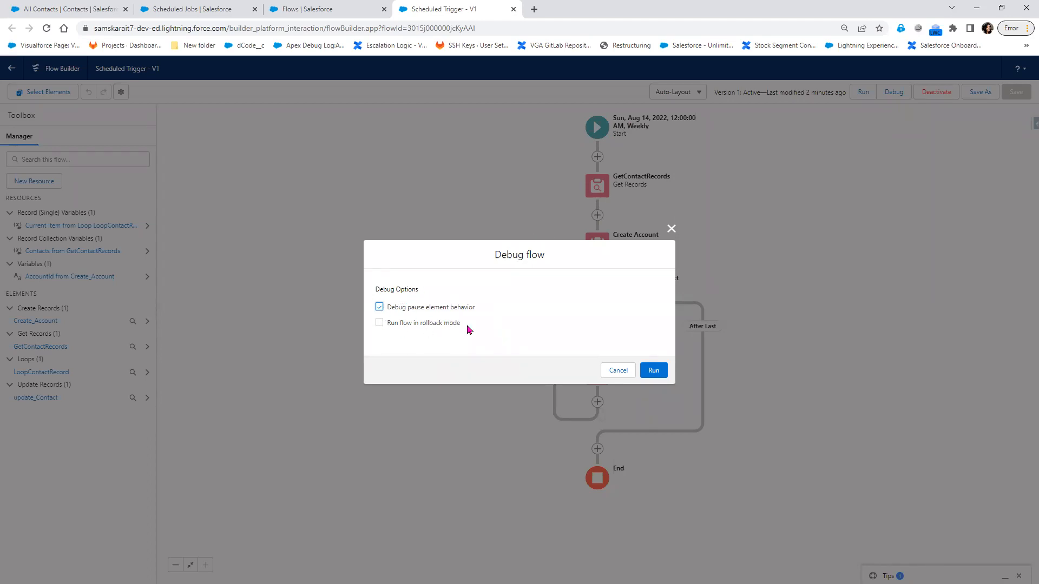
pyautogui.click(380, 323)
pyautogui.click(380, 323)
pyautogui.click(655, 372)
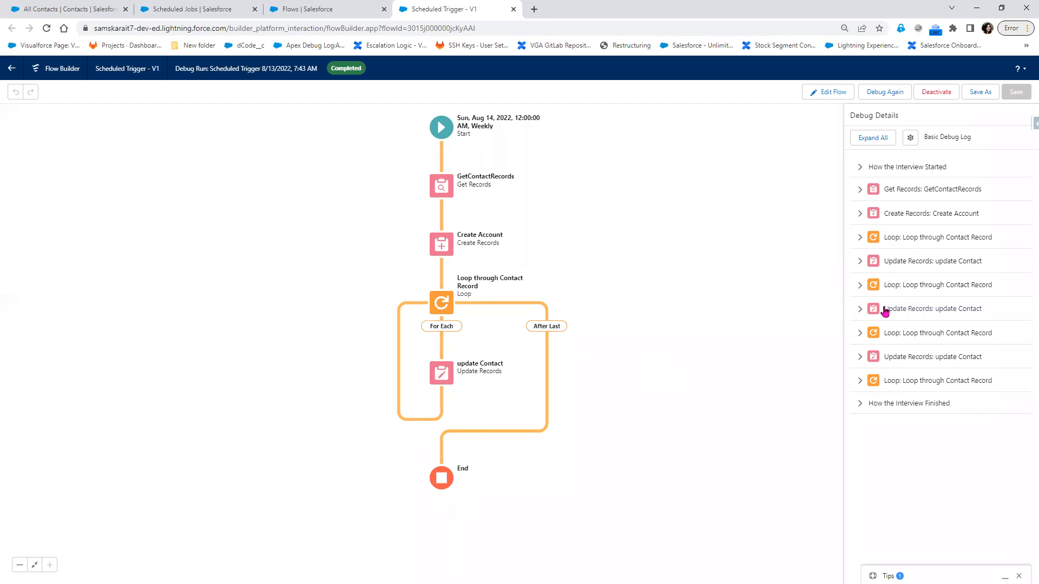
# Step: Reload the All Contacts list and check which account the contacts in rows 19 to 21 have
pyautogui.click(63, 6)
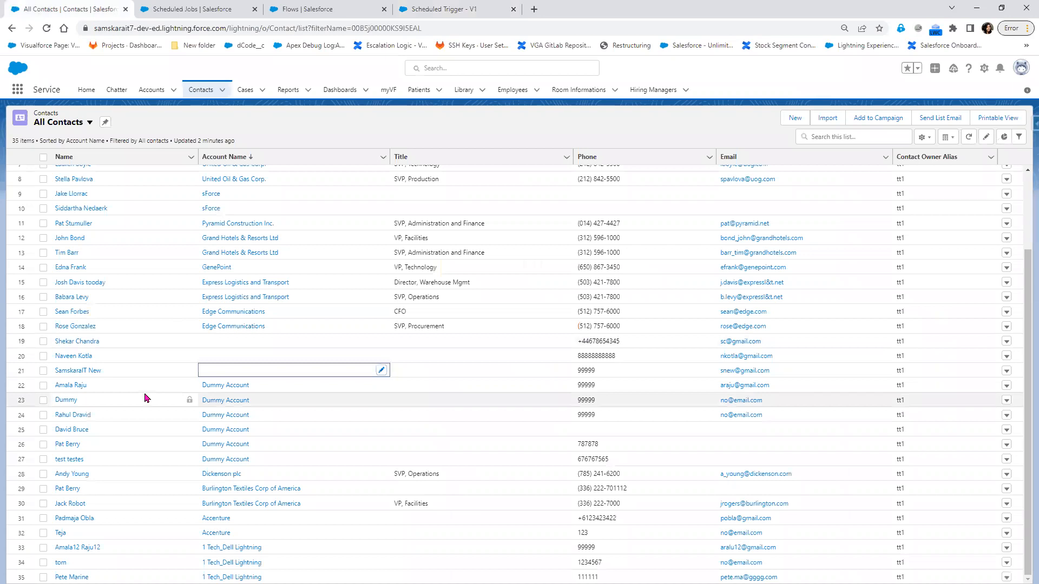
pyautogui.click(47, 29)
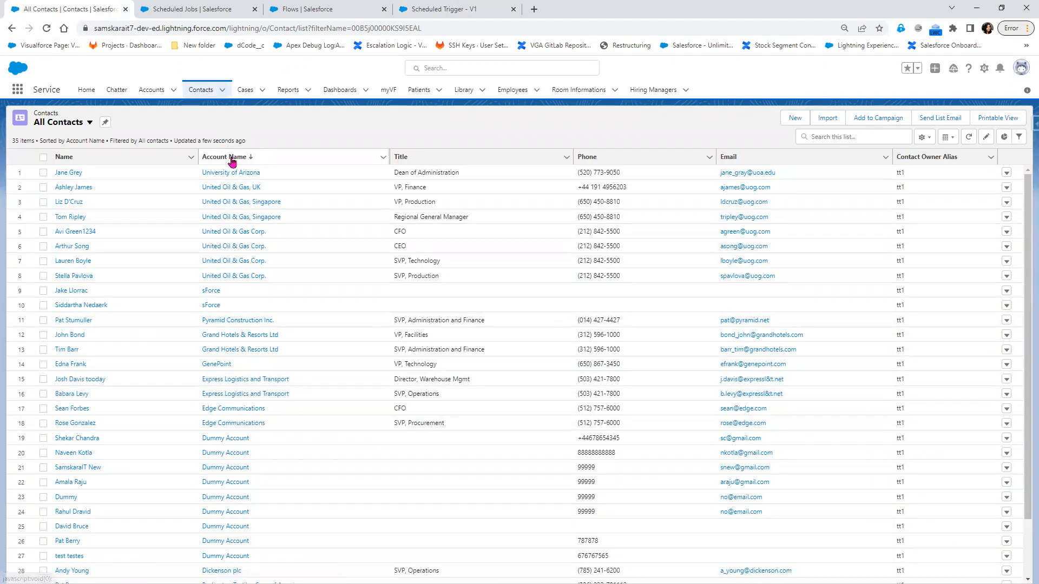
pyautogui.scroll(-1, 185, 541)
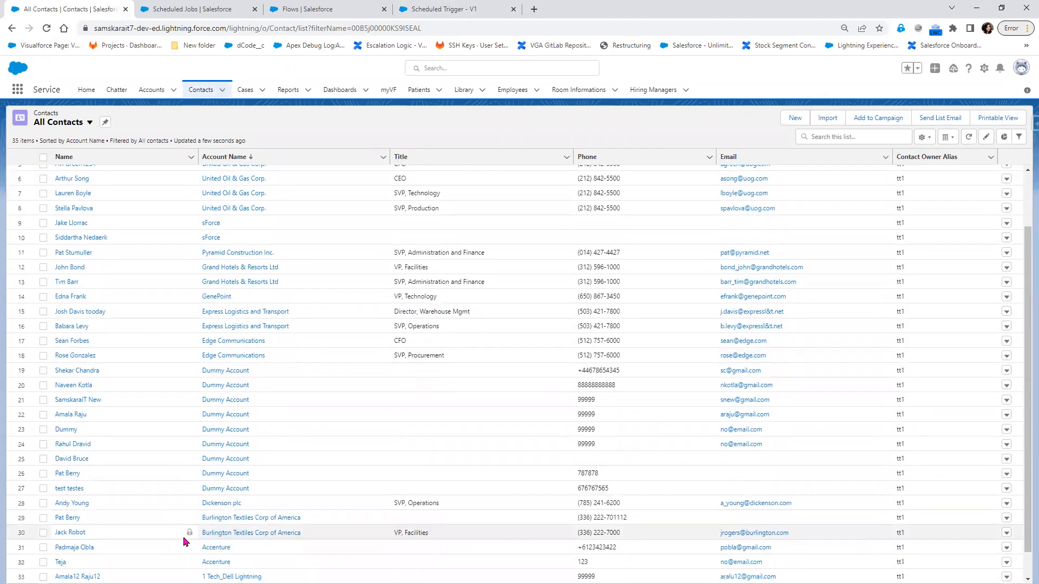
pyautogui.scroll(1, 190, 443)
pyautogui.scroll(1, 195, 425)
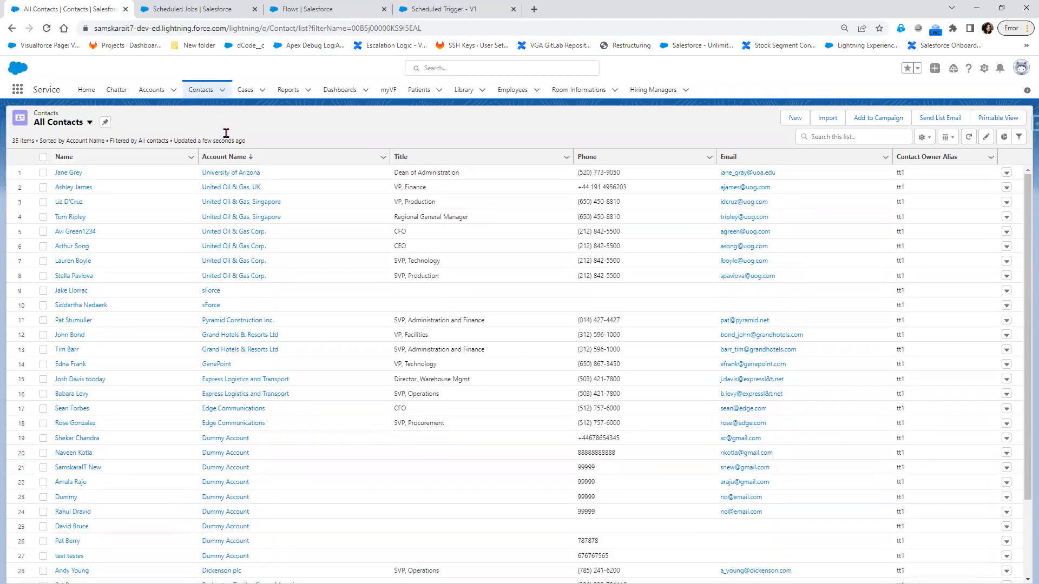
# Step: Reopen the Contacts object and switch its list view to All Contacts
pyautogui.click(207, 91)
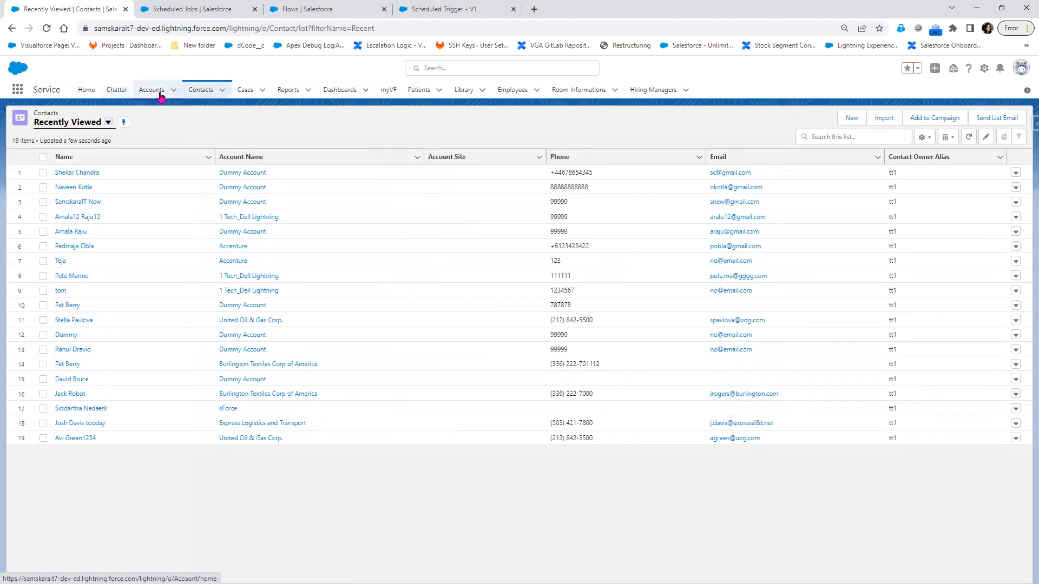
pyautogui.click(107, 122)
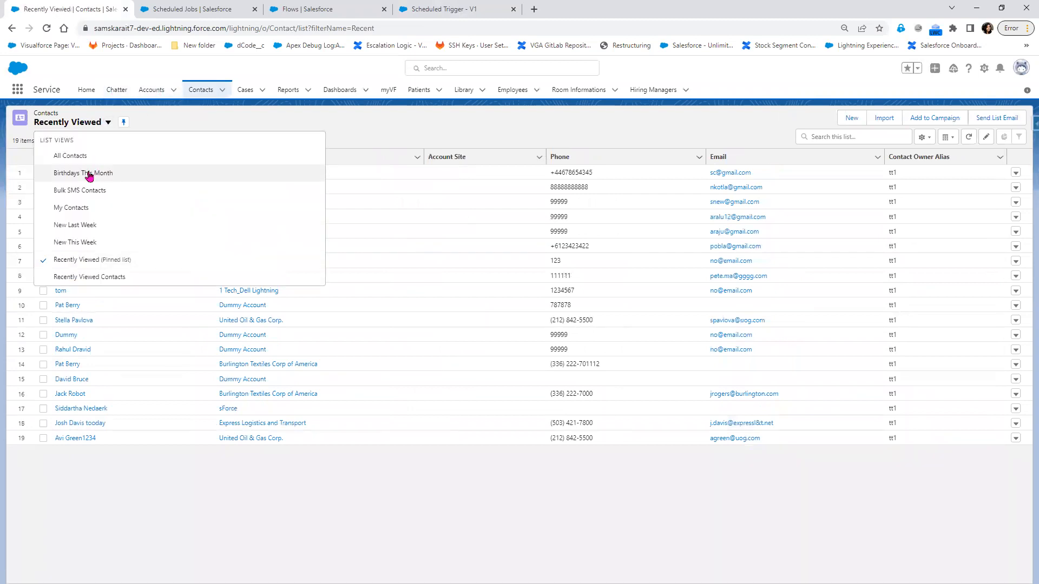
pyautogui.click(85, 158)
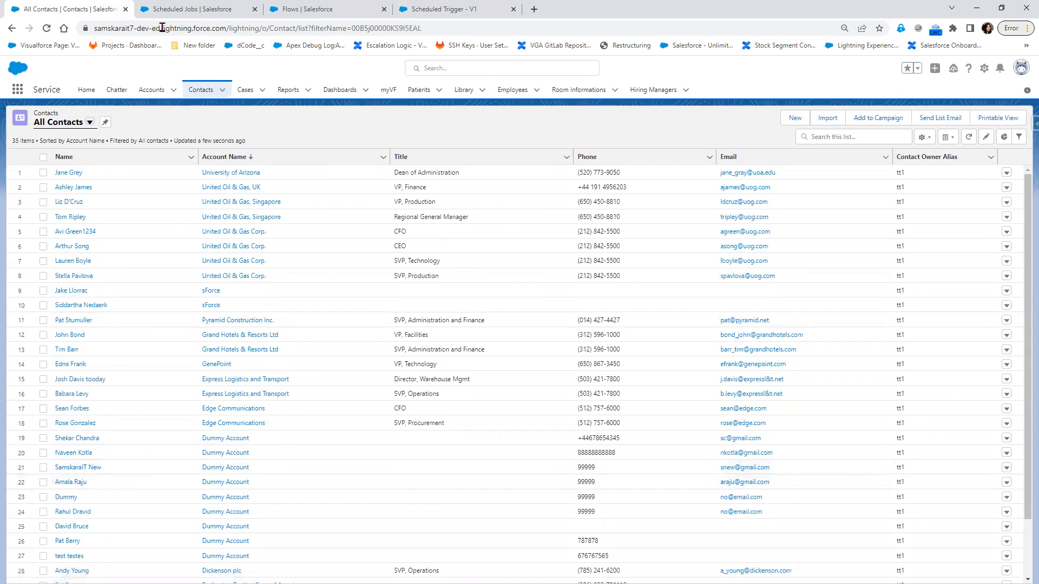
# Step: Return to the Scheduled Trigger flow and deactivate it
pyautogui.click(212, 7)
pyautogui.click(410, 6)
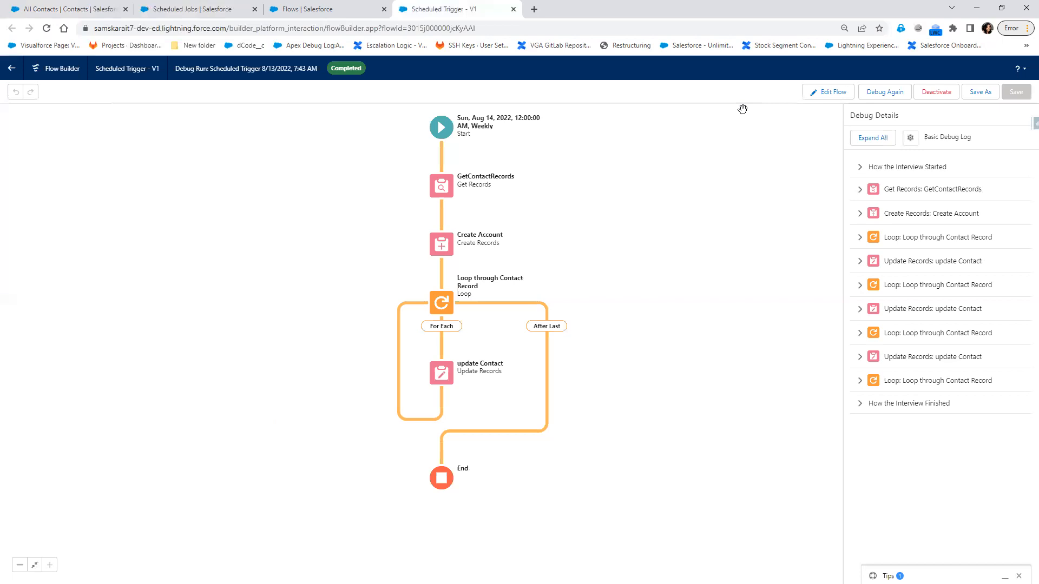
pyautogui.click(946, 92)
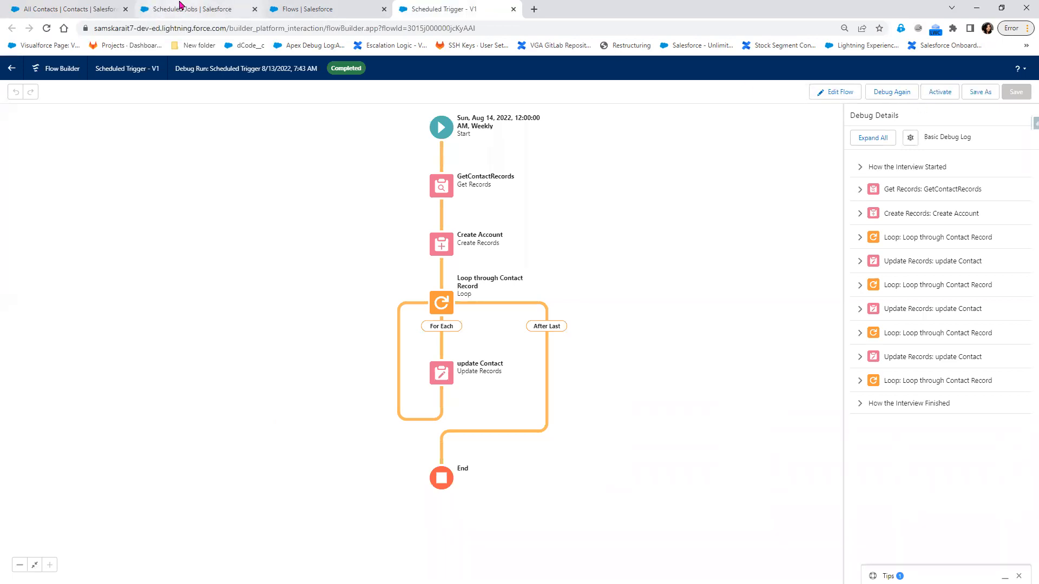
# Step: Reload the Scheduled Jobs page and check whether the Scheduled_Trigger-1 job is still listed
pyautogui.click(169, 10)
pyautogui.click(462, 7)
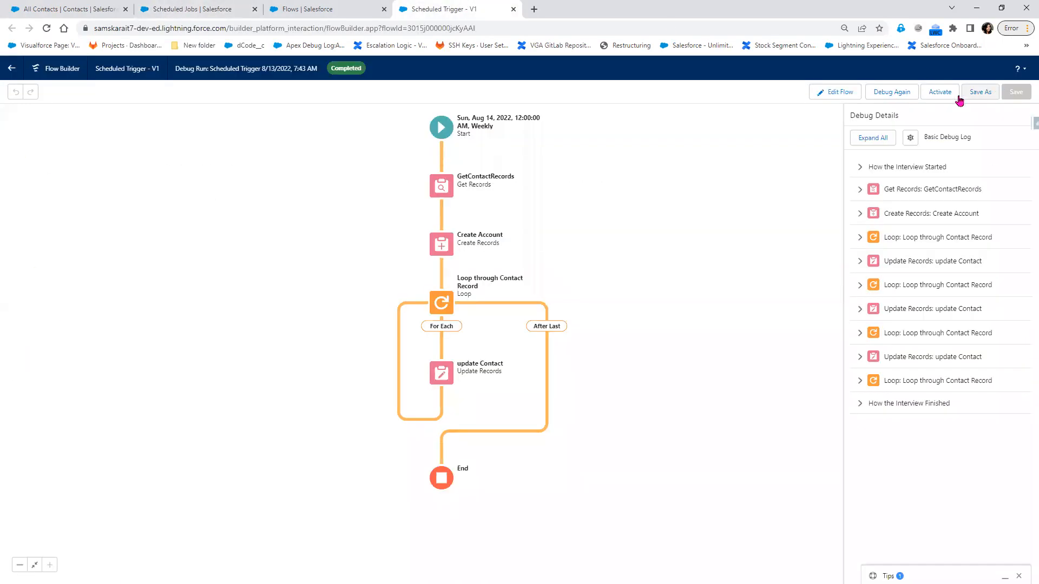
pyautogui.click(184, 9)
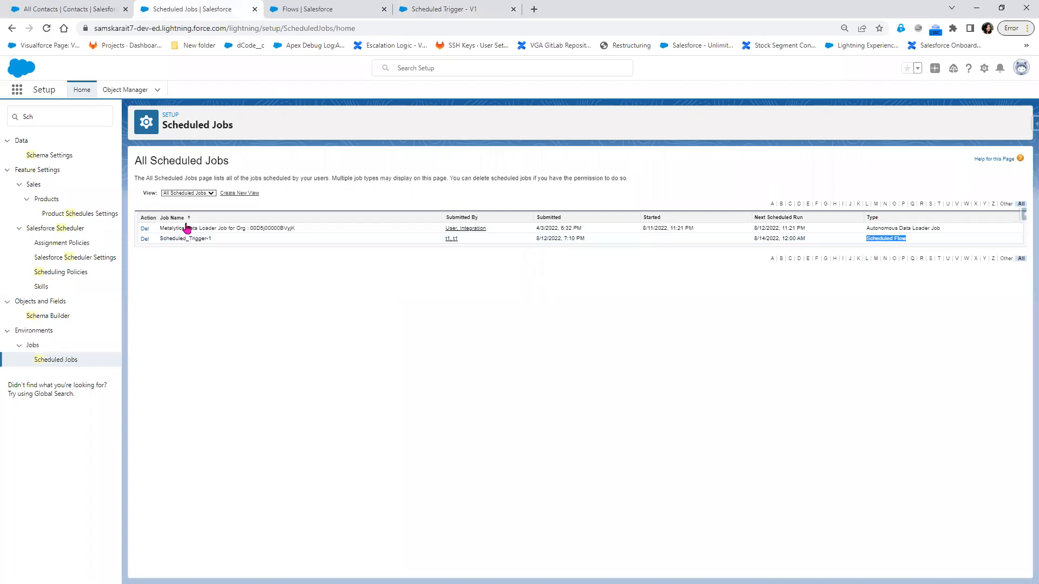
pyautogui.moveTo(160, 238); pyautogui.dragTo(227, 239)
pyautogui.click(46, 30)
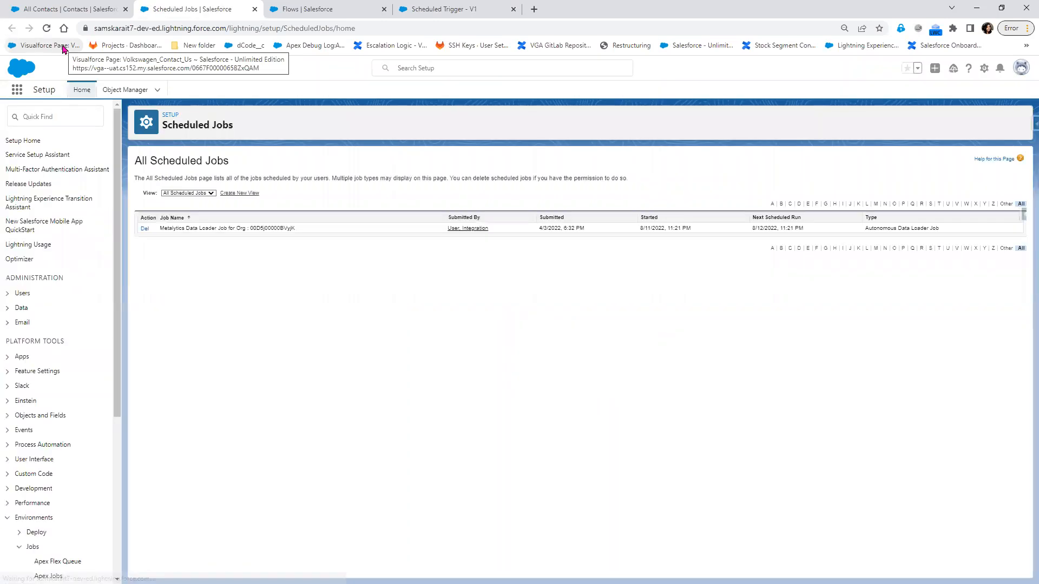
# Step: Reload the All Contacts list and return to the Scheduled Trigger flow's debug run
pyautogui.click(37, 9)
pyautogui.click(46, 30)
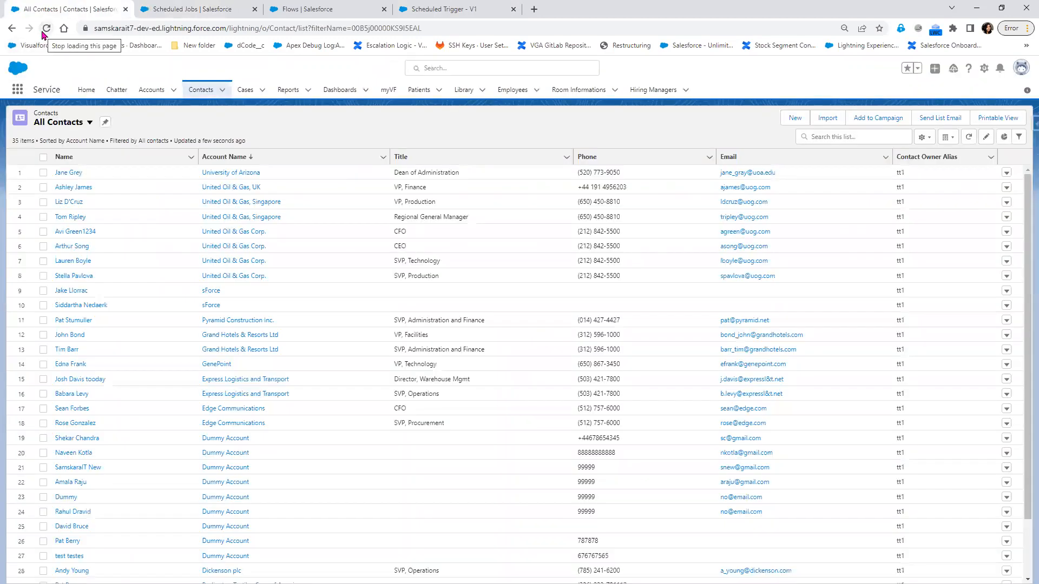
pyautogui.click(440, 12)
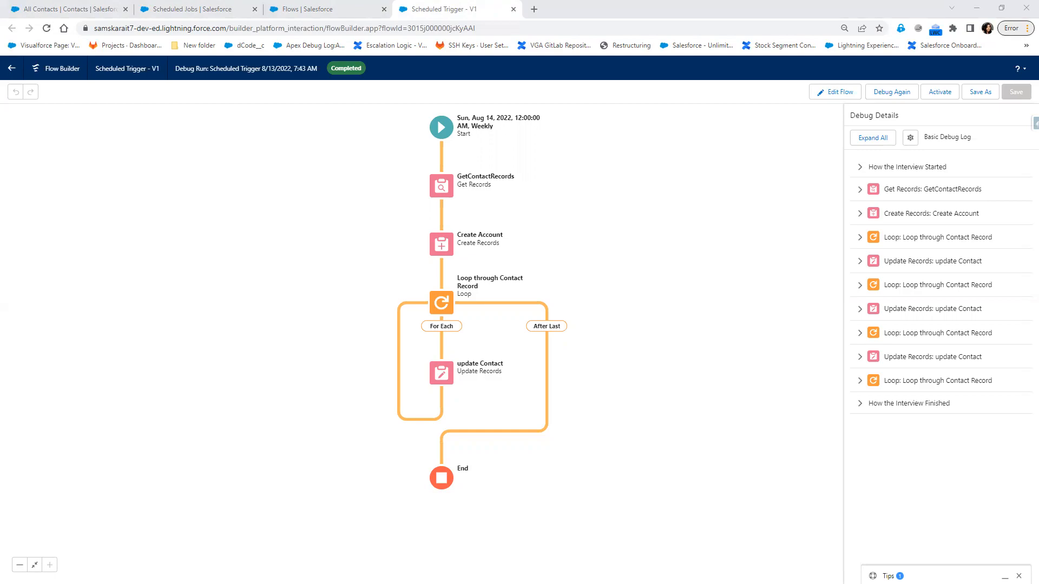
# Step: Switch to Notepad++ and review the flow type, criteria and get contact Records lines of the Micro-Level Requirement
pyautogui.hotkey('alt', 'Tab')
pyautogui.scroll(-3, 281, 363)
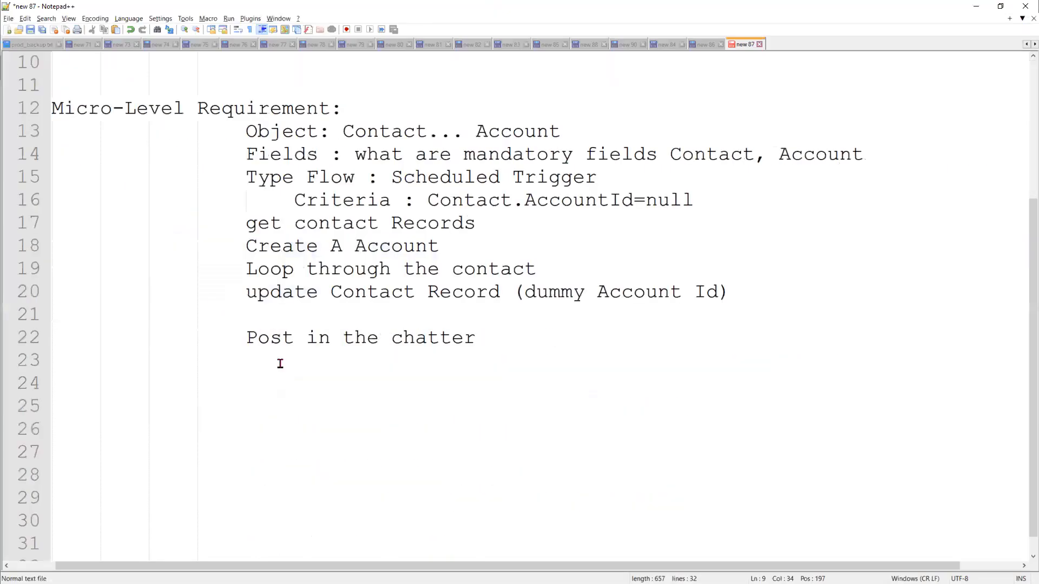
pyautogui.moveTo(342, 174); pyautogui.dragTo(593, 173)
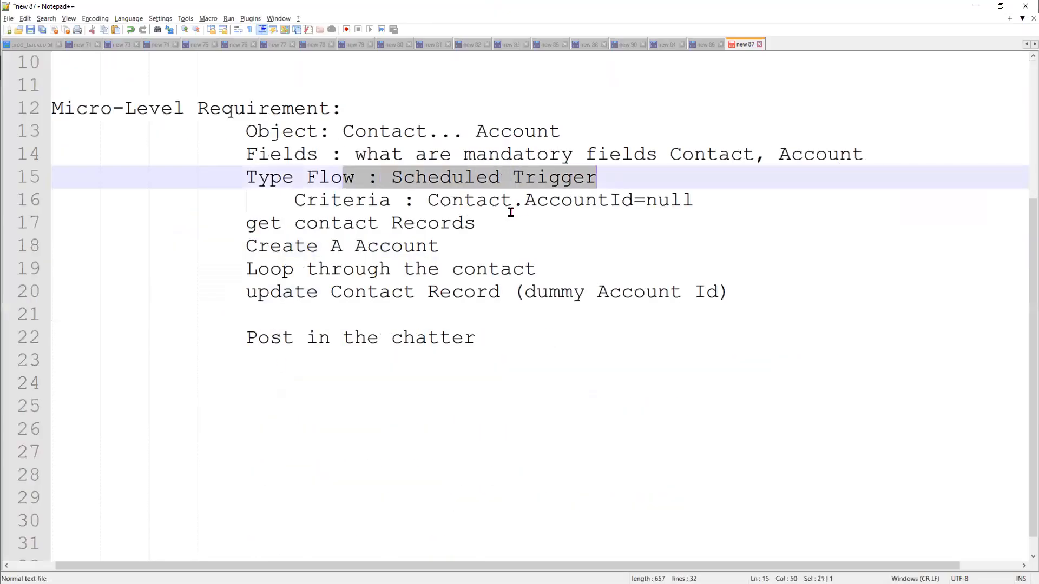
pyautogui.moveTo(426, 200); pyautogui.dragTo(696, 206)
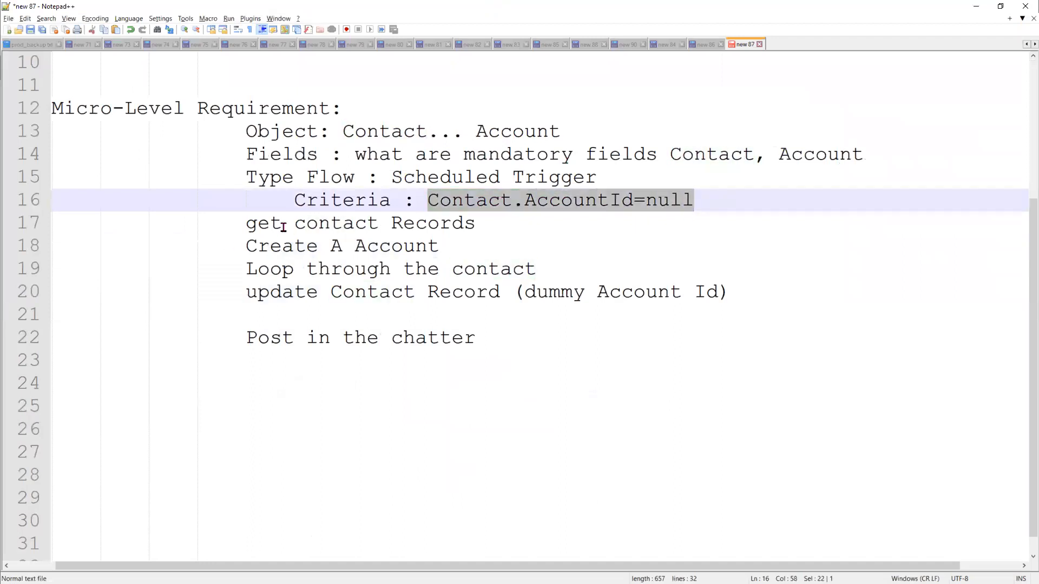
pyautogui.moveTo(247, 223); pyautogui.dragTo(497, 221)
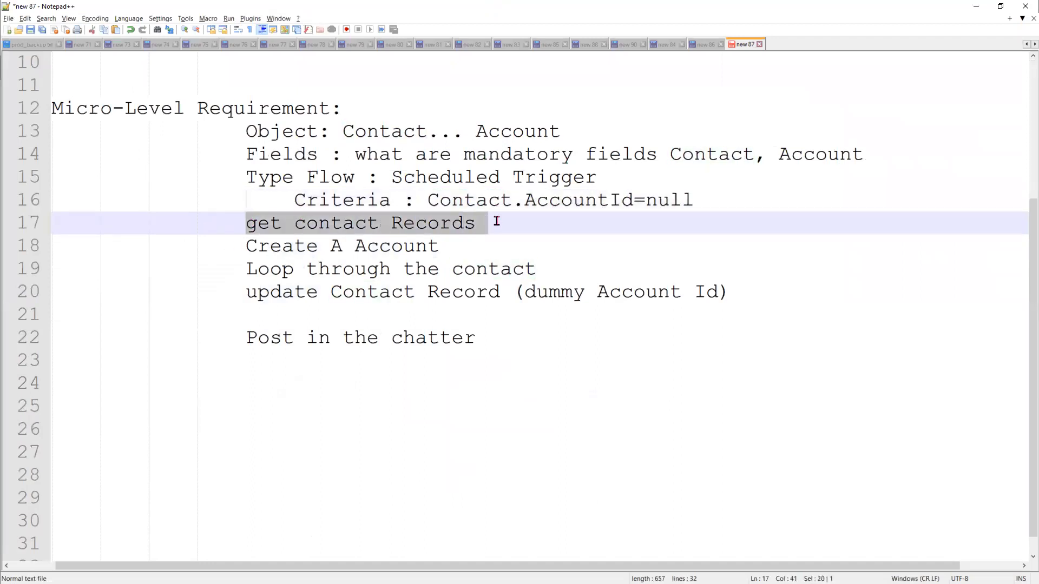
# Step: Change the account creation line in the notes to "Create dummy Account" and review the contact retrieval and update lines
pyautogui.moveTo(245, 246); pyautogui.dragTo(330, 246)
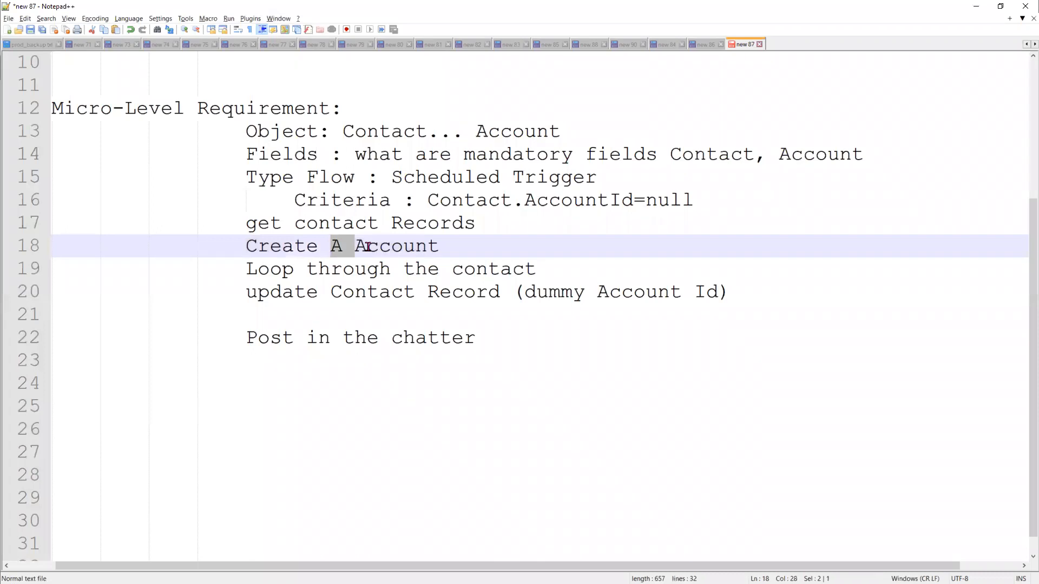
pyautogui.write('dummy')
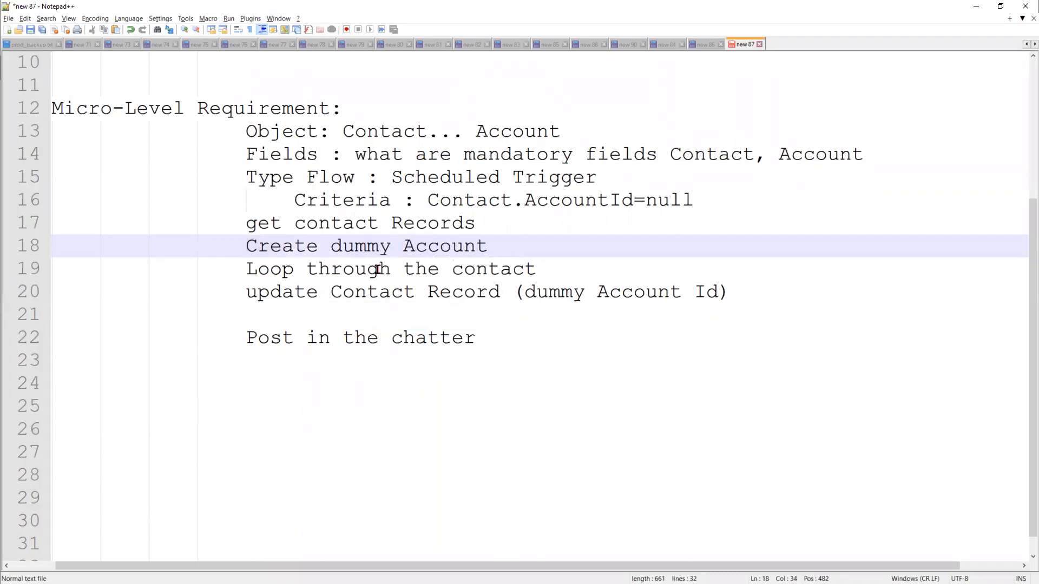
pyautogui.click(379, 269)
pyautogui.moveTo(331, 224); pyautogui.dragTo(500, 223)
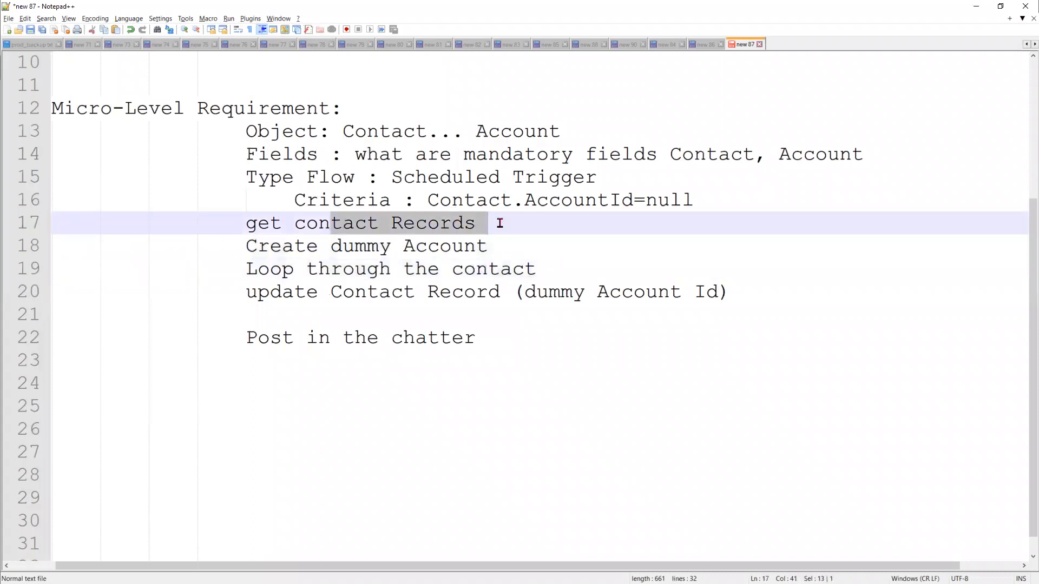
pyautogui.moveTo(246, 292); pyautogui.dragTo(496, 298)
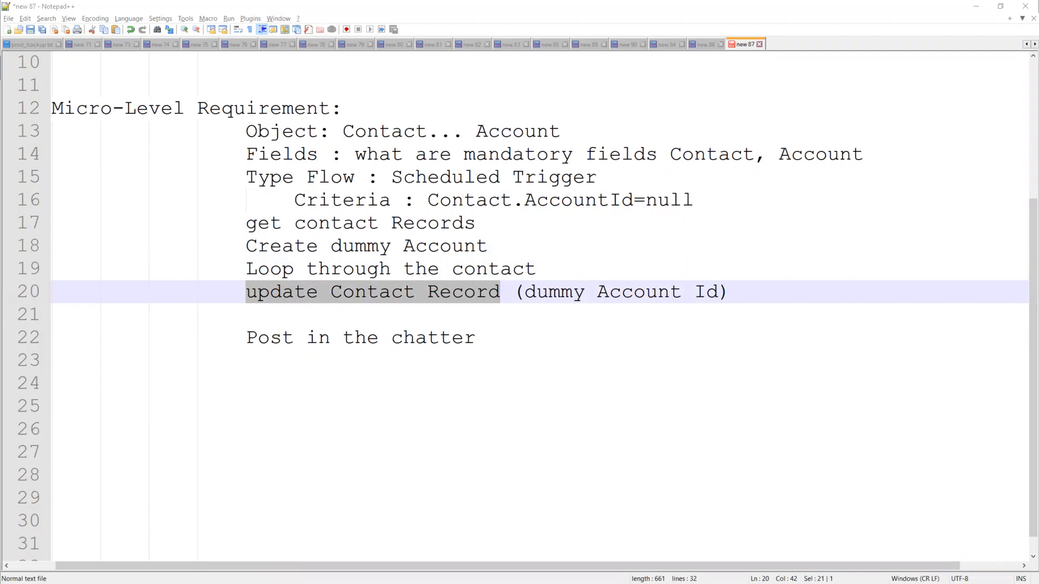
# Step: Minimise the notes, switch back to Salesforce in Chrome and open the Chatter feed of the Service app
pyautogui.click(975, 6)
pyautogui.click(80, 5)
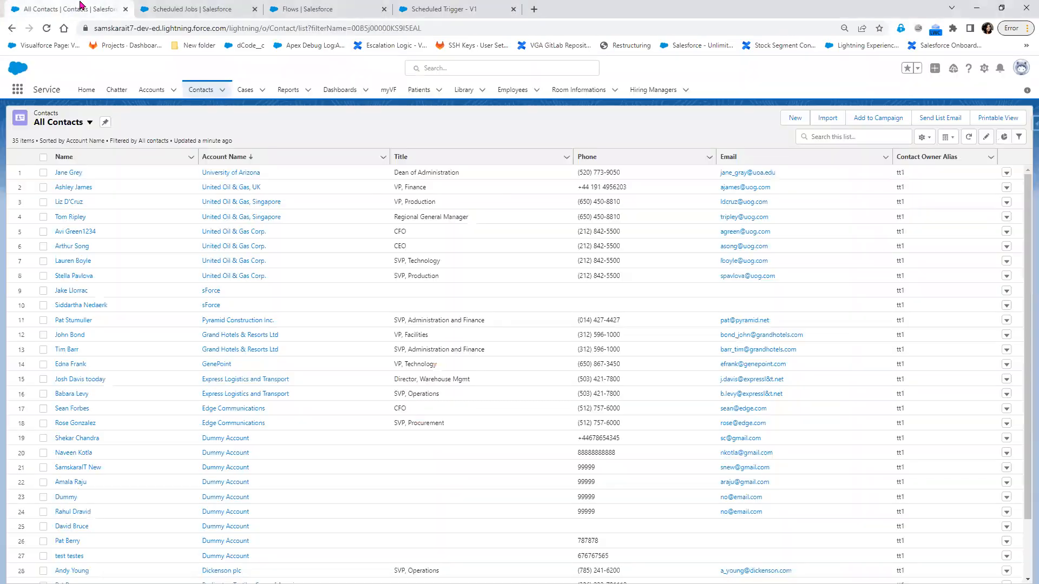
pyautogui.click(86, 91)
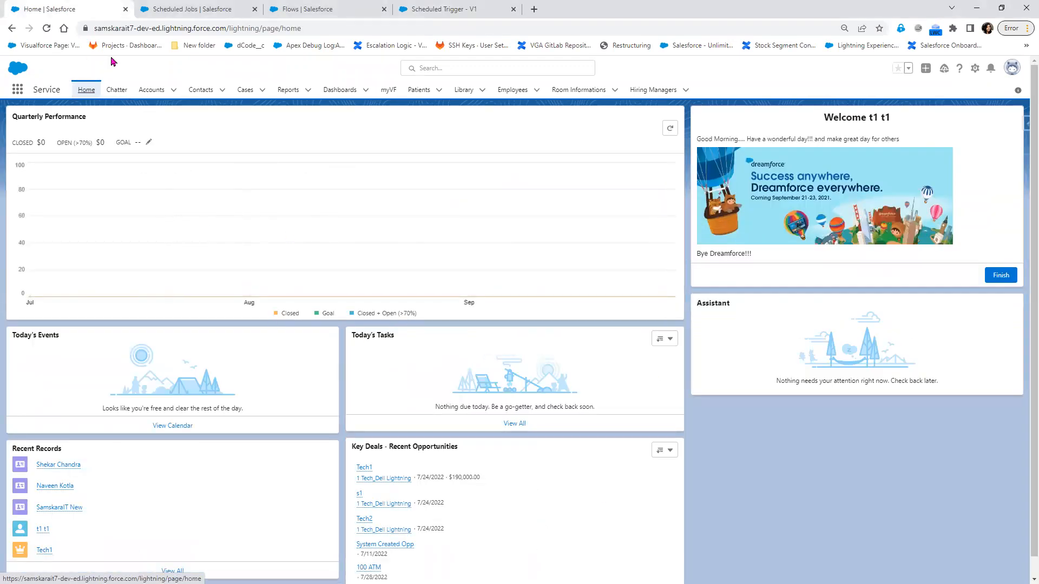
pyautogui.click(117, 92)
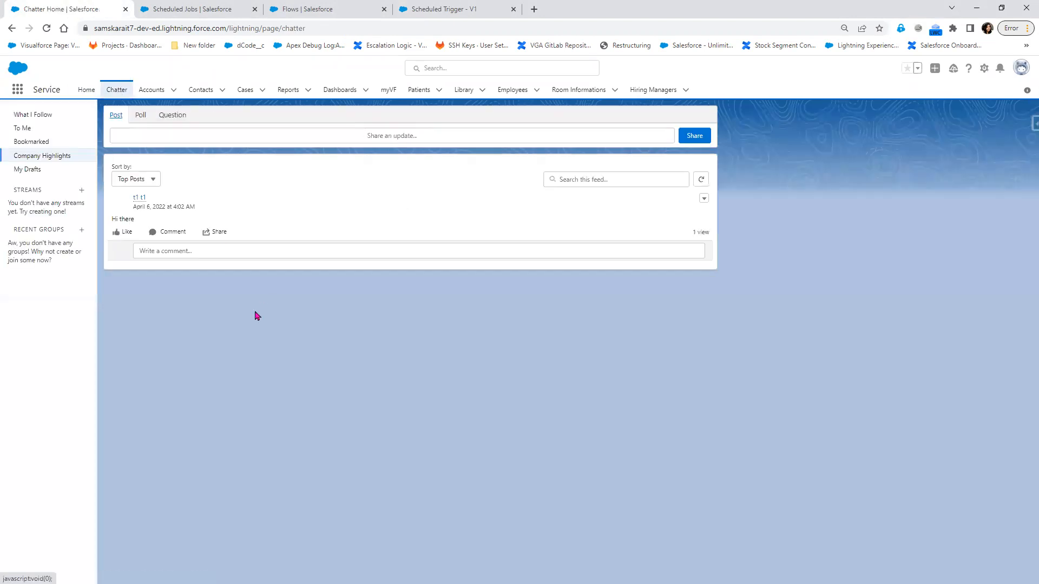
# Step: Exit the debug run to the Flows list and reopen the Scheduled Trigger flow in Flow Builder
pyautogui.click(428, 9)
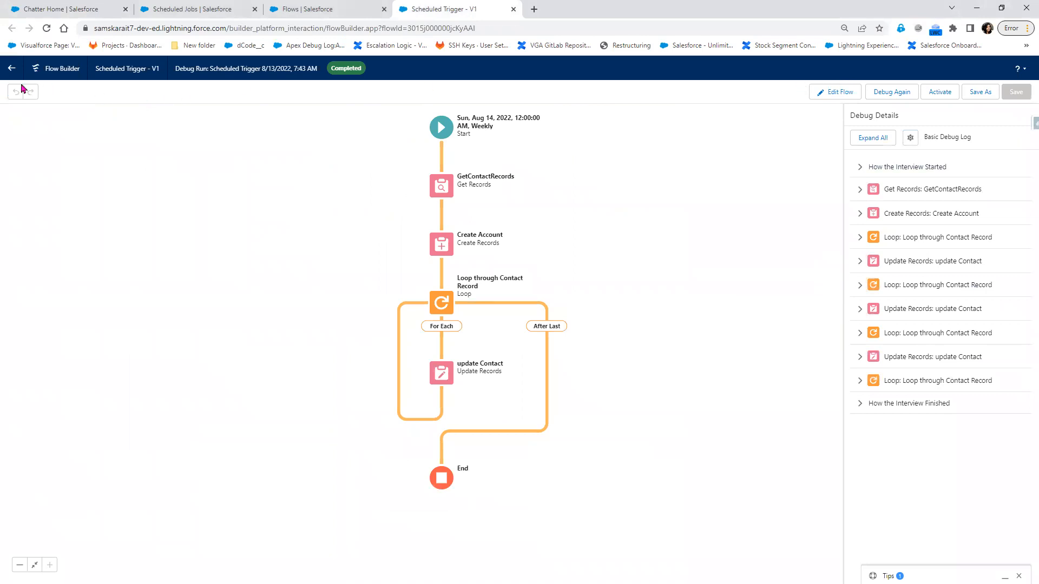
pyautogui.click(12, 68)
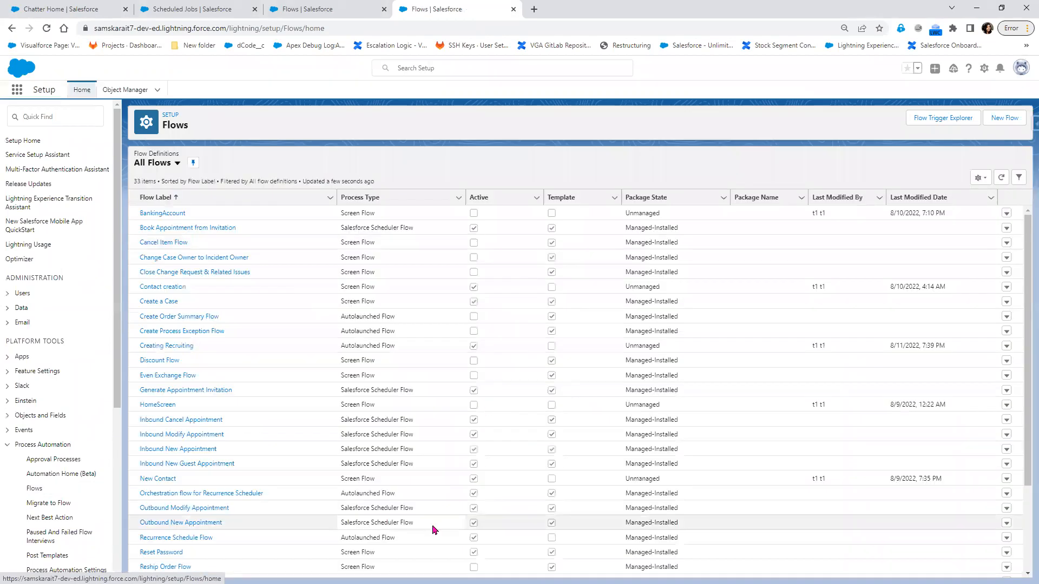
pyautogui.scroll(-2, 433, 529)
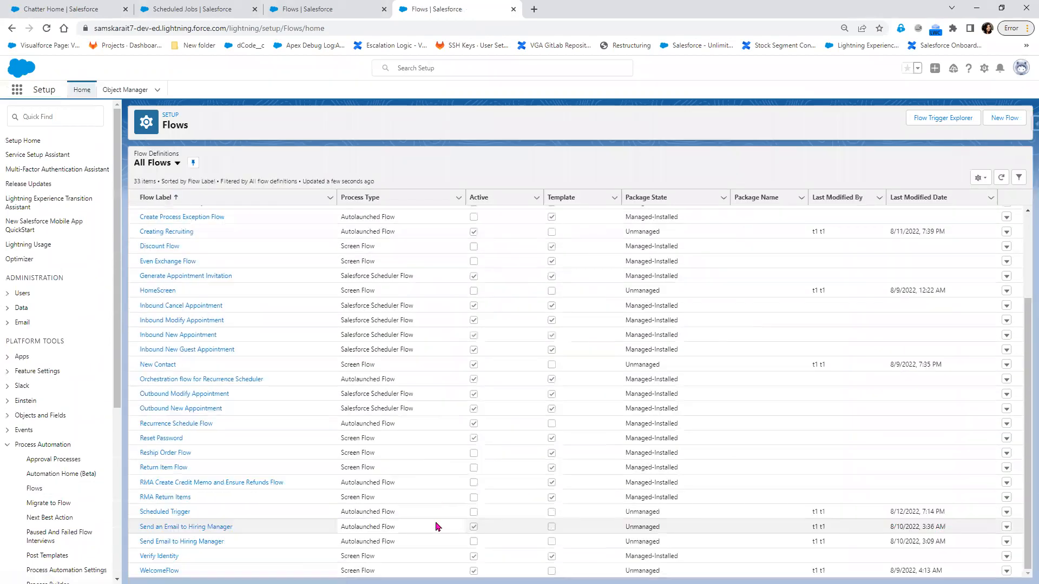
pyautogui.click(165, 513)
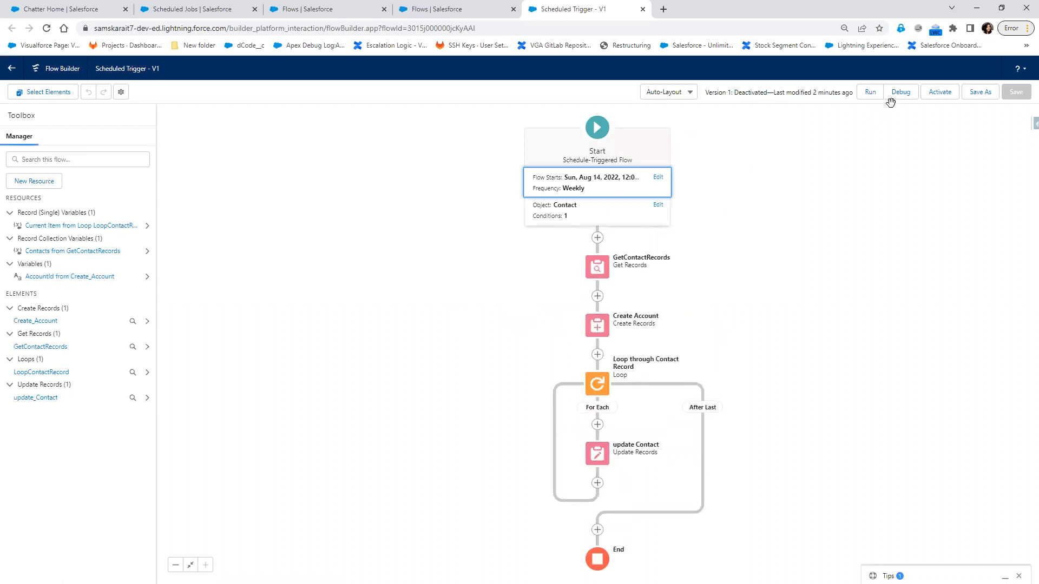
# Step: Start a new Action element after update Contact inside the loop's For Each path
pyautogui.click(597, 483)
pyautogui.scroll(-5, 598, 492)
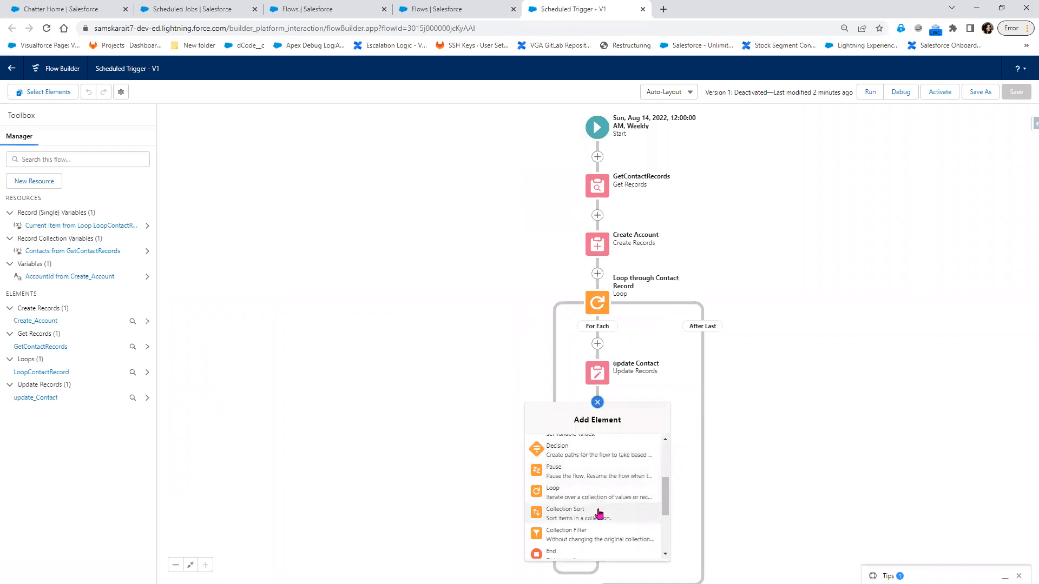
pyautogui.scroll(5, 597, 514)
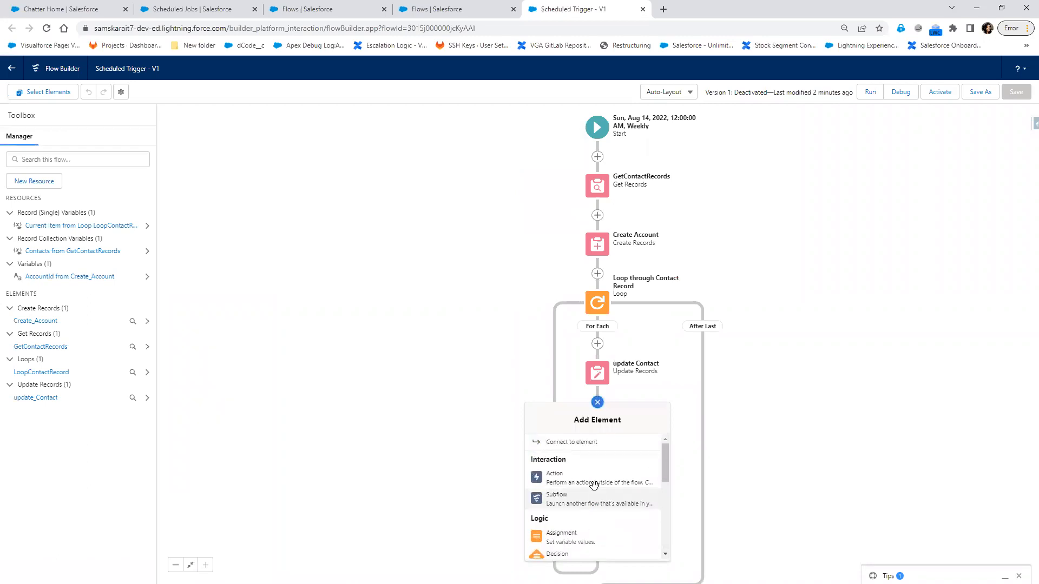
pyautogui.click(595, 489)
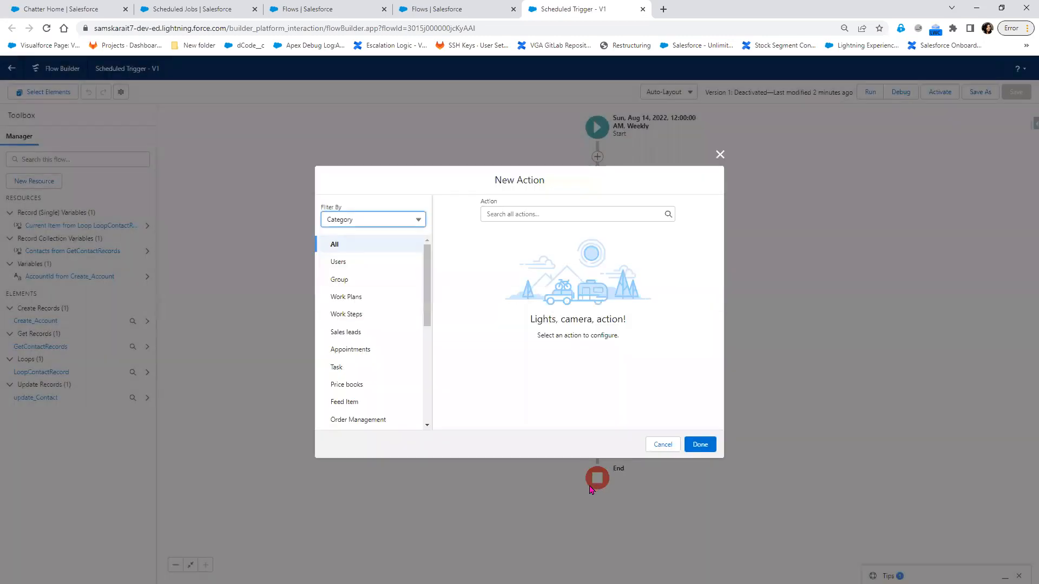
# Step: Look through the action categories and action types for one suited to posting in Chatter
pyautogui.scroll(-2, 388, 418)
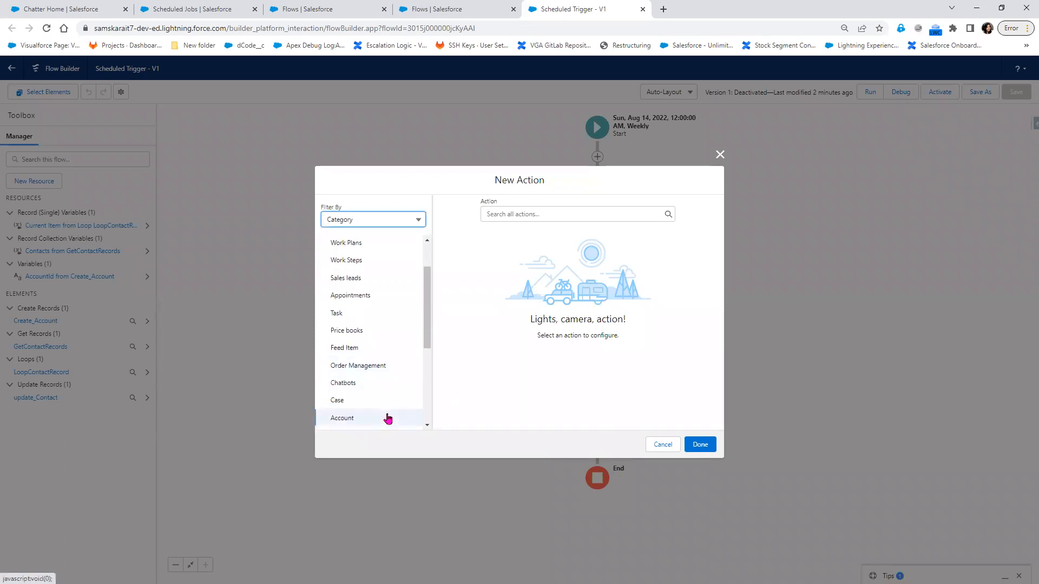
pyautogui.scroll(-4, 389, 419)
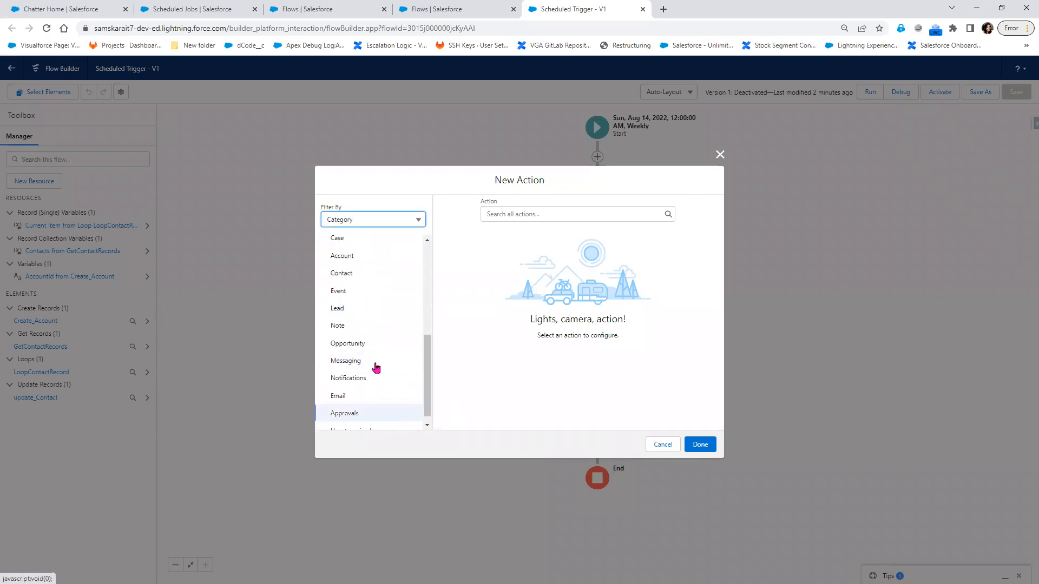
pyautogui.click(404, 219)
pyautogui.click(370, 255)
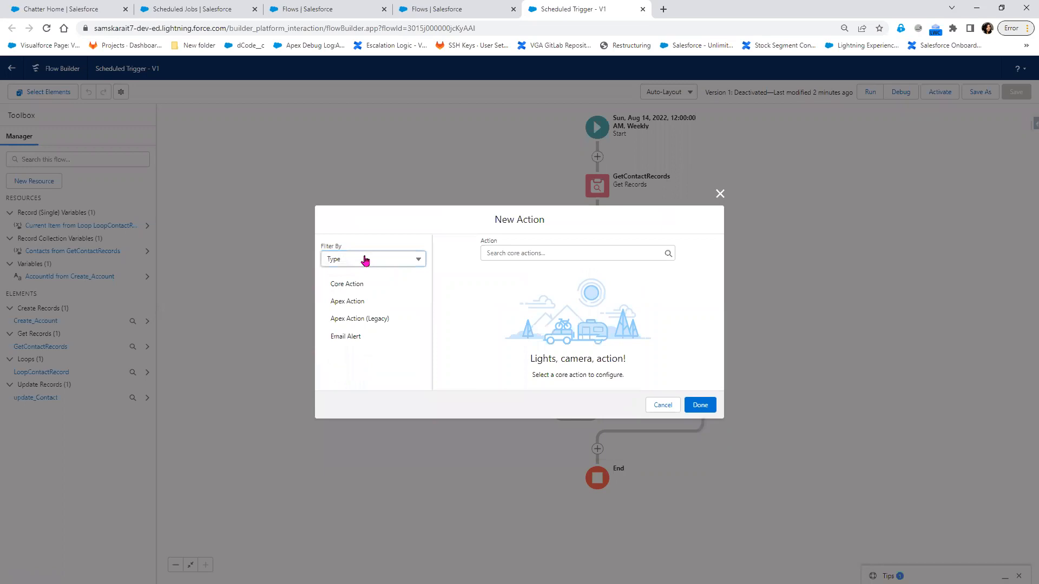
pyautogui.click(364, 260)
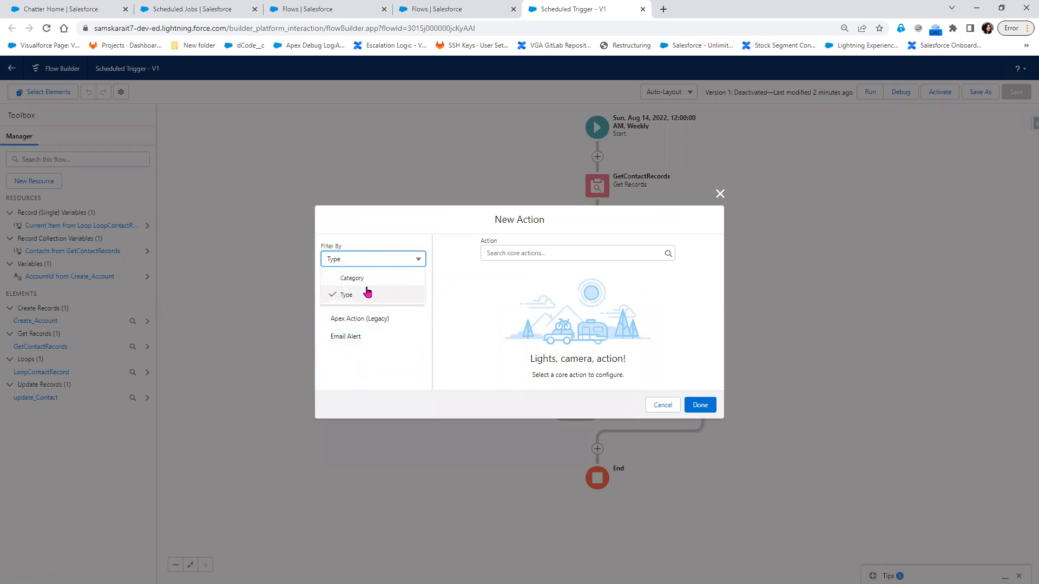
pyautogui.click(367, 277)
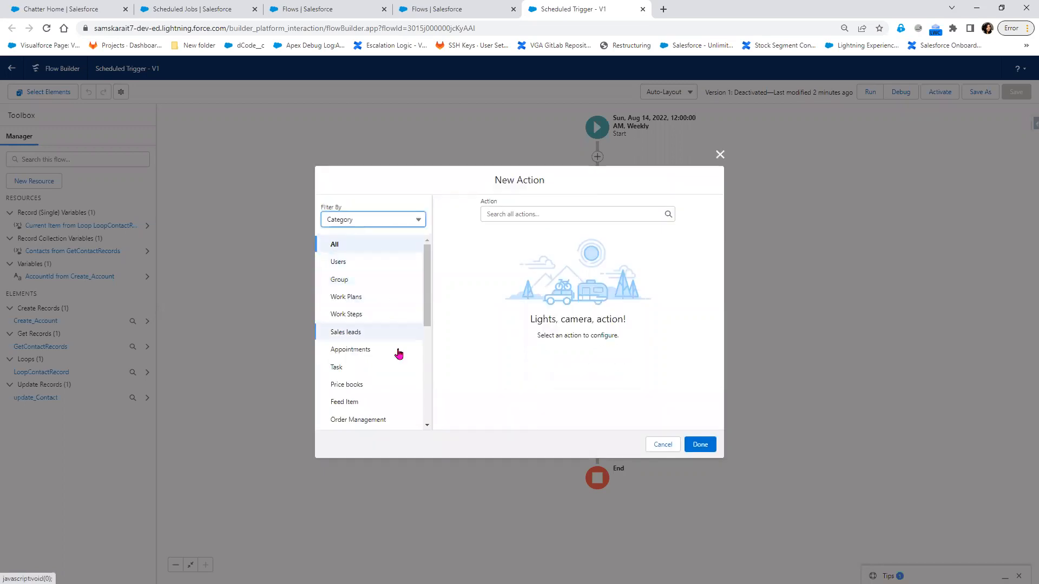
pyautogui.scroll(-2, 398, 365)
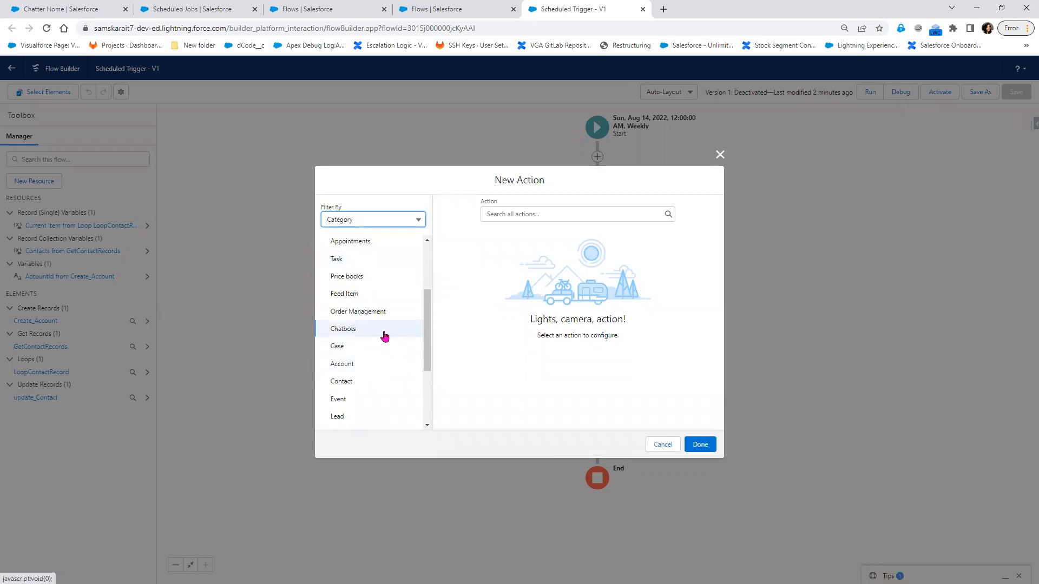
pyautogui.scroll(-3, 394, 375)
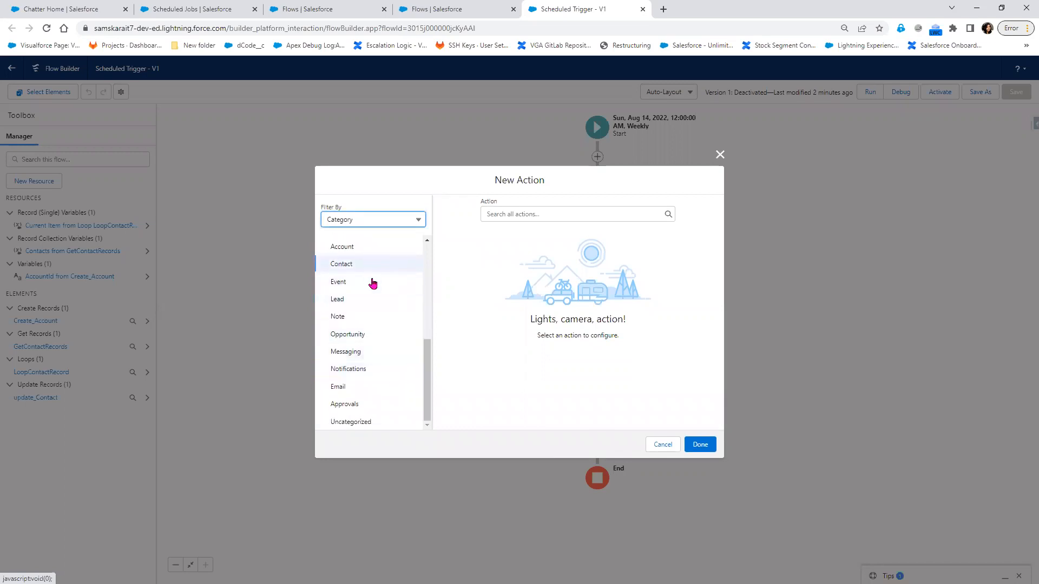
# Step: Check the actions offered in the Chatbots category and switch the action filter to Type
pyautogui.scroll(1, 377, 350)
pyautogui.click(368, 265)
pyautogui.click(539, 213)
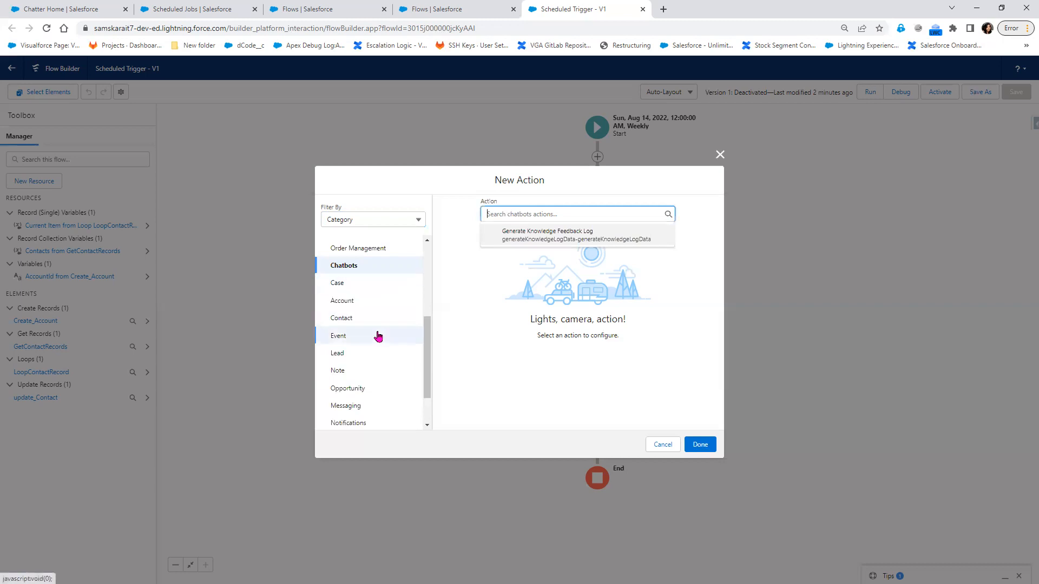
pyautogui.scroll(-1, 377, 336)
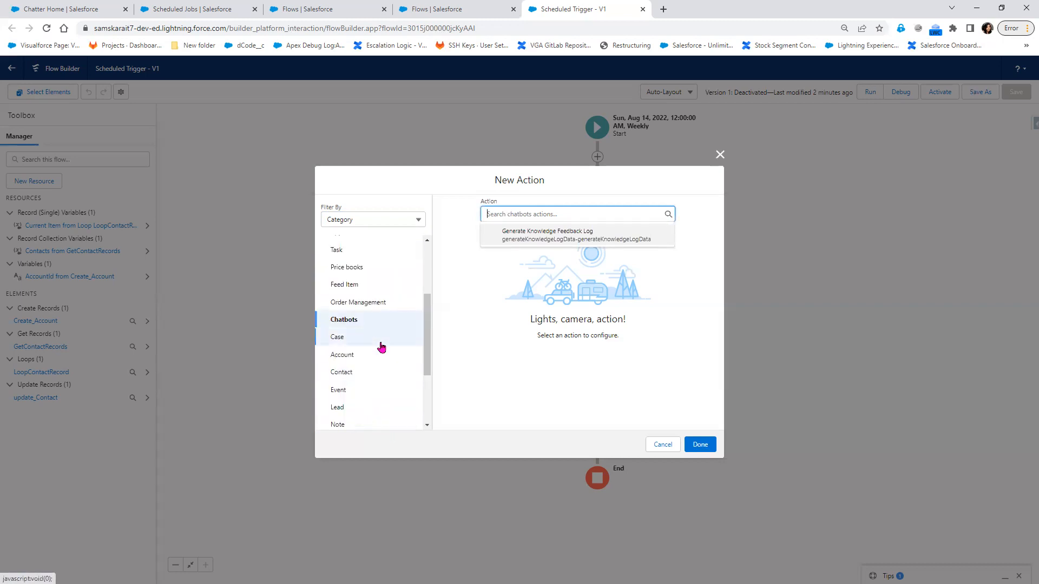
pyautogui.scroll(2, 382, 347)
pyautogui.scroll(1, 381, 348)
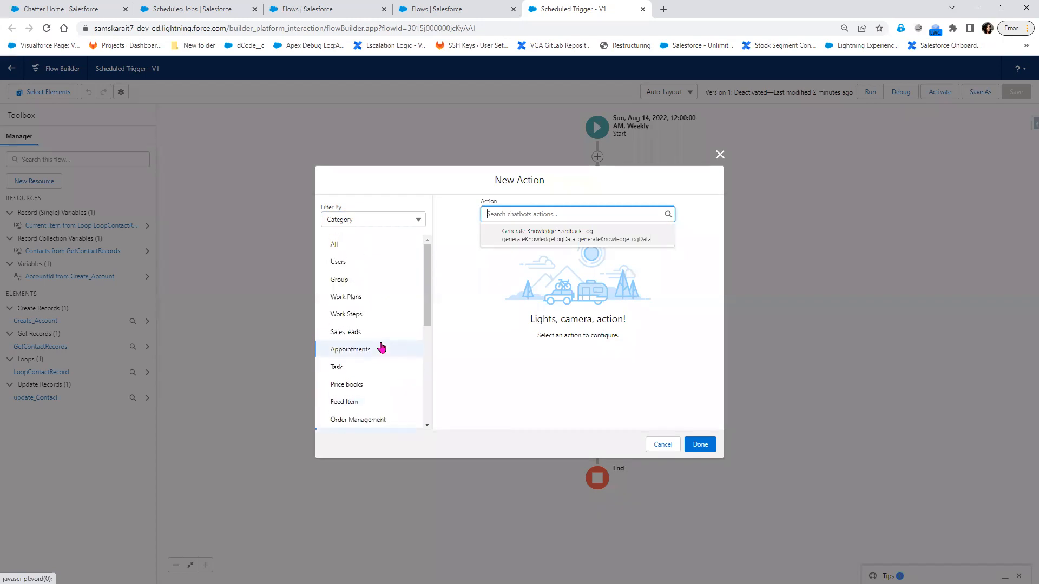
pyautogui.click(383, 219)
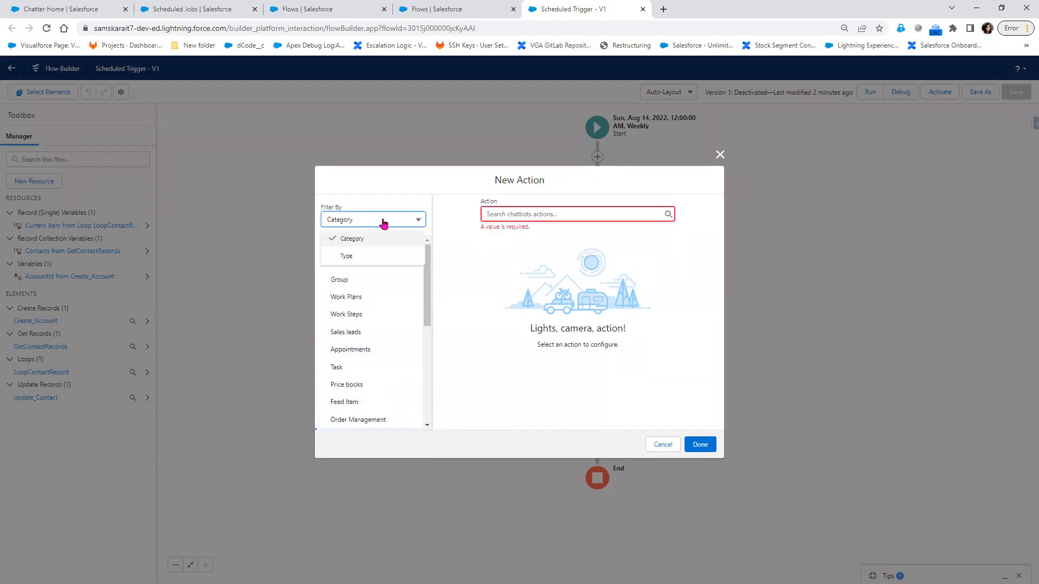
pyautogui.click(346, 256)
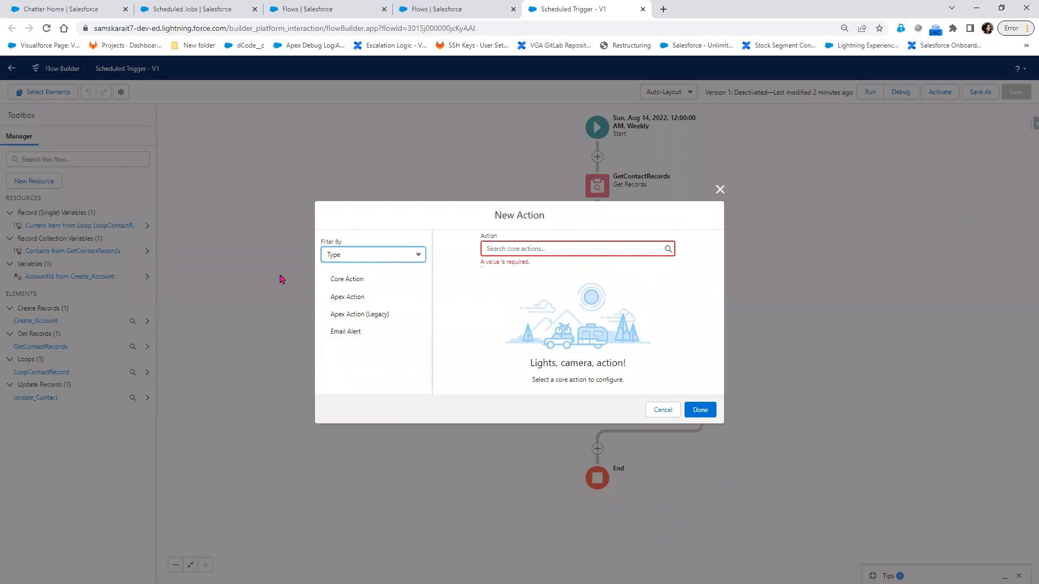
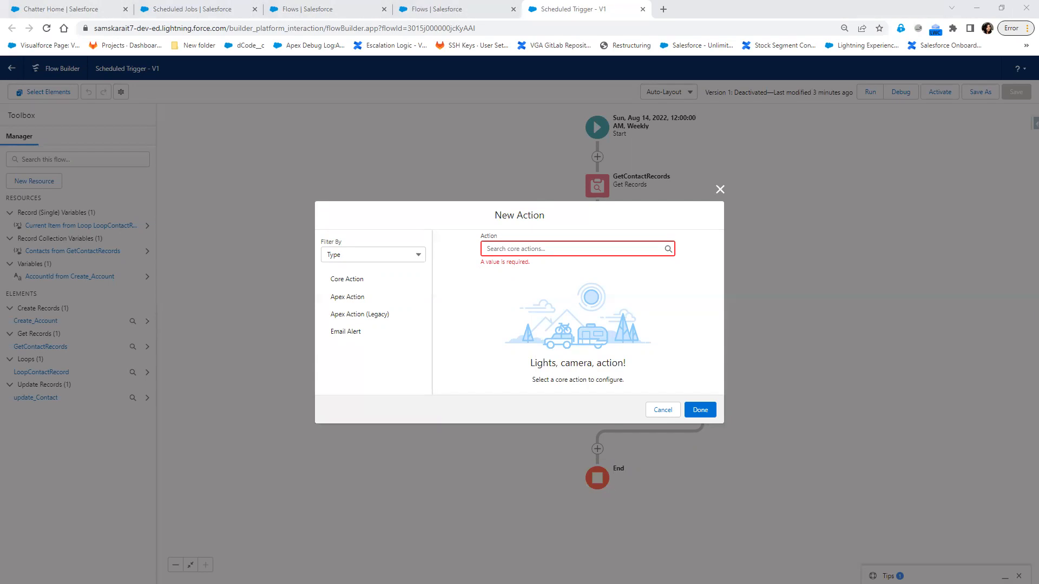
# Step: Filter by Category, list all actions and choose the Post to Chatter core action
pyautogui.click(418, 255)
pyautogui.click(391, 275)
pyautogui.click(380, 249)
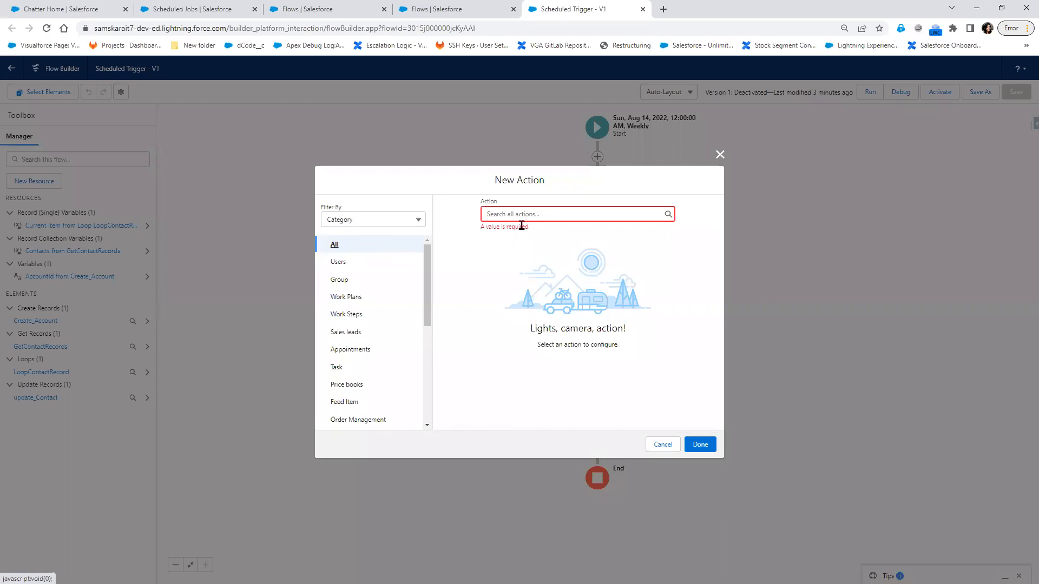
pyautogui.click(521, 214)
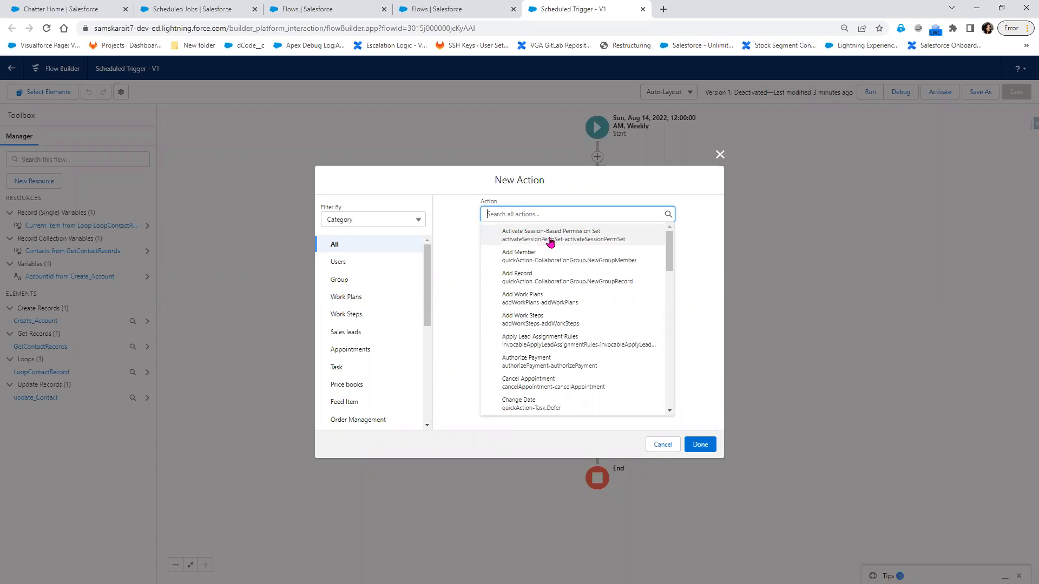
pyautogui.scroll(-3, 602, 315)
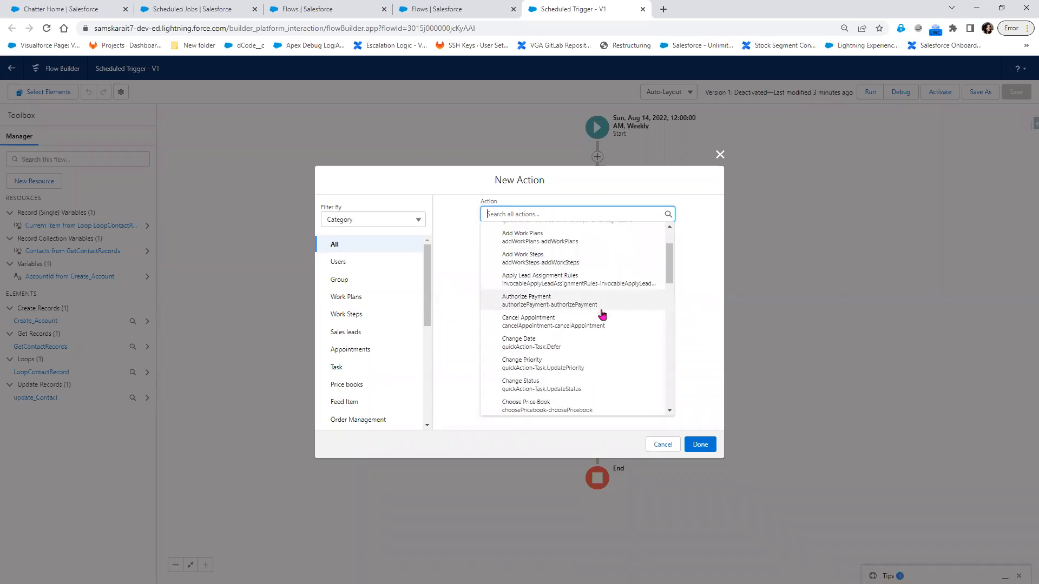
pyautogui.scroll(-3, 602, 315)
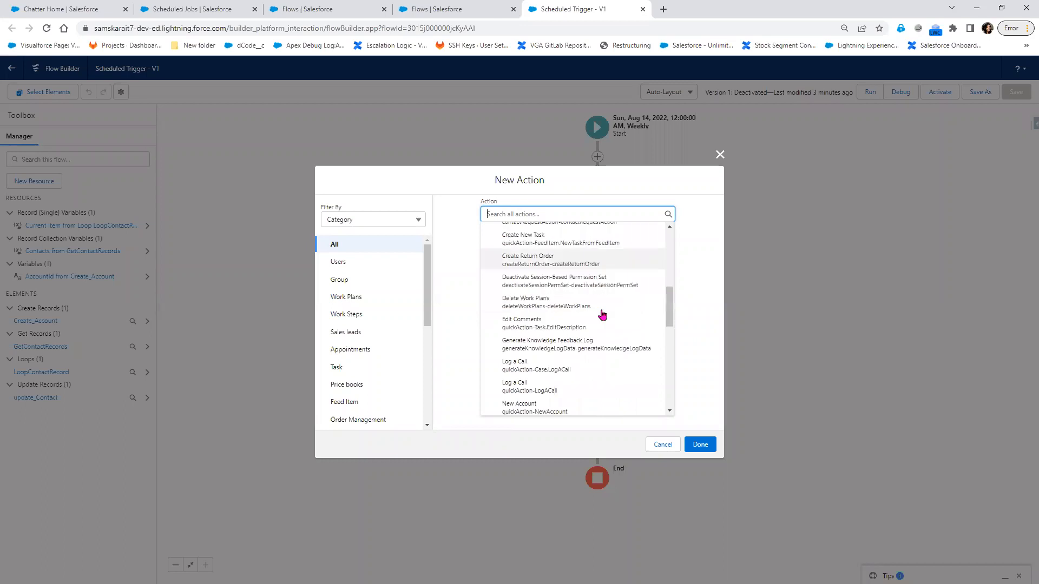
pyautogui.scroll(-3, 602, 315)
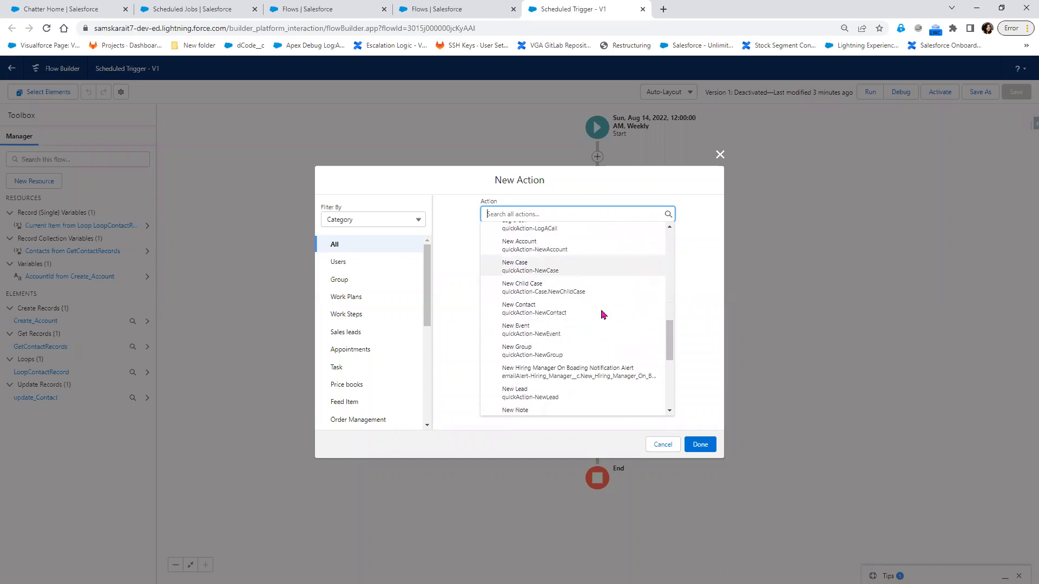
pyautogui.scroll(-1, 602, 315)
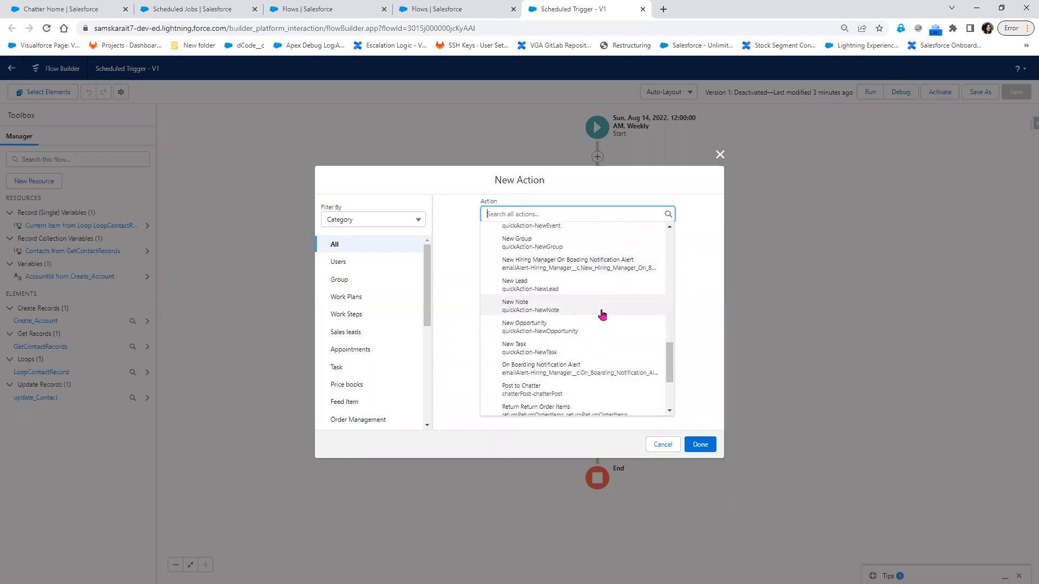
pyautogui.click(599, 389)
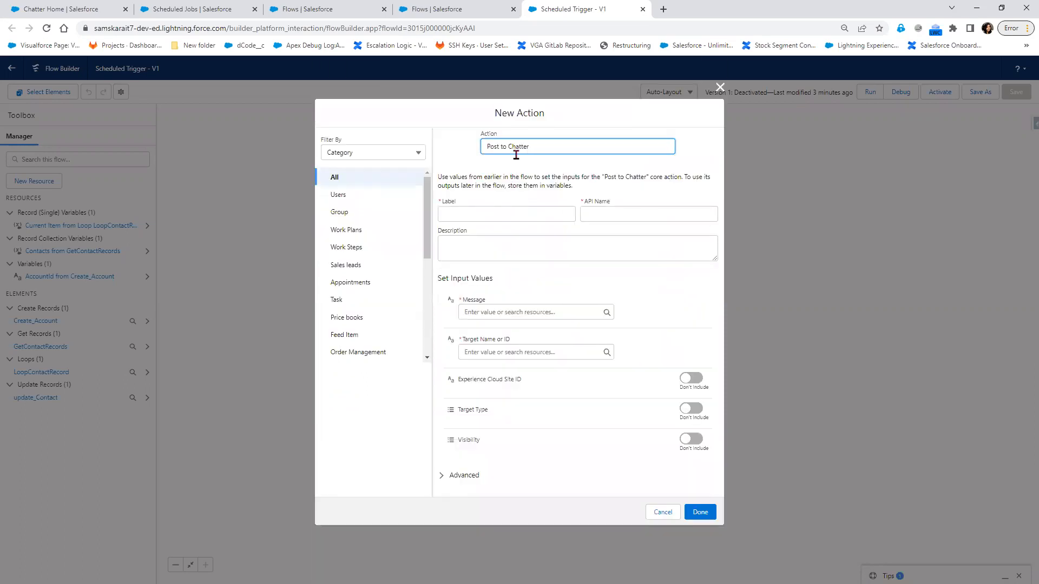
# Step: Label the Post to Chatter action "scheduled Chatter" with the API name scheduled_Chatter
pyautogui.tripleClick(516, 144)
pyautogui.click(481, 212)
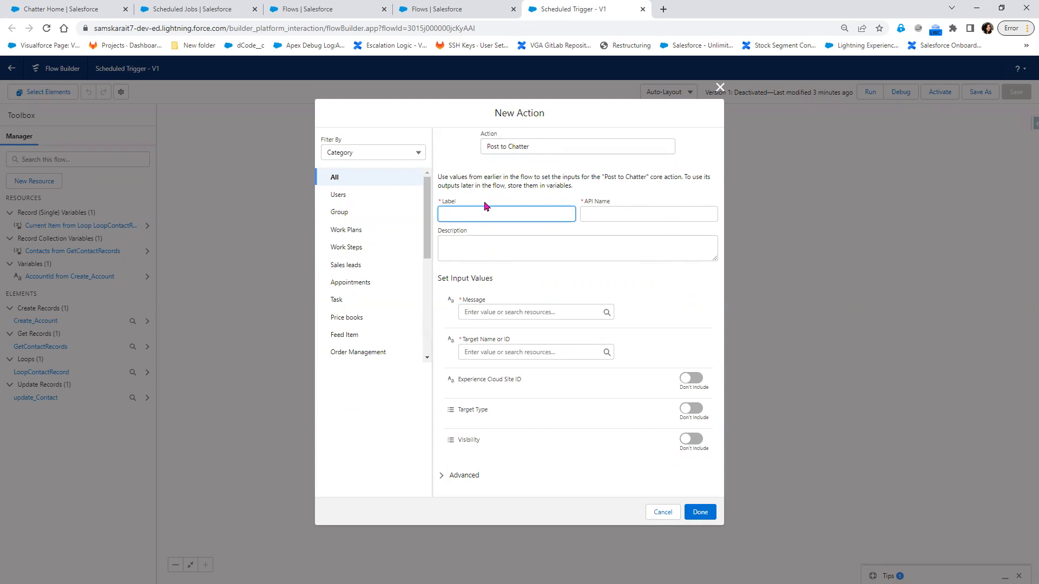
pyautogui.write('scheduled Chatter')
pyautogui.press('Tab')
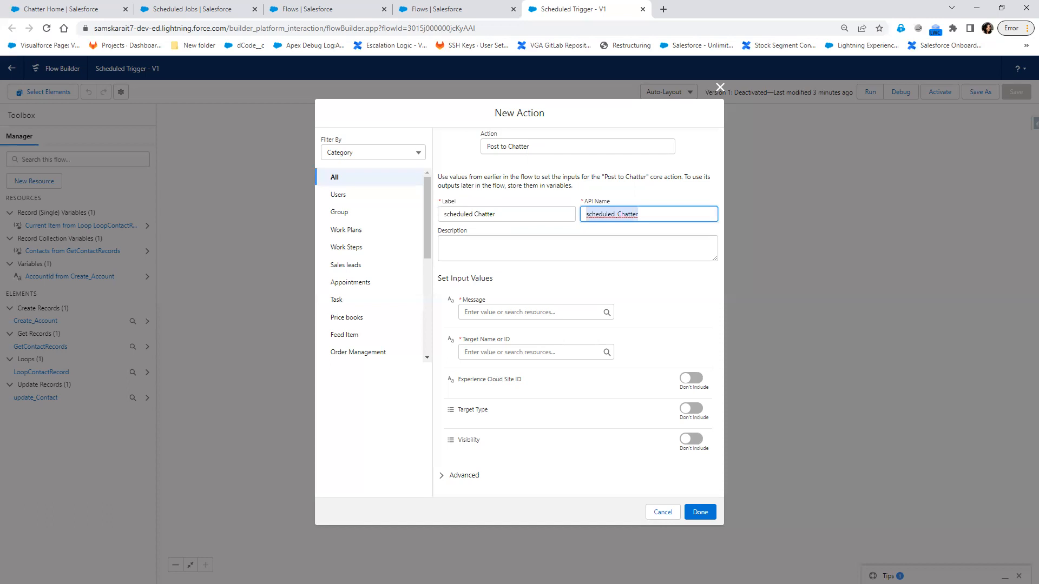
# Step: Set the Chatter post's message to "Scheduled flow has been Completed"
pyautogui.click(537, 317)
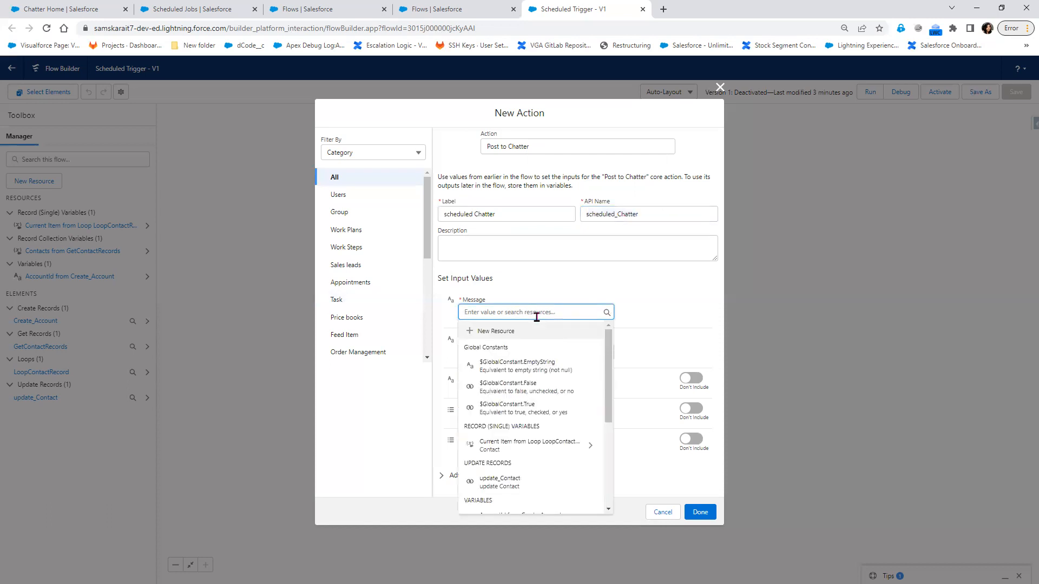
pyautogui.scroll(-2, 561, 444)
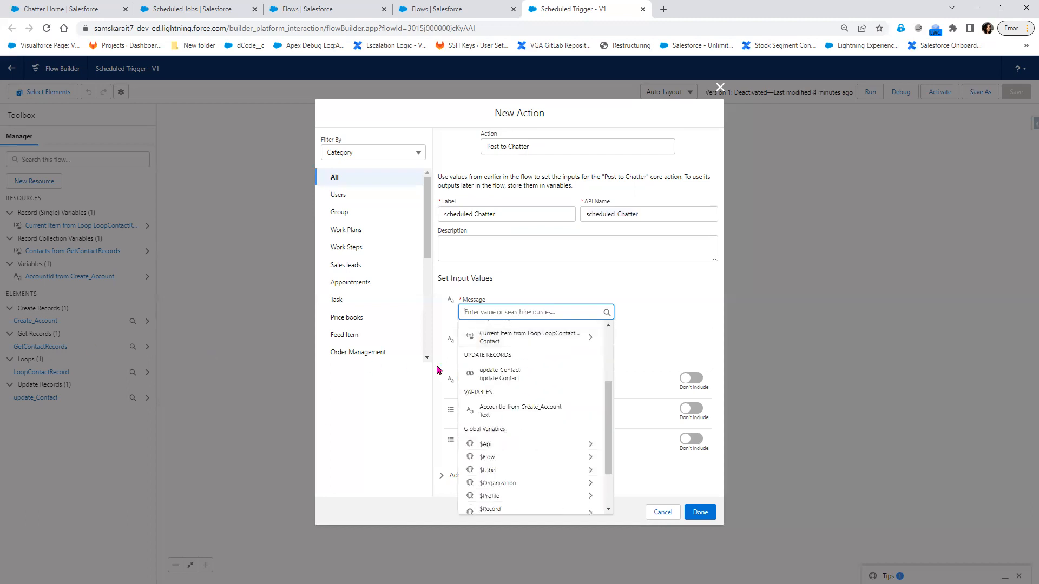
pyautogui.scroll(-1, 545, 430)
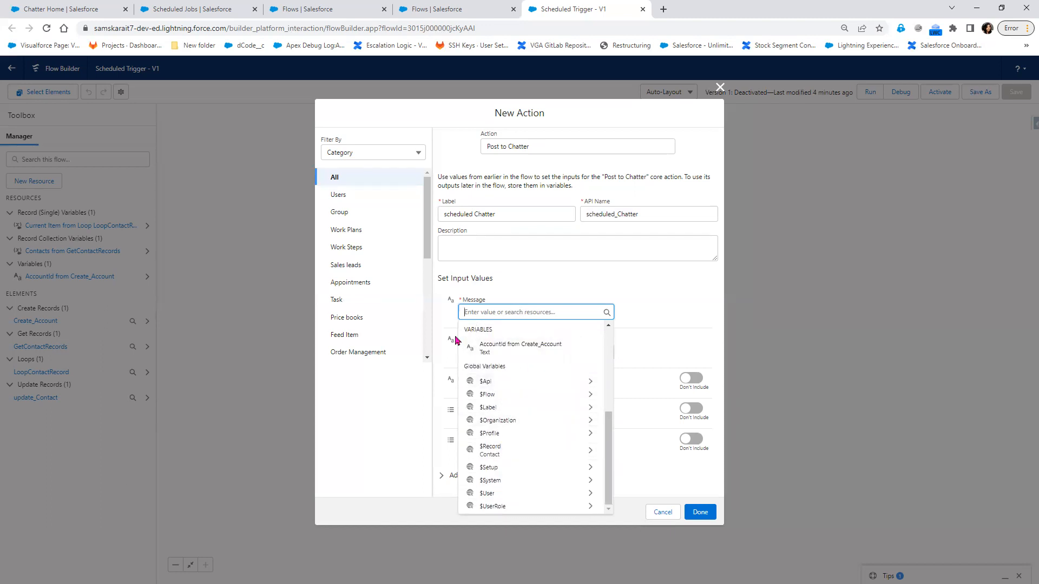
pyautogui.write('Sc')
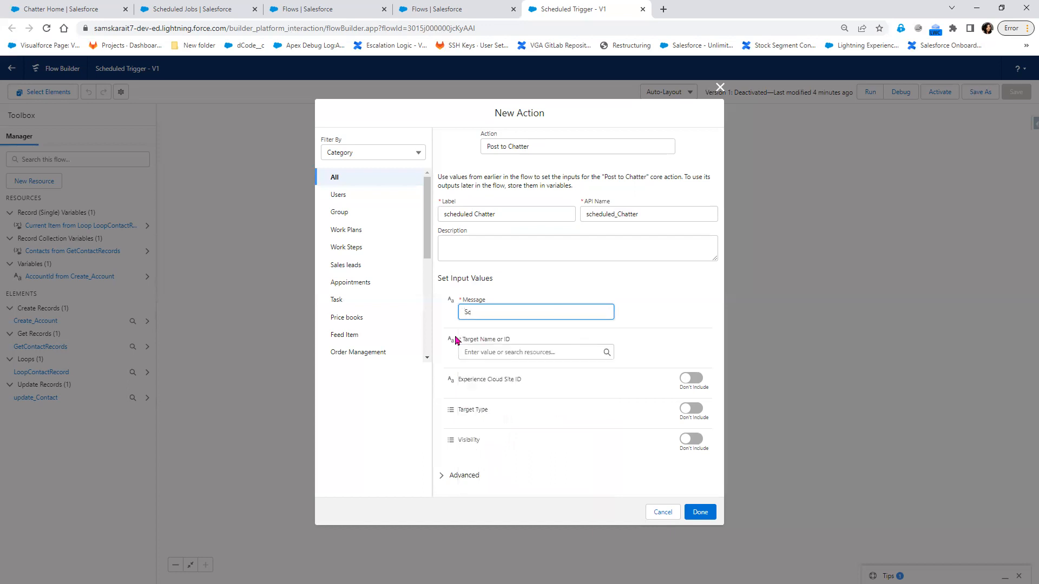
pyautogui.write('heduled flow has been Completed')
# Step: Set the post's Target Name or ID to {!$User.Id} and finish adding the action to the flow
pyautogui.click(511, 353)
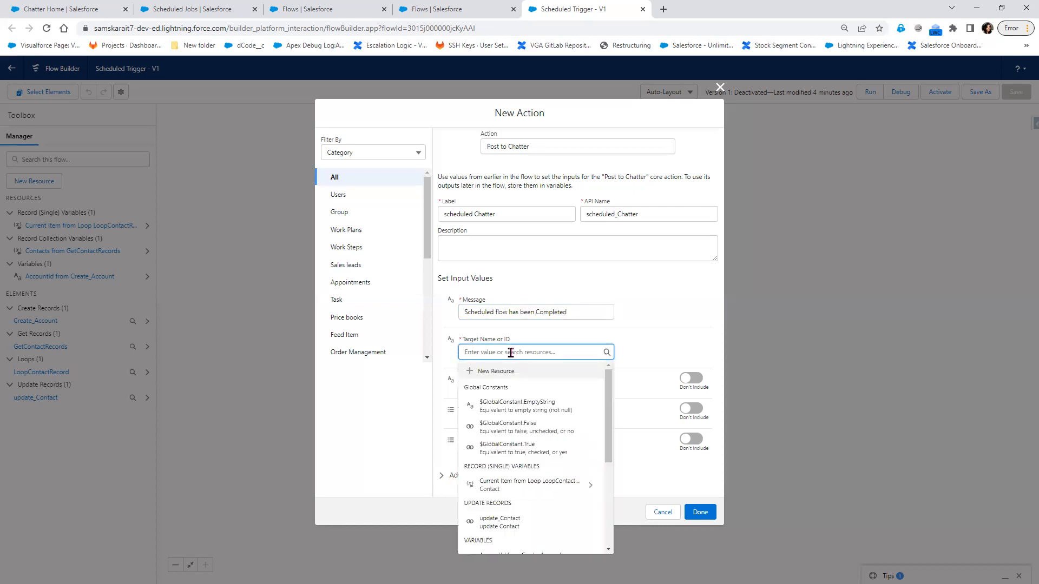
pyautogui.scroll(-2, 547, 466)
pyautogui.scroll(-1, 535, 533)
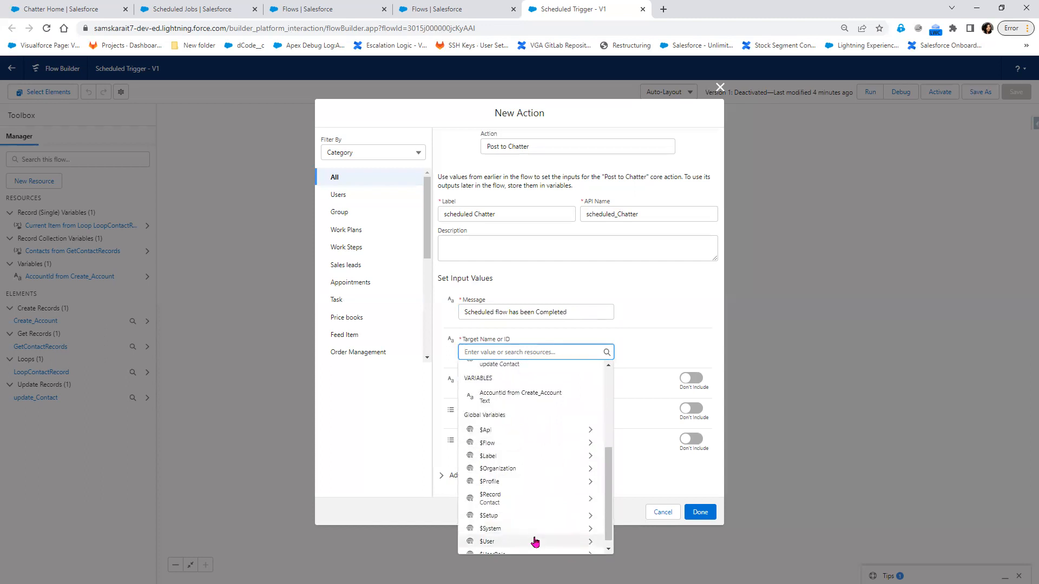
pyautogui.click(535, 542)
pyautogui.scroll(-3, 534, 533)
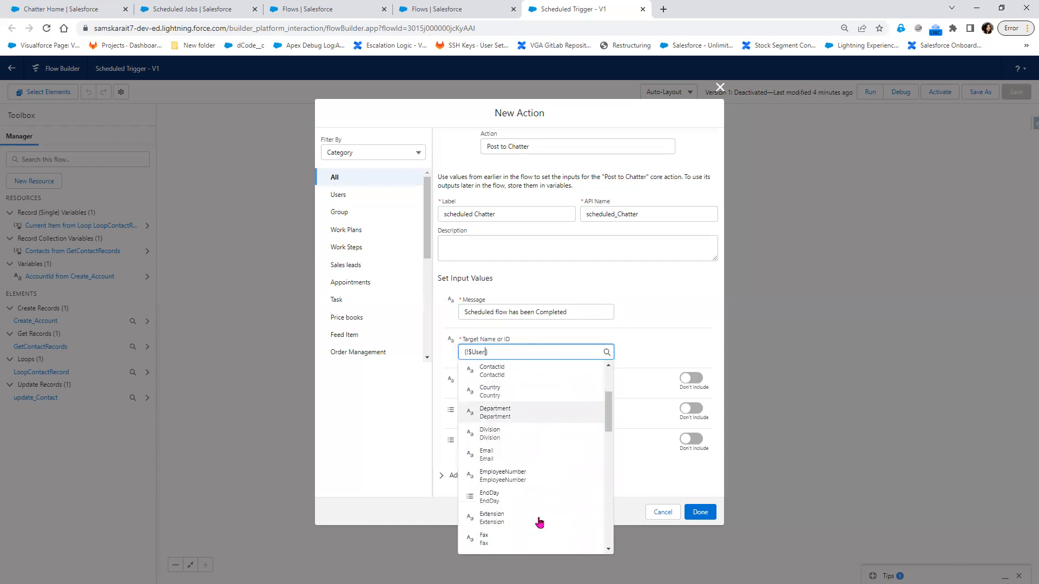
pyautogui.scroll(-2, 534, 527)
pyautogui.click(522, 519)
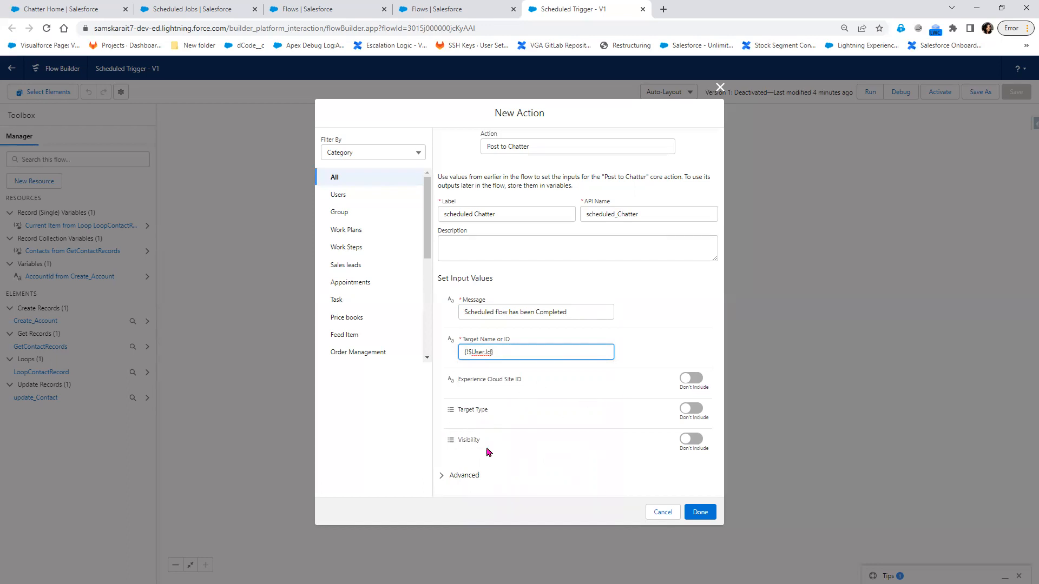
pyautogui.click(449, 479)
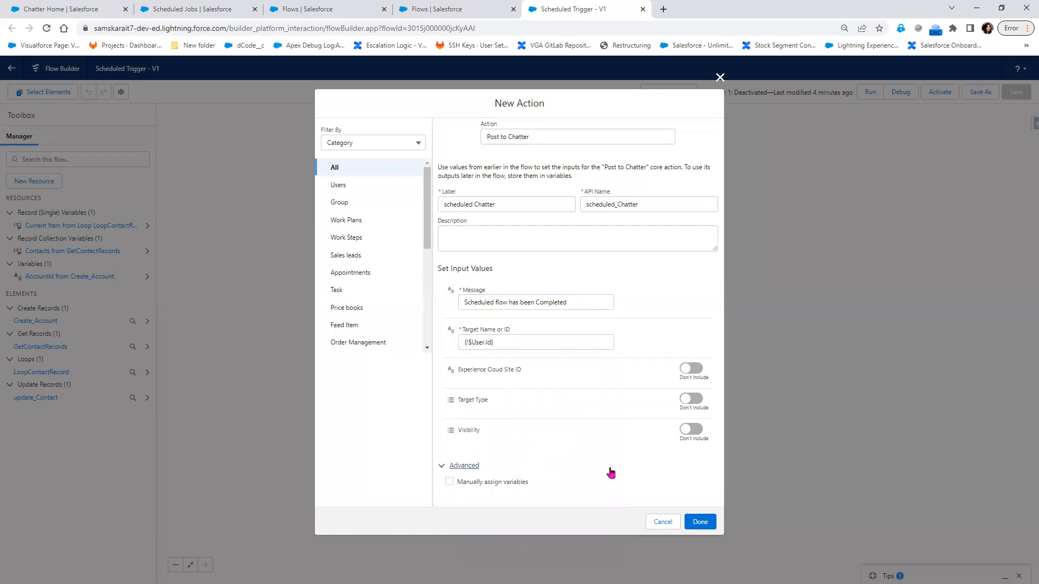
pyautogui.click(714, 525)
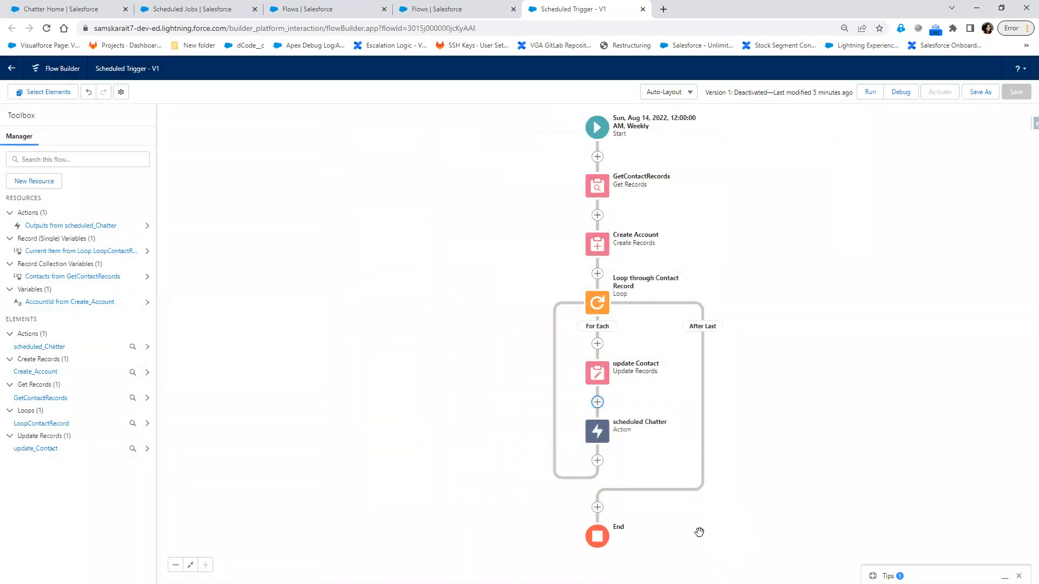
# Step: Save the Scheduled Trigger flow as a new version, keeping its label and leaving the description empty
pyautogui.click(981, 92)
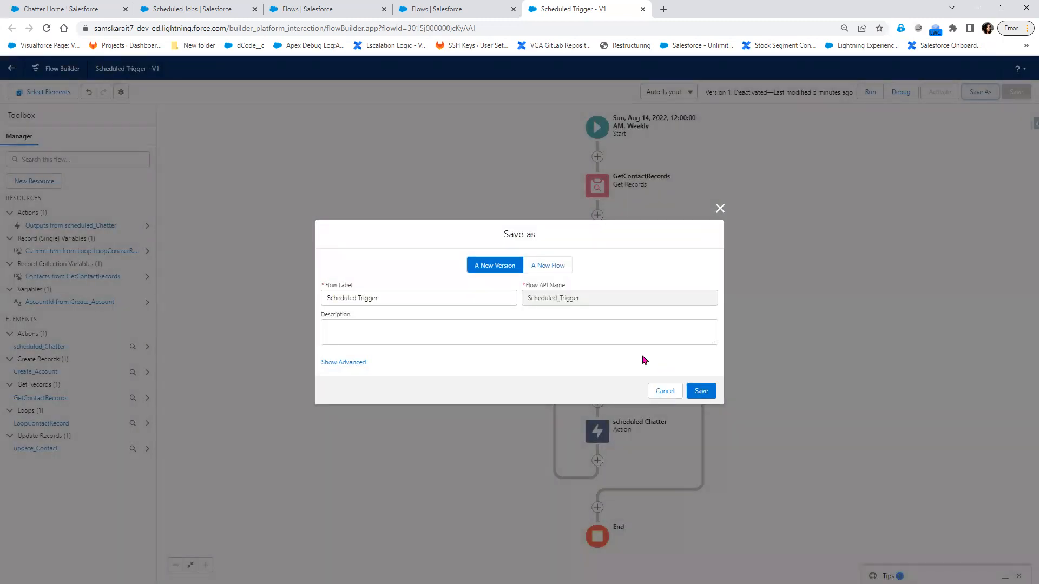
pyautogui.click(703, 397)
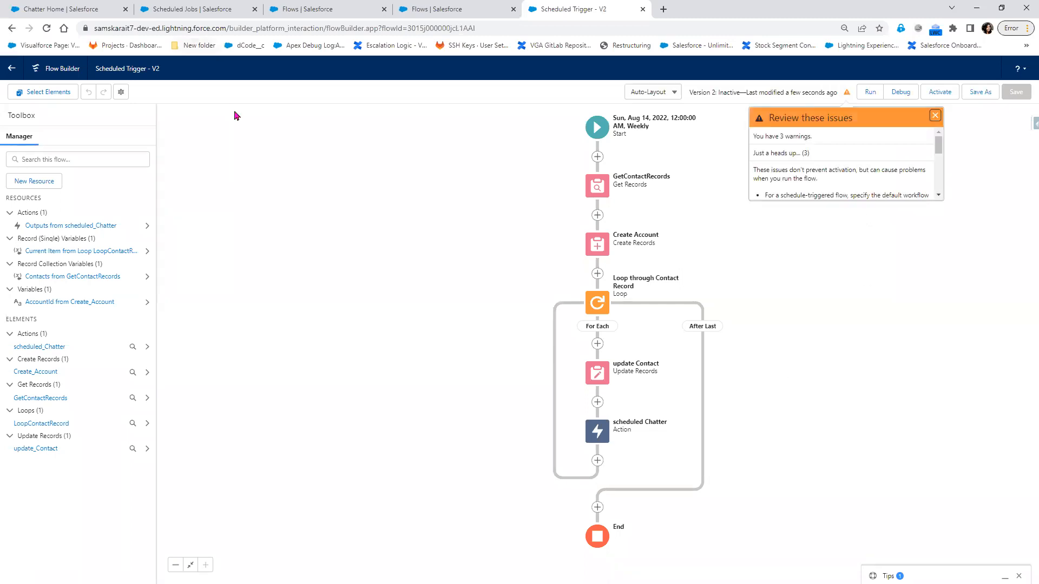
# Step: Check the current Chatter feed and open the Contacts list in a separate browser tab
pyautogui.click(68, 8)
pyautogui.click(162, 10)
pyautogui.click(104, 8)
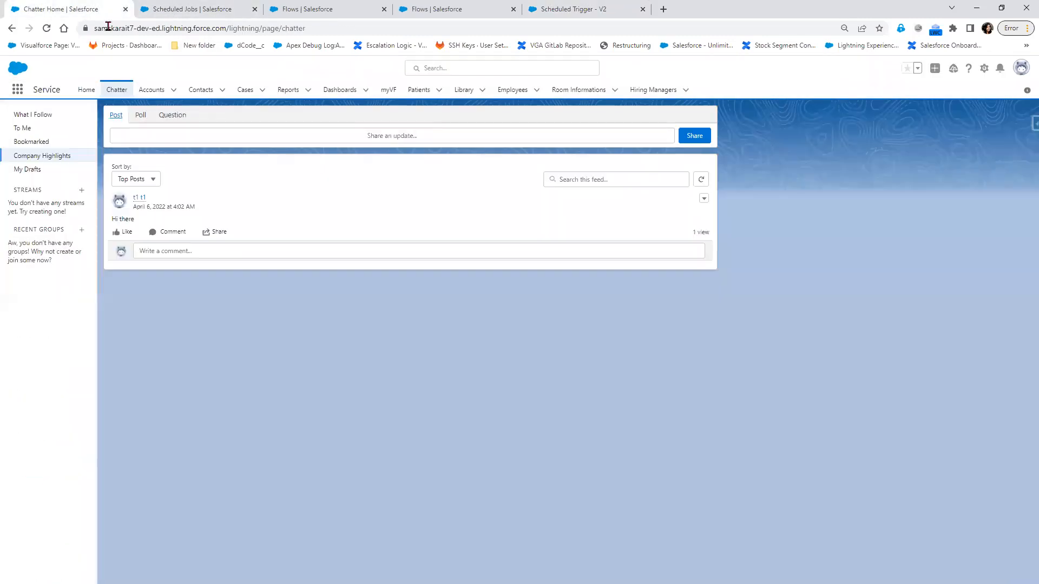
pyautogui.rightClick(157, 92)
pyautogui.press('Escape')
pyautogui.rightClick(199, 88)
pyautogui.click(225, 96)
pyautogui.click(179, 9)
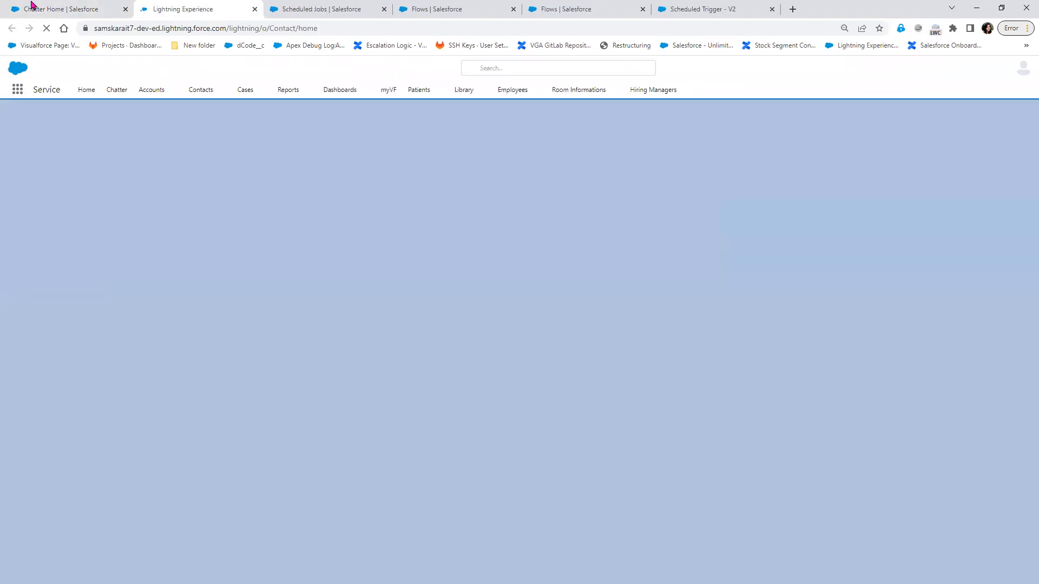
pyautogui.click(33, 8)
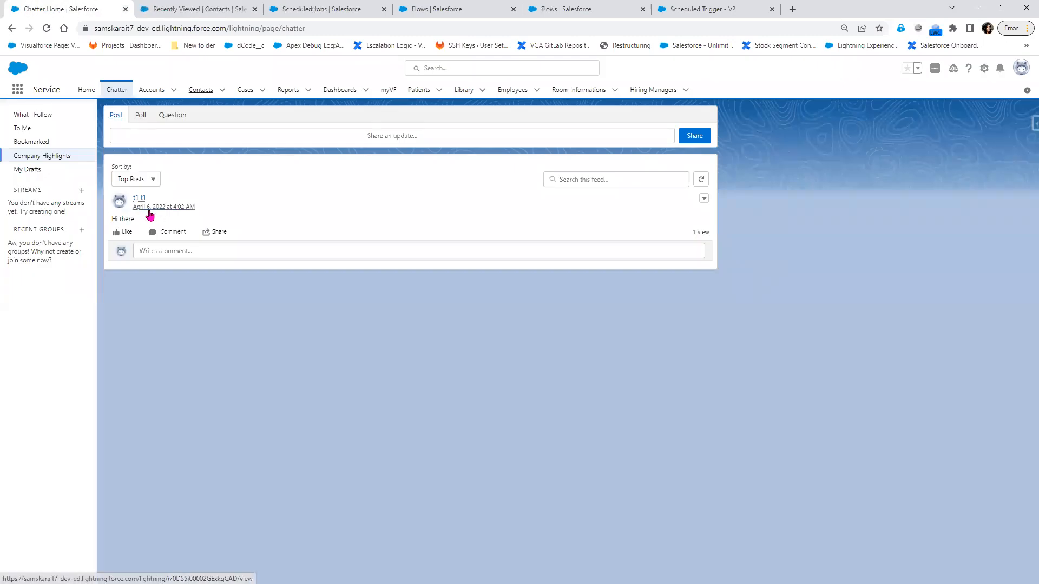
pyautogui.click(195, 9)
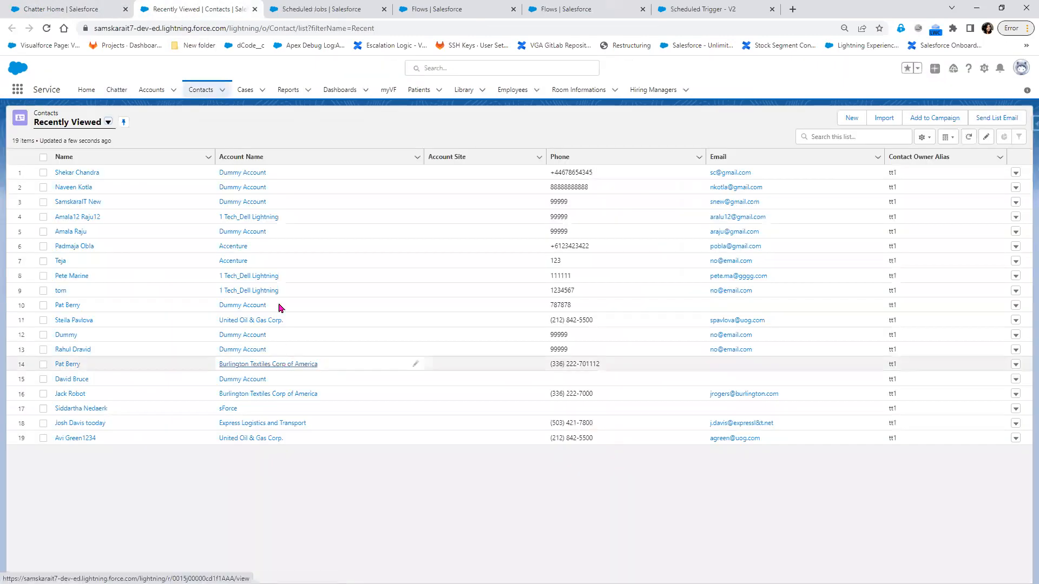
# Step: Clear the Account Name of the first three contacts in the Recently Viewed list and save the changes
pyautogui.doubleClick(286, 176)
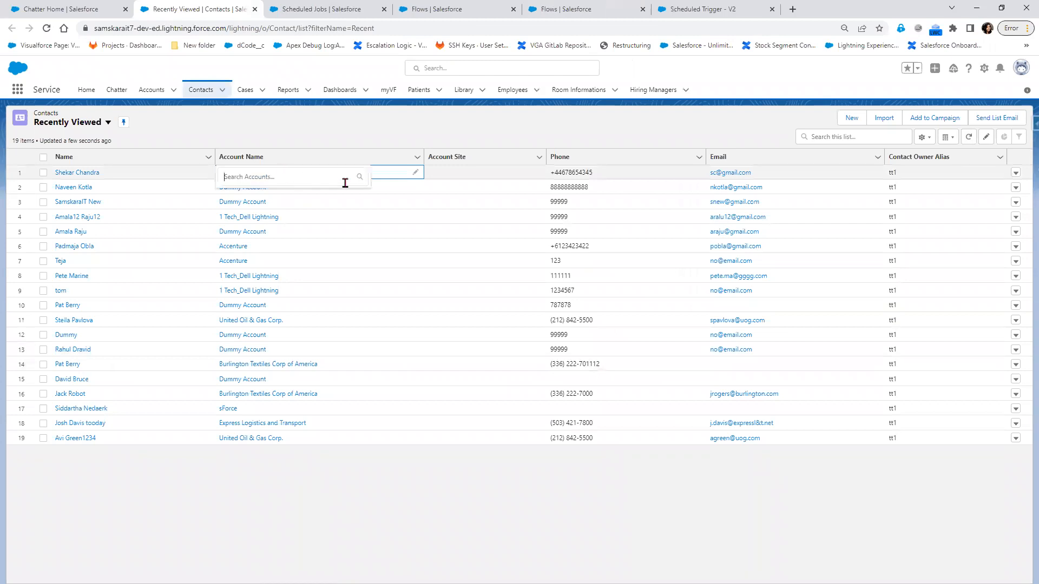
pyautogui.click(414, 174)
pyautogui.click(413, 174)
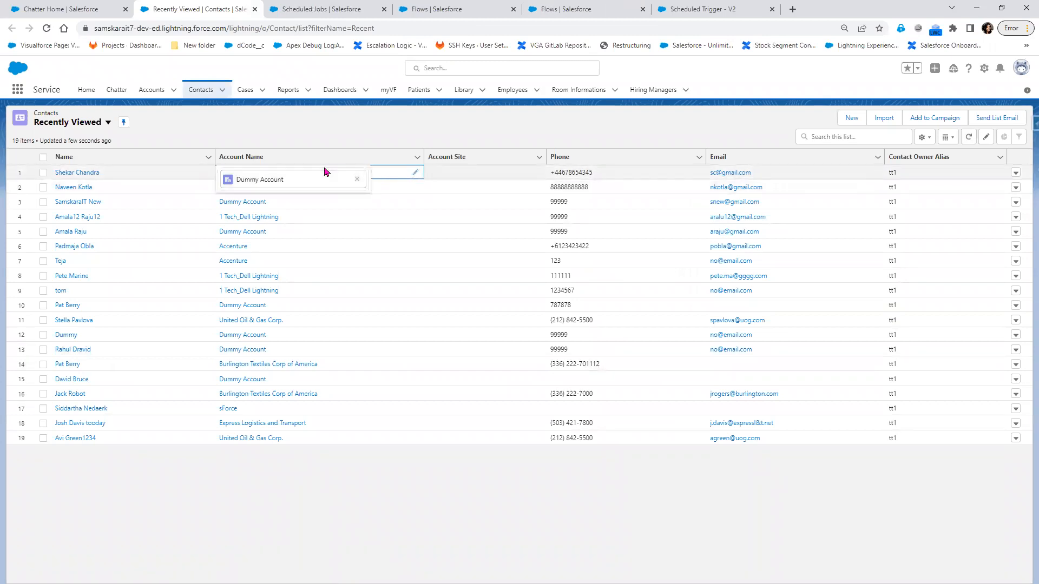
pyautogui.click(357, 179)
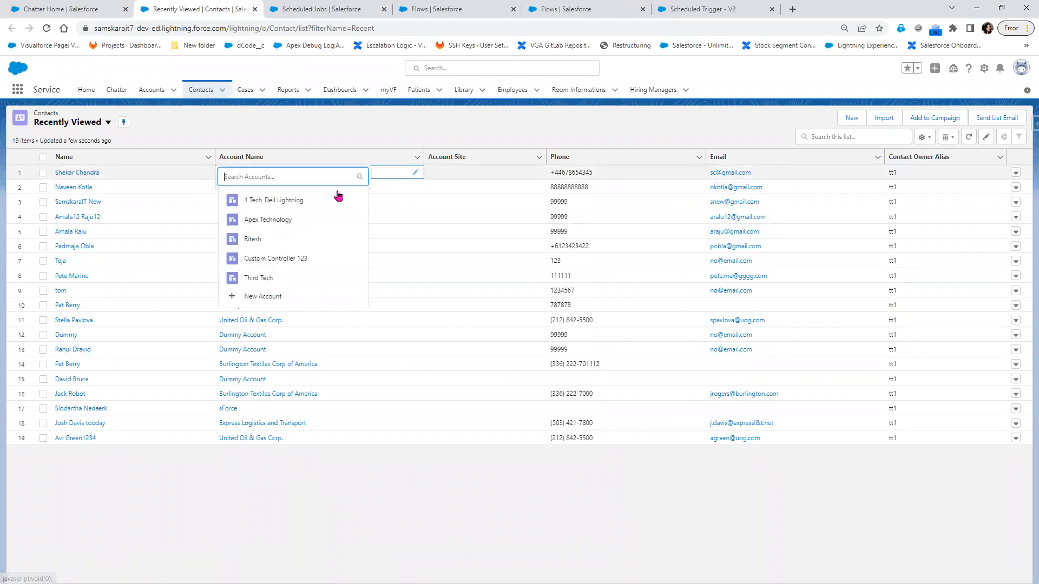
pyautogui.click(361, 530)
pyautogui.doubleClick(324, 187)
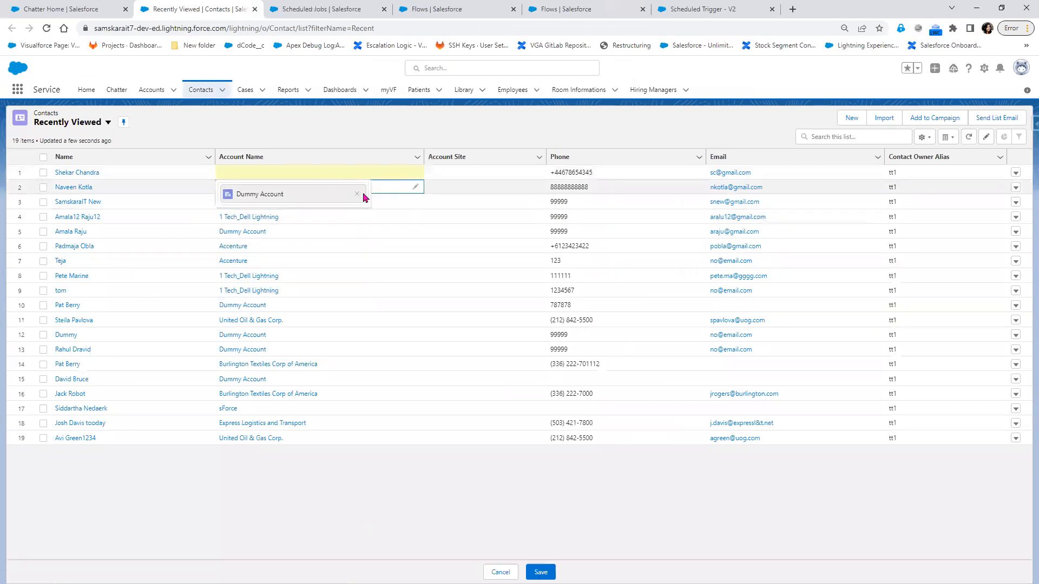
pyautogui.click(356, 194)
pyautogui.doubleClick(383, 205)
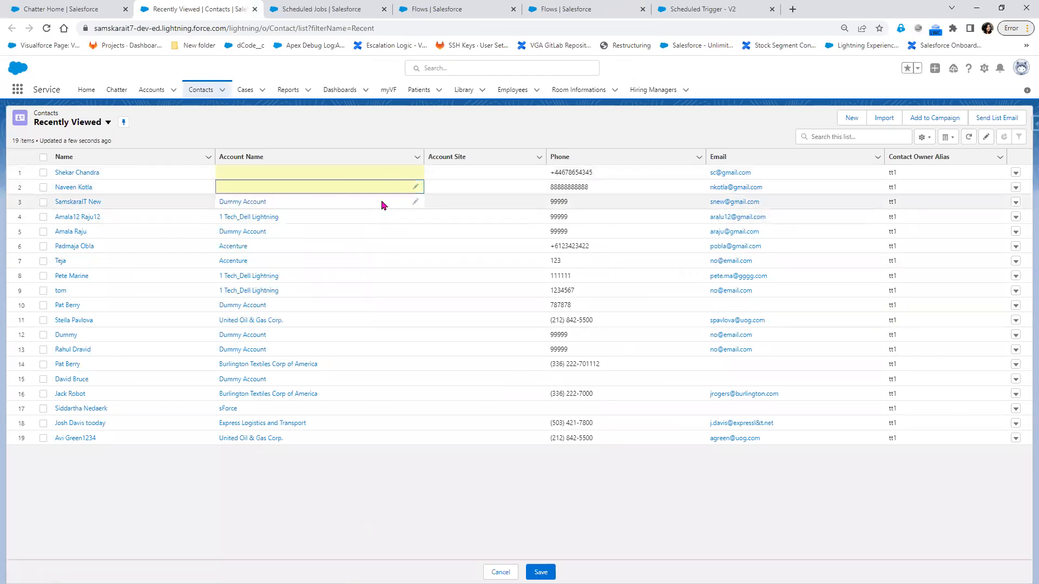
pyautogui.click(357, 209)
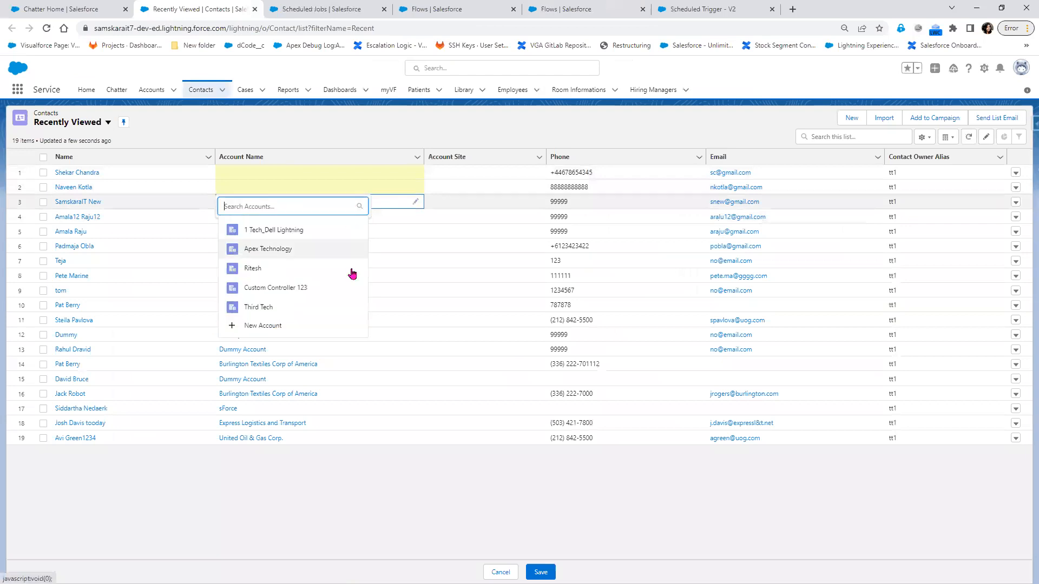
pyautogui.click(377, 515)
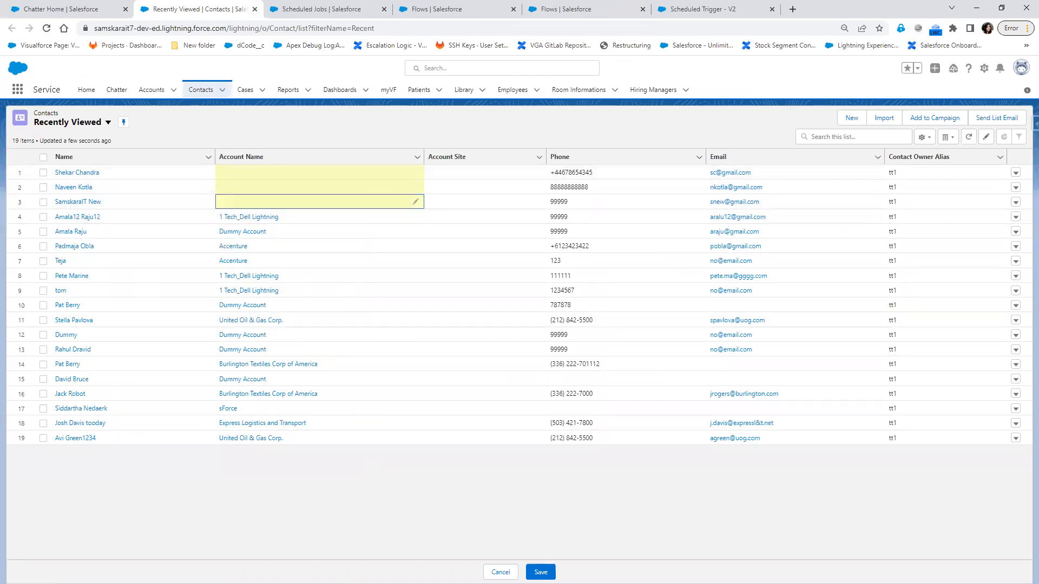
pyautogui.click(540, 572)
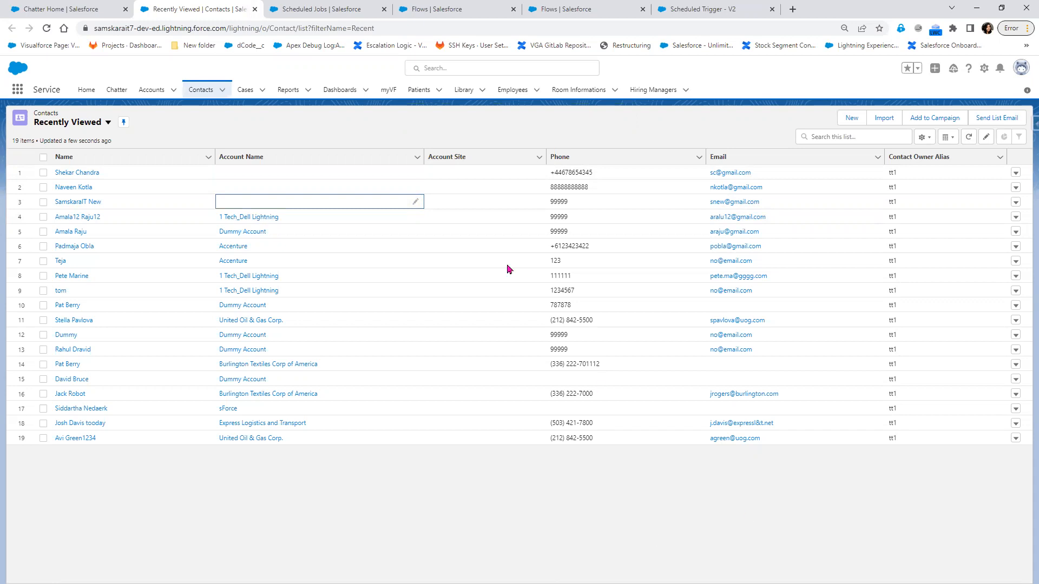
# Step: Return to the Scheduled Trigger flow, dismiss its warnings and run a debug with rollback mode off
pyautogui.click(712, 9)
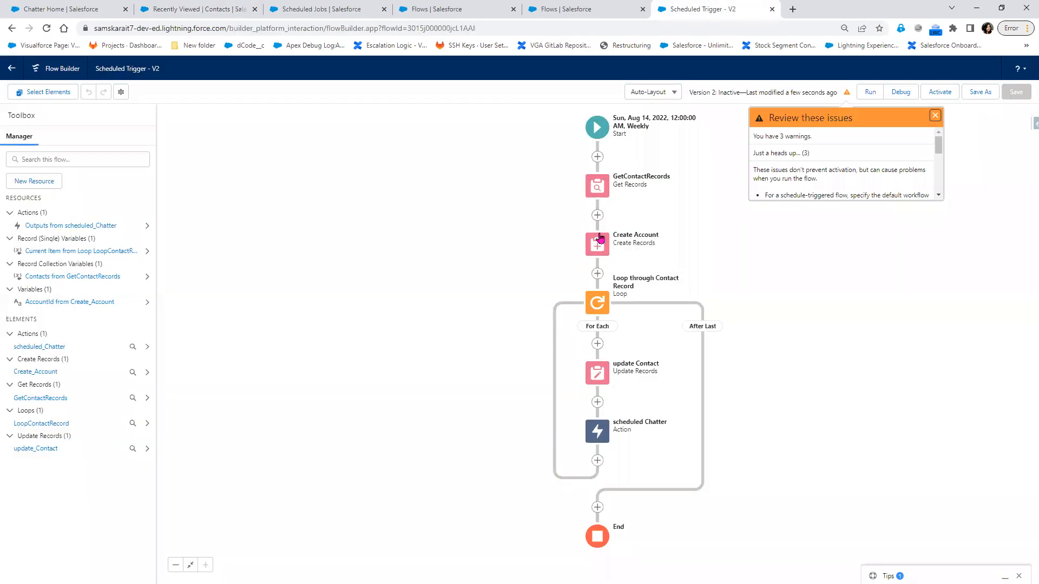
pyautogui.click(935, 116)
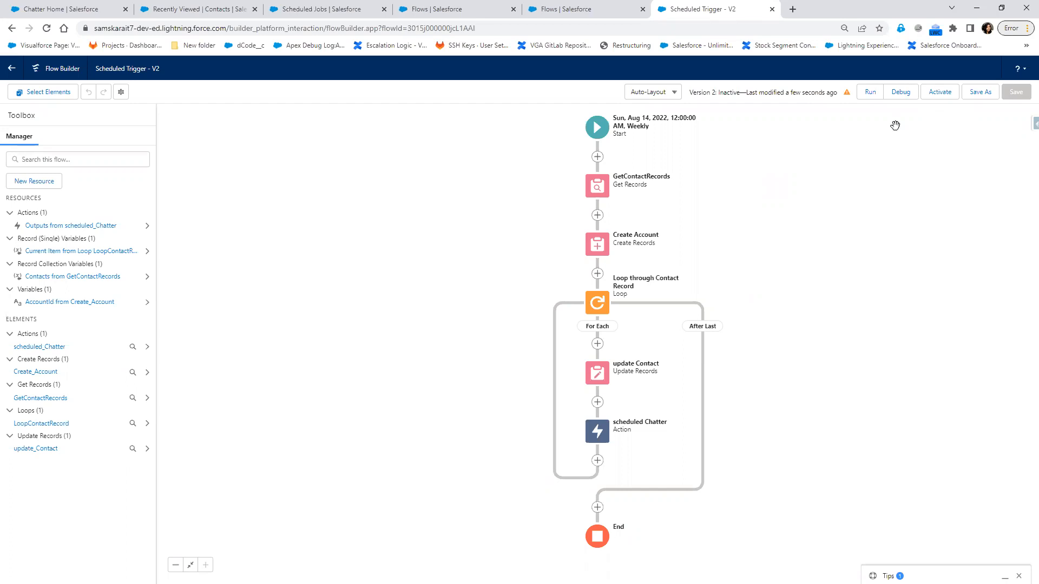
pyautogui.click(900, 92)
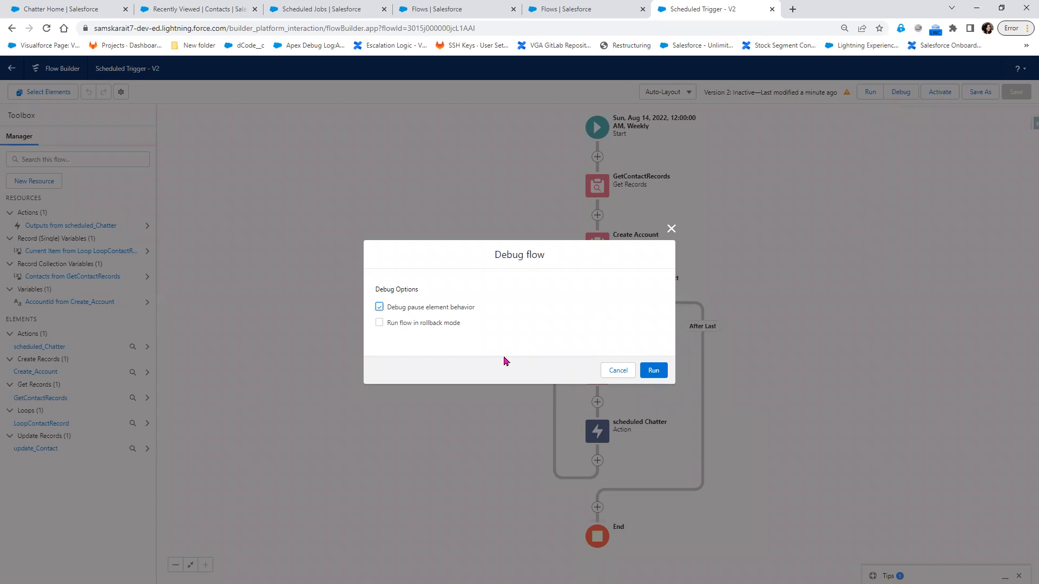
pyautogui.click(650, 371)
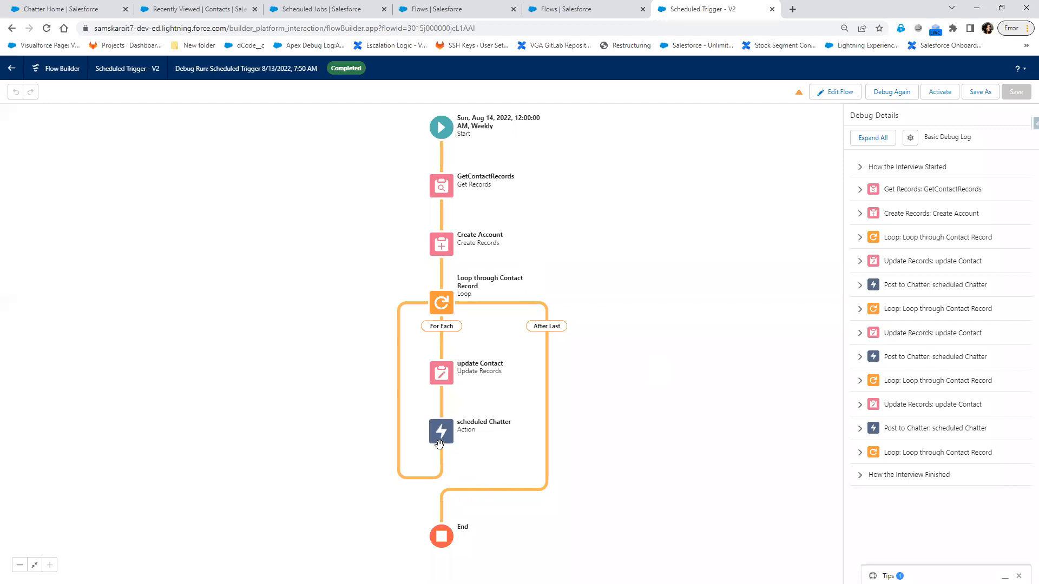
# Step: Reload the Contacts list and check the Account Name of the first three contacts
pyautogui.click(86, 12)
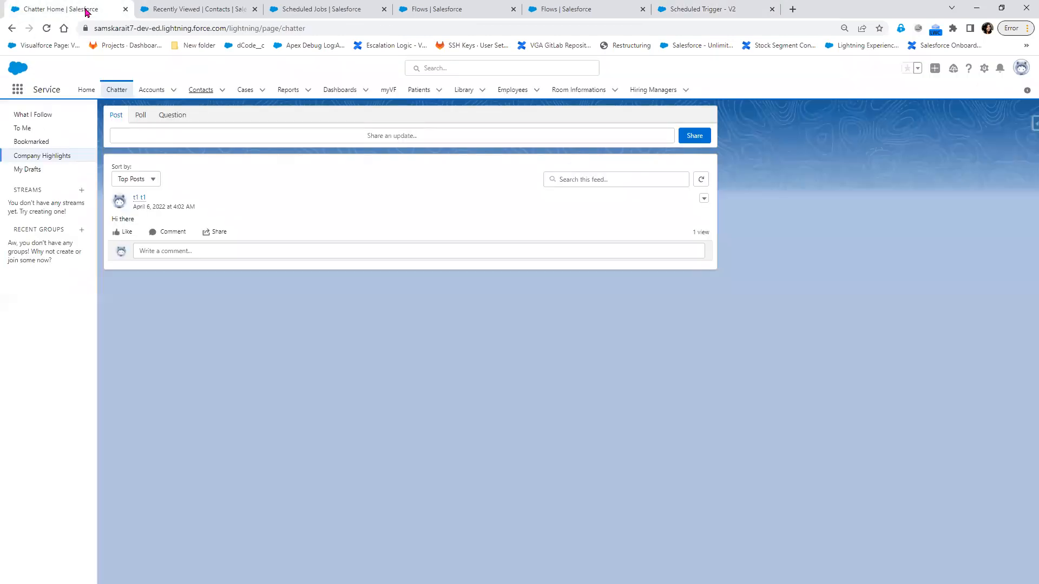
pyautogui.rightClick(195, 92)
pyautogui.click(204, 11)
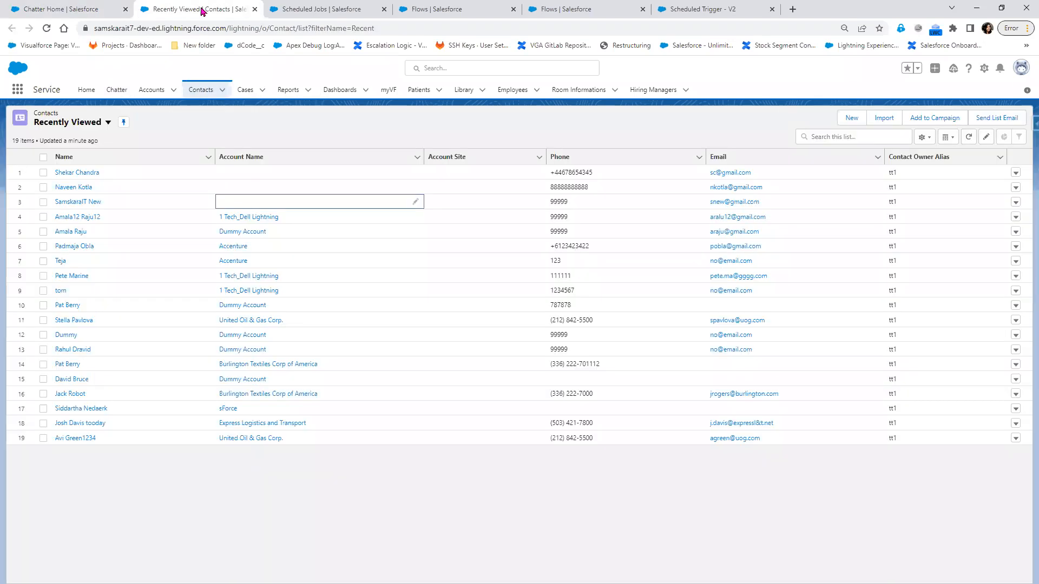
pyautogui.click(46, 28)
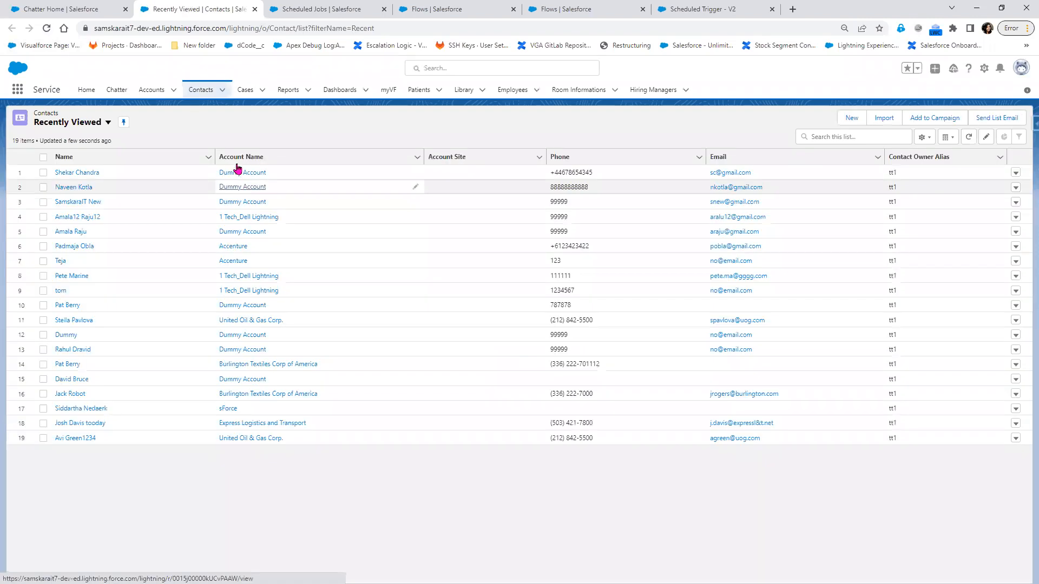
# Step: Reload the Chatter feed and examine the posts made by the flow's debug run
pyautogui.click(51, 8)
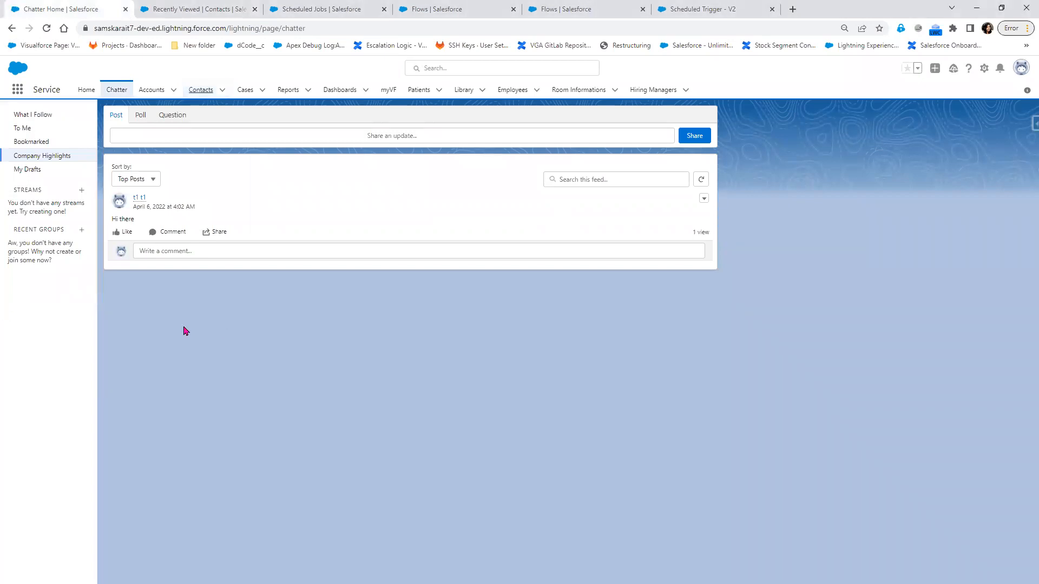
pyautogui.click(48, 29)
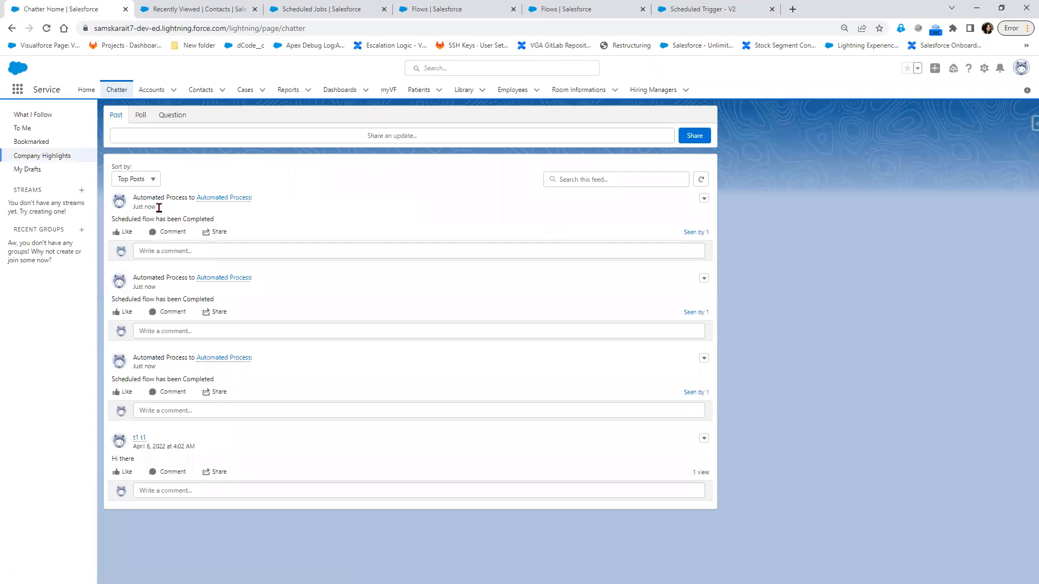
pyautogui.moveTo(134, 196); pyautogui.dragTo(258, 199)
pyautogui.moveTo(148, 219); pyautogui.dragTo(222, 219)
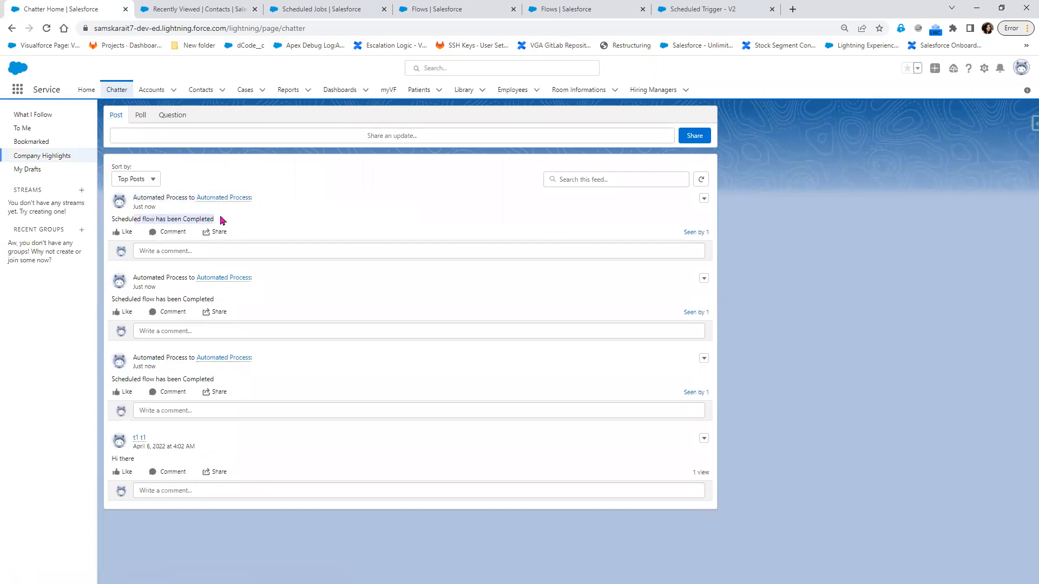
pyautogui.moveTo(111, 299); pyautogui.dragTo(239, 317)
pyautogui.moveTo(113, 383); pyautogui.dragTo(205, 389)
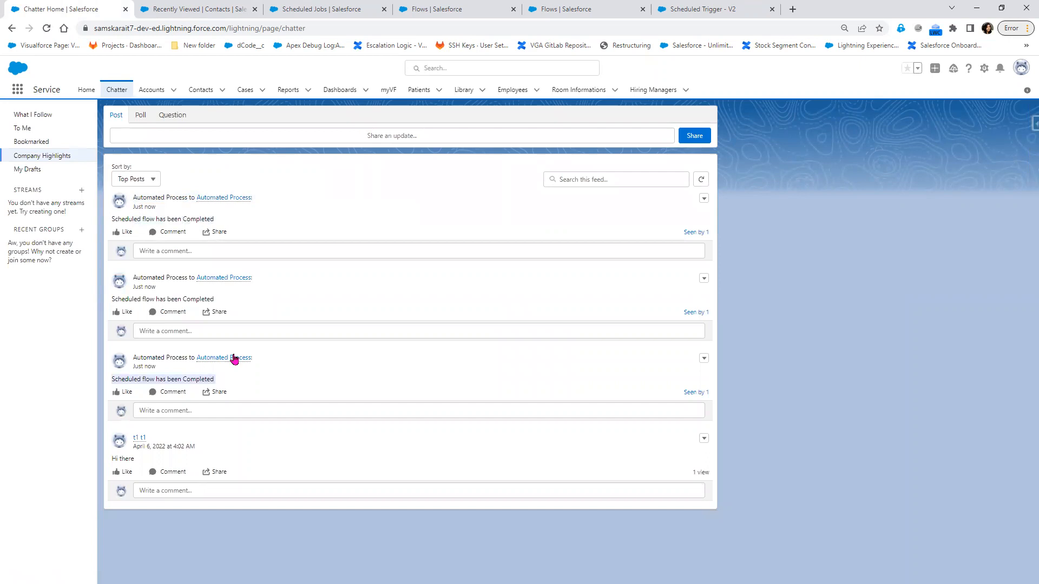
# Step: Return to the debugged Scheduled Trigger flow and switch it back to editing, inspecting the scheduled Chatter action inside the loop
pyautogui.click(190, 8)
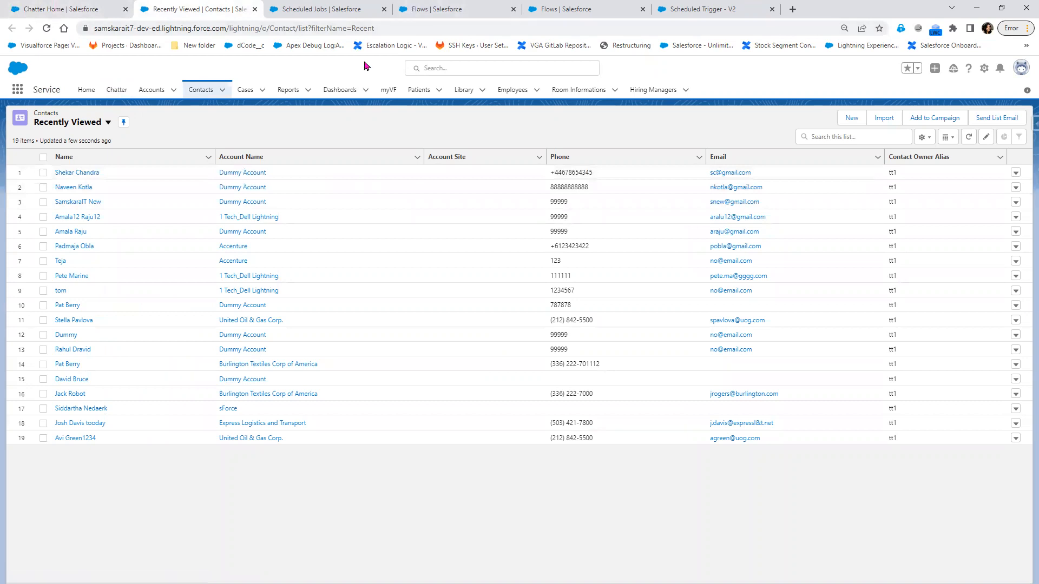
pyautogui.click(712, 7)
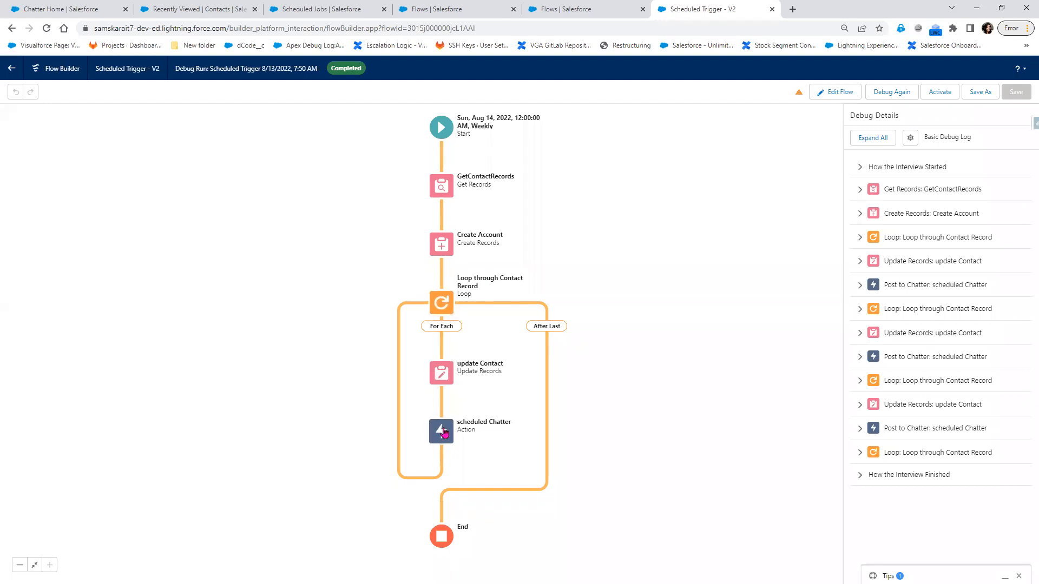
pyautogui.click(829, 95)
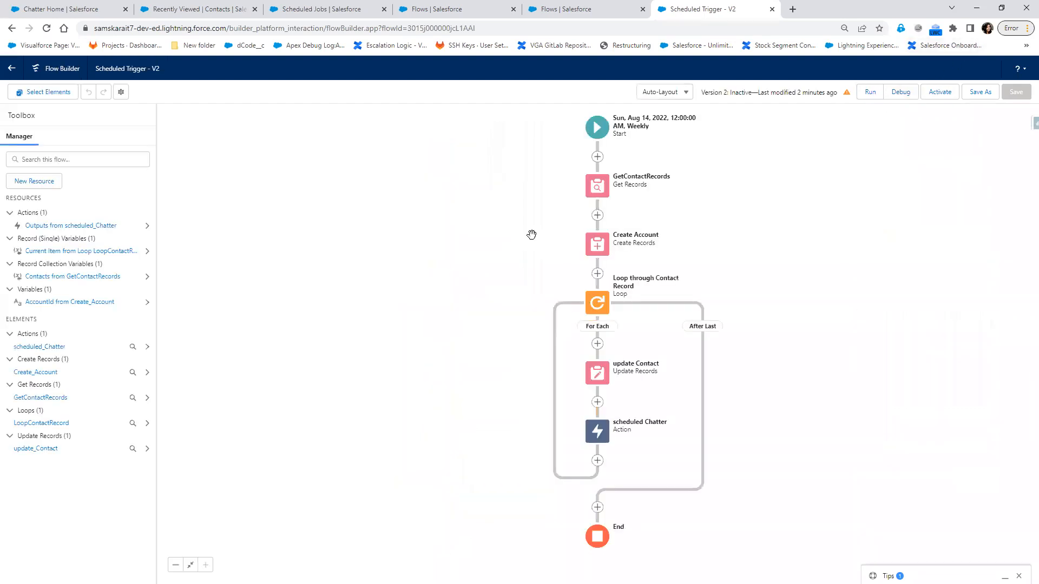
pyautogui.click(598, 430)
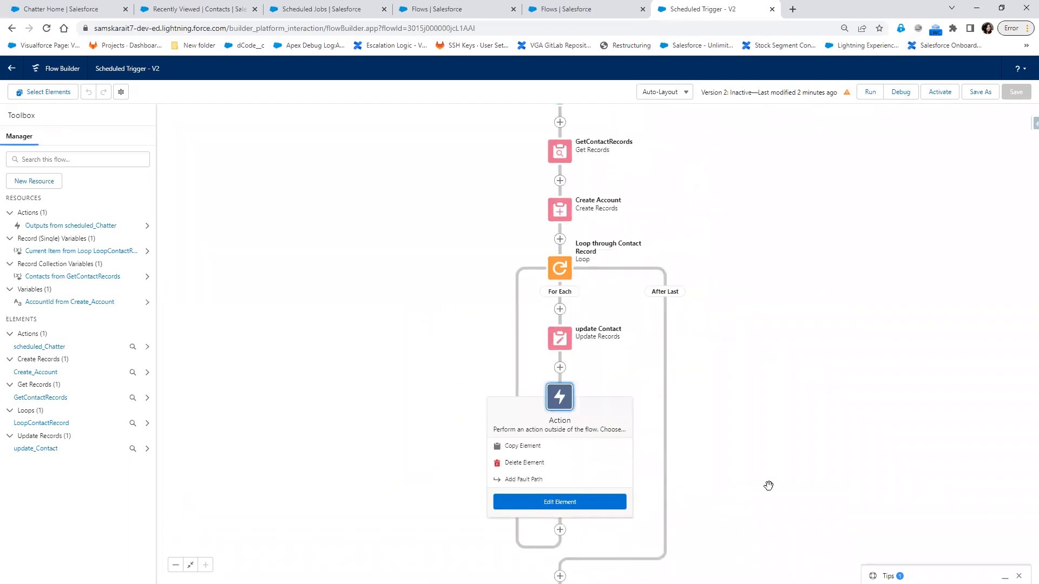
pyautogui.moveTo(682, 469); pyautogui.dragTo(680, 317)
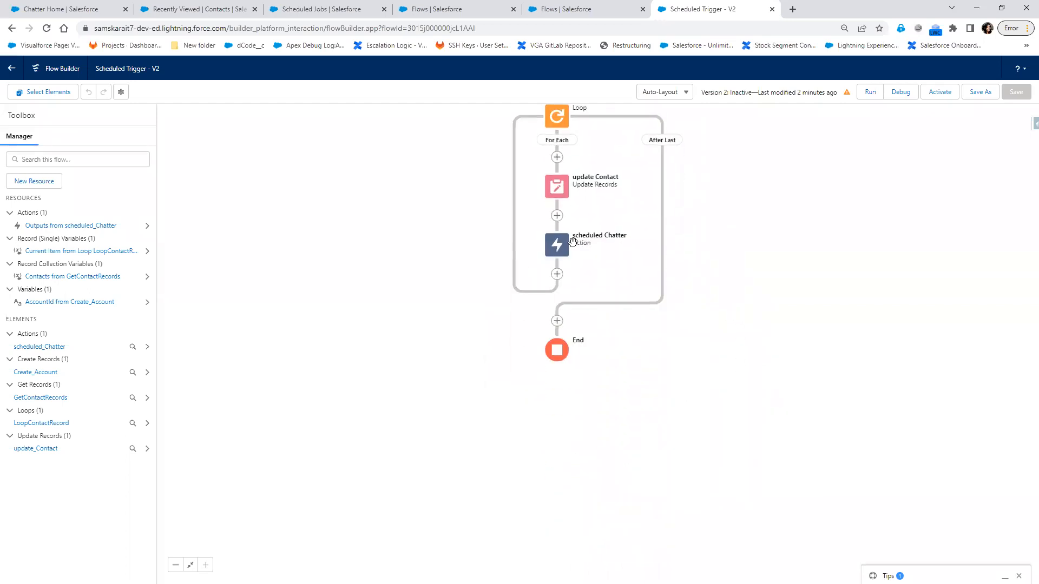
# Step: Add a Post to Chatter action after the loop's After Last path and label it chatterPost
pyautogui.click(557, 321)
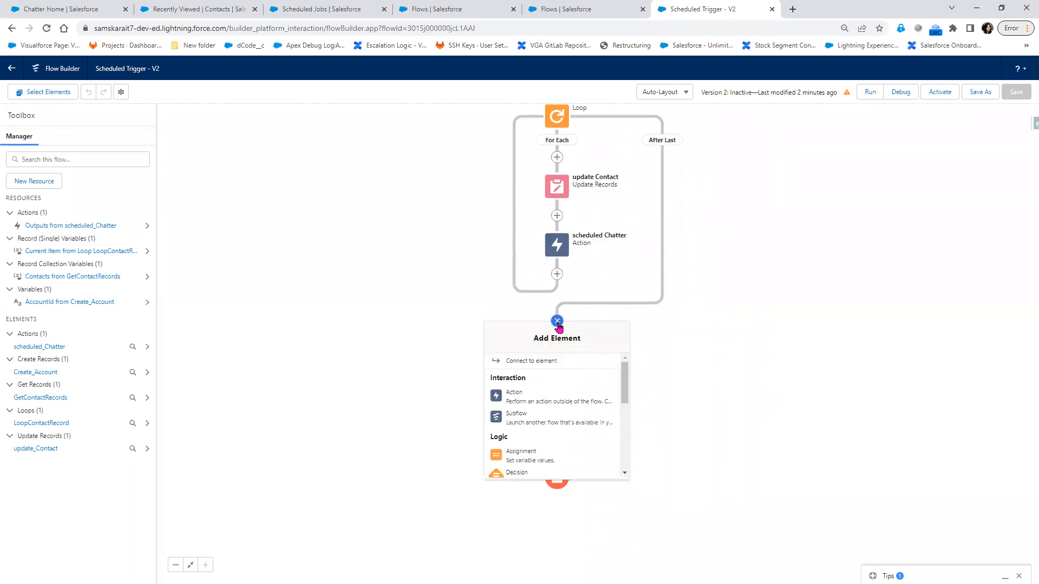
pyautogui.click(533, 394)
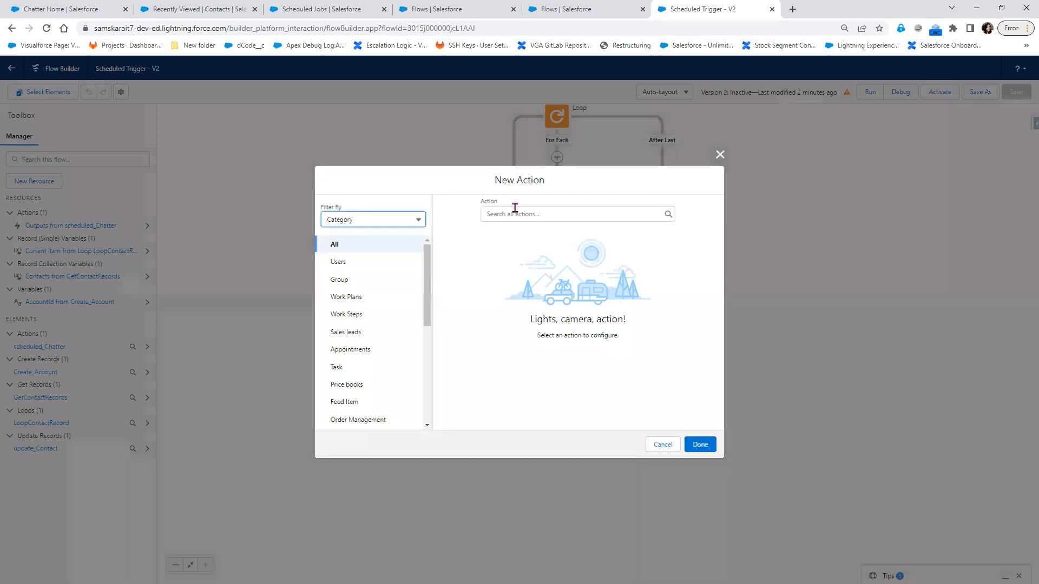
pyautogui.click(515, 215)
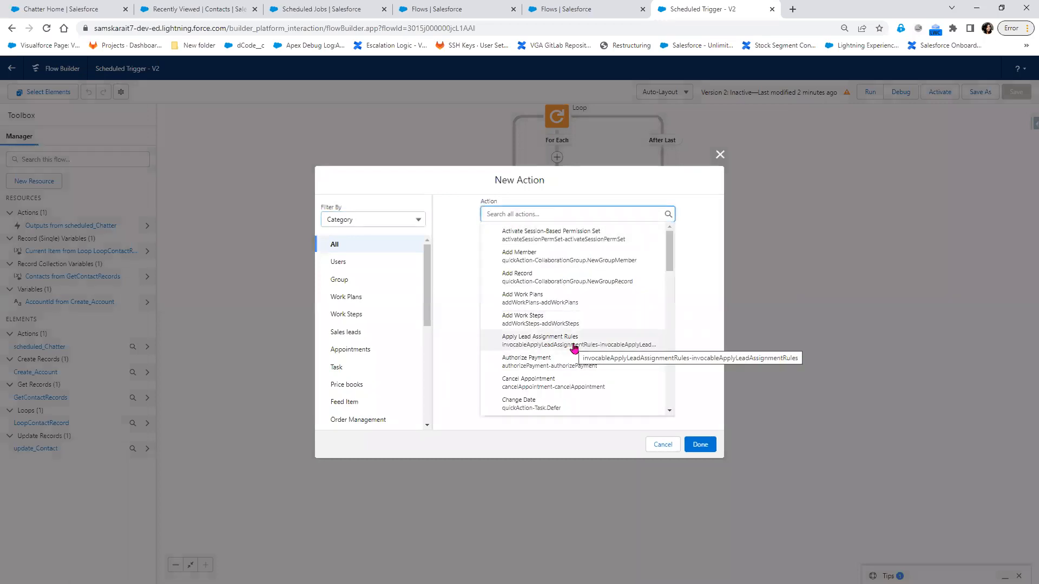
pyautogui.write('post')
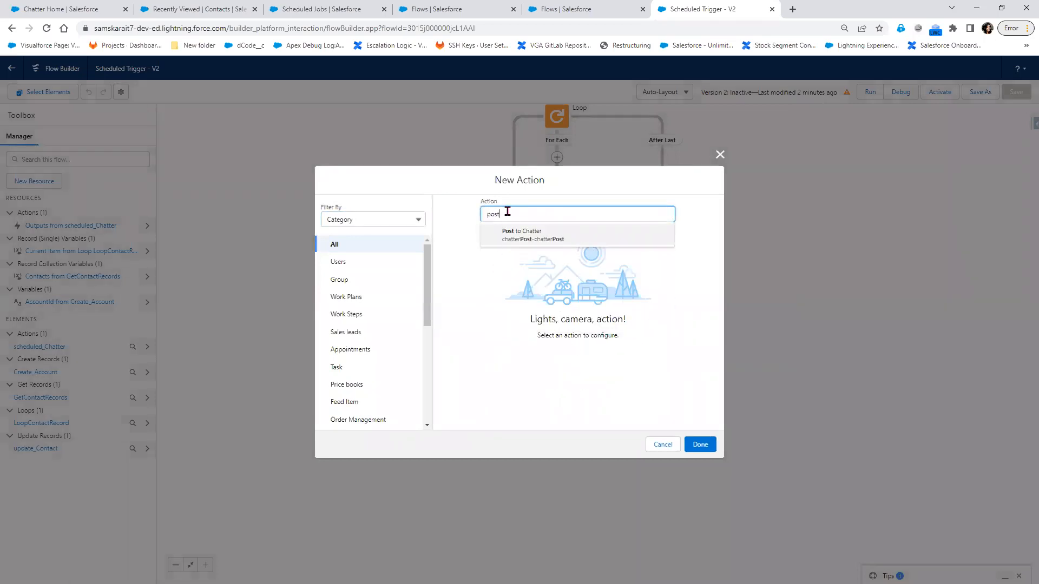
pyautogui.click(515, 234)
pyautogui.click(496, 212)
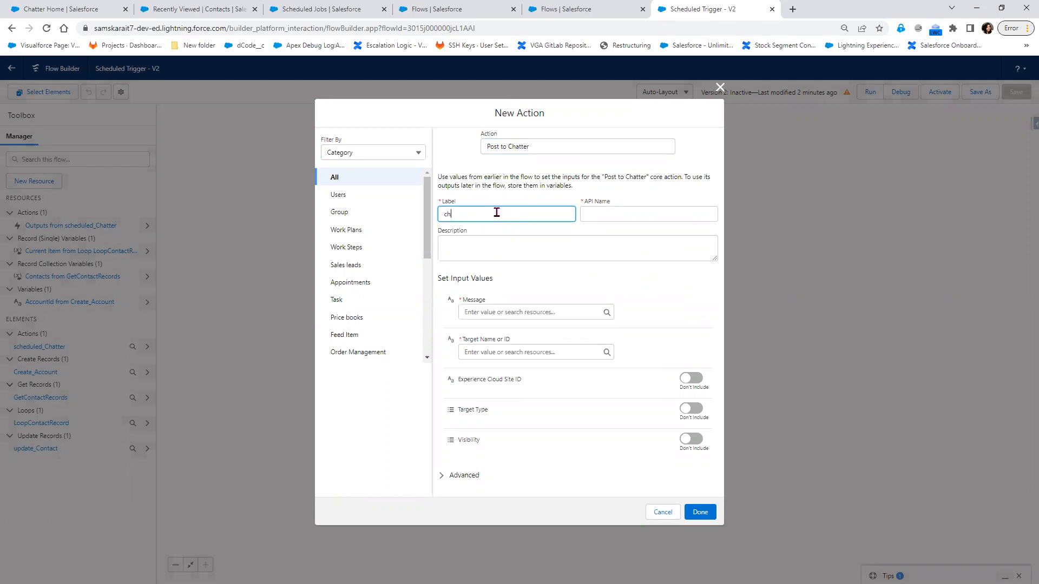
pyautogui.write('tterPos')
pyautogui.press('Tab')
# Step: Set the chatterPost message to "Scheduled Trigger is completed" and its target to {!$User.Id}, and finish the action
pyautogui.click(491, 312)
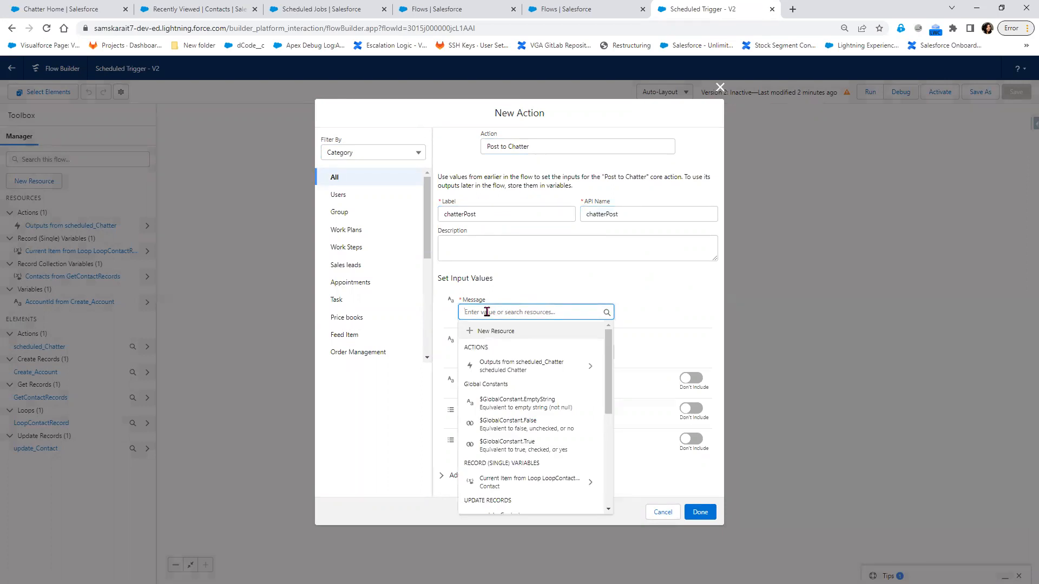
pyautogui.write('Scheduled')
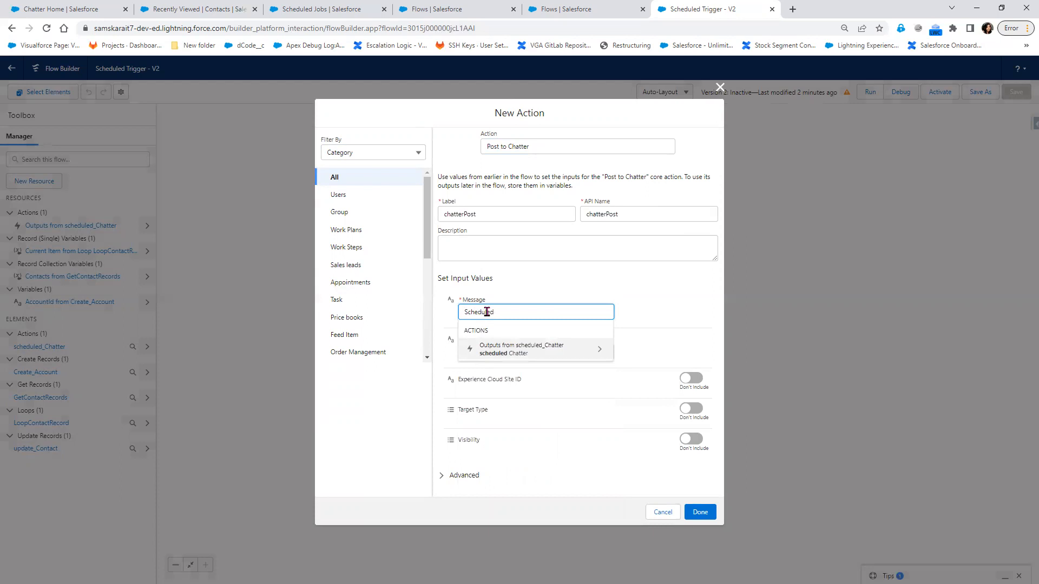
pyautogui.write(' Trigger is completed')
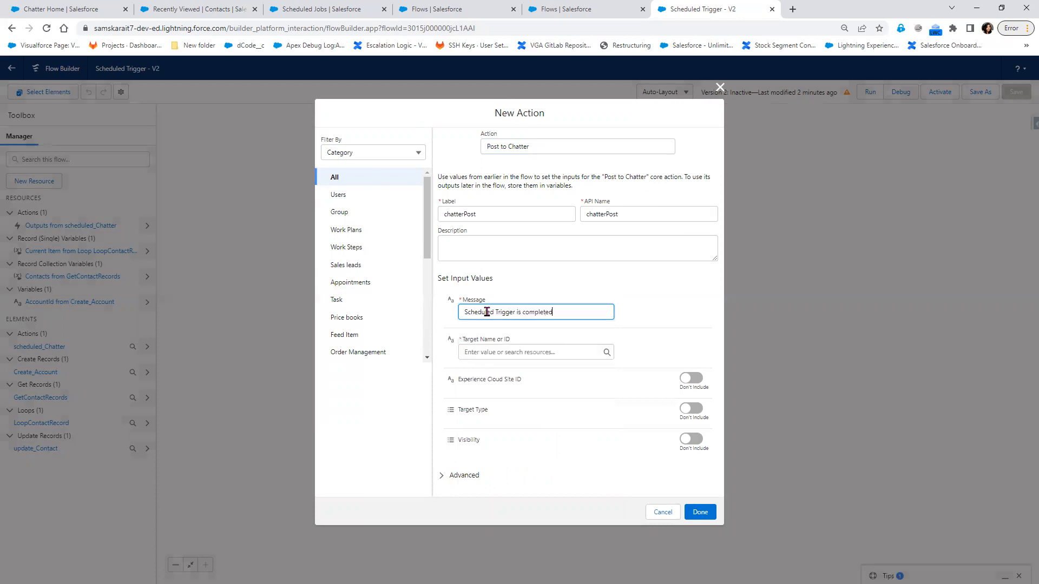
pyautogui.click(492, 350)
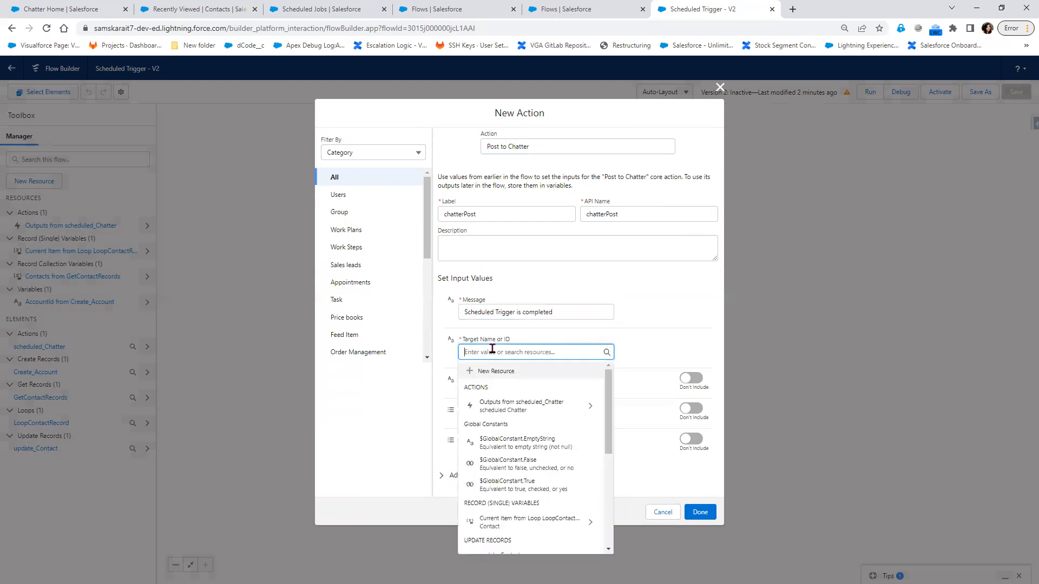
pyautogui.write('Us')
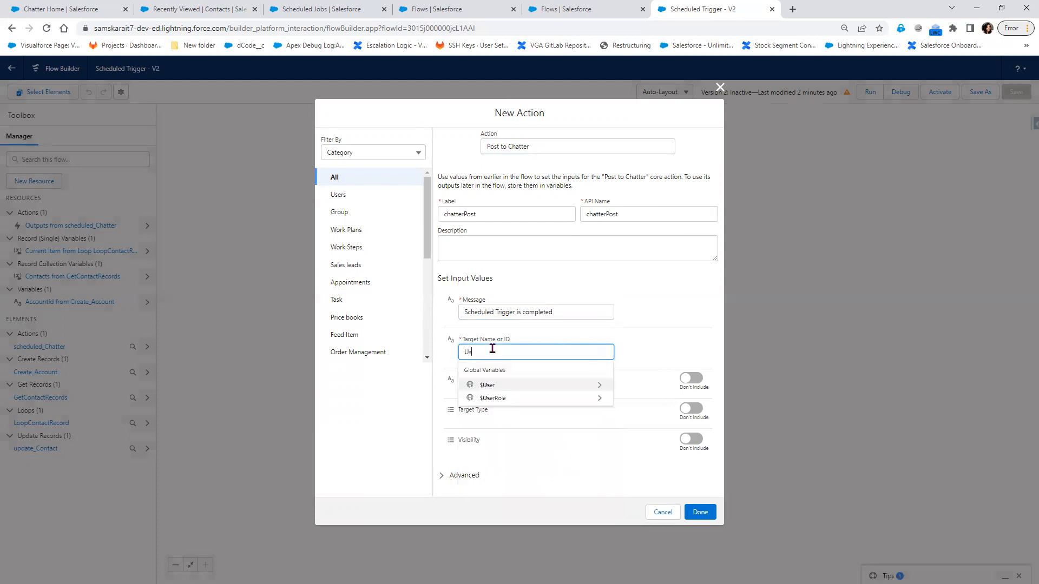
pyautogui.click(600, 386)
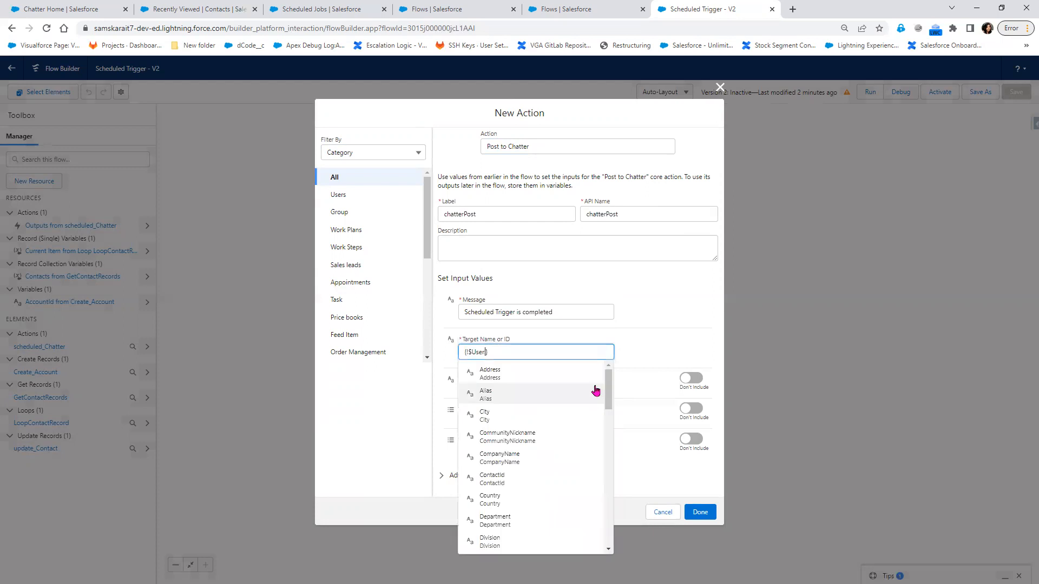
pyautogui.write('Id')
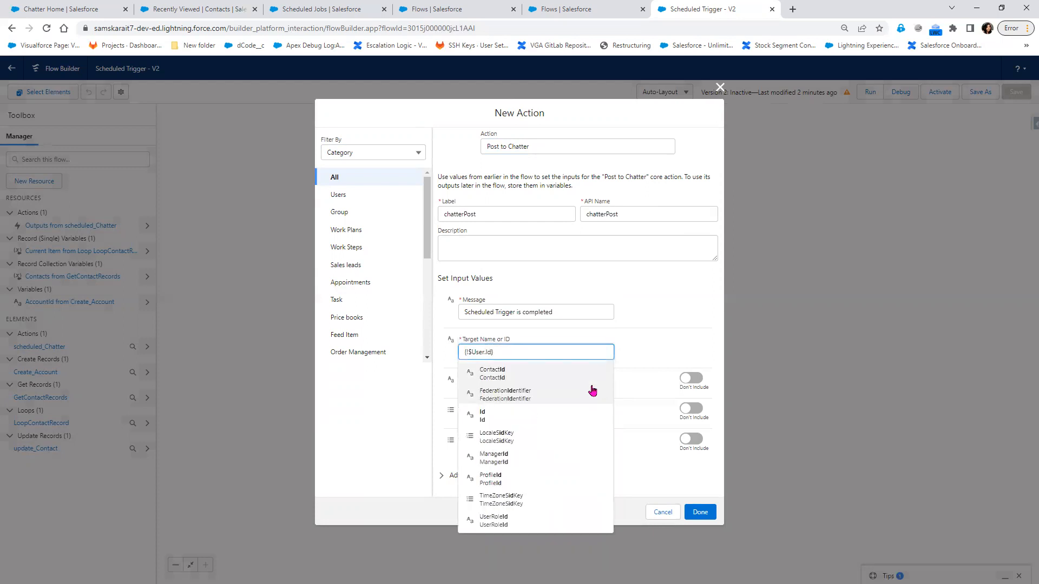
pyautogui.click(537, 414)
pyautogui.click(705, 515)
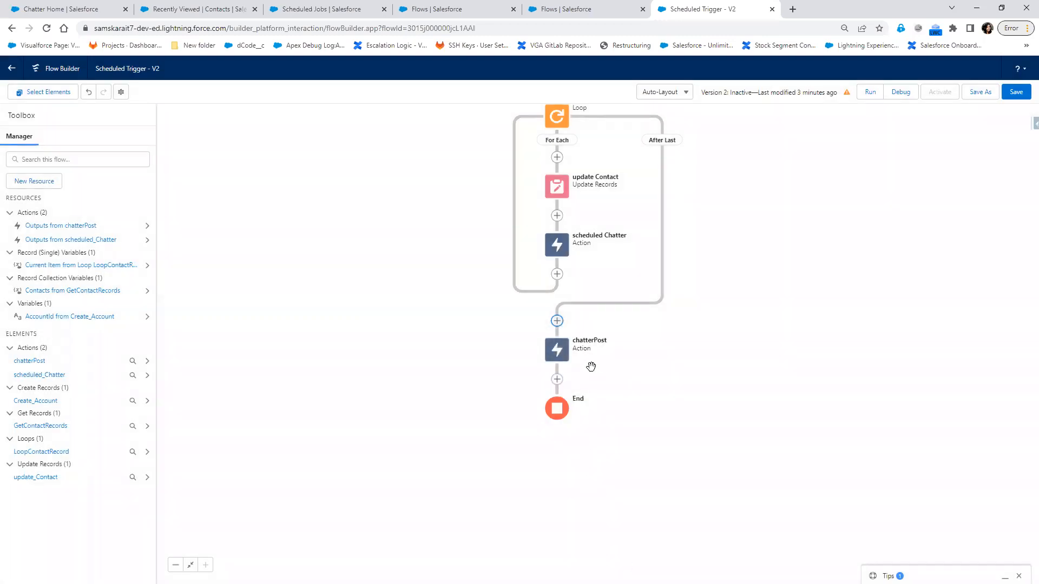
# Step: Check the message of the scheduled Chatter action inside the loop
pyautogui.click(557, 245)
pyautogui.click(508, 295)
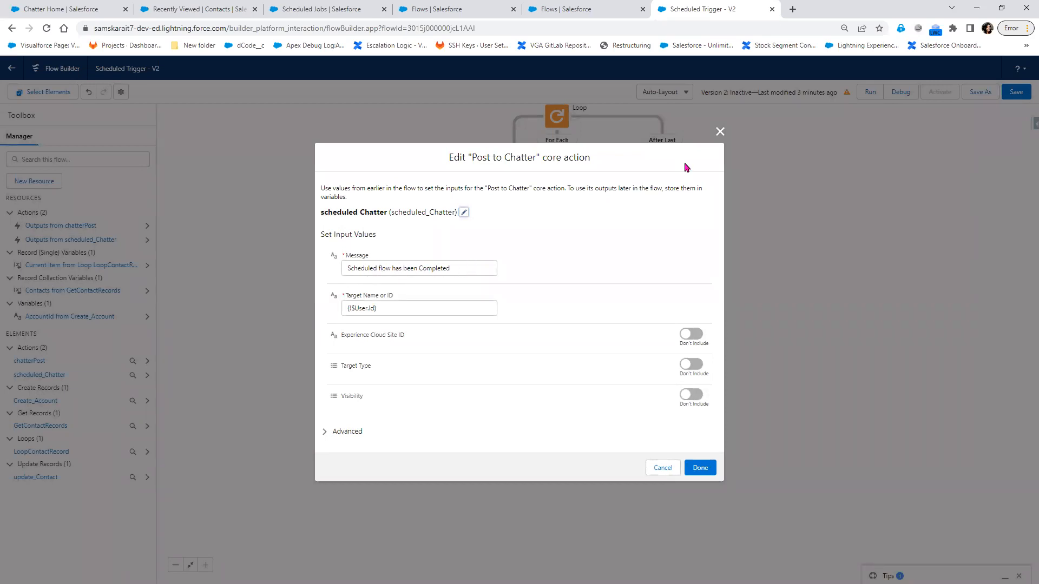
pyautogui.click(720, 131)
# Step: Change the chatterPost action's message to "Completed entire flow"
pyautogui.click(555, 348)
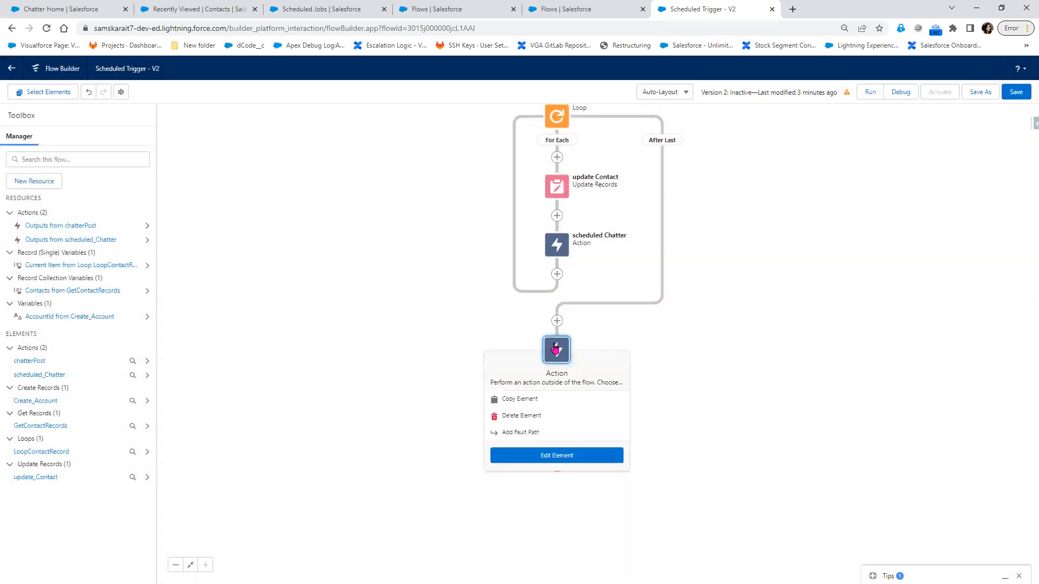
pyautogui.click(557, 455)
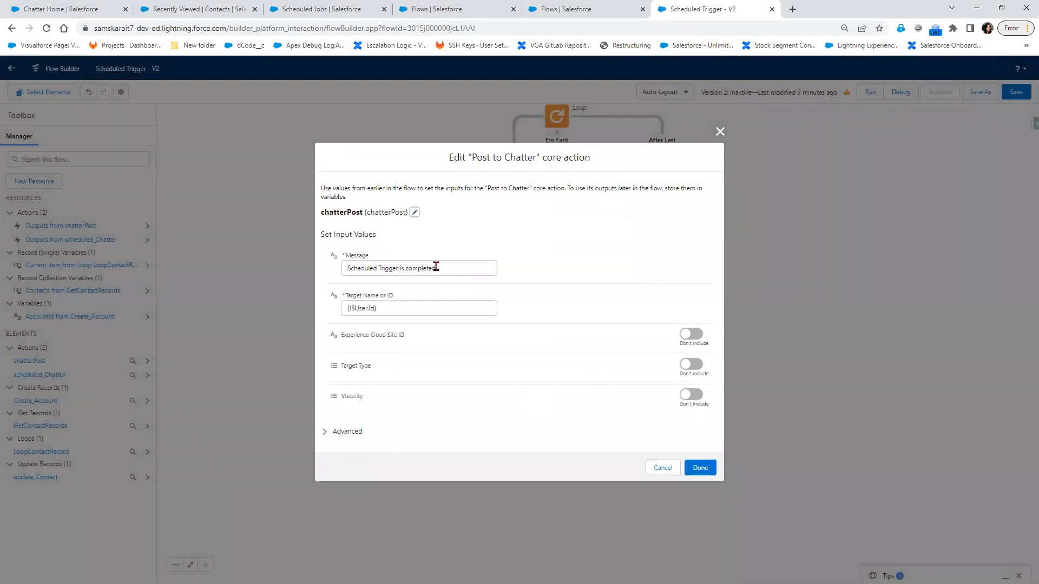
pyautogui.doubleClick(373, 268)
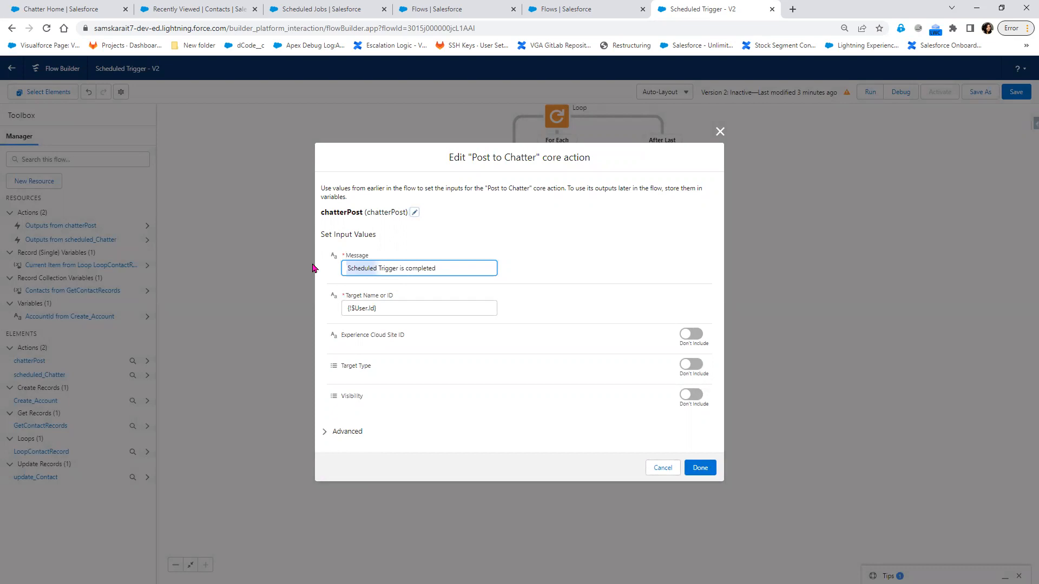
pyautogui.press('BackSpace')
pyautogui.hotkey('ctrl', 'Delete')
pyautogui.hotkey('ctrl', 'Delete')
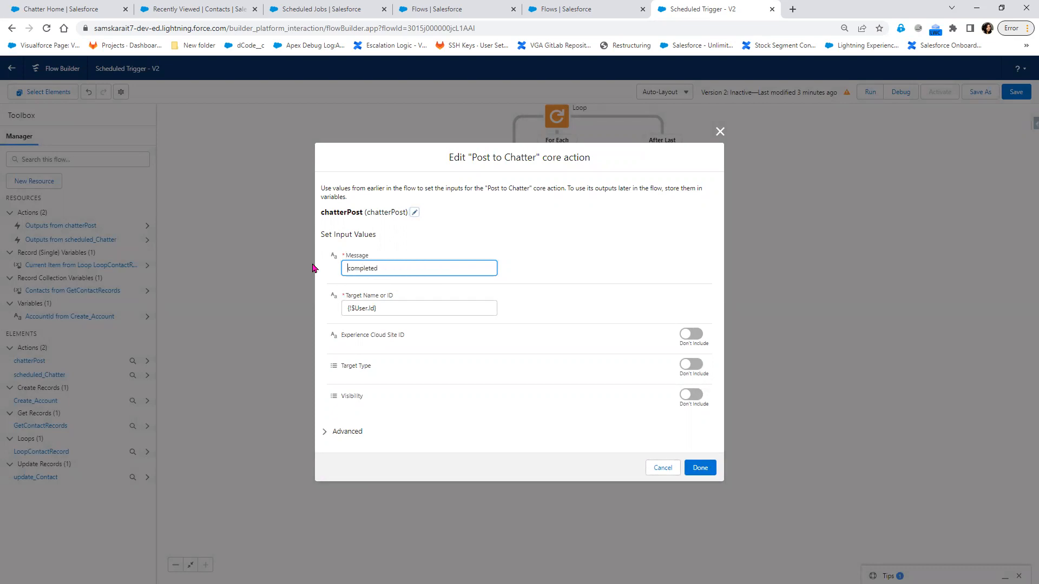
pyautogui.write('C')
pyautogui.click(703, 468)
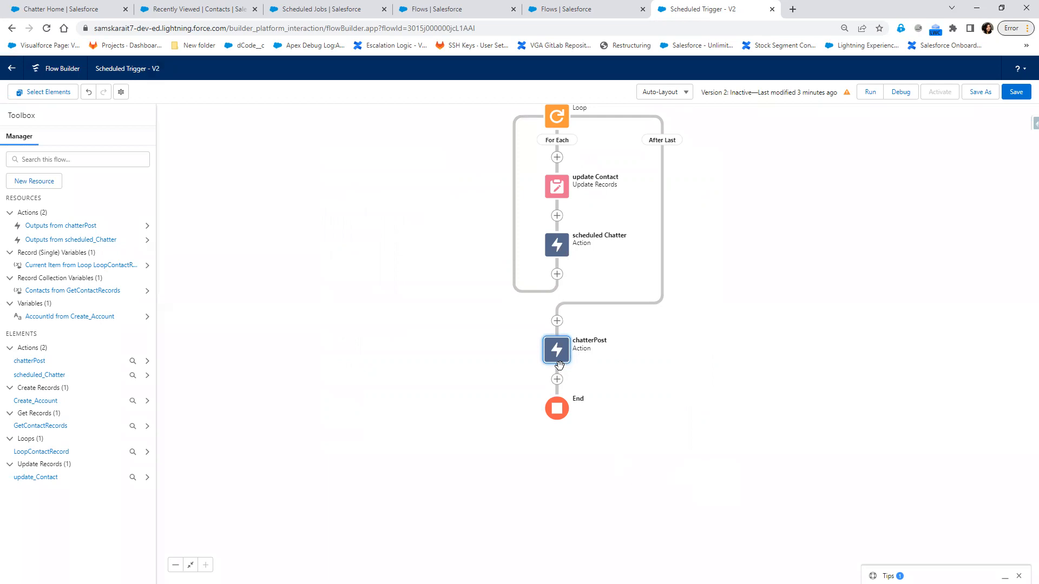
# Step: Clear the Account Name of the first two contacts in the Recently Viewed Contacts list and save the changes
pyautogui.click(214, 10)
pyautogui.click(414, 174)
pyautogui.click(355, 180)
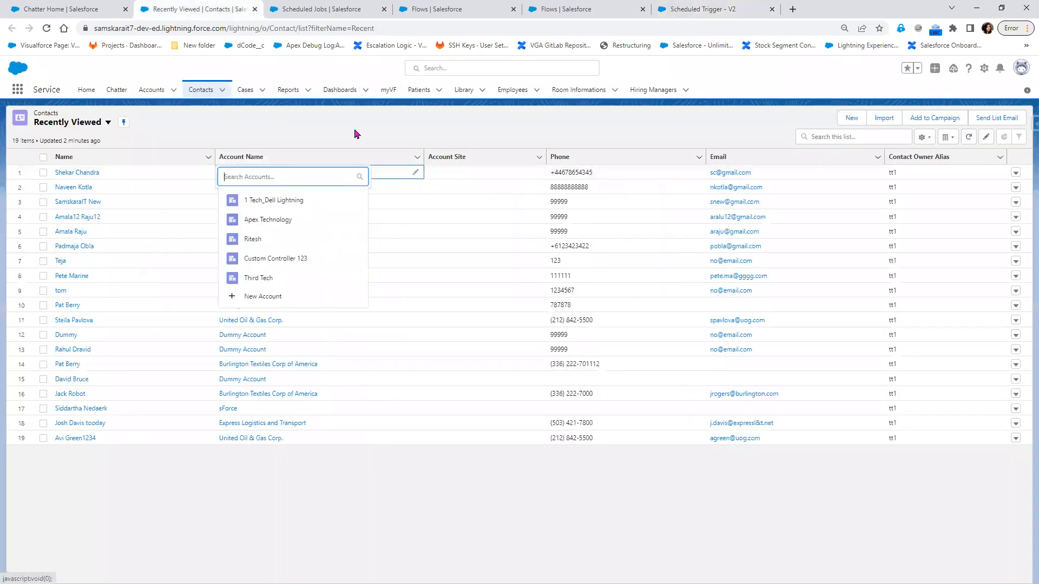
pyautogui.click(354, 132)
pyautogui.click(413, 188)
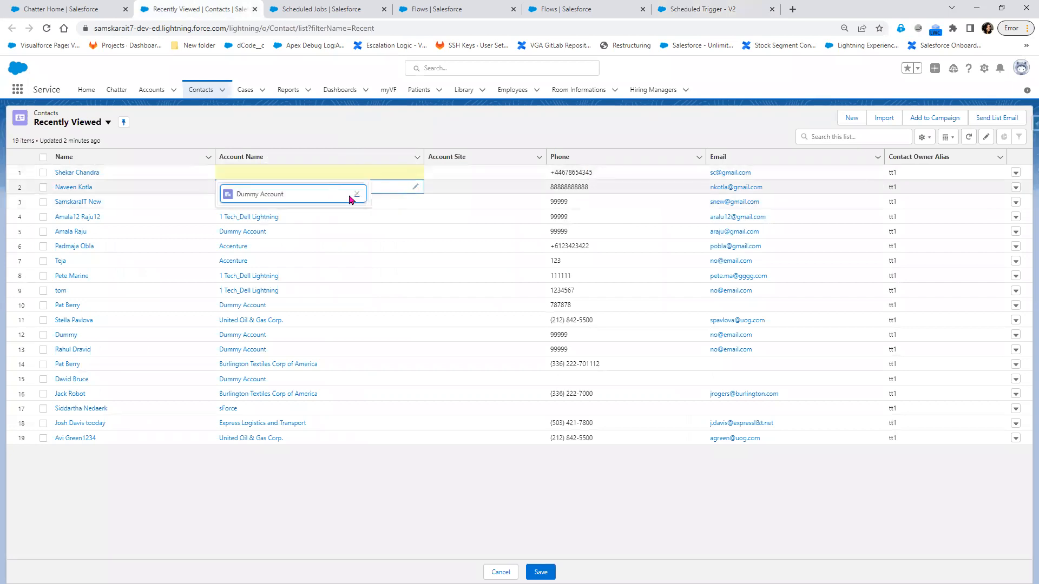
pyautogui.click(359, 193)
pyautogui.click(541, 572)
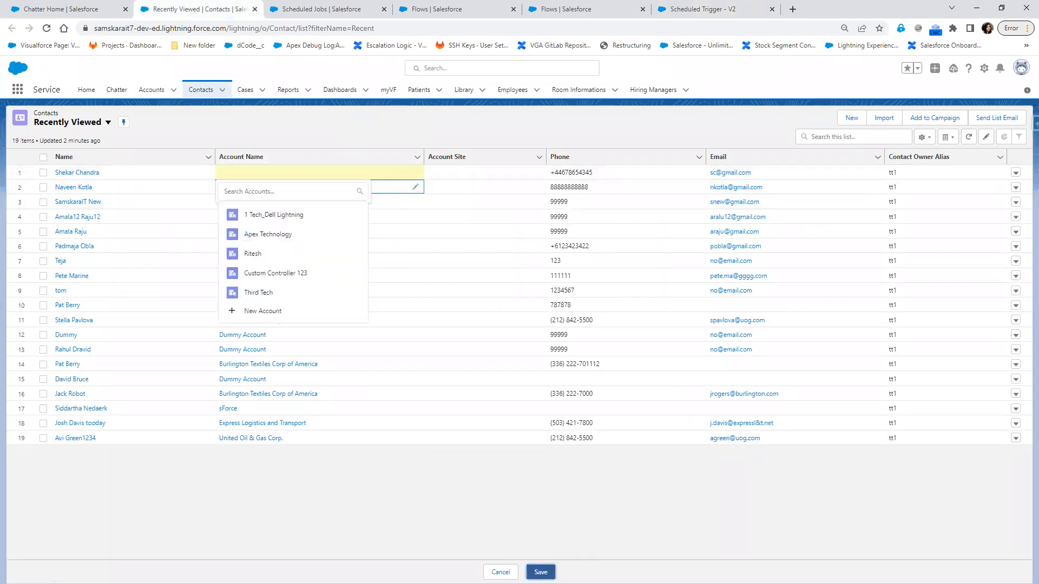
# Step: Return to the Scheduled Trigger flow and compare the messages of the scheduled Chatter and chatterPost actions
pyautogui.click(702, 15)
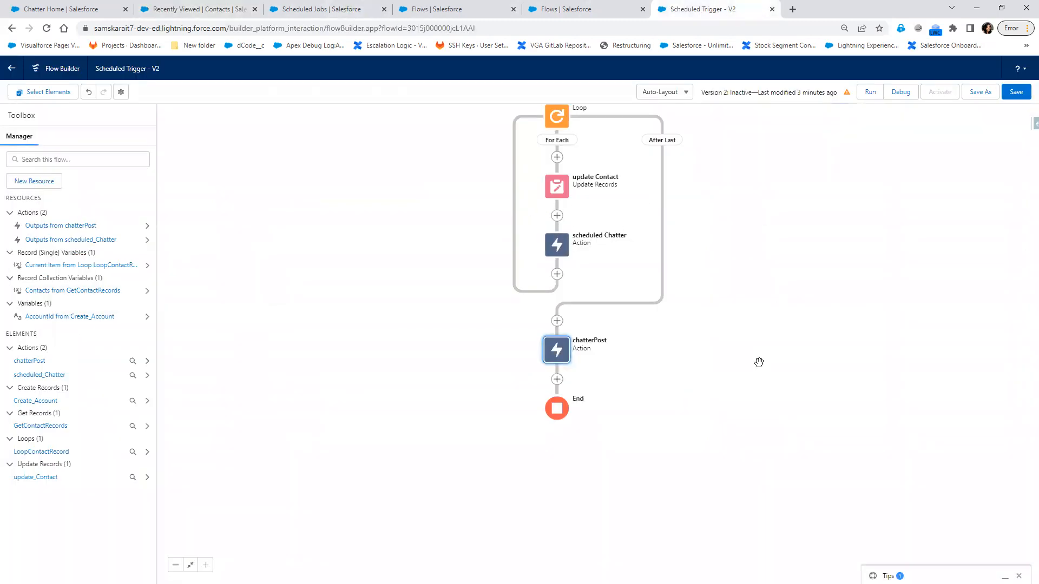
pyautogui.click(556, 246)
pyautogui.click(568, 350)
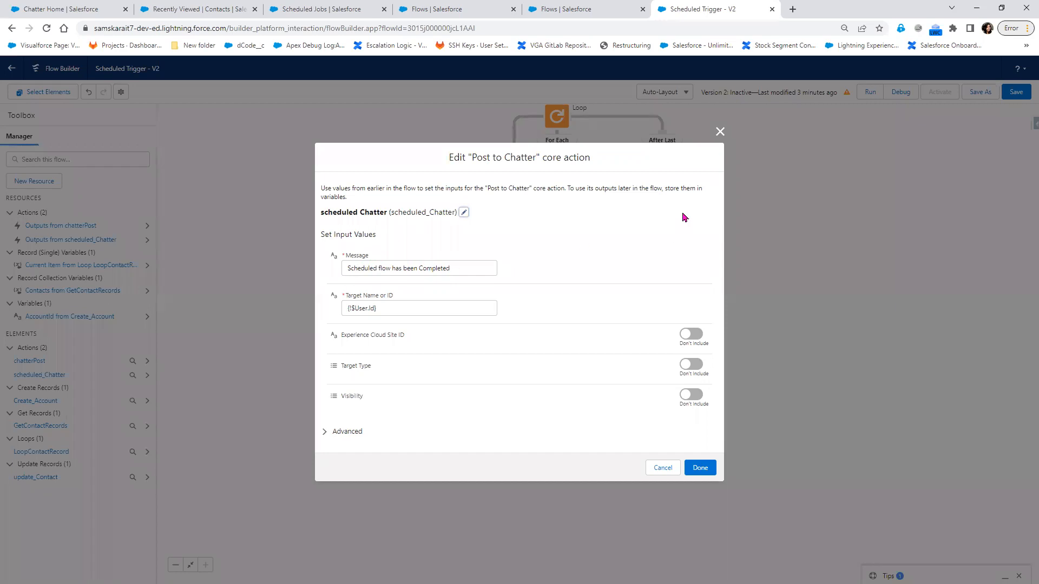
pyautogui.click(720, 132)
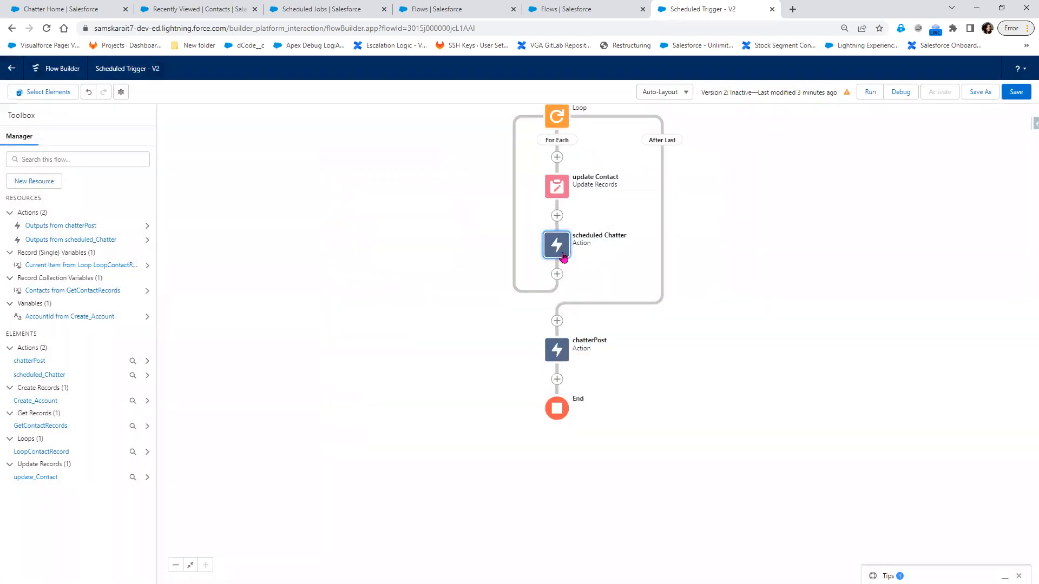
pyautogui.click(562, 359)
pyautogui.doubleClick(561, 359)
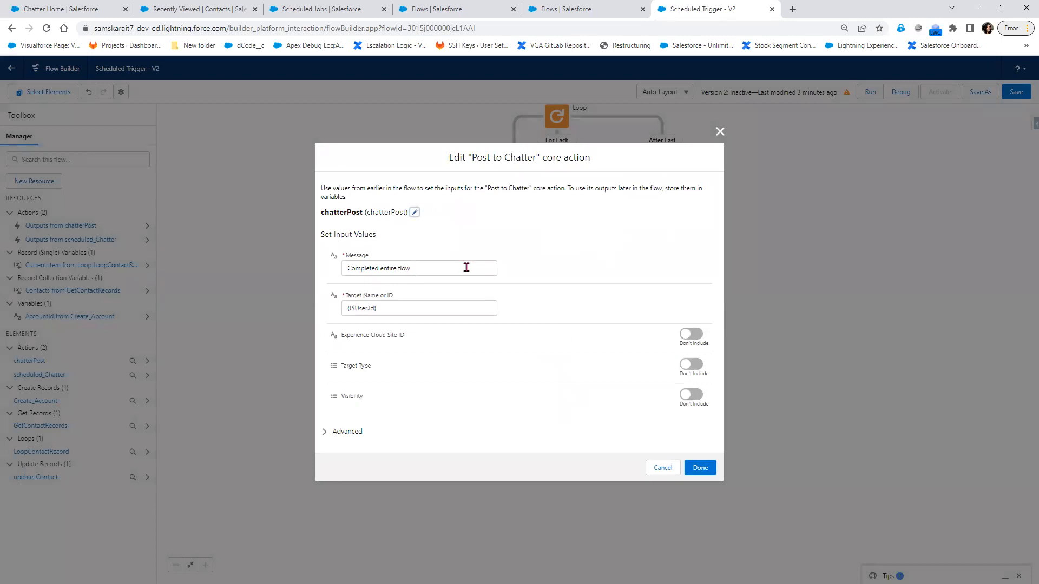
pyautogui.click(719, 131)
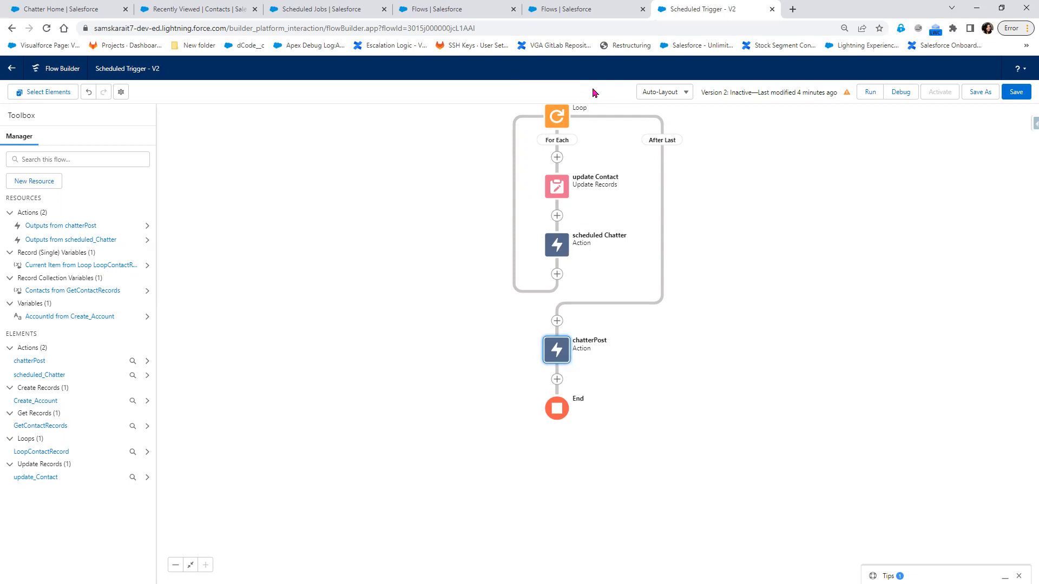
pyautogui.click(563, 353)
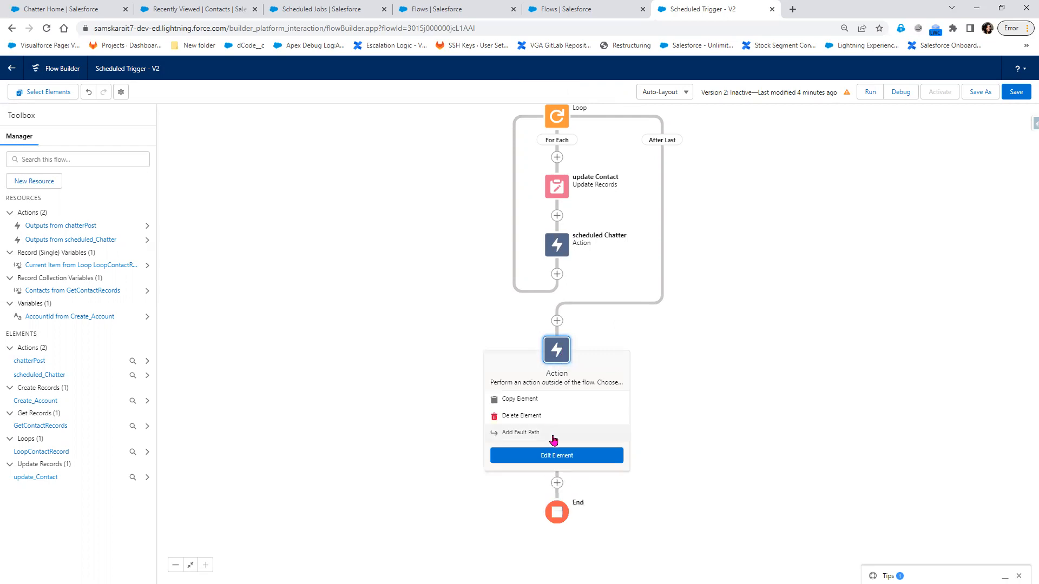
pyautogui.click(560, 457)
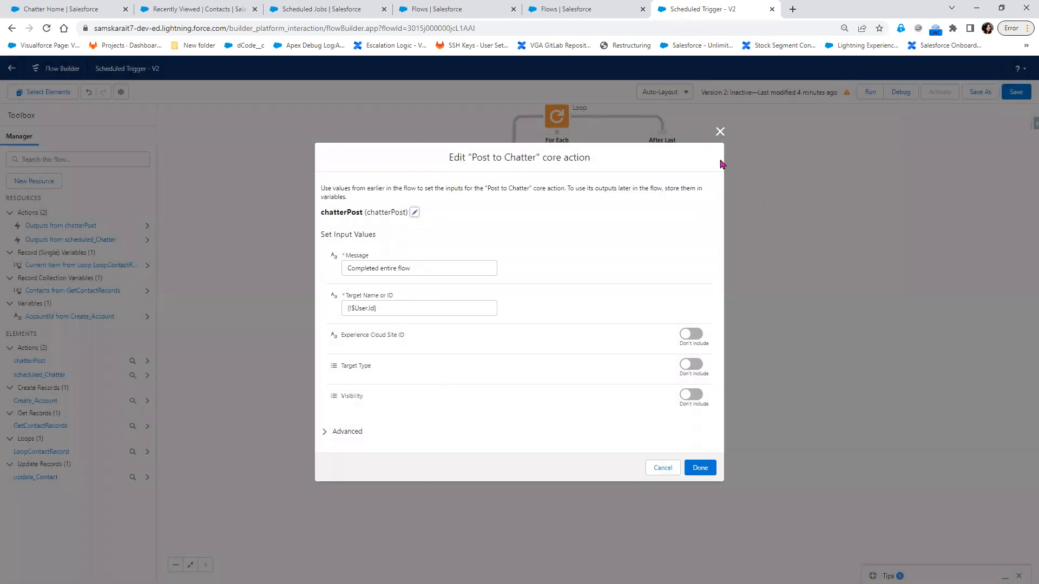
pyautogui.click(720, 132)
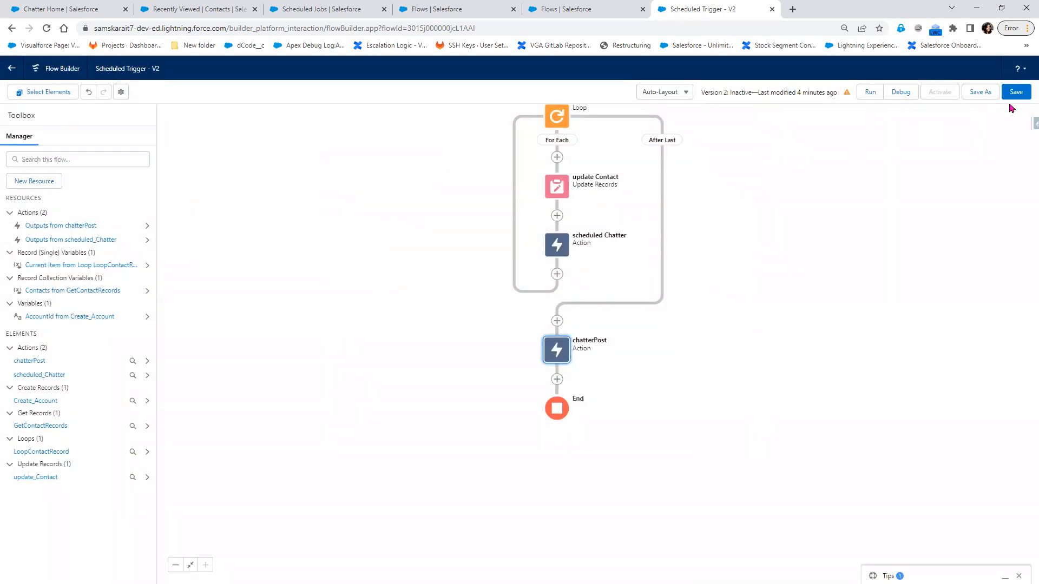
# Step: Save the flow and run a debug with rollback mode off
pyautogui.click(1017, 94)
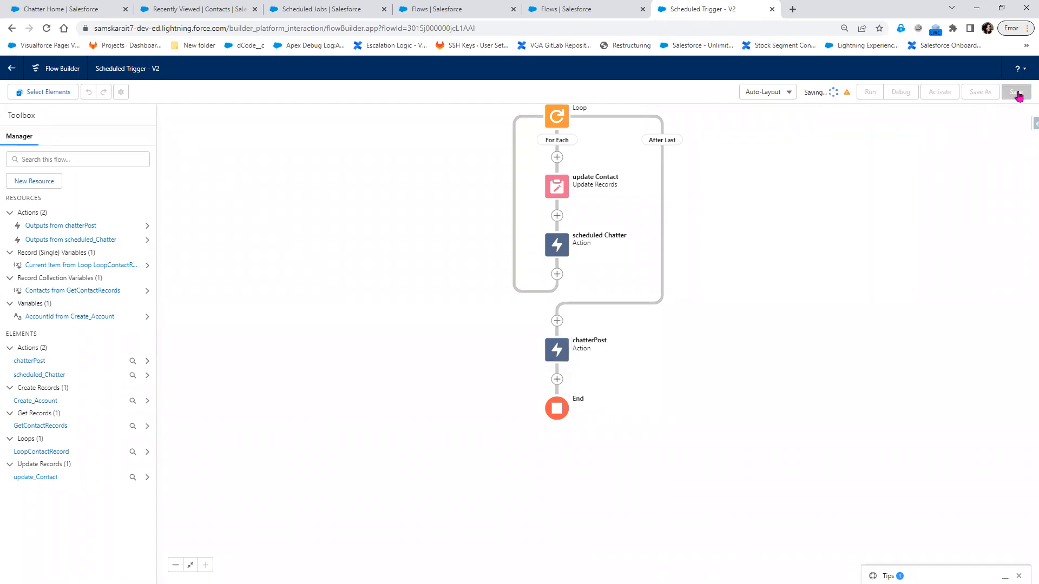
pyautogui.click(938, 121)
pyautogui.click(901, 93)
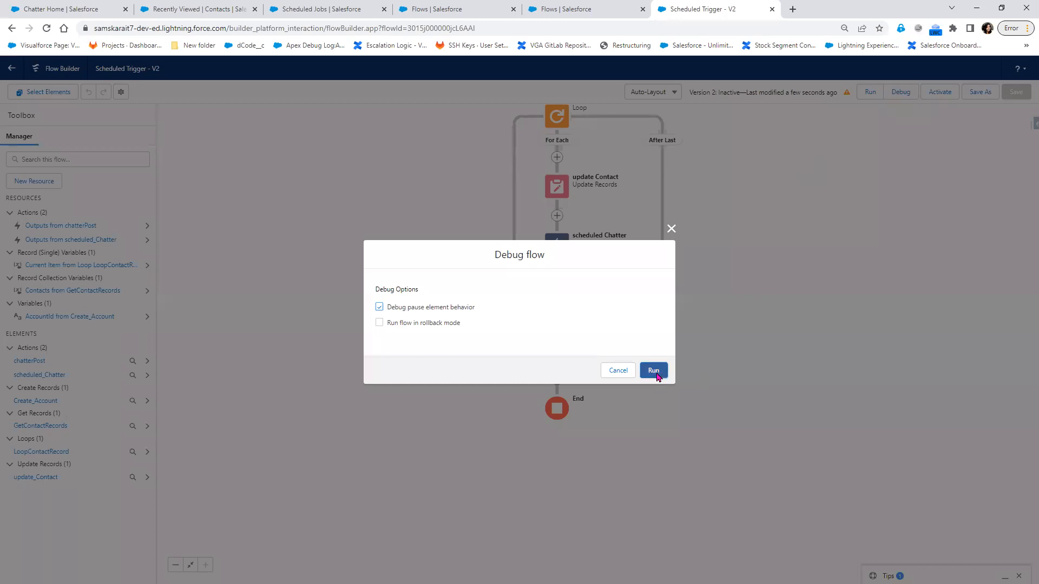
pyautogui.click(654, 372)
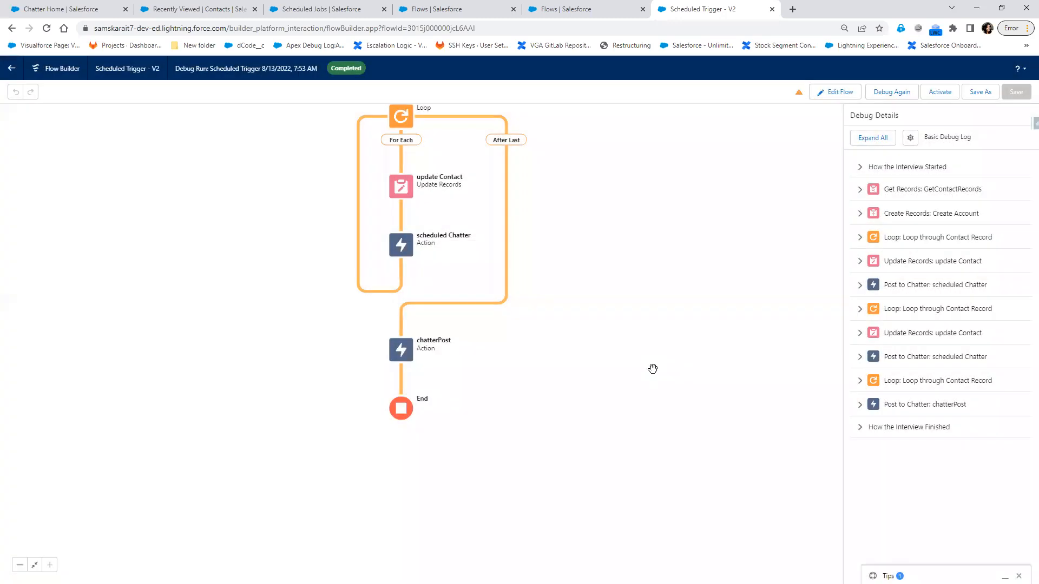
# Step: View the Chatter feed, and check the Account Name of the first two contacts in the Contacts list
pyautogui.click(84, 7)
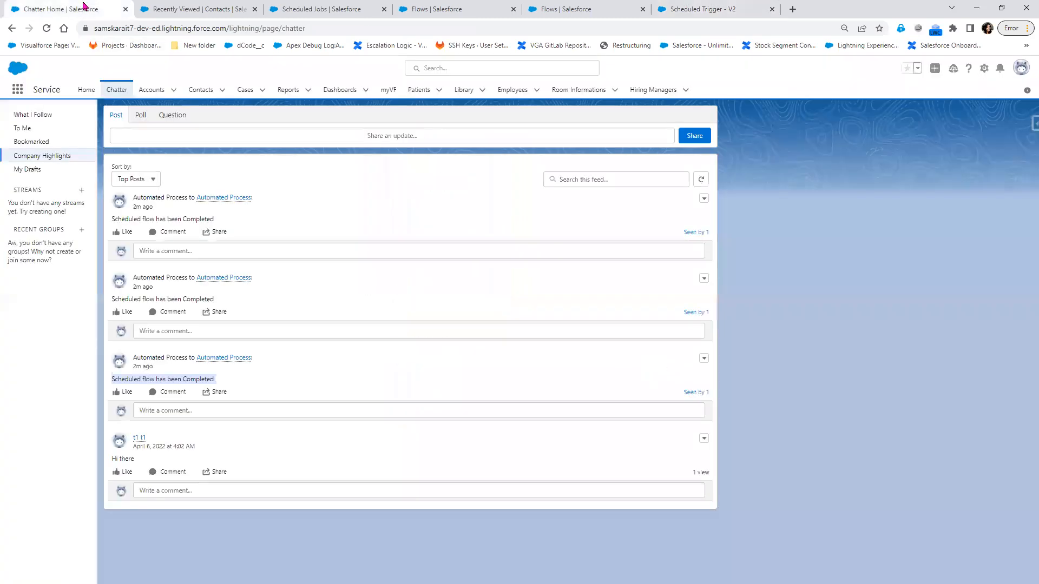
pyautogui.click(190, 11)
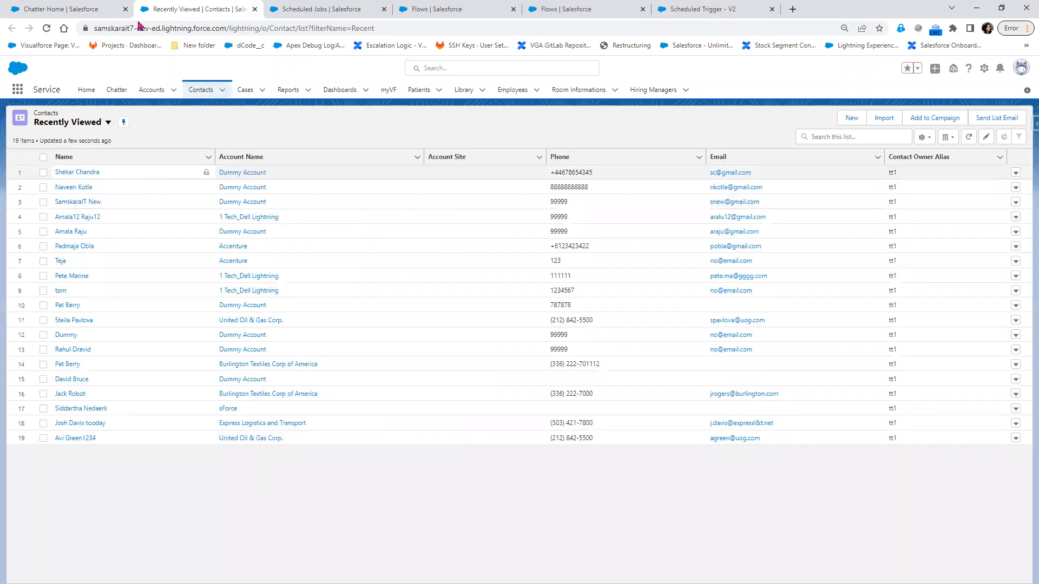
# Step: Refresh the Chatter feed and compare the newest posts from the loop action with the post made after the loop
pyautogui.click(63, 7)
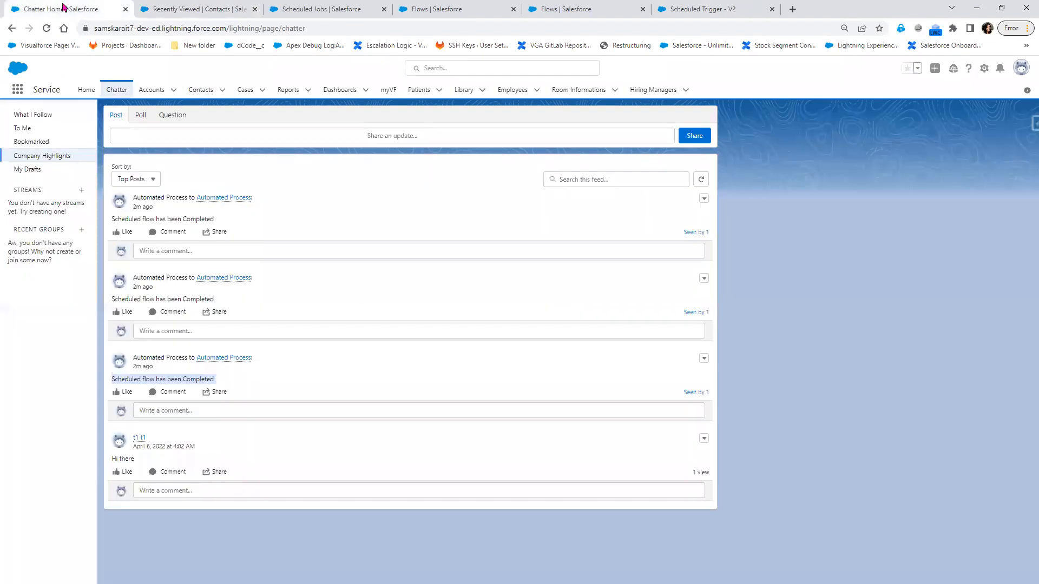
pyautogui.click(46, 29)
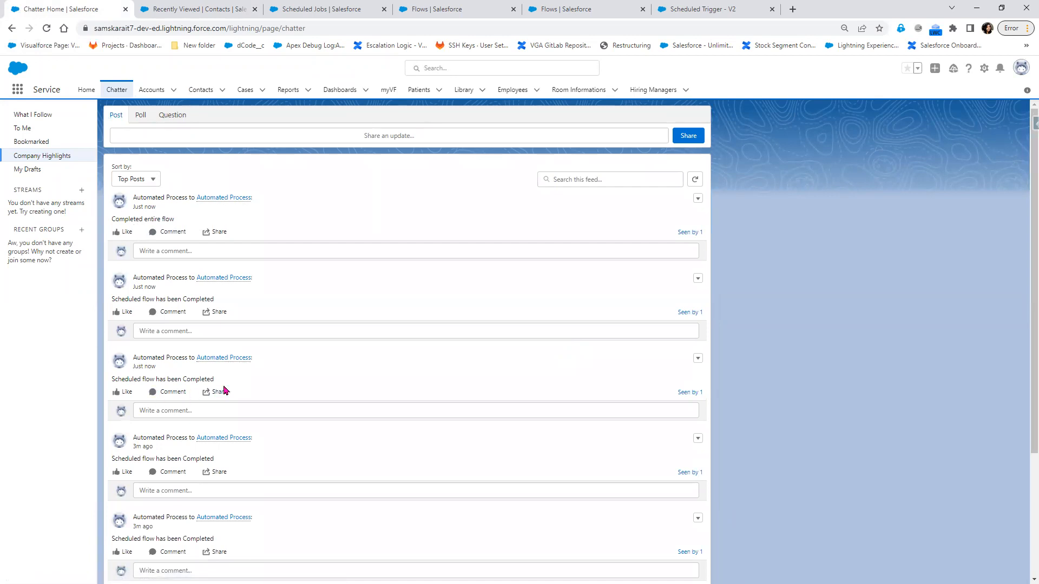
pyautogui.moveTo(226, 383); pyautogui.dragTo(106, 301)
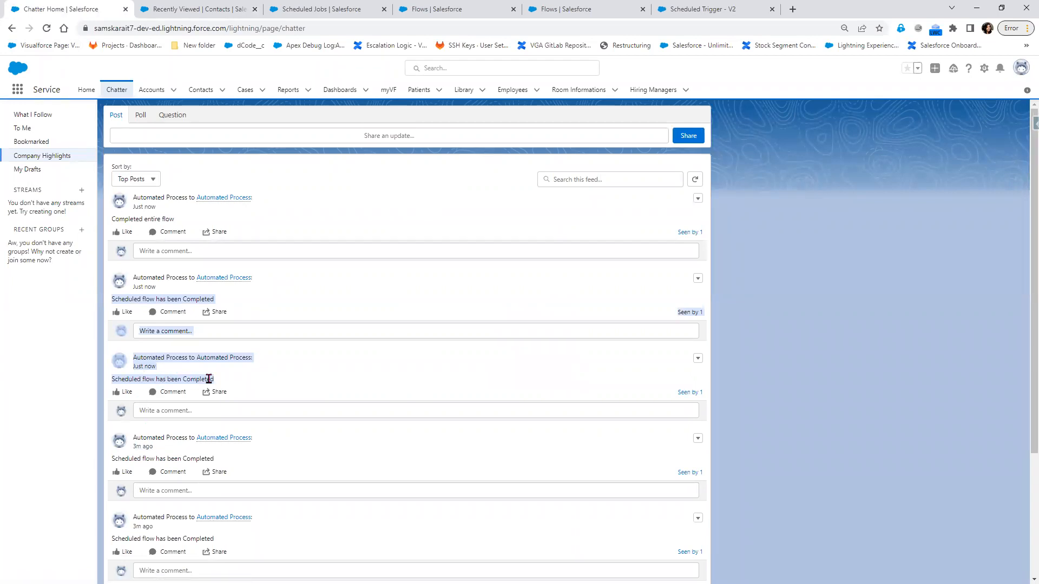
pyautogui.click(222, 306)
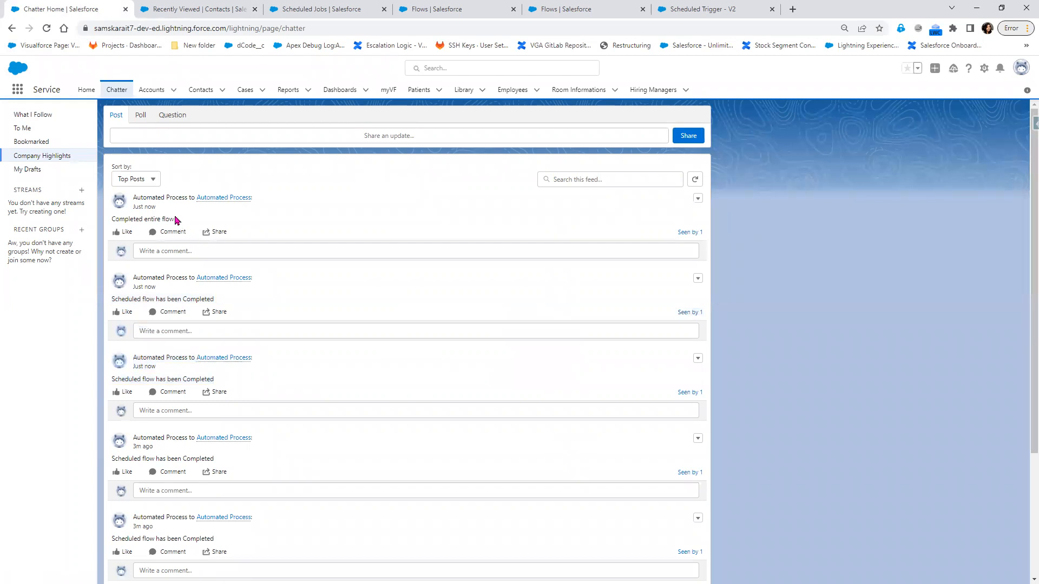
pyautogui.moveTo(174, 218); pyautogui.dragTo(115, 218)
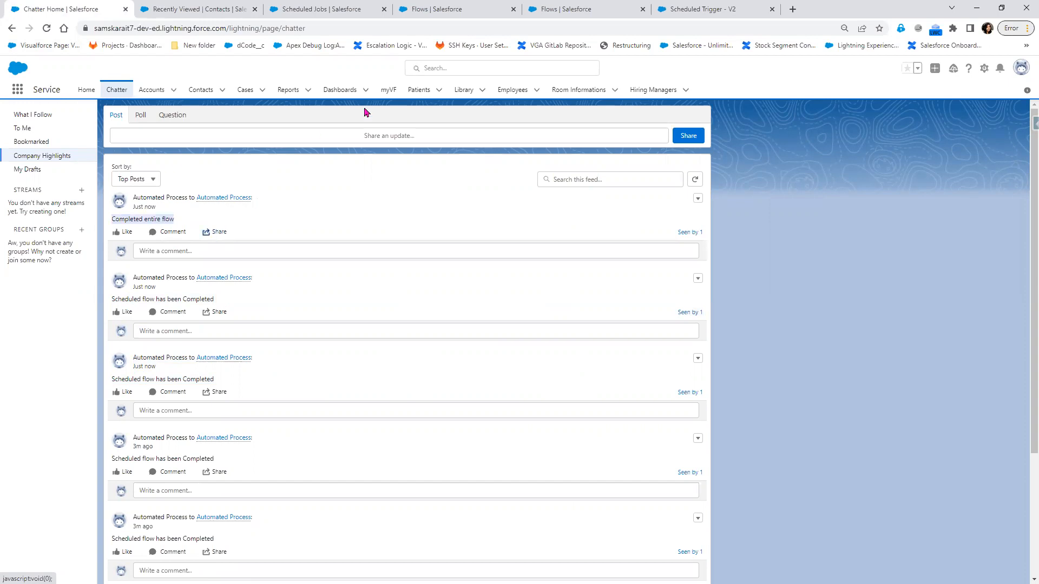
# Step: Return to the Scheduled Trigger flow, review the debugged path, and reopen the flow for editing
pyautogui.click(727, 10)
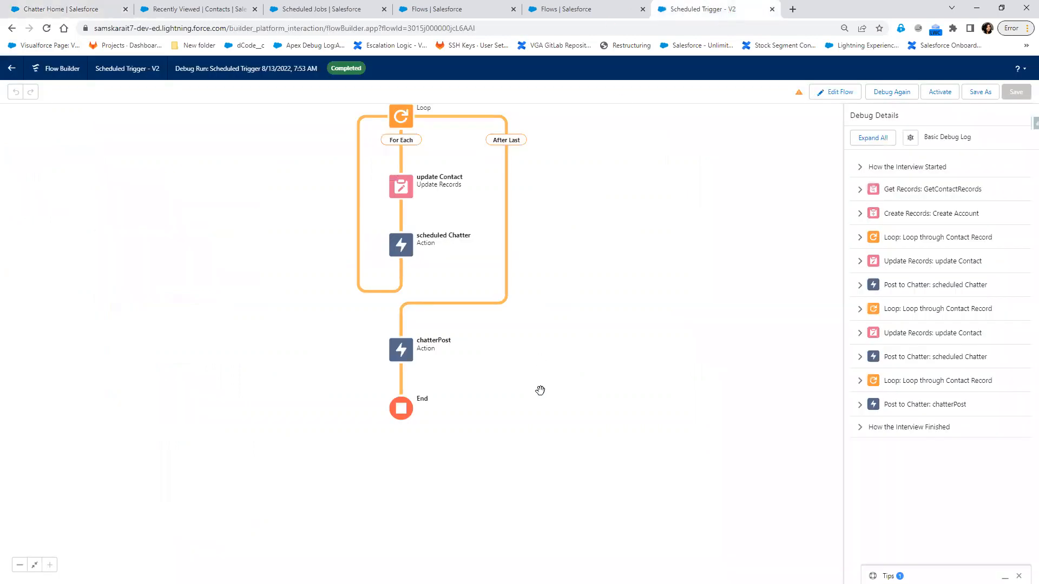
pyautogui.moveTo(609, 331); pyautogui.dragTo(609, 518)
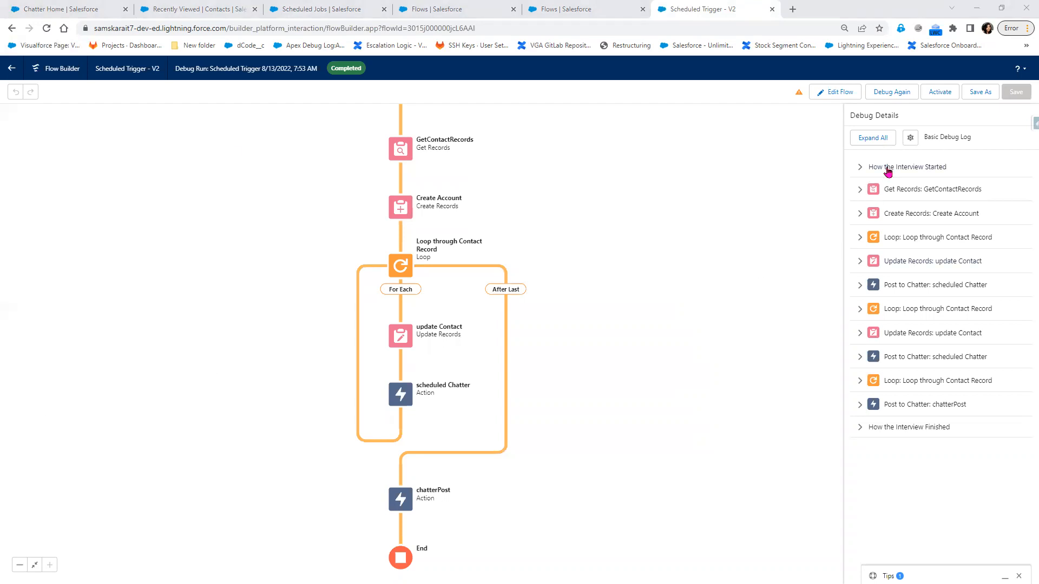
pyautogui.click(836, 92)
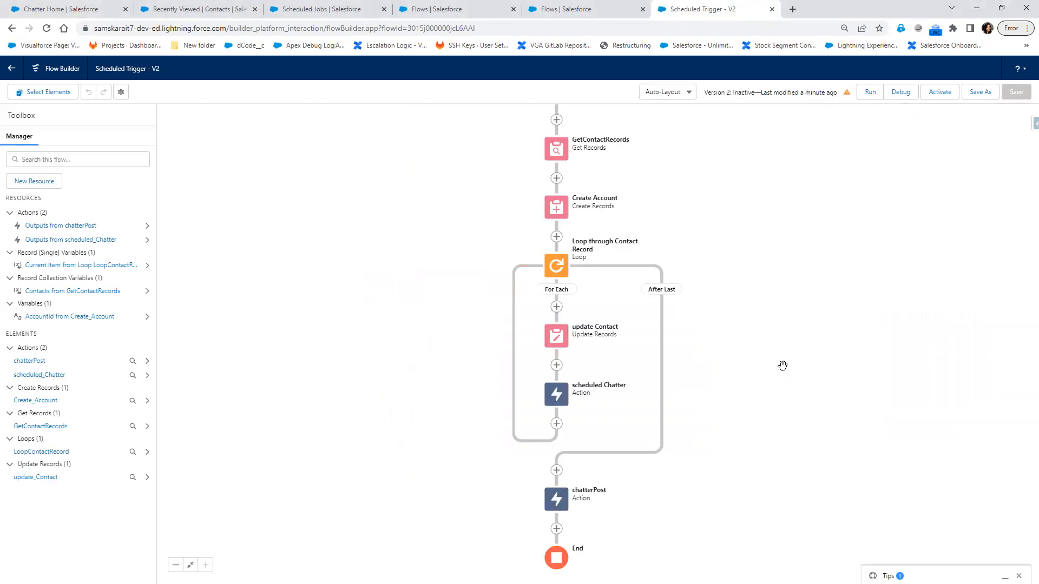
pyautogui.moveTo(773, 260)
pyautogui.mouseDown()
pyautogui.moveTo(780, 332)
pyautogui.moveTo(771, 259)
pyautogui.mouseUp()
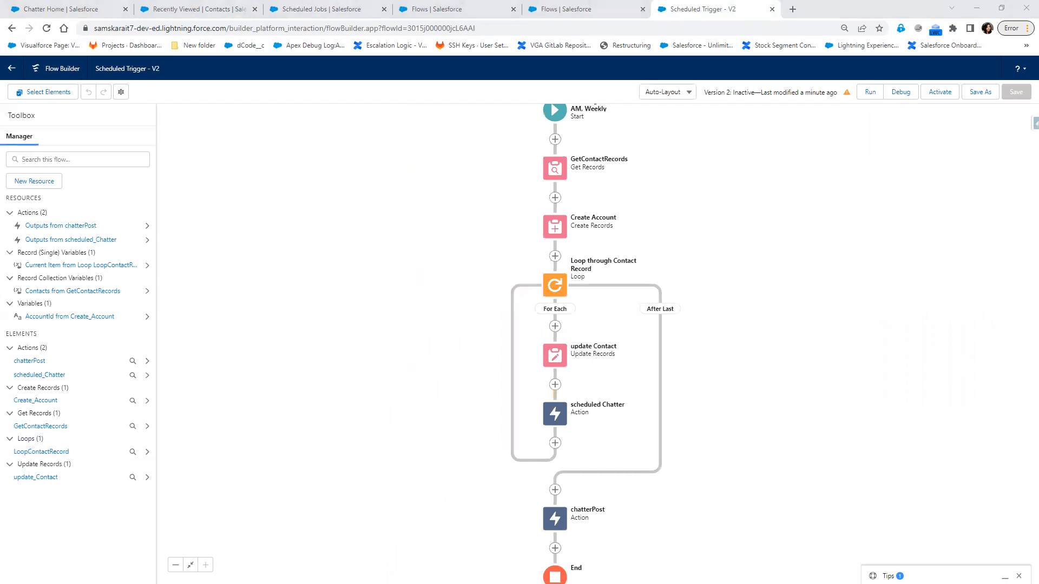
# Step: Switch to the Notepad++ requirements note and add the heading "Assignment :" on line 25, below the Chatter requirement
pyautogui.hotkey('alt', 'Tab')
pyautogui.click(100, 406)
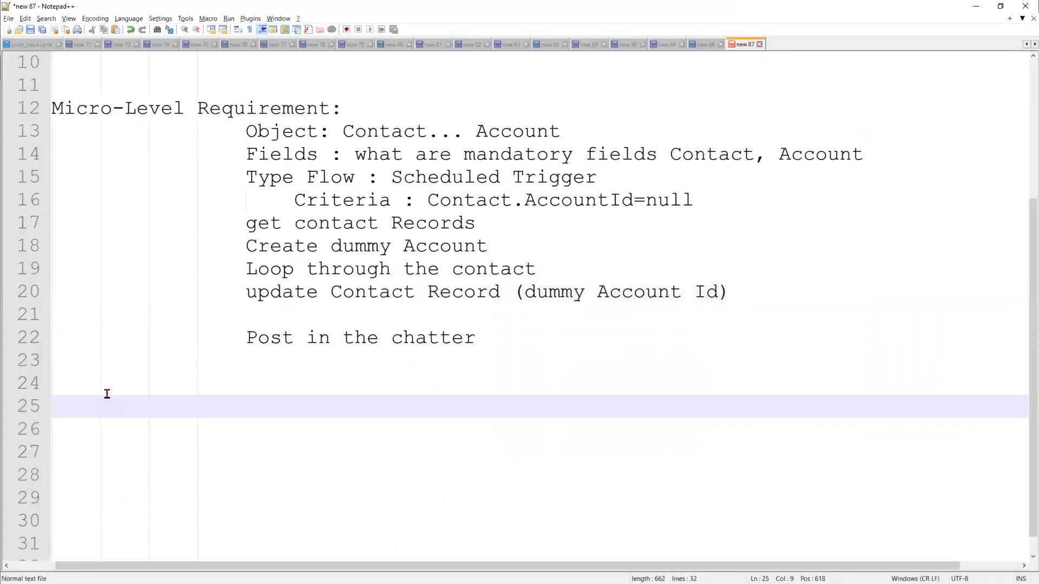
pyautogui.write('Assignment ')
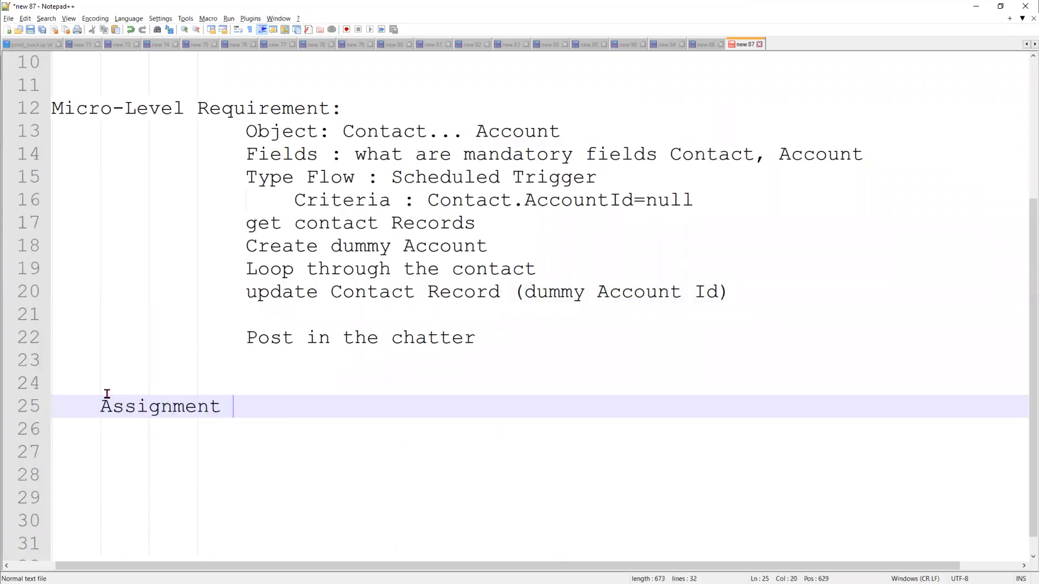
pyautogui.write(':')
pyautogui.press('Return')
# Step: Start an indented line under the Assignment heading with the text "Implement a flow to update"
pyautogui.press('Tab')
pyautogui.write('Implement a')
pyautogui.write(' floe to')
pyautogui.press('BackSpace')
pyautogui.press('BackSpace')
pyautogui.press('BackSpace')
pyautogui.press('BackSpace')
pyautogui.press('BackSpace')
pyautogui.write('w t')
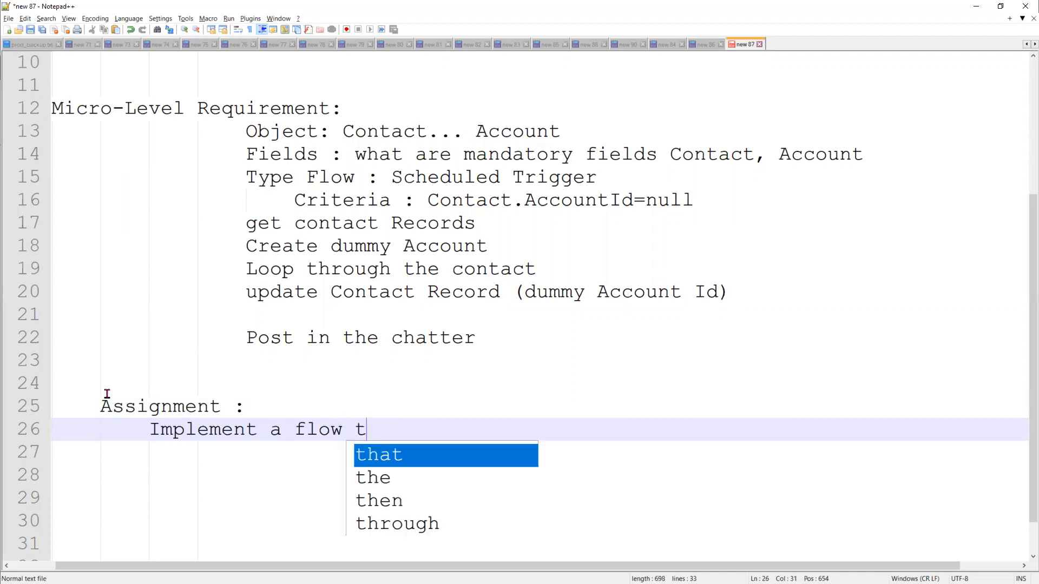
pyautogui.write('o update t')
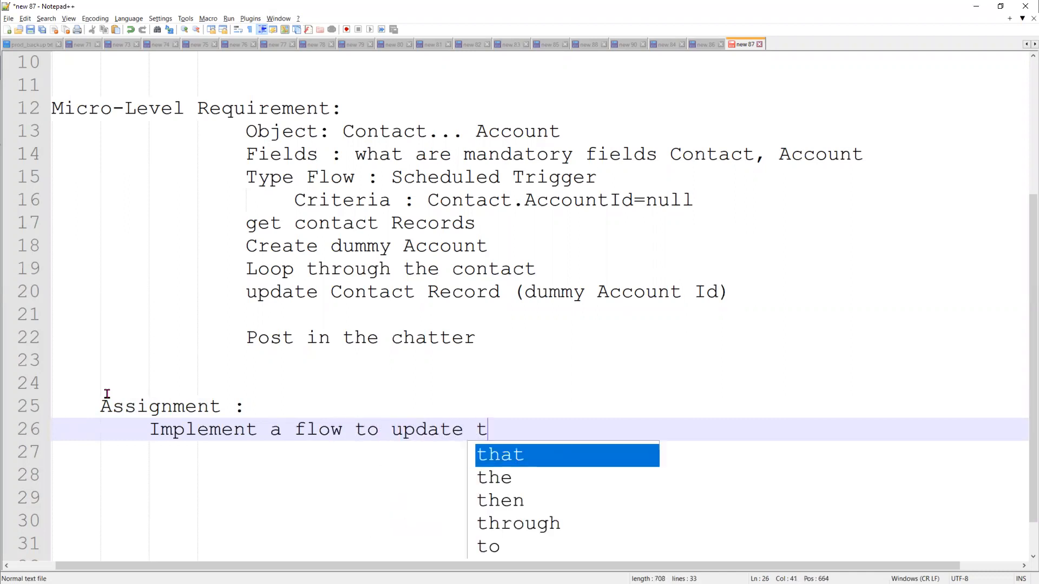
# Step: Continue the assignment line with "the value in Account Lookup of the Opportuntunity"
pyautogui.write('he Account')
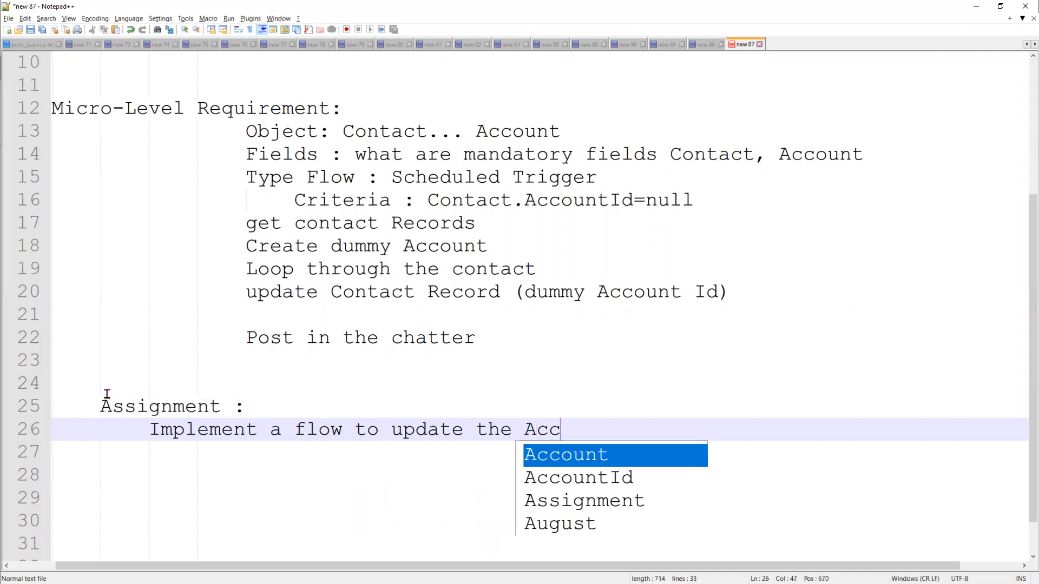
pyautogui.press('BackSpace')
pyautogui.press('BackSpace')
pyautogui.press('BackSpace')
pyautogui.press('BackSpace')
pyautogui.press('BackSpace')
pyautogui.press('BackSpace')
pyautogui.write('val')
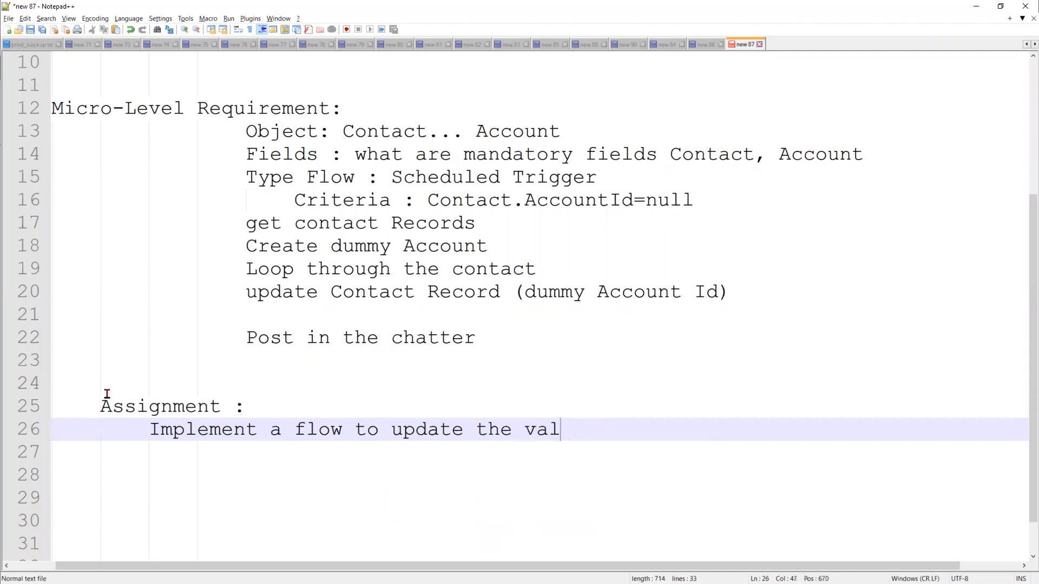
pyautogui.write('ue in Acc')
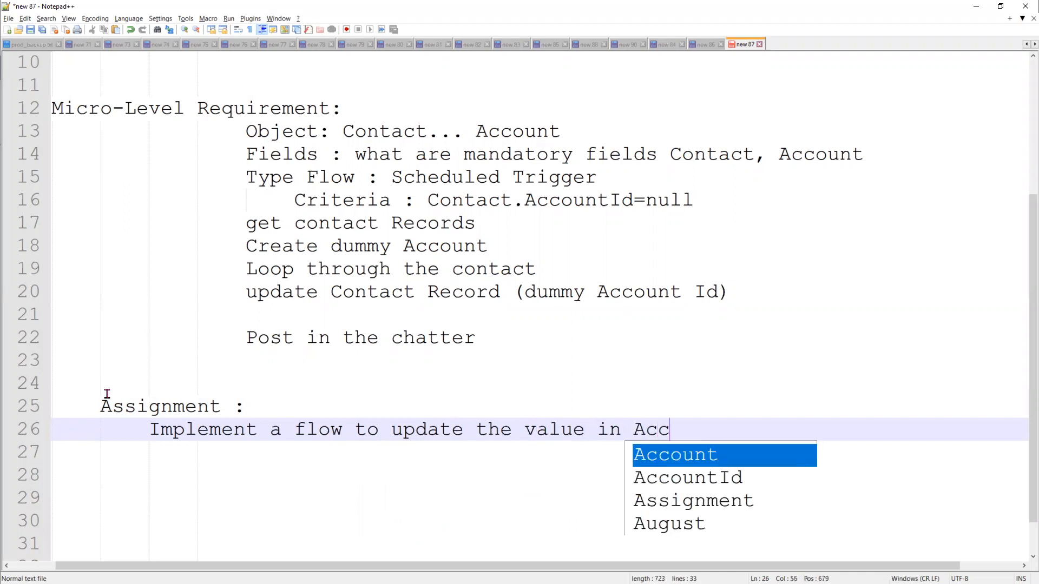
pyautogui.write('ount Lookup')
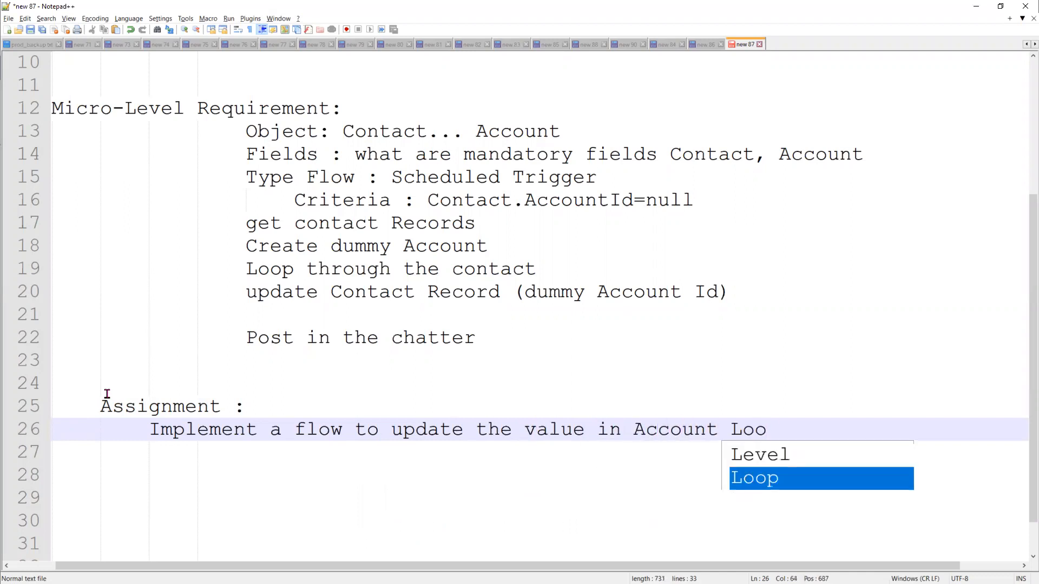
pyautogui.press('BackSpace')
pyautogui.press('BackSpace')
pyautogui.write('up of the Opportu')
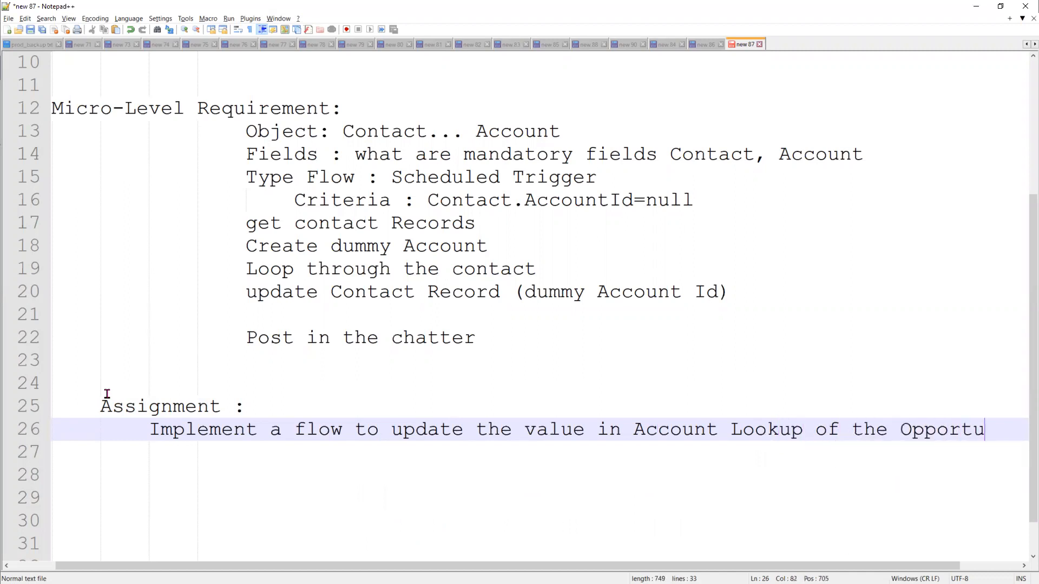
pyautogui.write('ntiu')
pyautogui.press('BackSpace')
pyautogui.write('unity')
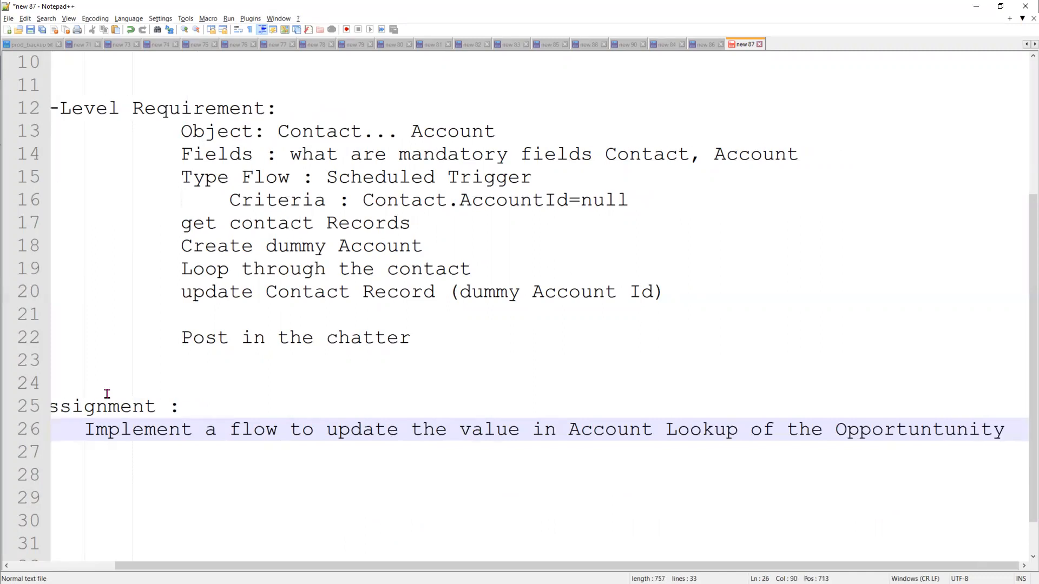
# Step: Append "and post the chatter" to the end of the assignment line and add blank lines below it
pyautogui.press('Return')
pyautogui.press('Return')
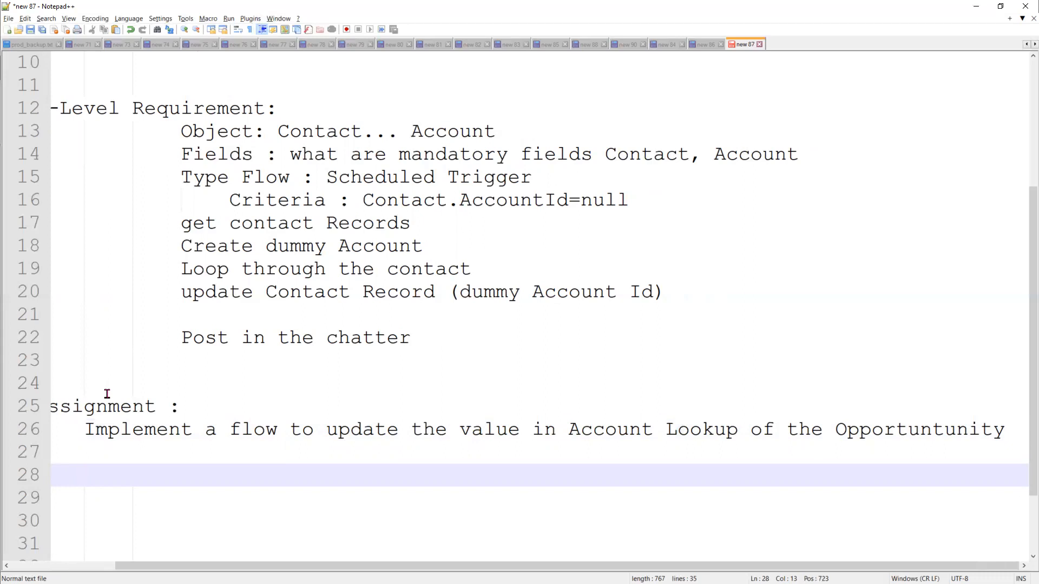
pyautogui.click(1017, 430)
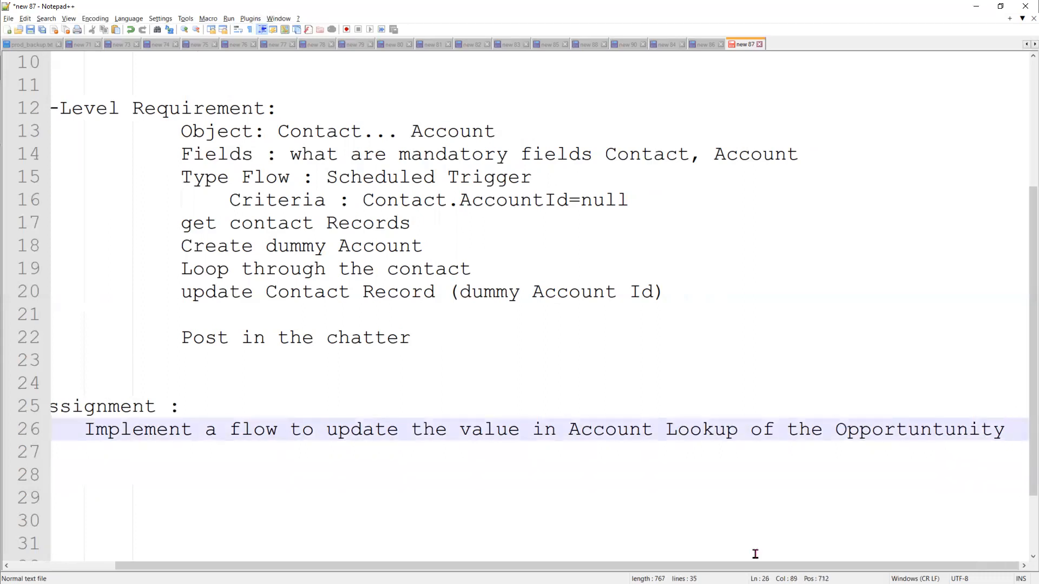
pyautogui.write('and pos')
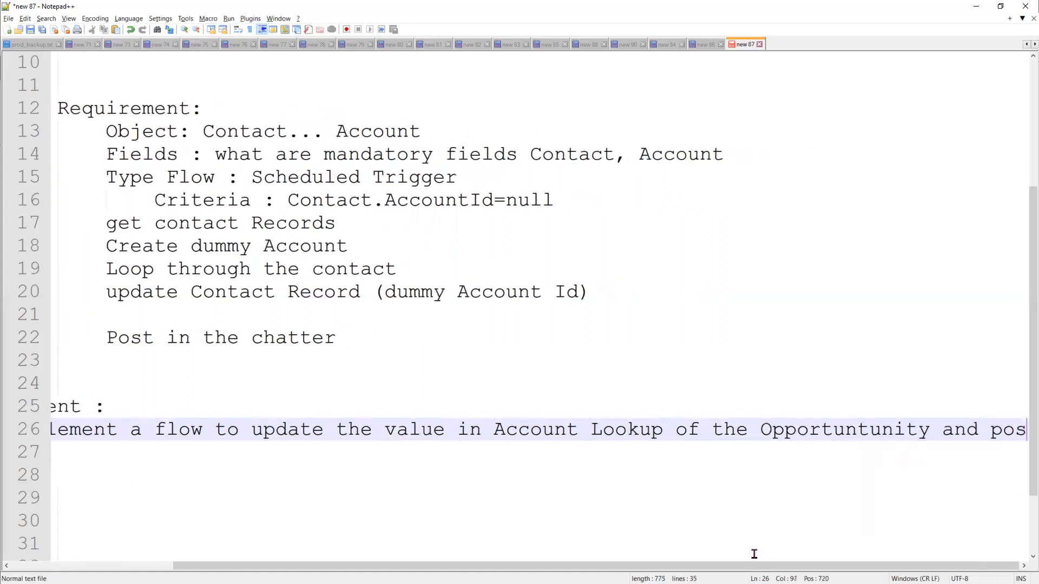
pyautogui.write('t the chatter')
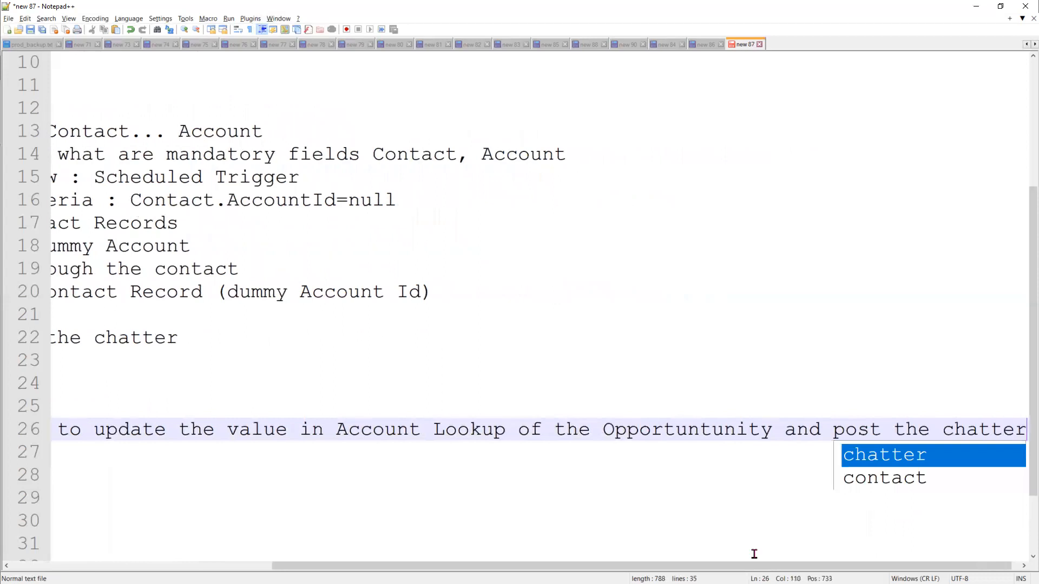
pyautogui.press('Return')
pyautogui.press('Return')
pyautogui.press('Tab')
pyautogui.press('Tab')
pyautogui.press('Tab')
pyautogui.press('Tab')
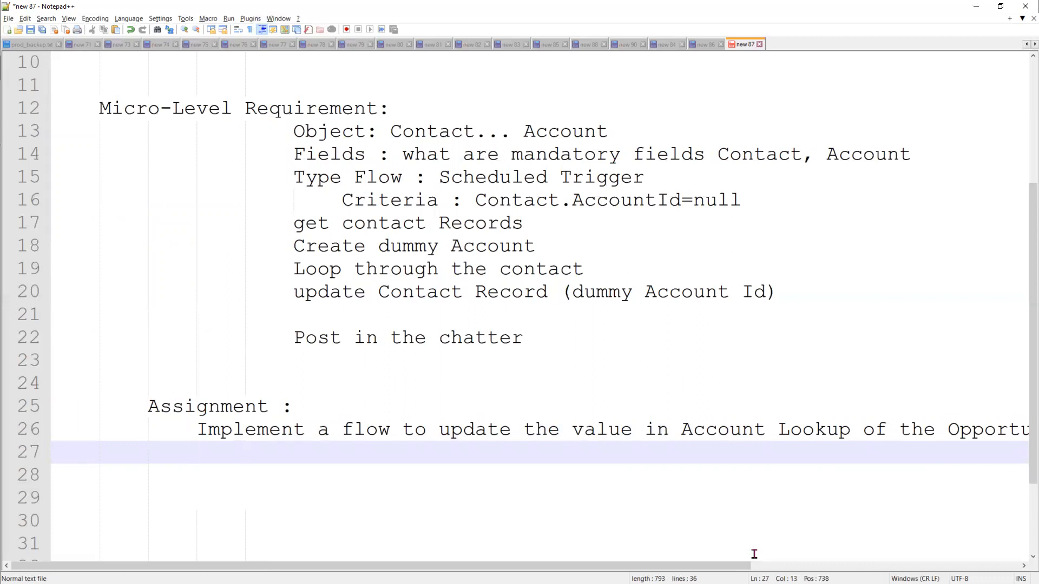
# Step: Glance at the flow in the browser, return to the note, and insert "and schedule" after "flow" in the assignment line
pyautogui.hotkey('alt', 'Tab')
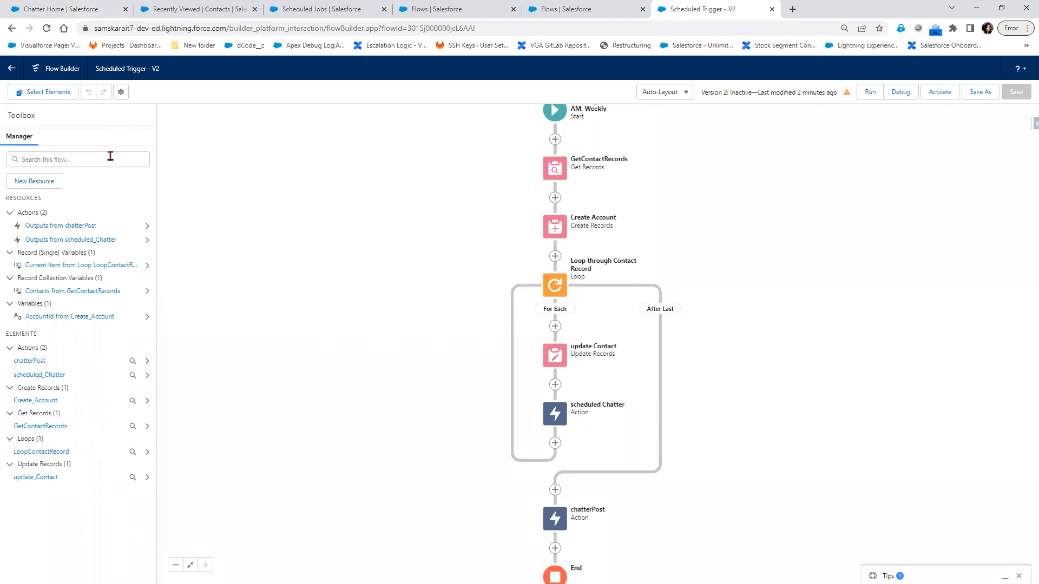
pyautogui.hotkey('alt', 'Tab')
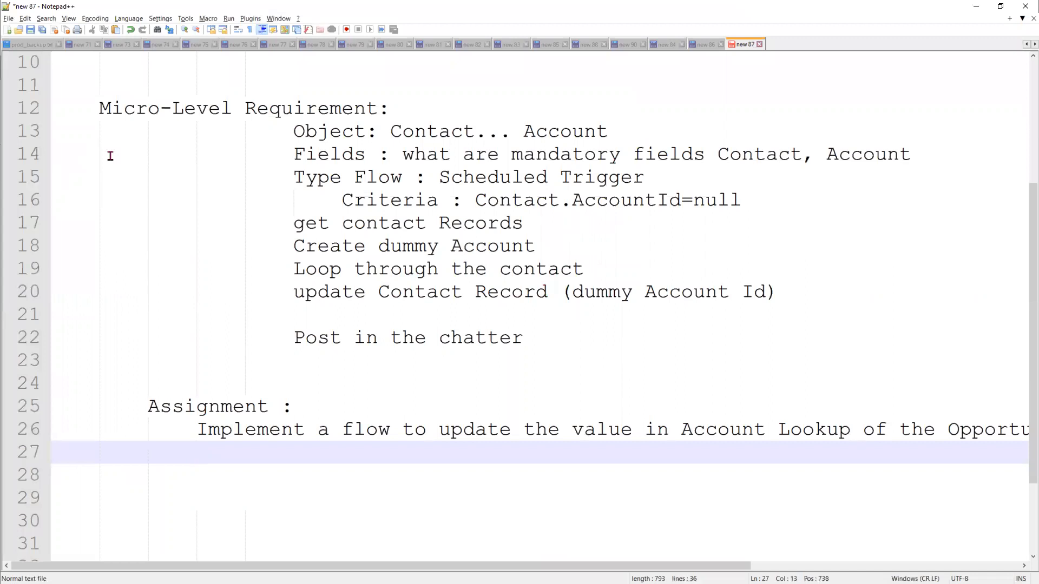
pyautogui.click(406, 429)
pyautogui.write('and sc')
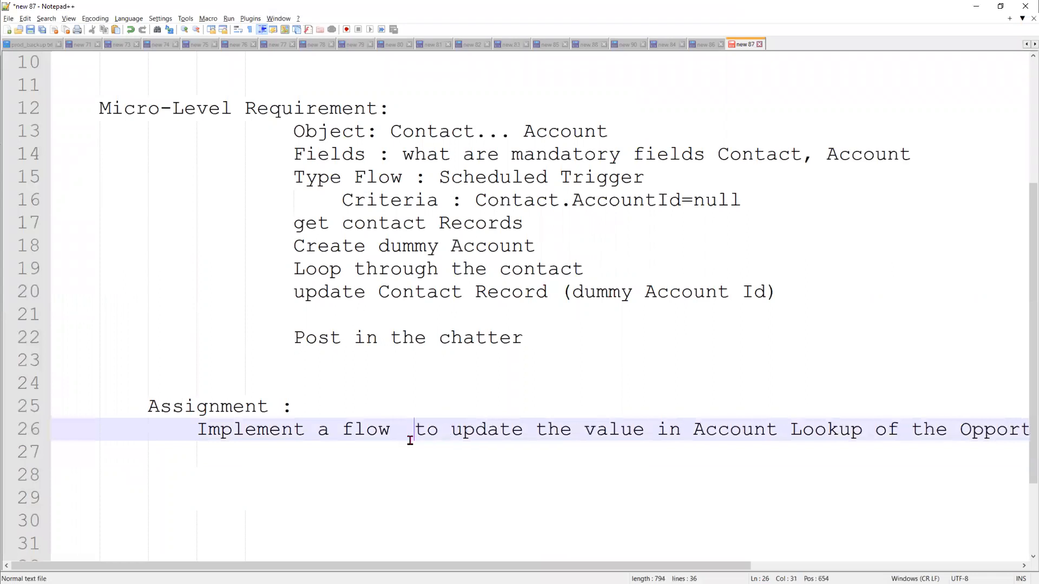
pyautogui.write('hedule')
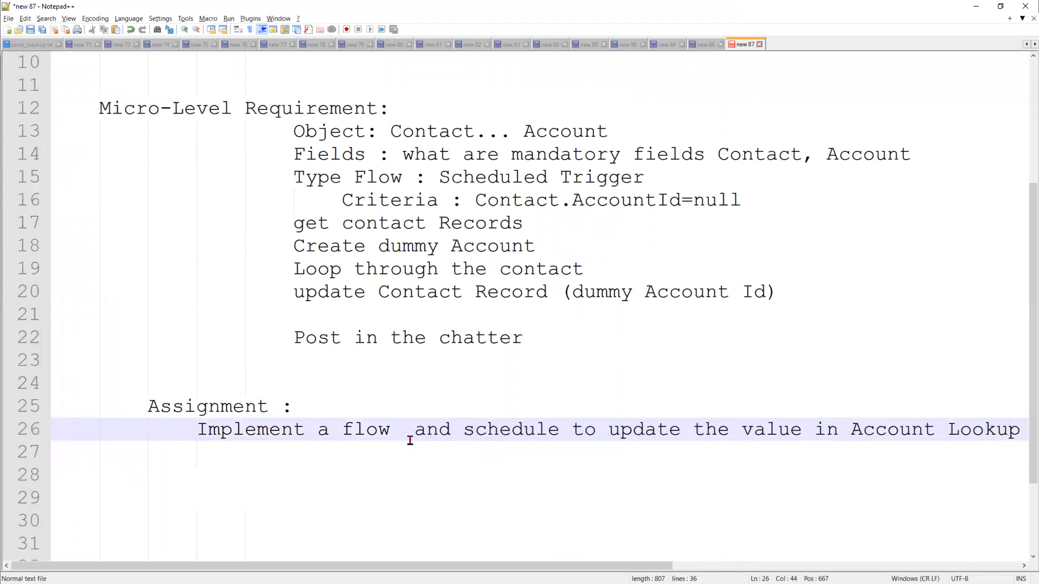
pyautogui.hscroll(3, 519, 312)
pyautogui.hscroll(-3, 519, 311)
# Step: Add a second assignment on line 28 reading "Implement a flow and schedule to update the Lead status"
pyautogui.click(216, 474)
pyautogui.write('Implement ')
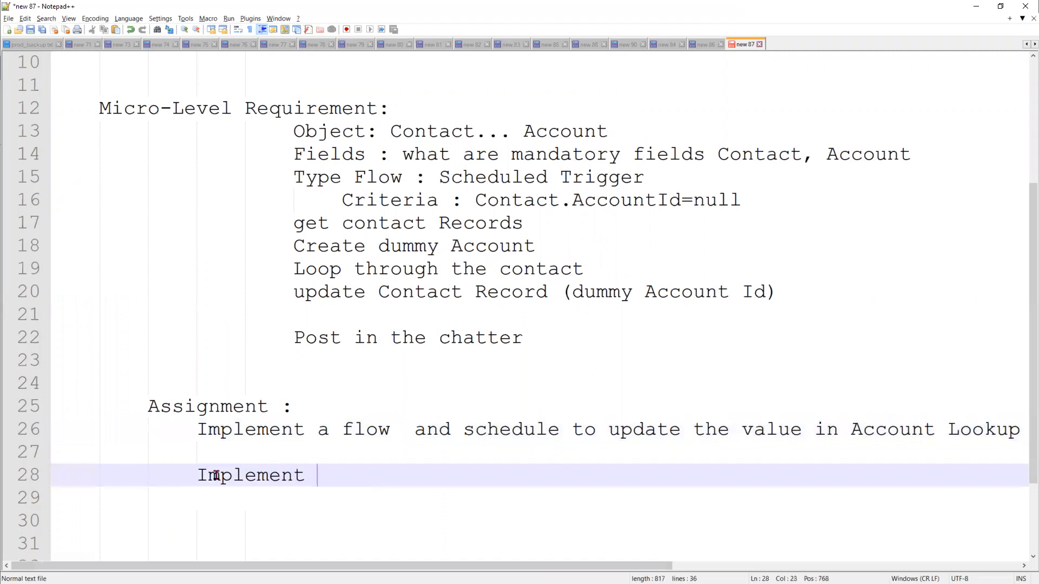
pyautogui.write('a fl')
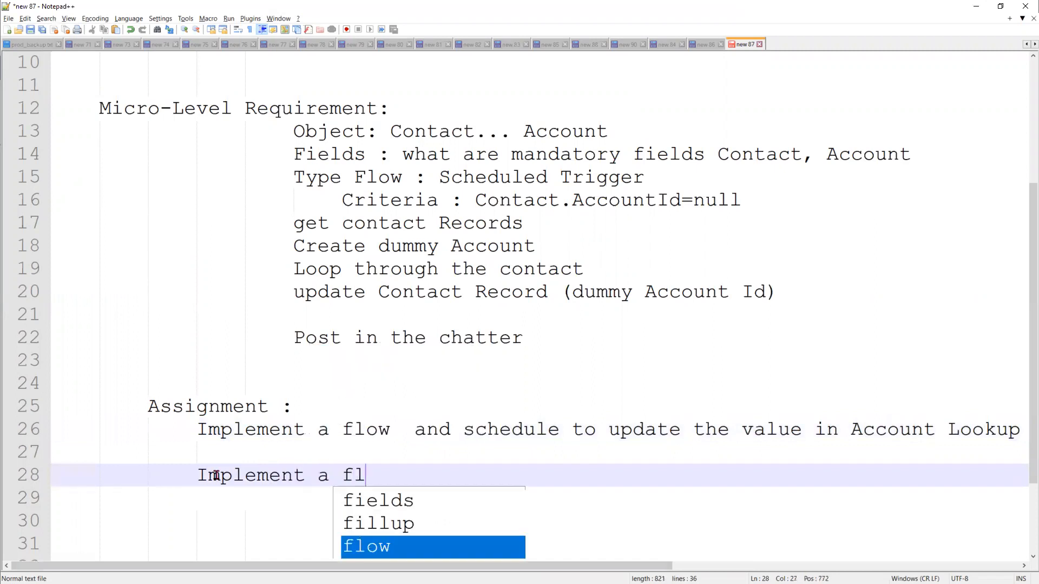
pyautogui.write('ow t')
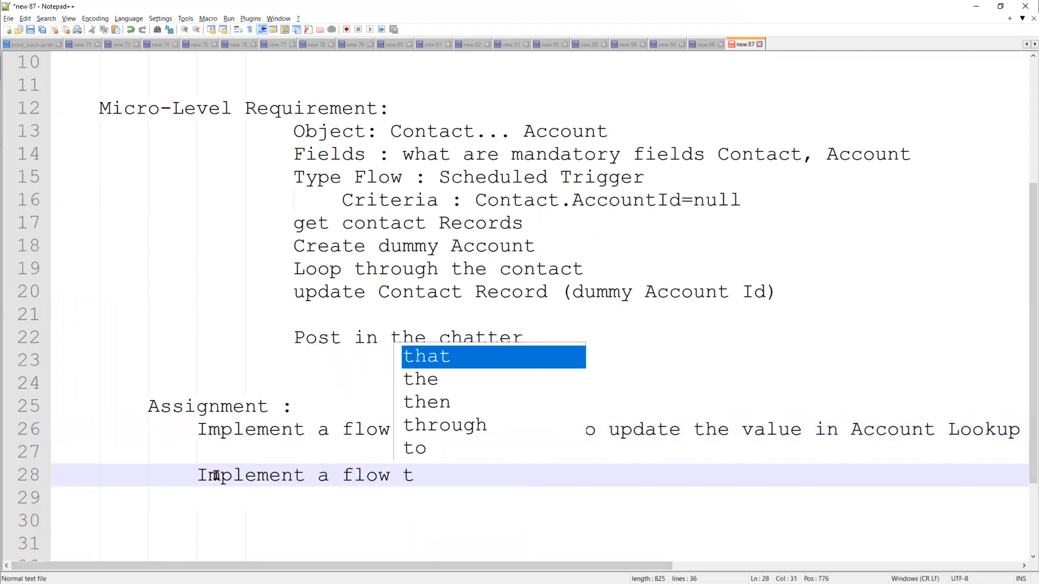
pyautogui.press('BackSpace')
pyautogui.write('and s')
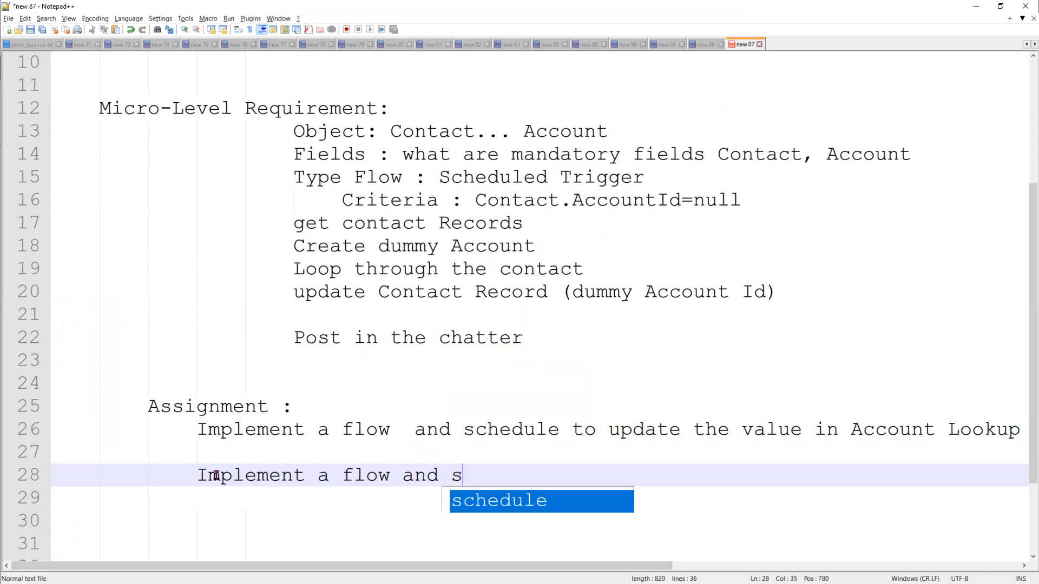
pyautogui.write('chedule to')
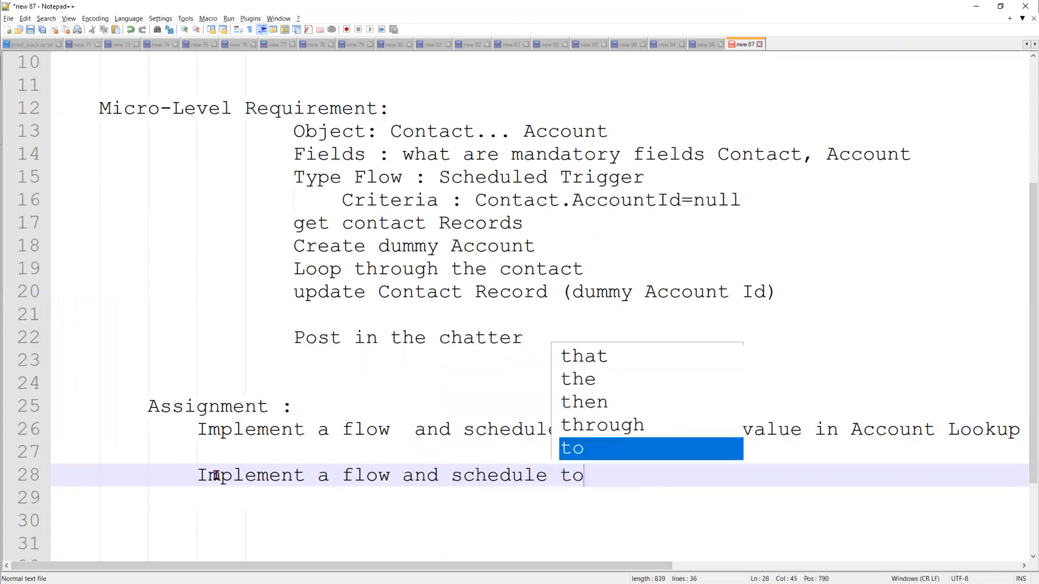
pyautogui.write(' update the La')
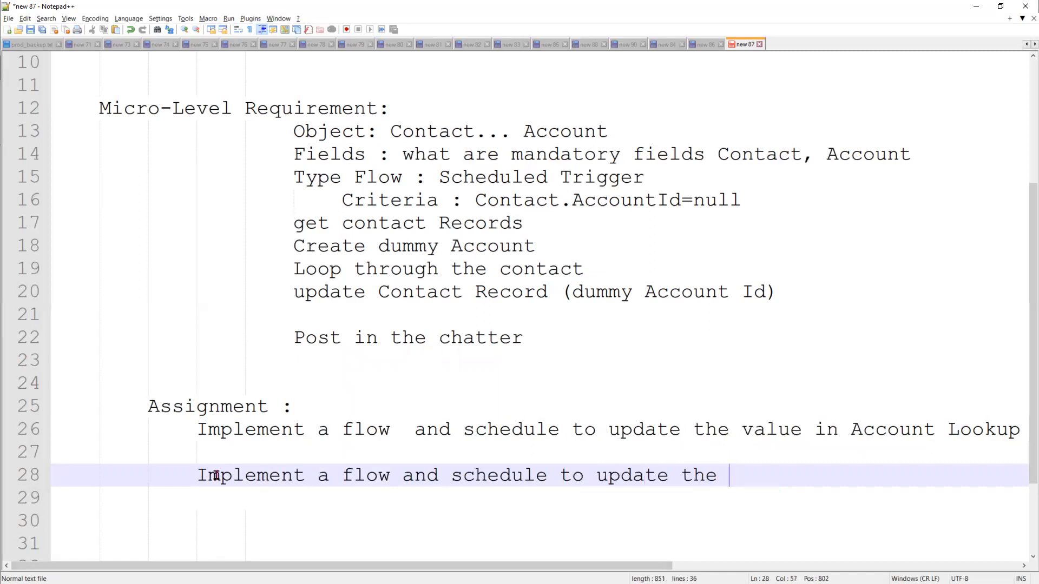
pyautogui.press('BackSpace')
pyautogui.write('ead status')
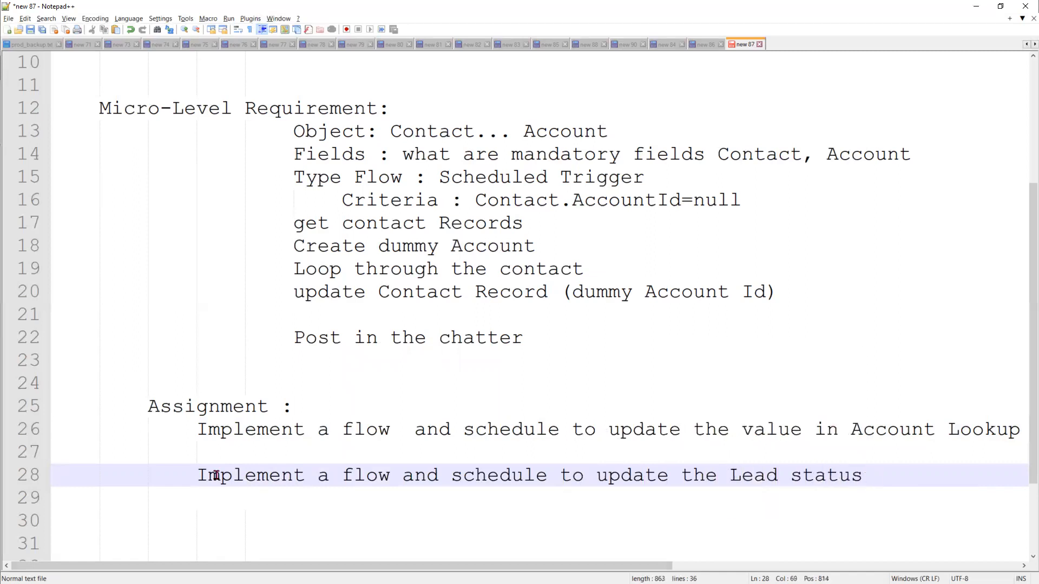
# Step: Switch to Salesforce in the browser and open the first case in the recently viewed Cases list
pyautogui.hotkey('alt', 'Tab')
pyautogui.click(198, 9)
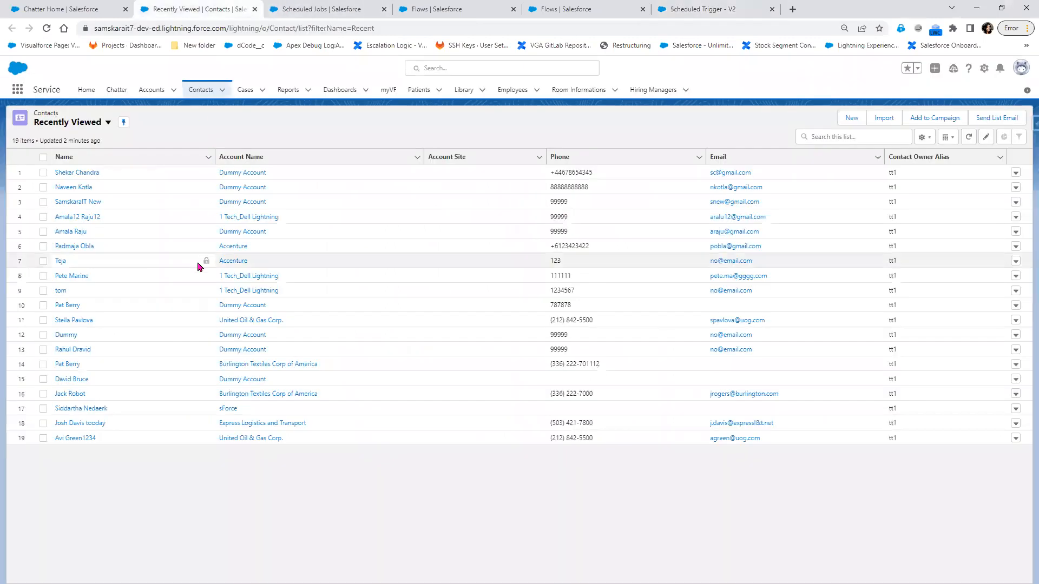
pyautogui.click(244, 91)
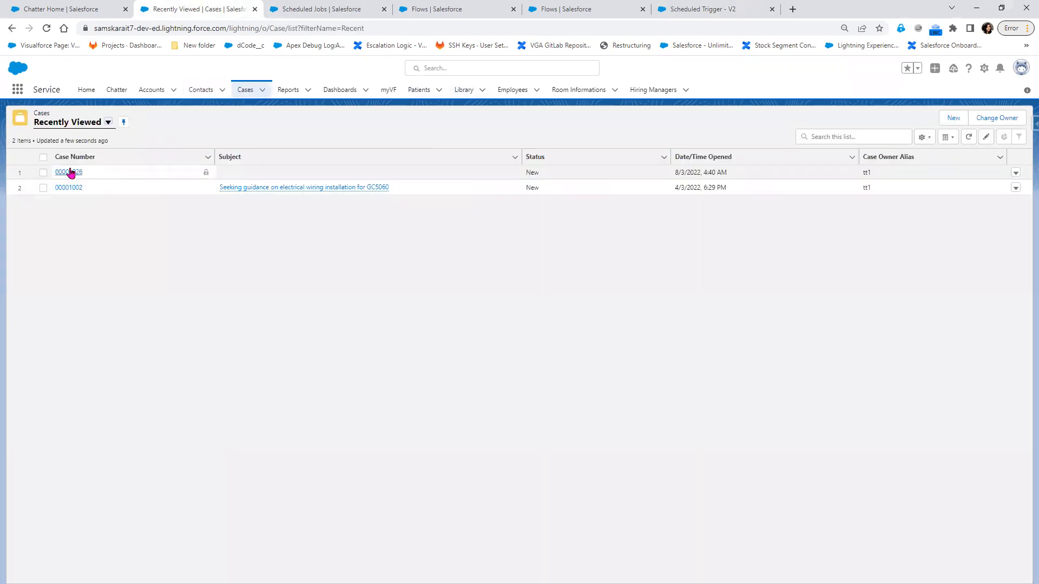
pyautogui.click(70, 172)
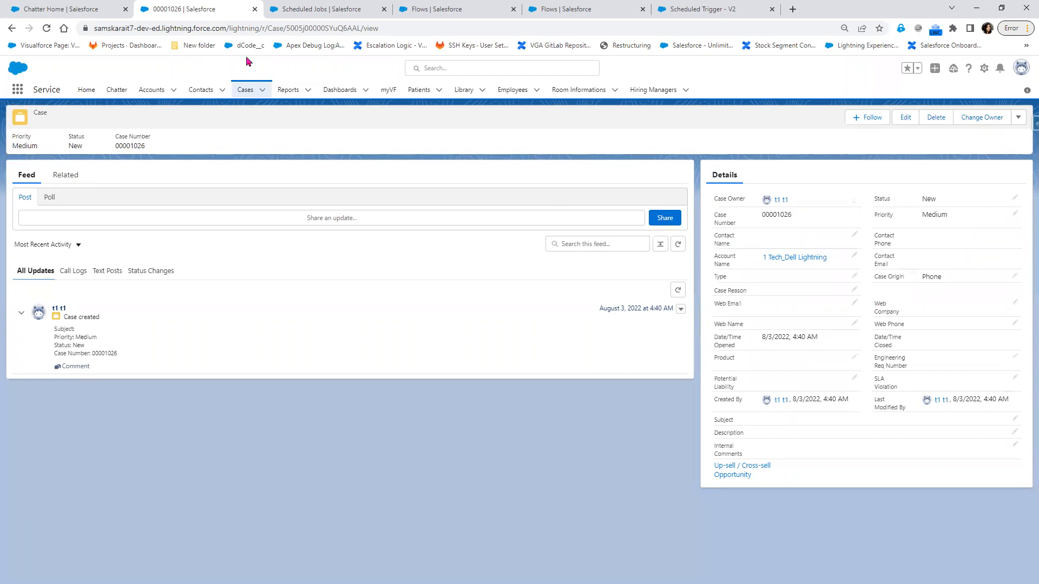
# Step: Return to the note and replace "Lead" with "Case" in the assignment on line 28
pyautogui.hotkey('alt', 'Tab')
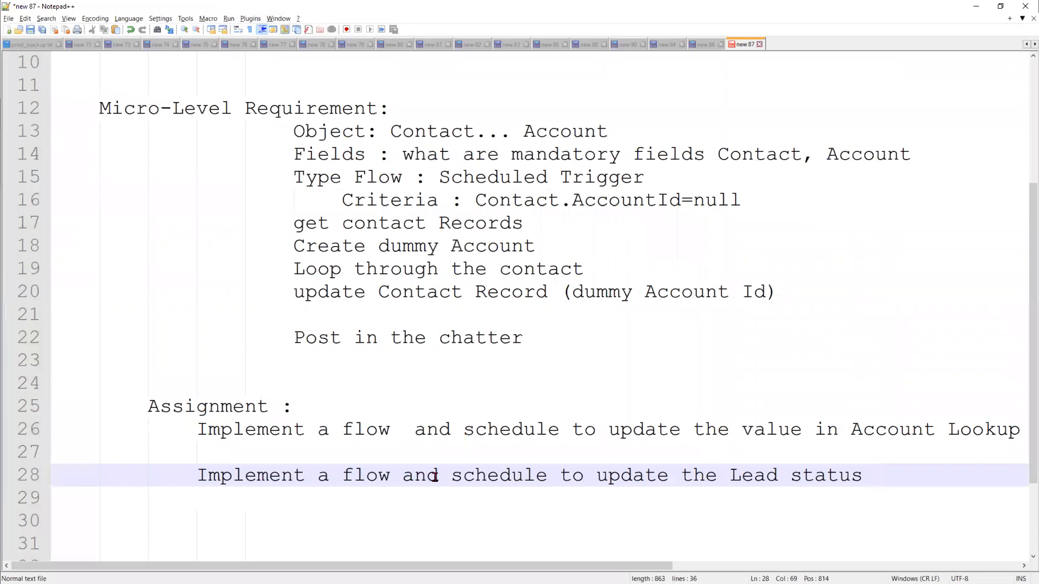
pyautogui.click(576, 478)
pyautogui.moveTo(577, 479); pyautogui.dragTo(691, 489)
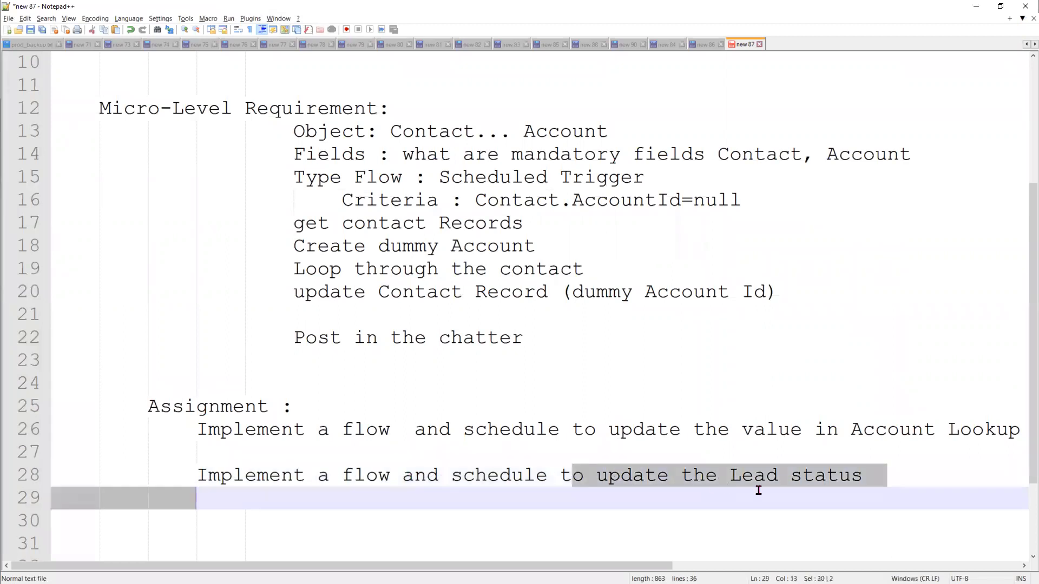
pyautogui.doubleClick(751, 481)
pyautogui.write('Ca')
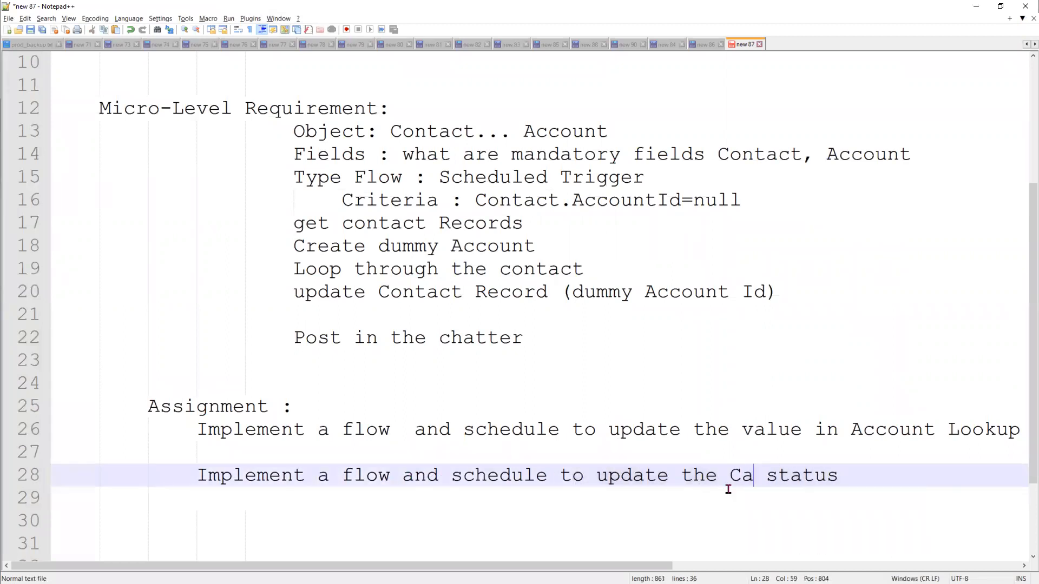
pyautogui.write('se')
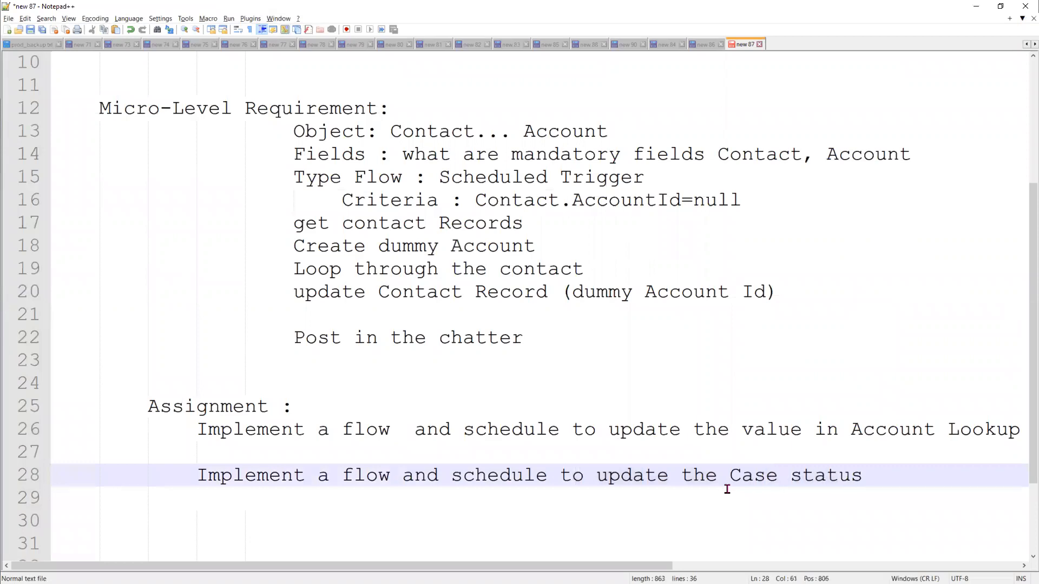
# Step: Switch to the case record in Salesforce and examine the available Status values without changing the status
pyautogui.hotkey('alt', 'Tab')
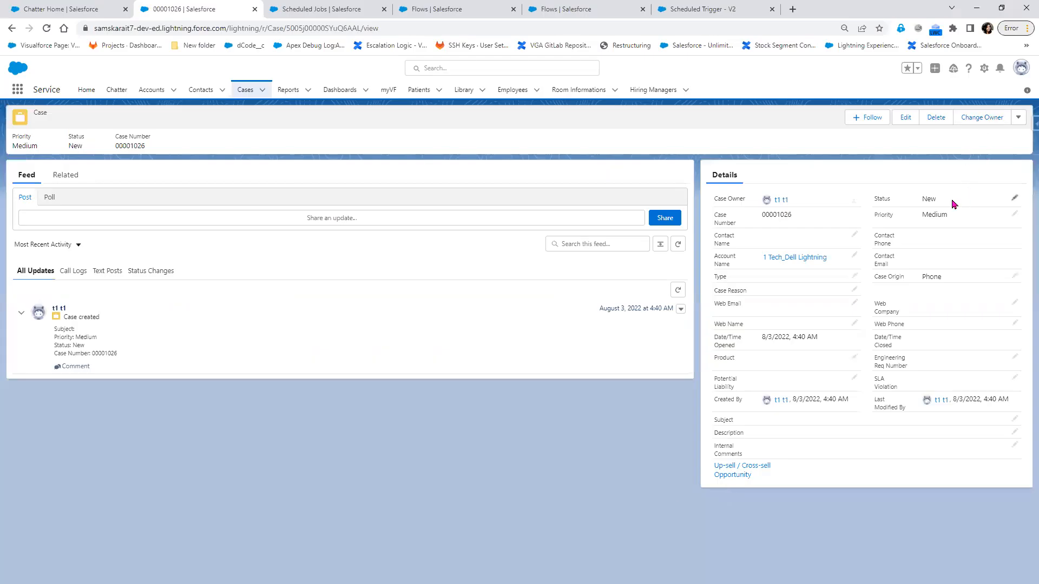
pyautogui.click(1014, 199)
pyautogui.click(966, 208)
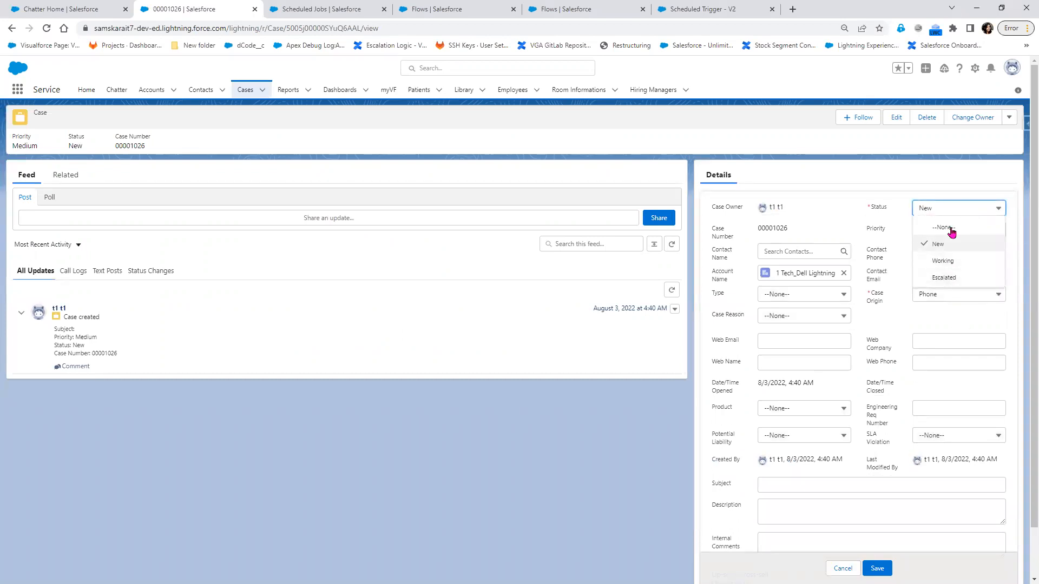
pyautogui.click(544, 489)
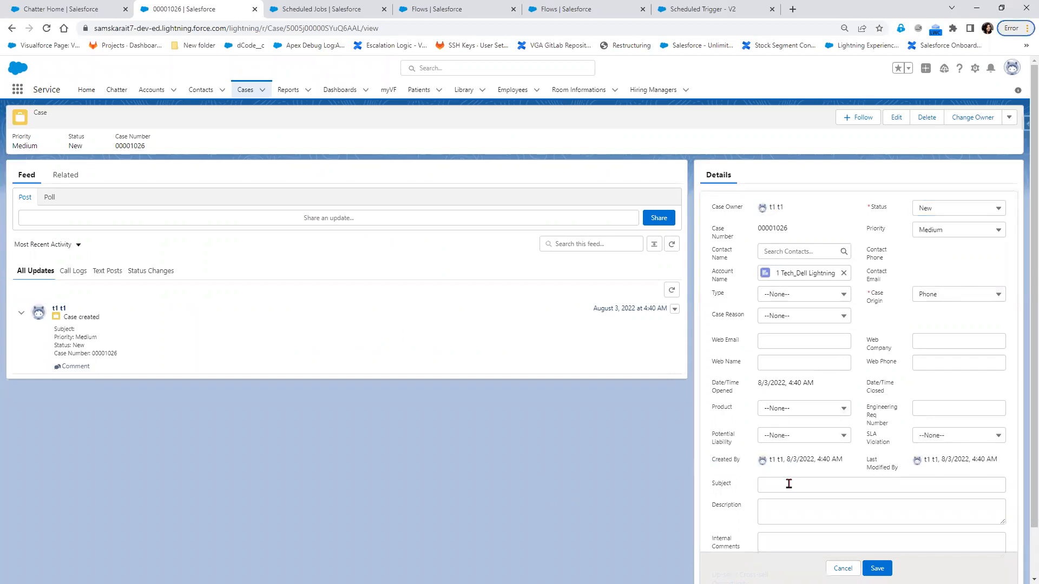
pyautogui.scroll(-1, 788, 484)
# Step: Return to the note and append "to working the one which were created in last month" to line 28
pyautogui.hotkey('alt', 'Tab')
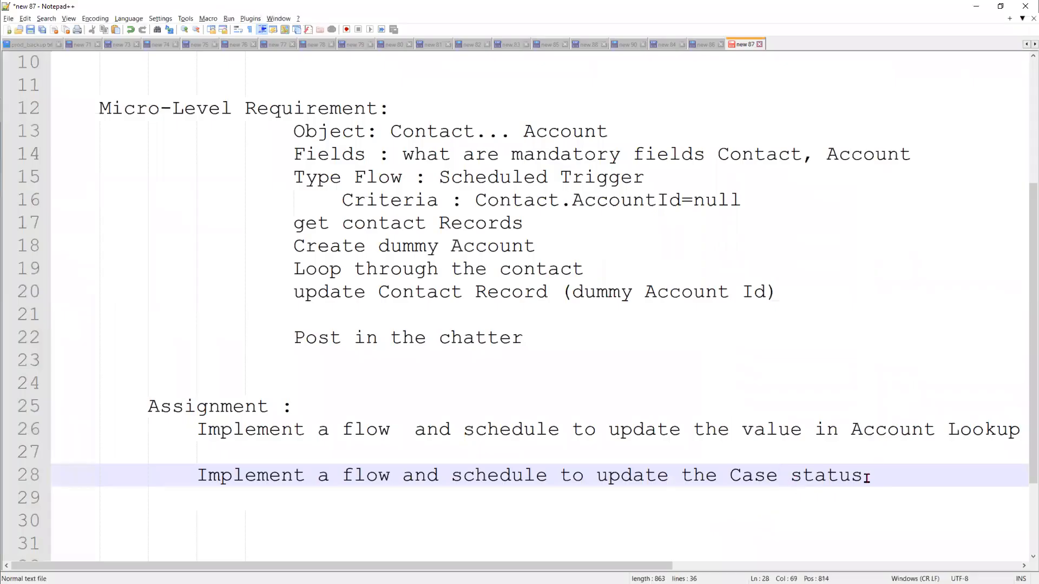
pyautogui.write('to working ')
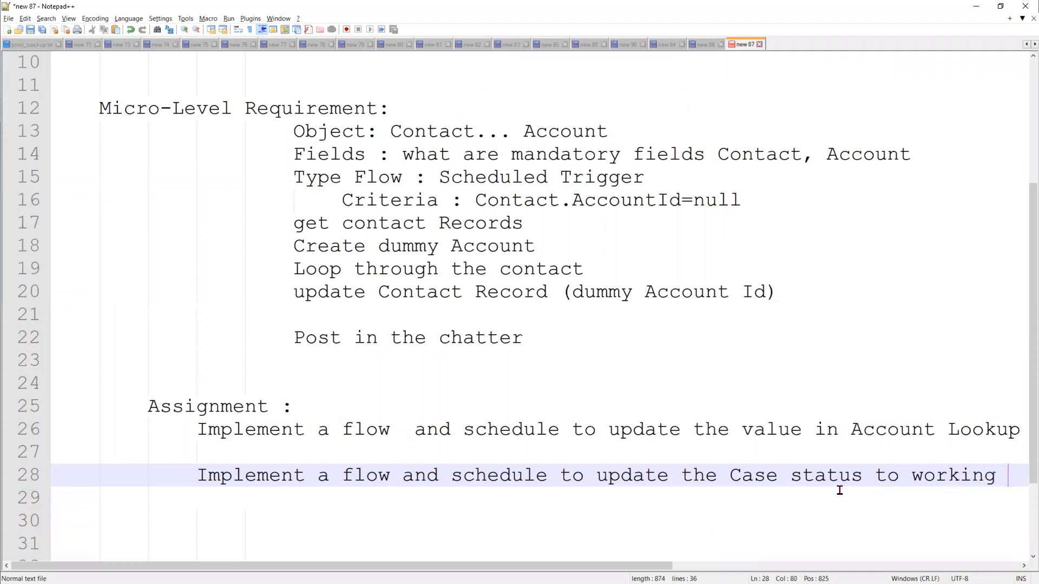
pyautogui.write('the ')
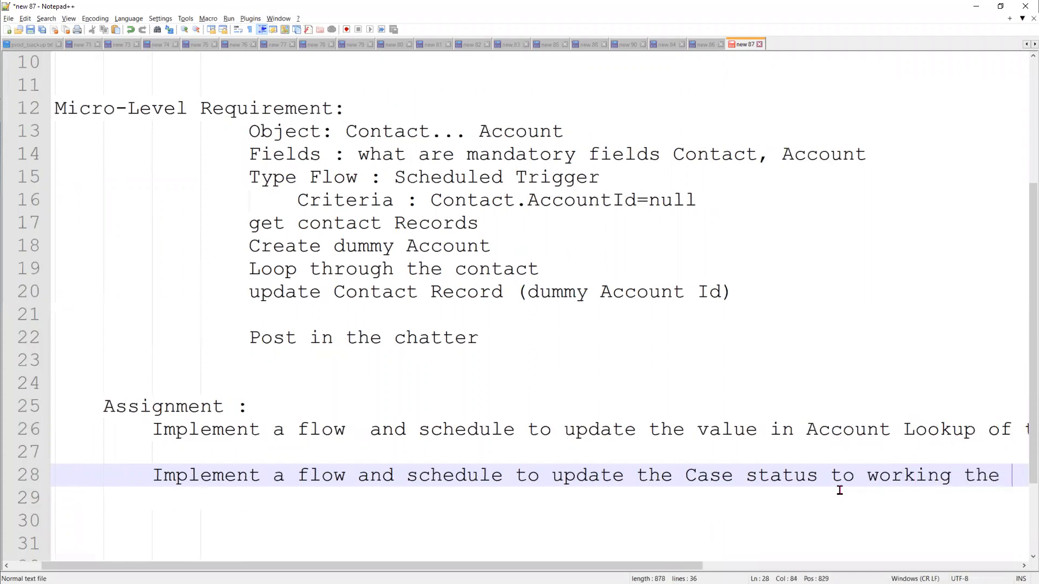
pyautogui.write('one whi')
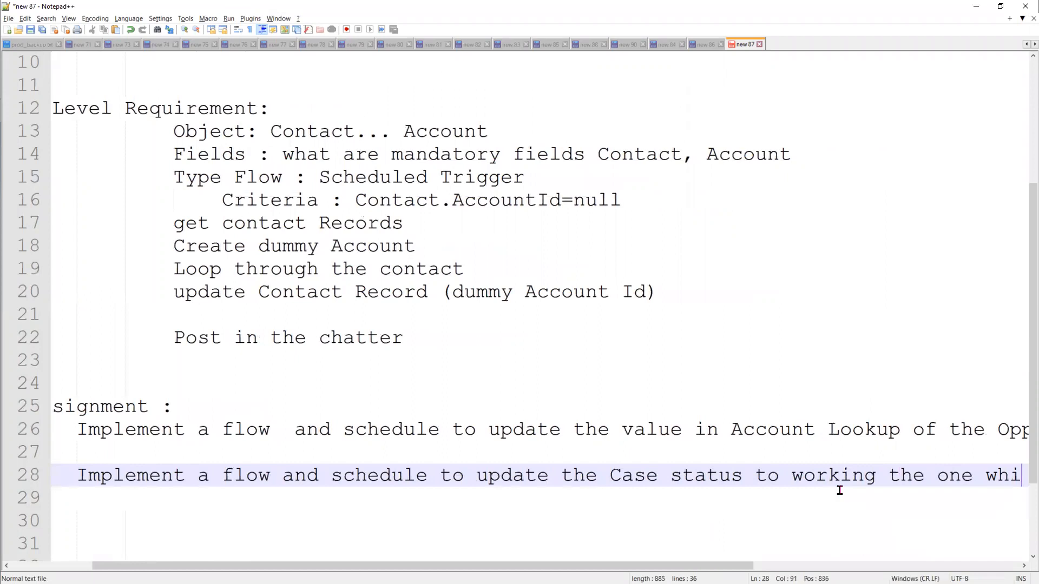
pyautogui.write('ch we')
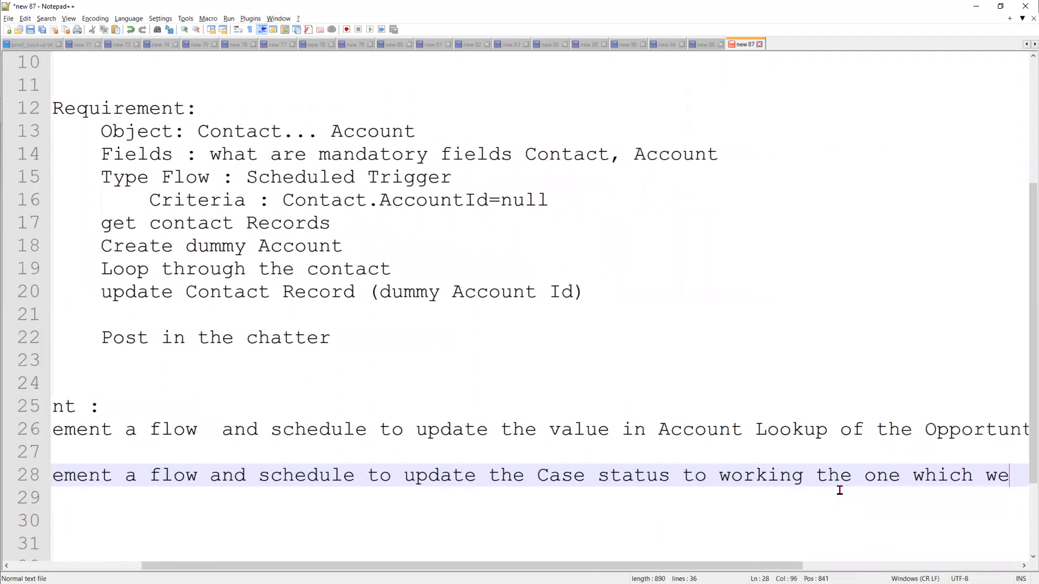
pyautogui.write('re created in la')
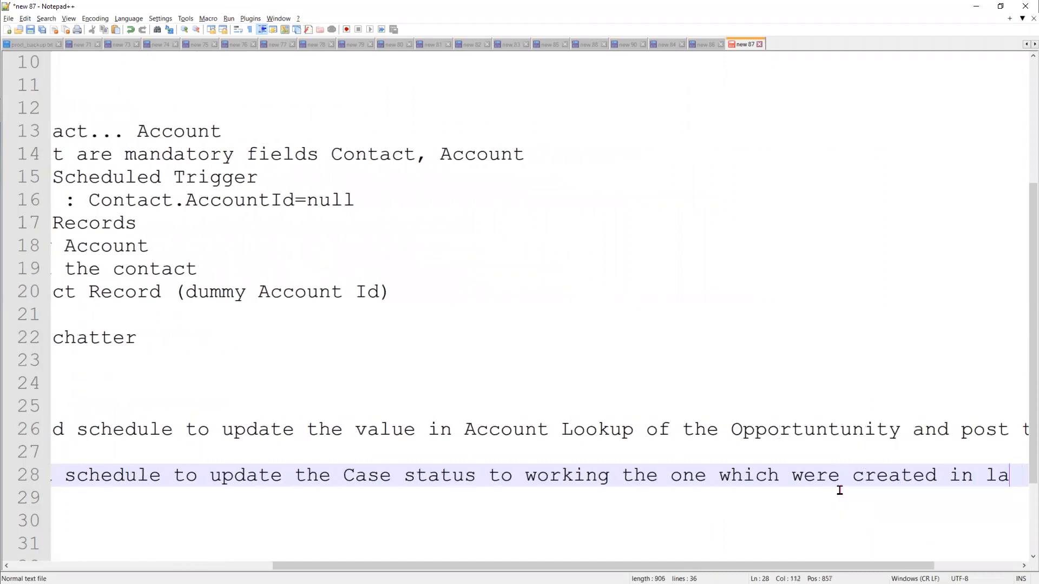
pyautogui.write('st m')
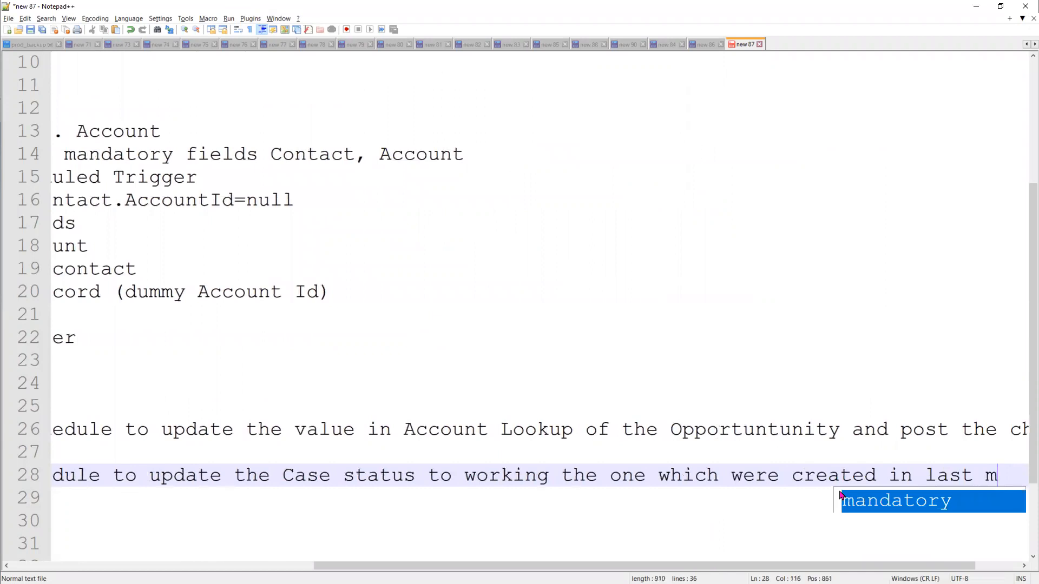
pyautogui.write('onth')
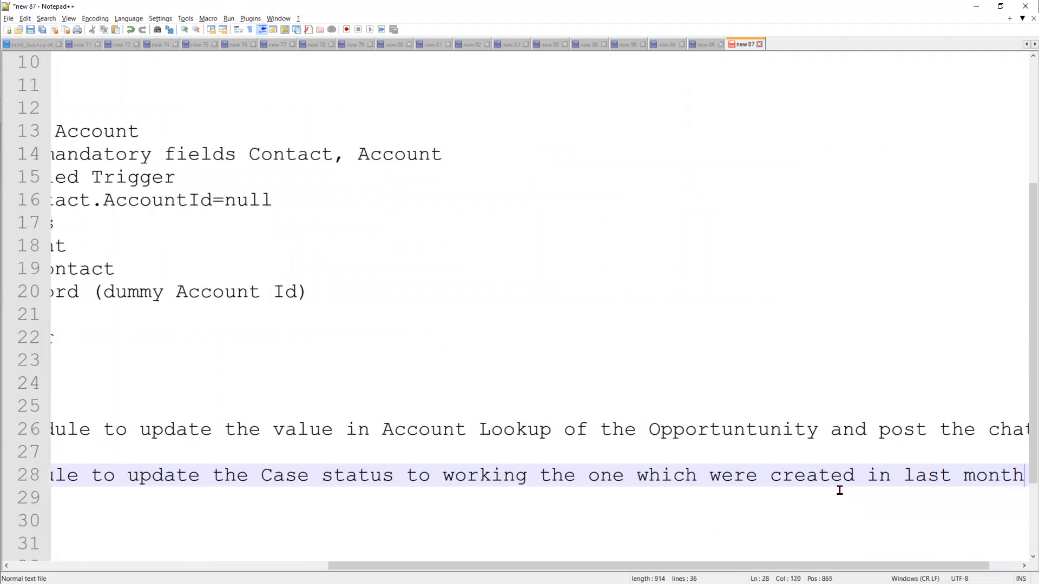
# Step: Break the second assignment before "one which were created" so that the text continues on line 29
pyautogui.click(594, 476)
pyautogui.press('Return')
pyautogui.hscroll(-3, 535, 514)
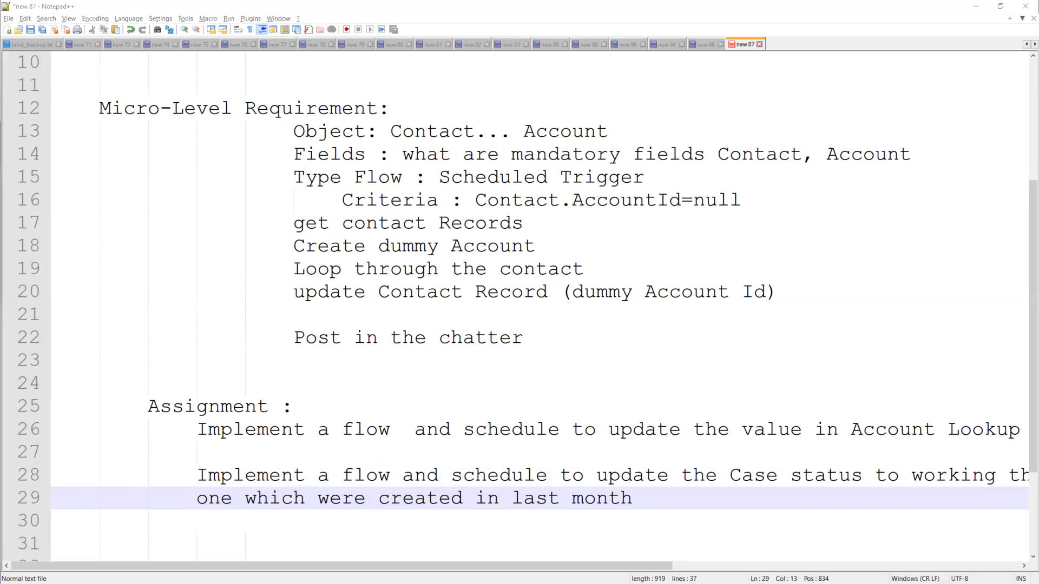
pyautogui.hotkey('alt', 'Tab')
pyautogui.moveTo(439, 5)
pyautogui.mouseDown()
pyautogui.moveTo(428, 17)
pyautogui.moveTo(430, 0)
pyautogui.mouseUp()
# Step: Add the hint "{!Flow.currentDate)" on a new line 30 below the second assignment
pyautogui.click(652, 495)
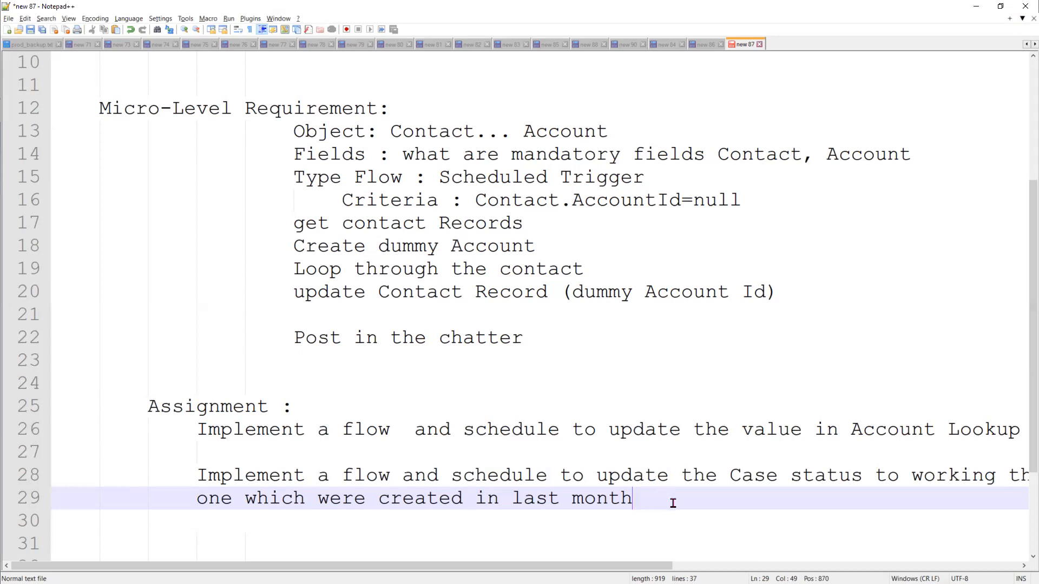
pyautogui.press('Return')
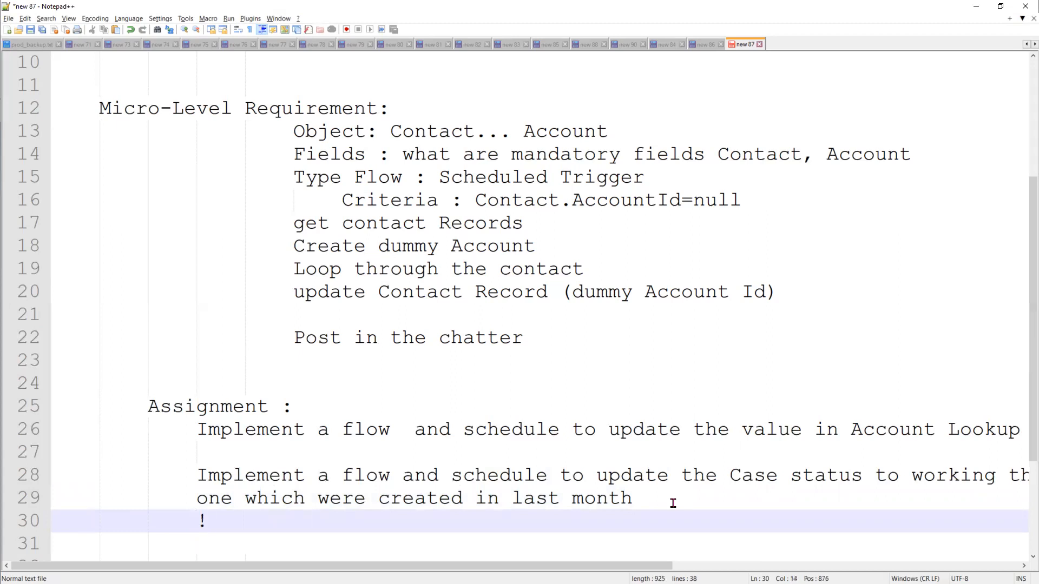
pyautogui.write('!Flow')
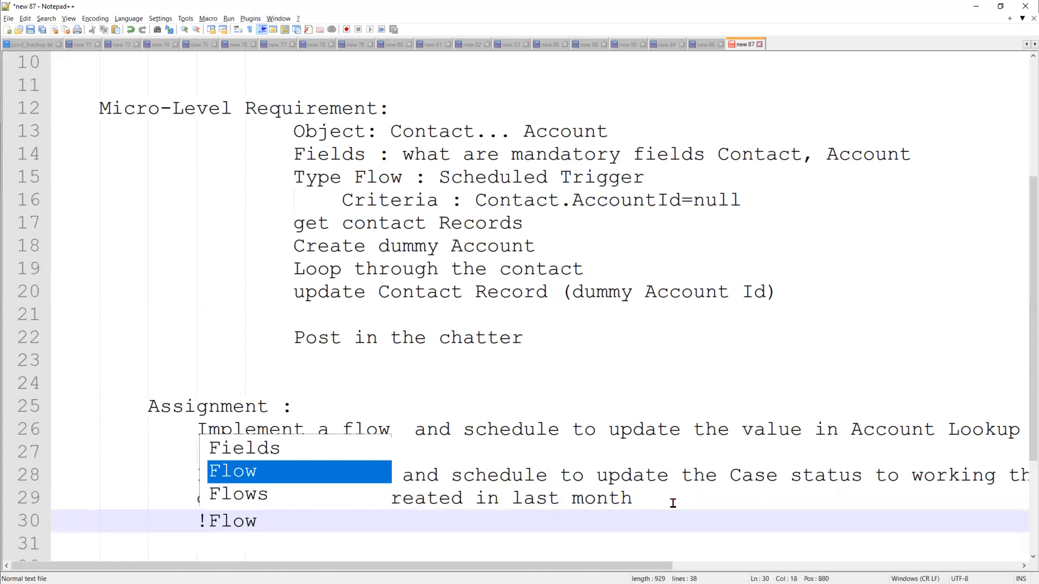
pyautogui.write('.')
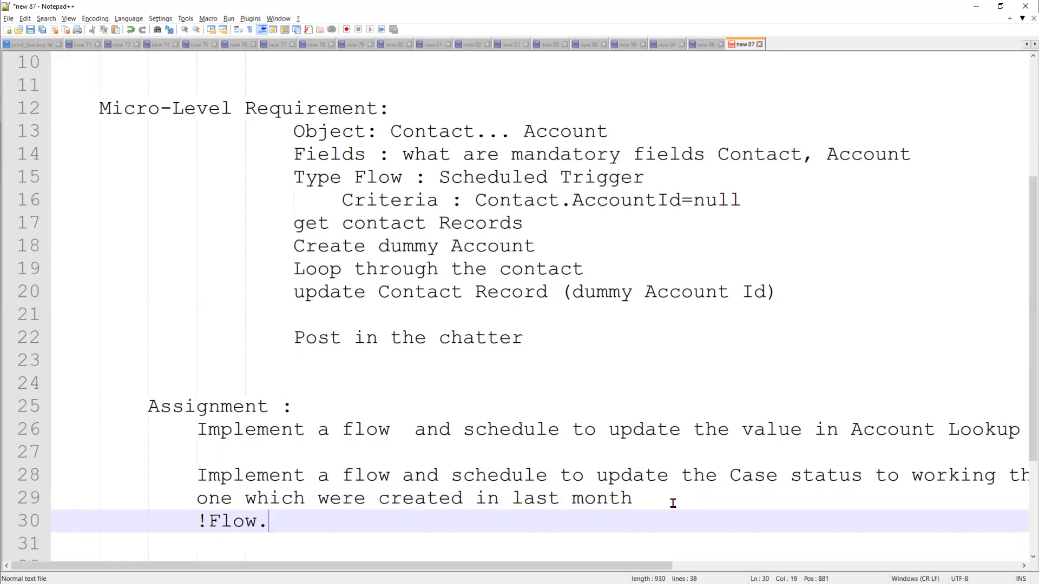
pyautogui.press('Home')
pyautogui.write('{')
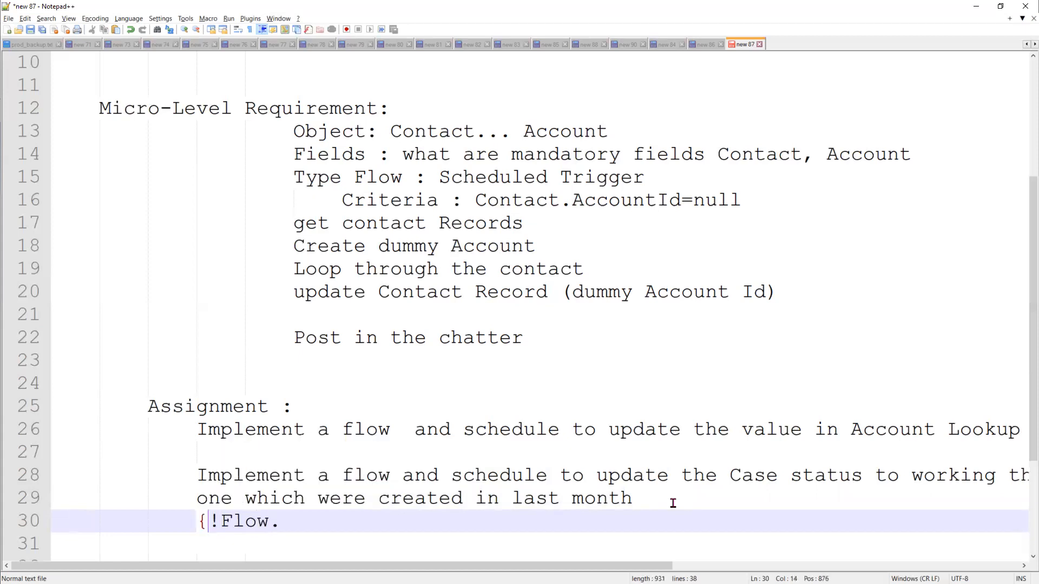
pyautogui.press('Right')
pyautogui.press('Right')
pyautogui.press('Right')
pyautogui.press('Right')
pyautogui.press('Right')
pyautogui.press('Right')
pyautogui.write('current')
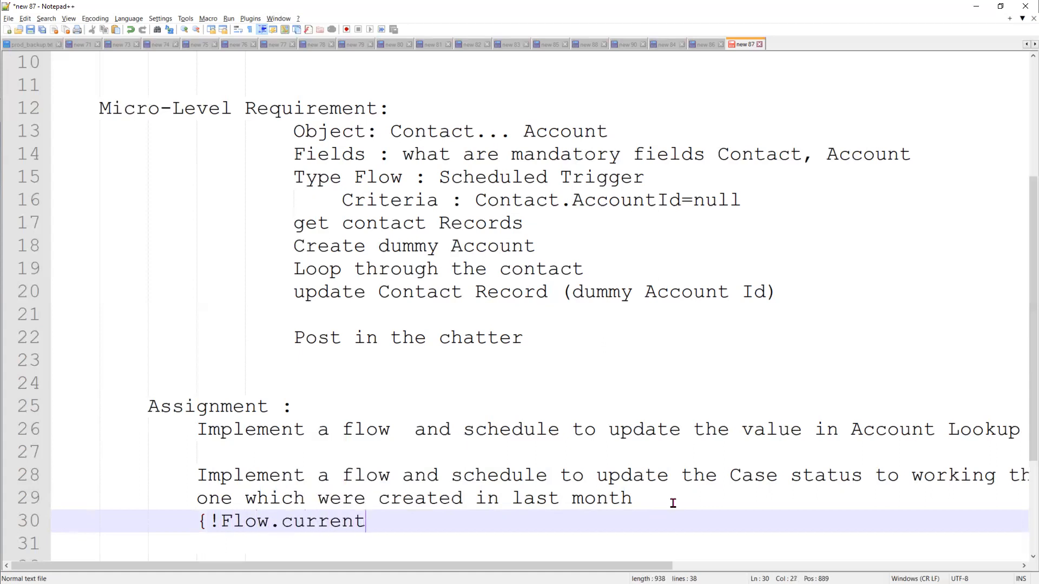
pyautogui.write('Date)')
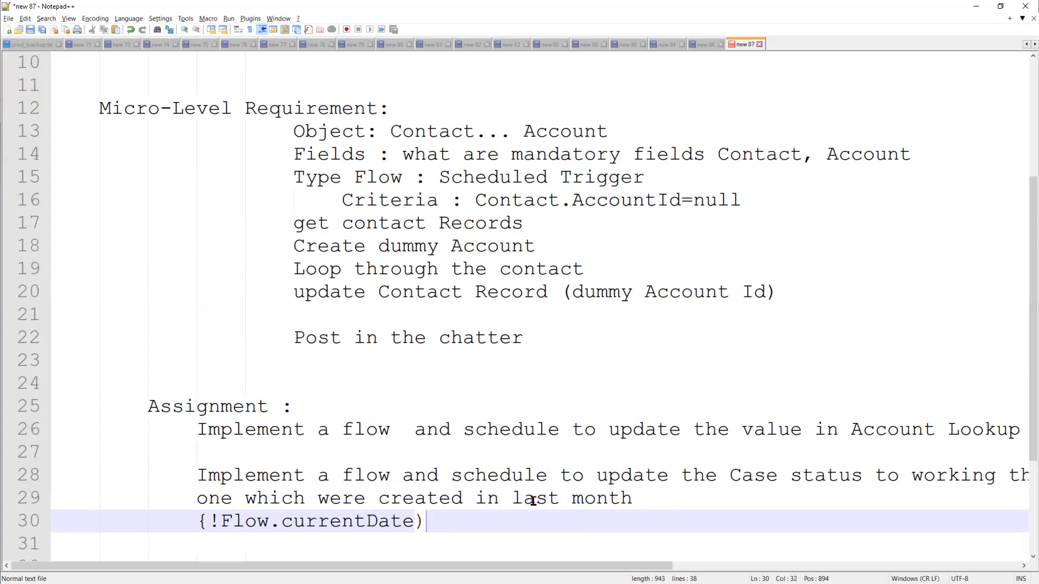
# Step: Highlight "last month" and "currentDate" in the second assignment to compare the date condition with the hint
pyautogui.moveTo(513, 497); pyautogui.dragTo(647, 498)
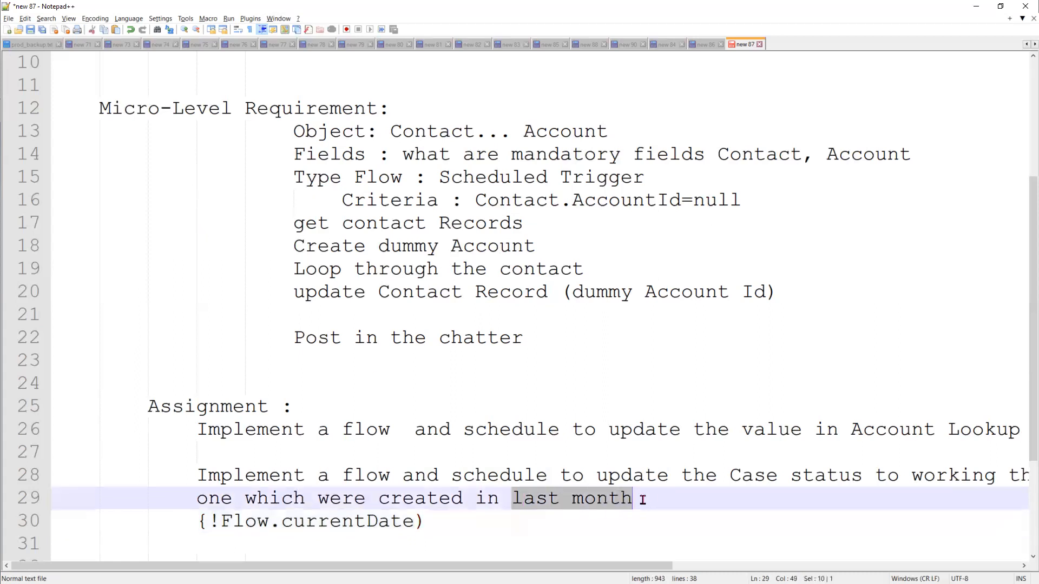
pyautogui.doubleClick(373, 523)
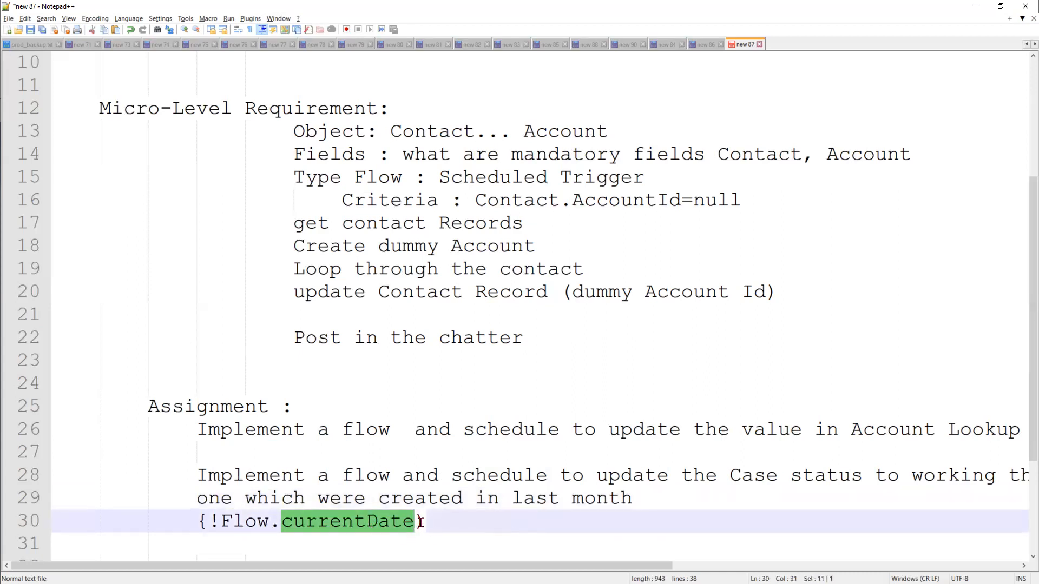
pyautogui.moveTo(512, 498); pyautogui.dragTo(640, 508)
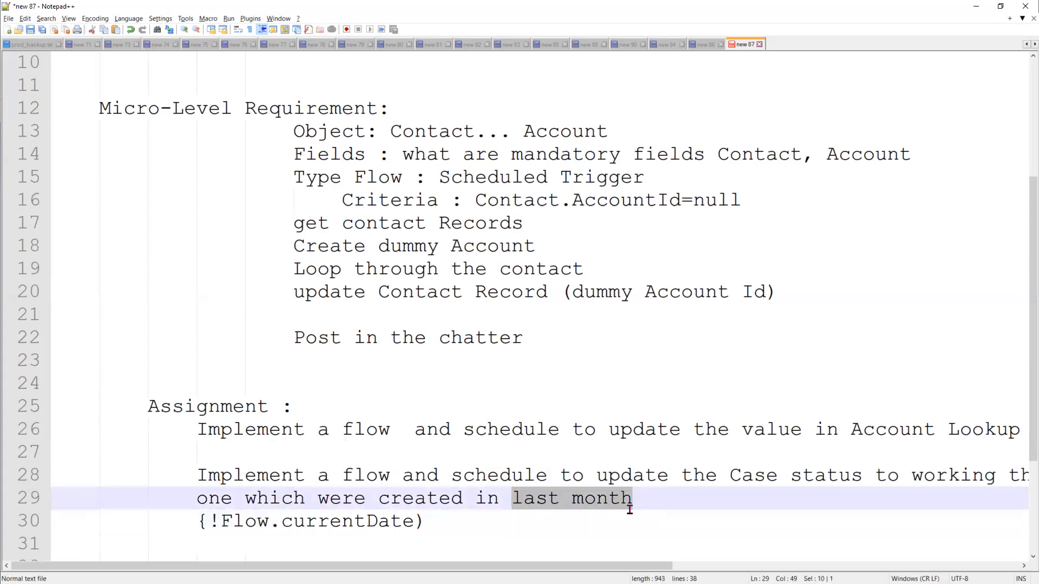
# Step: Start a third assignment on line 32, after a blank line, with the text "Implement a flow to update the lead account id"
pyautogui.click(473, 520)
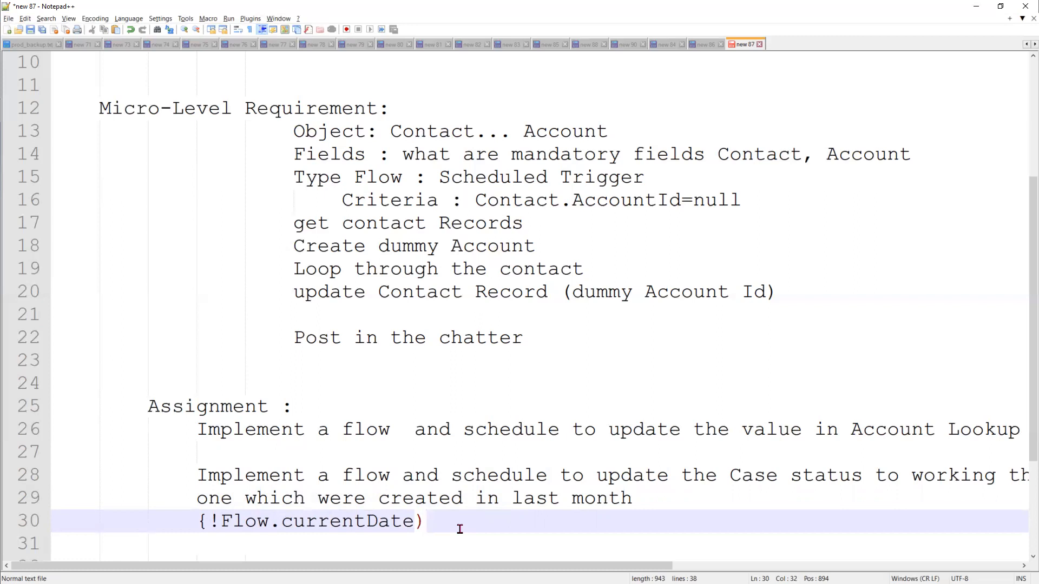
pyautogui.press('Return')
pyautogui.press('Return')
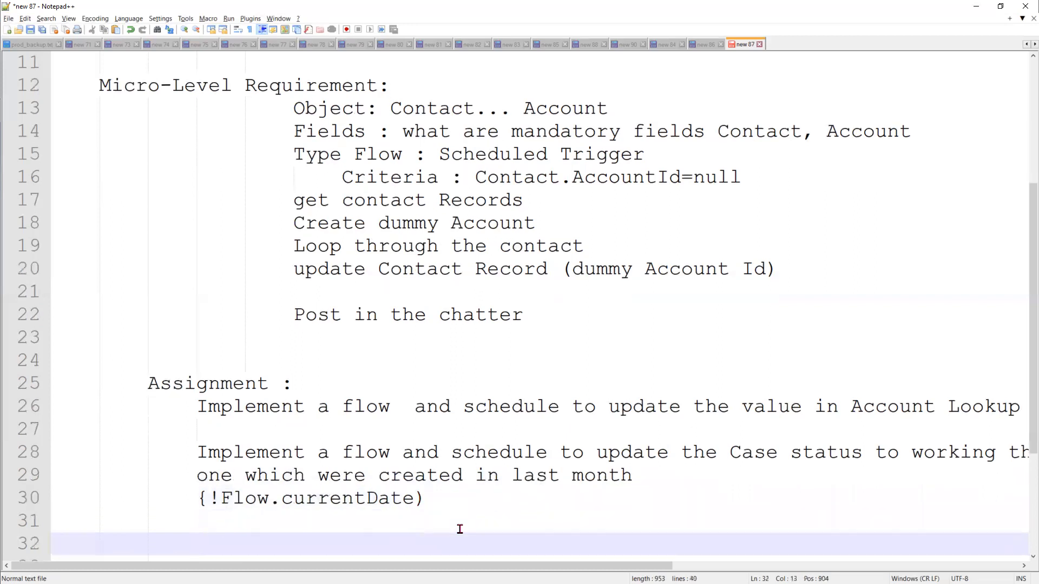
pyautogui.write('Imple')
pyautogui.write('metn')
pyautogui.press('BackSpace')
pyautogui.press('BackSpace')
pyautogui.write('nt a ')
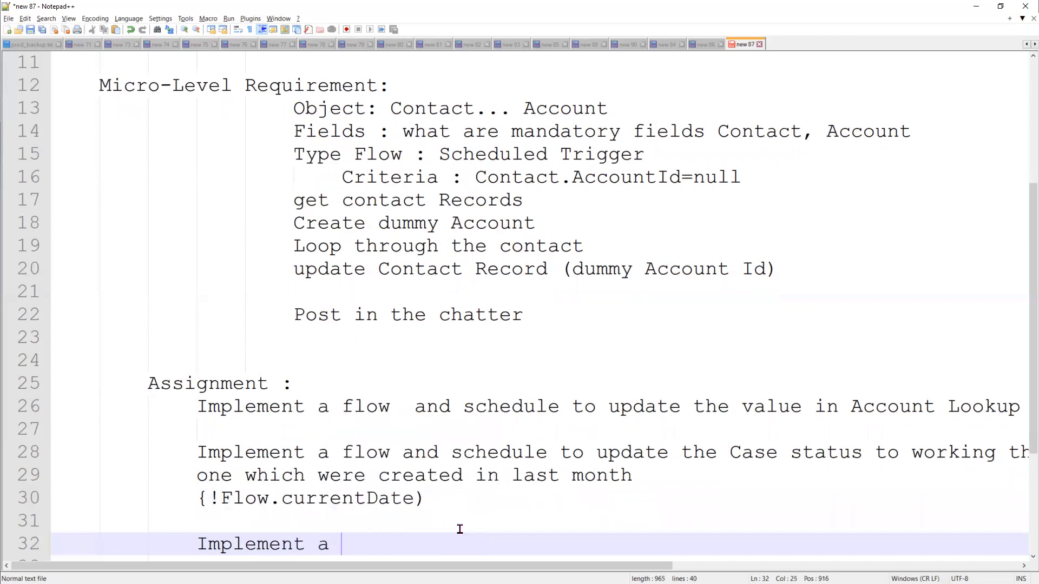
pyautogui.write('flow to update the ')
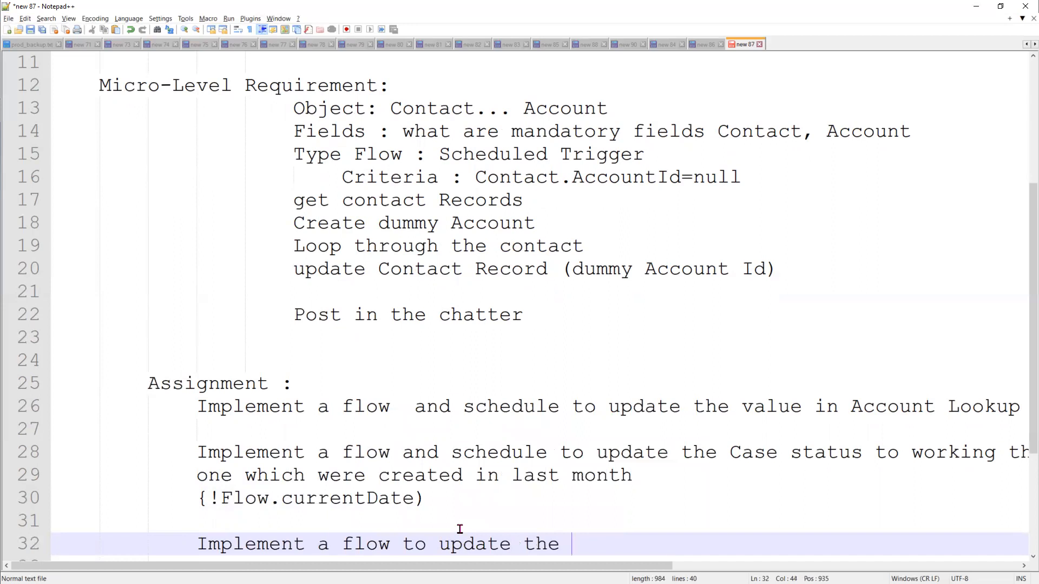
pyautogui.write('le')
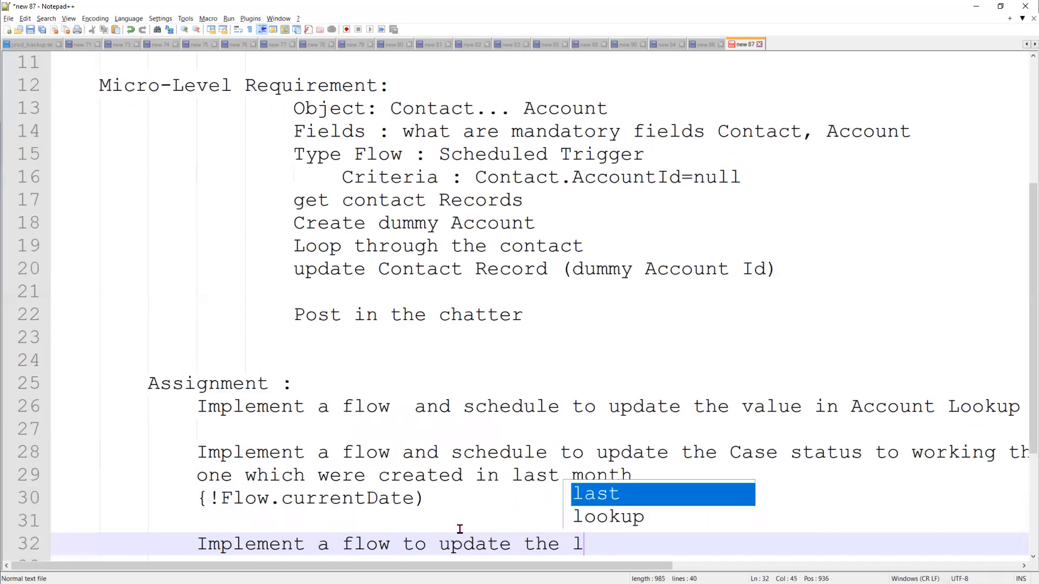
pyautogui.write('ad a')
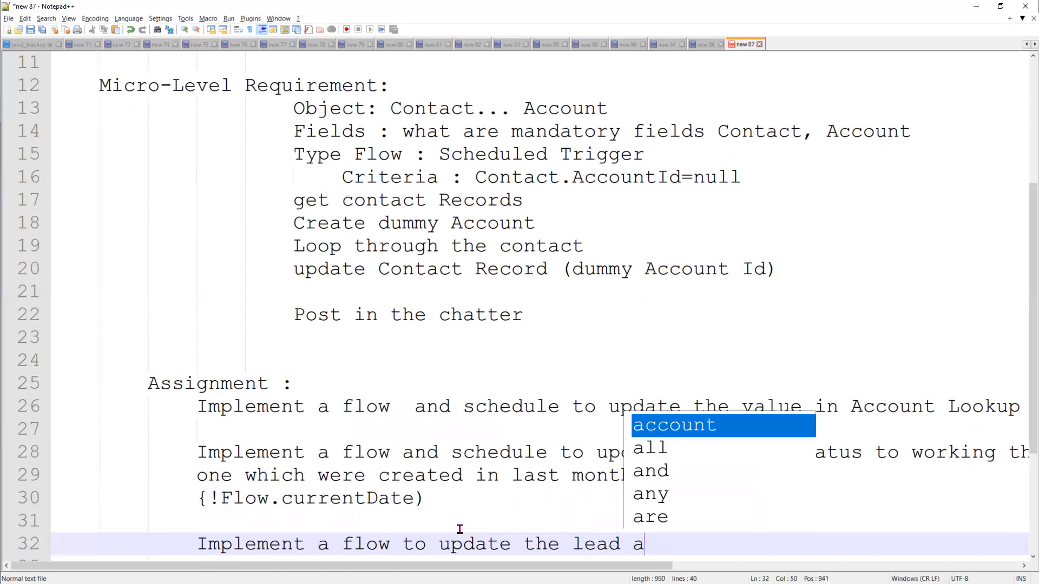
pyautogui.write('ccount id')
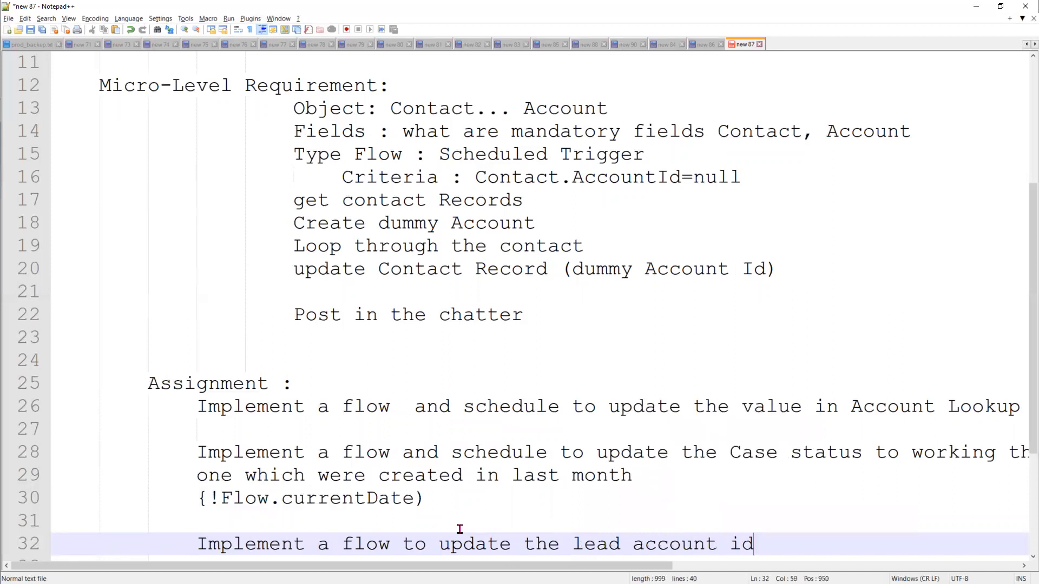
# Step: Complete line 32 with the condition "where account id is null (Debug)"
pyautogui.write(' where ac')
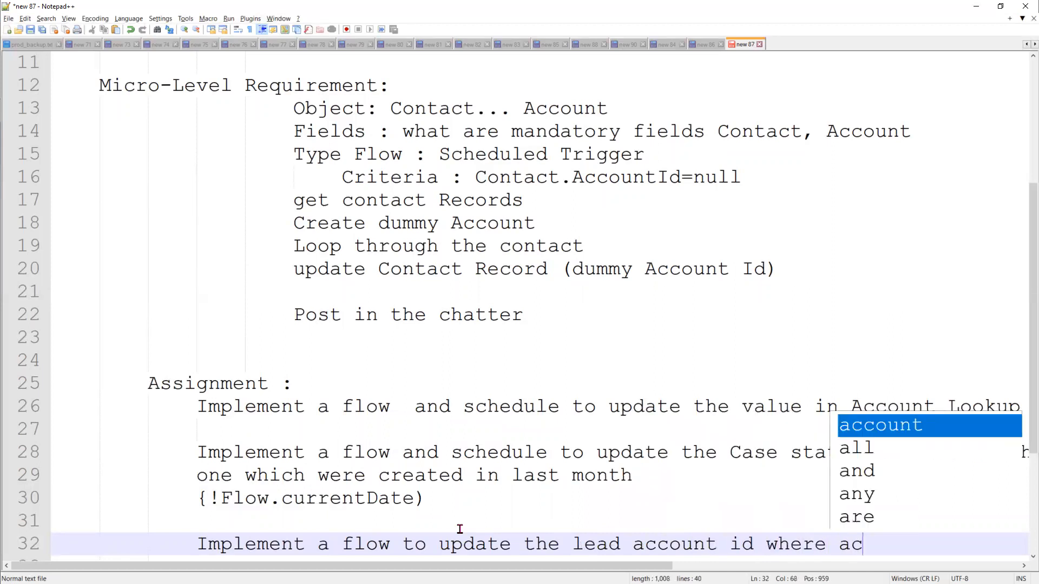
pyautogui.write('count id ')
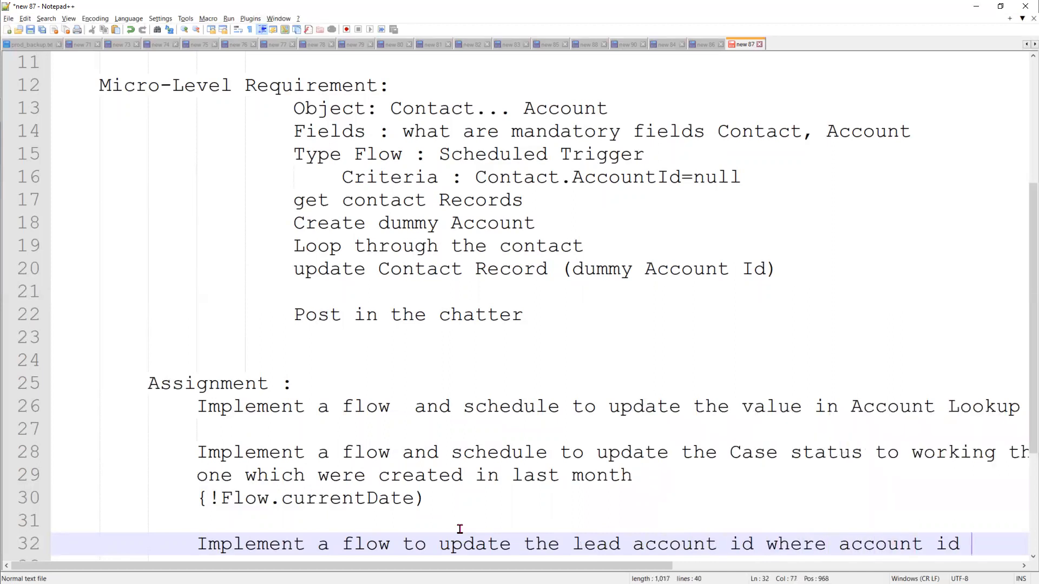
pyautogui.write('is null ')
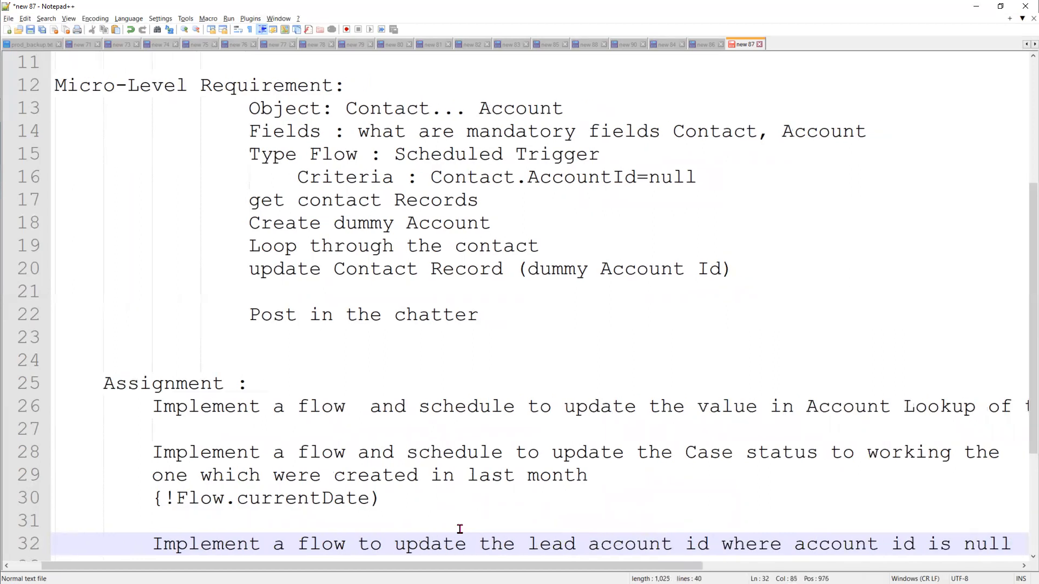
pyautogui.write('(D')
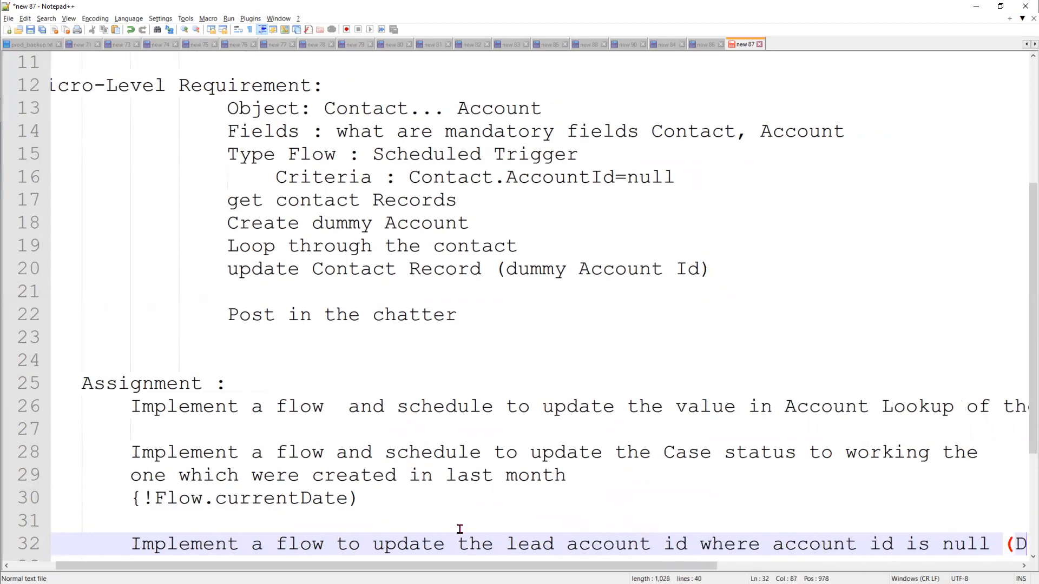
pyautogui.write('ebug')
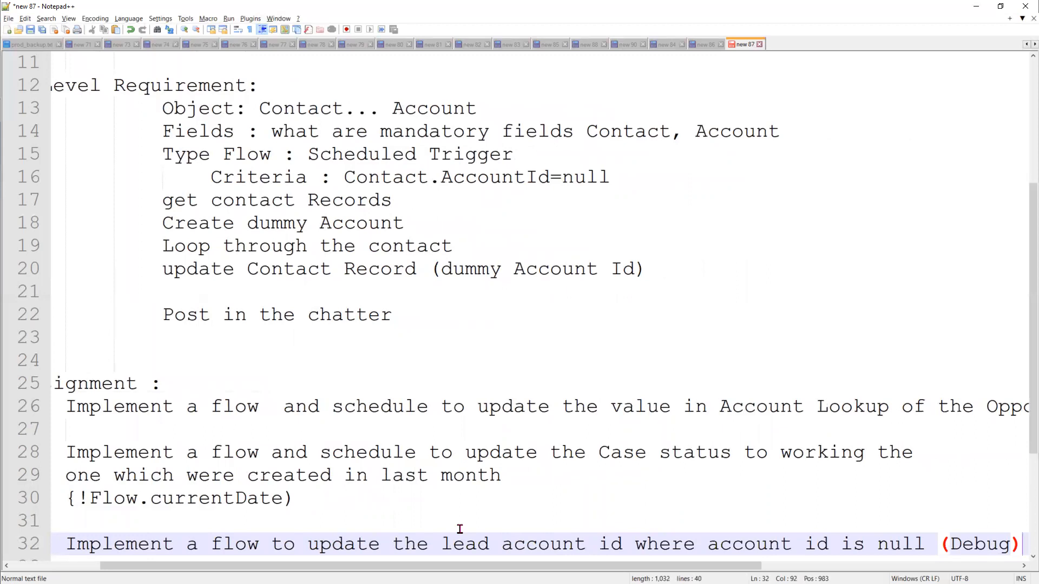
# Step: Continue the third assignment on a new line 33 with "for every loop of lead record,"
pyautogui.press('Return')
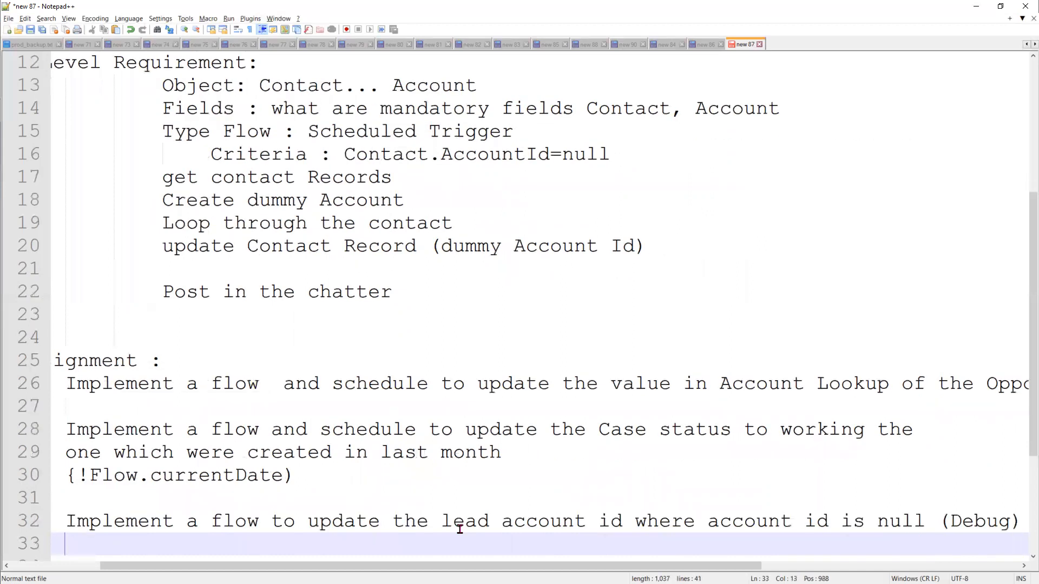
pyautogui.write('ever')
pyautogui.press('BackSpace')
pyautogui.press('BackSpace')
pyautogui.press('BackSpace')
pyautogui.press('BackSpace')
pyautogui.write('for every ')
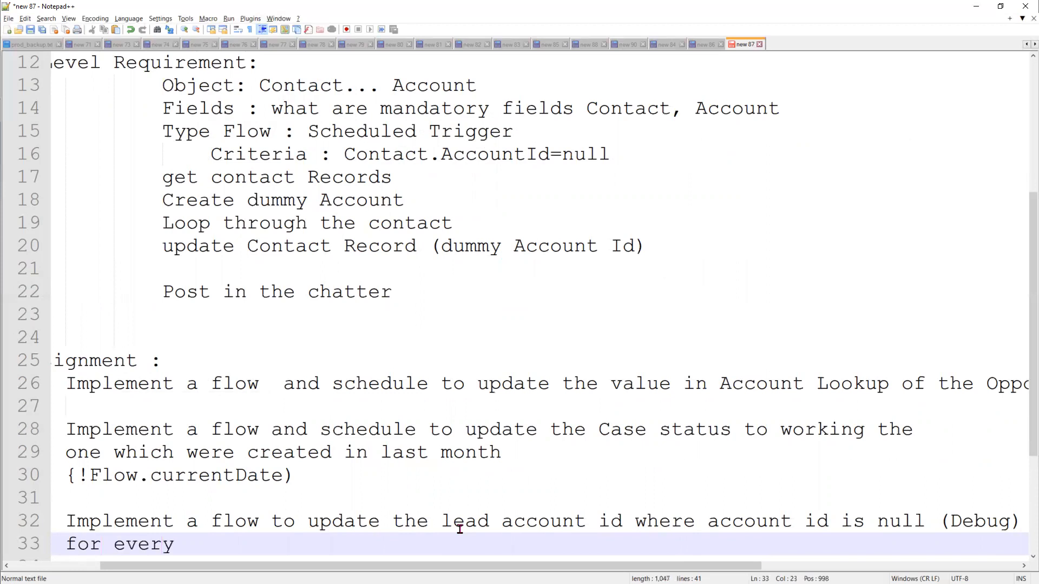
pyautogui.write('l')
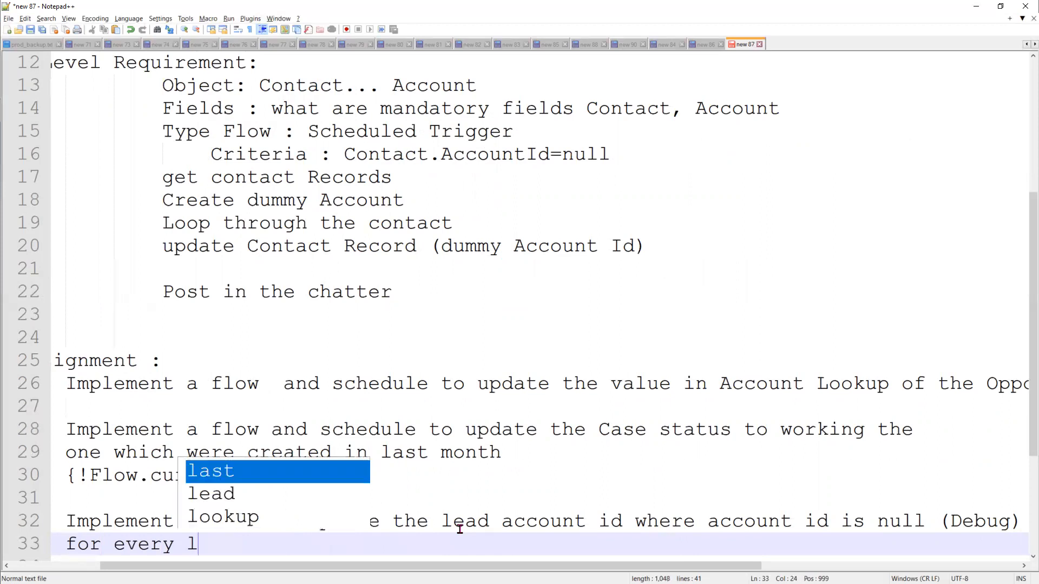
pyautogui.write('oop of ')
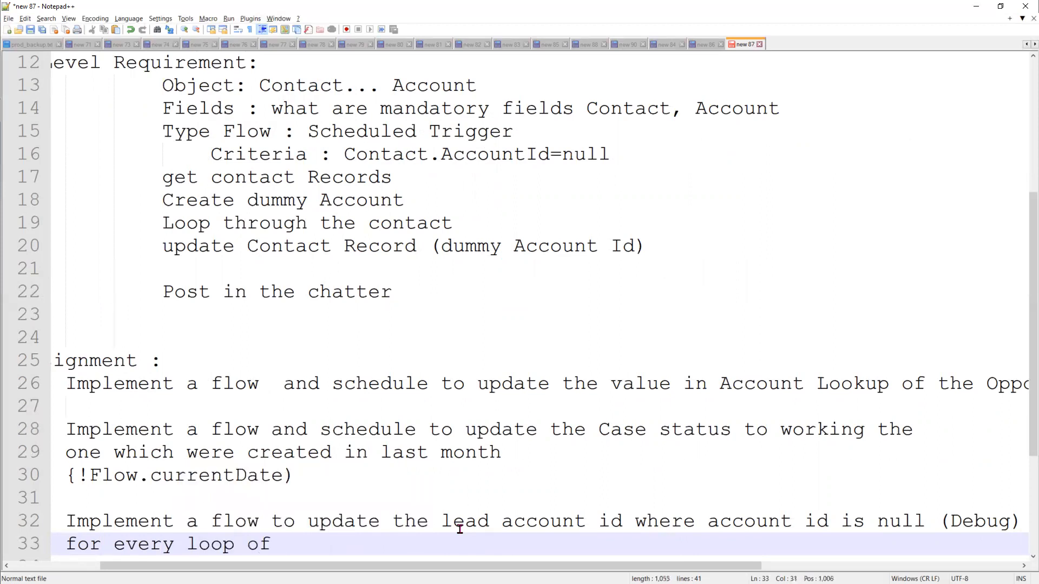
pyautogui.write('lead record, ')
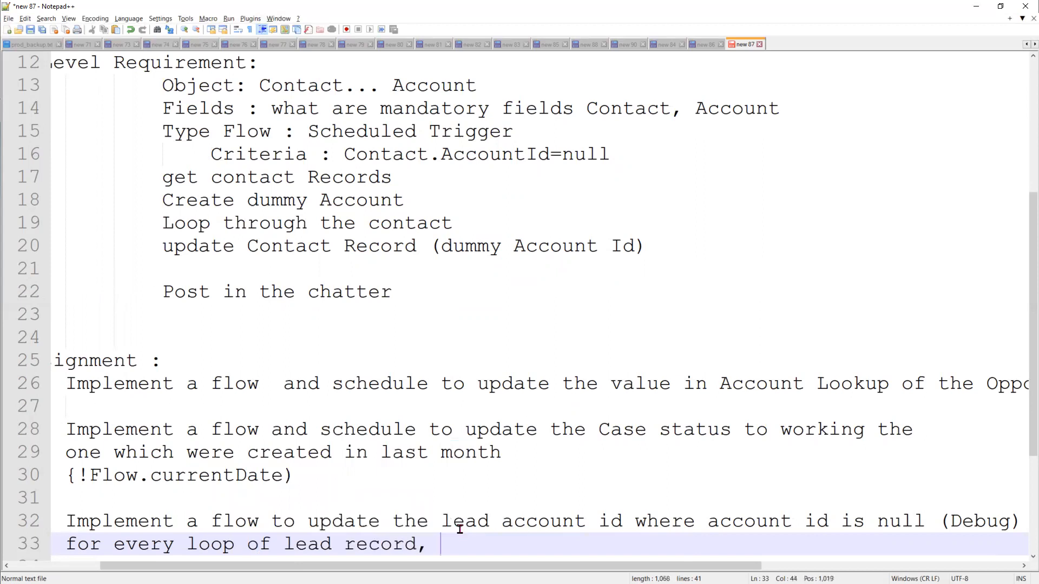
# Step: Finish line 33 with the instruction "post the chatter with count."
pyautogui.write('phost the')
pyautogui.press('BackSpace')
pyautogui.press('BackSpace')
pyautogui.press('BackSpace')
pyautogui.press('BackSpace')
pyautogui.press('BackSpace')
pyautogui.press('BackSpace')
pyautogui.press('BackSpace')
pyautogui.press('BackSpace')
pyautogui.press('BackSpace')
pyautogui.write('o')
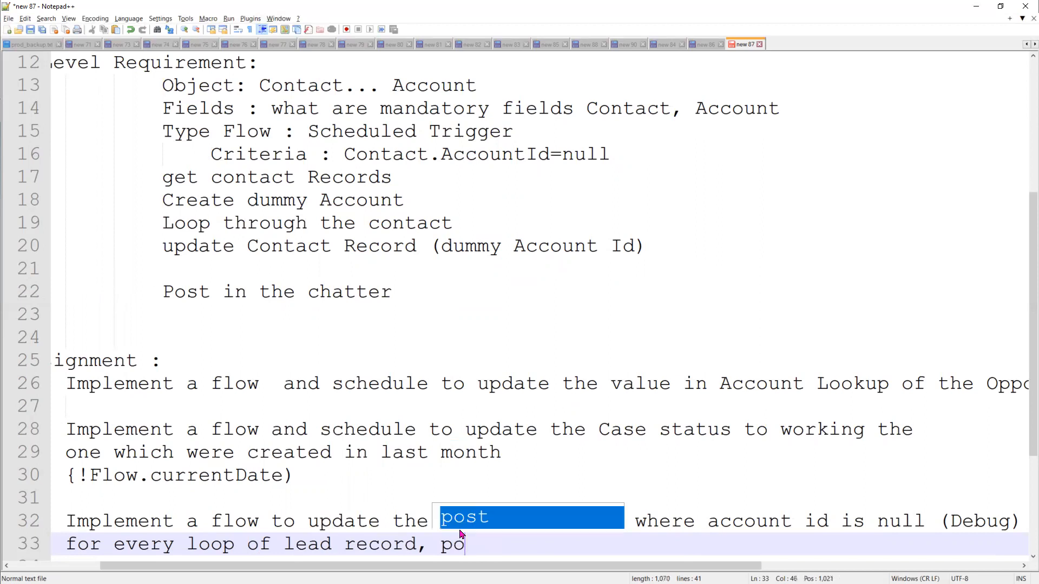
pyautogui.write('st the cha')
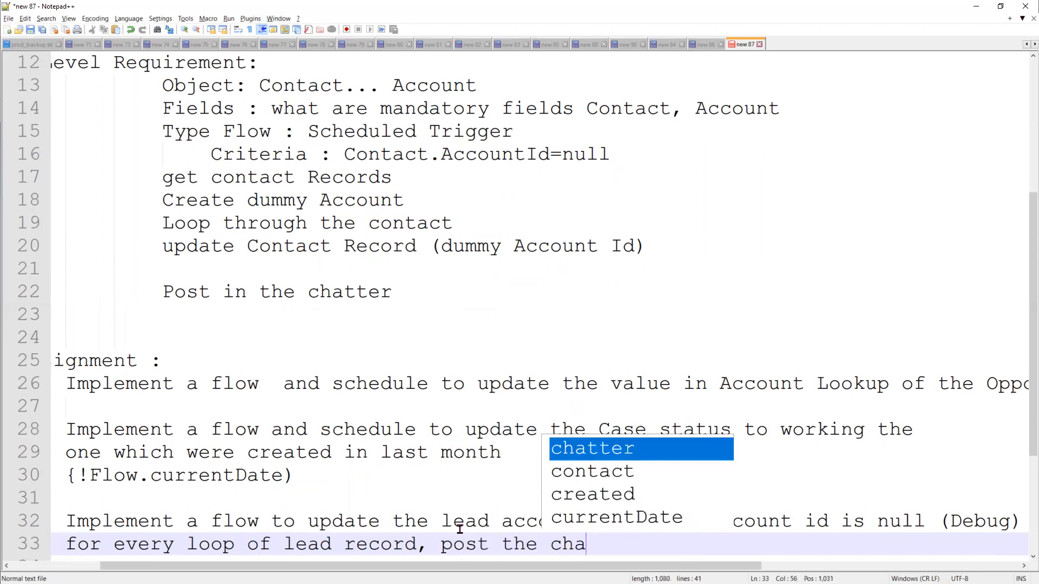
pyautogui.write('tter ')
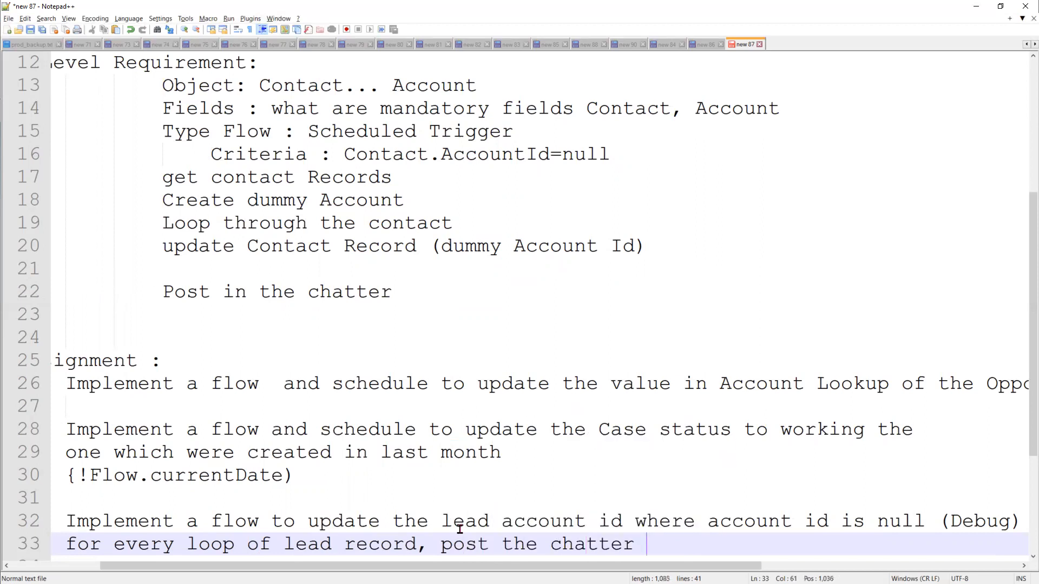
pyautogui.write('with count')
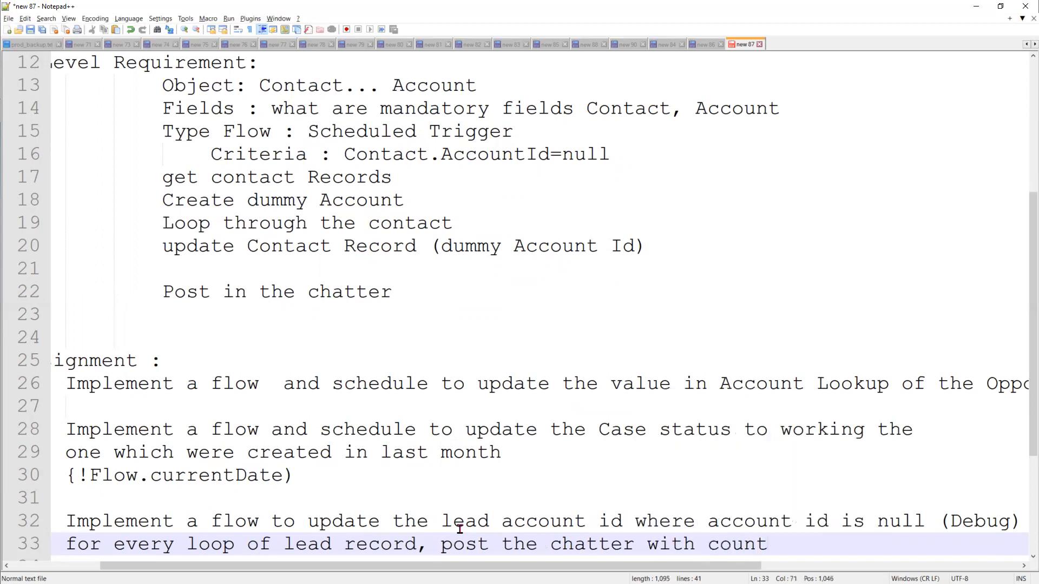
pyautogui.write('.')
# Step: Switch to the browser to view the Chatter home page, and return to the assignment list in the note
pyautogui.click(976, 6)
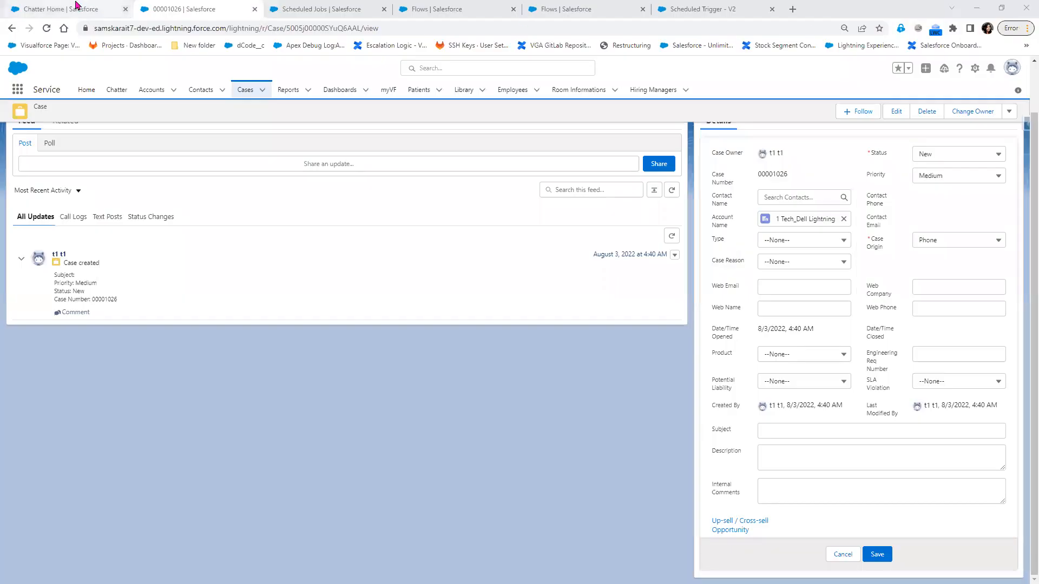
pyautogui.click(78, 8)
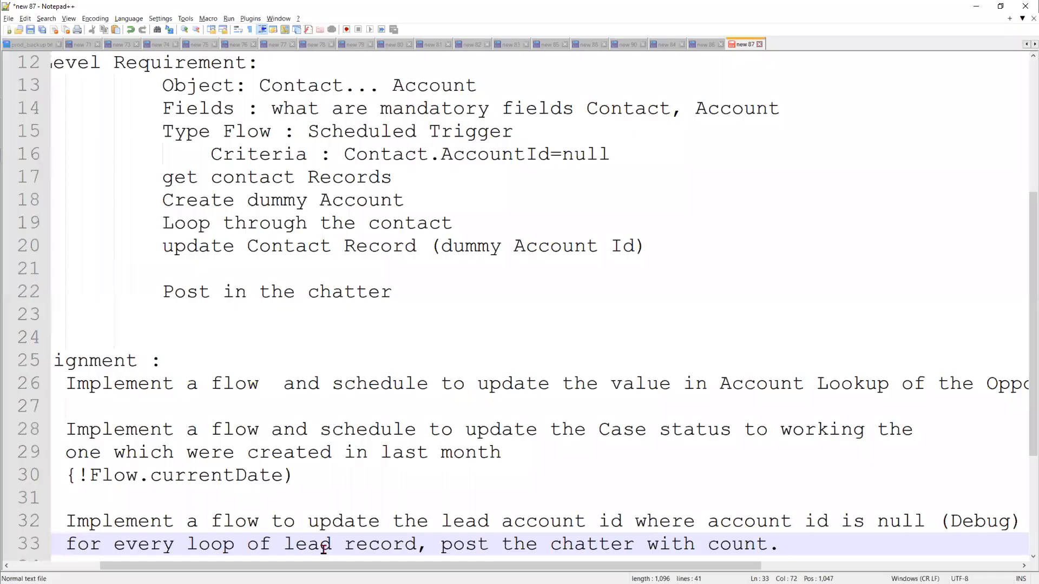
pyautogui.scroll(-3, 520, 302)
pyautogui.moveTo(322, 565); pyautogui.dragTo(252, 564)
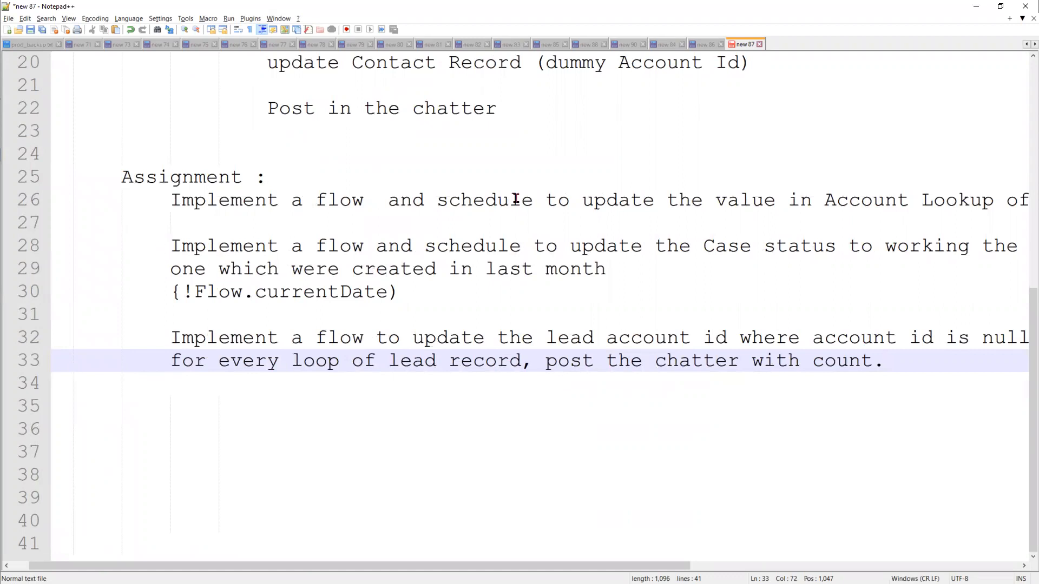
# Step: Highlight the first assignment on line 26, about updating the Account Lookup value, to review it
pyautogui.scroll(3, 487, 322)
pyautogui.scroll(-1, 172, 338)
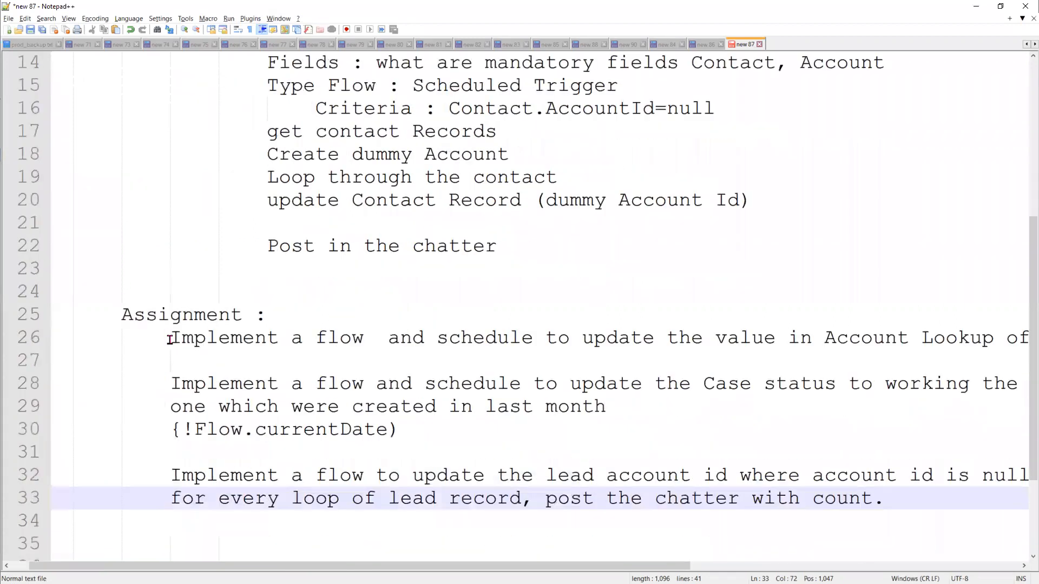
pyautogui.moveTo(216, 346); pyautogui.dragTo(220, 366)
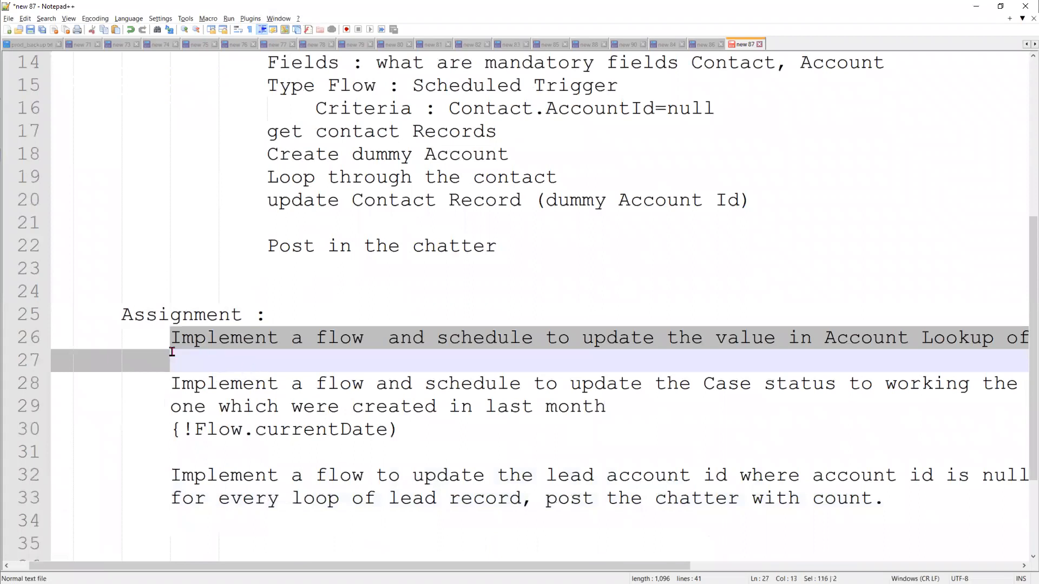
# Step: Highlight lines 14 to 22 of the Micro-Level Requirement and compare them with the assignments below
pyautogui.scroll(4, 408, 335)
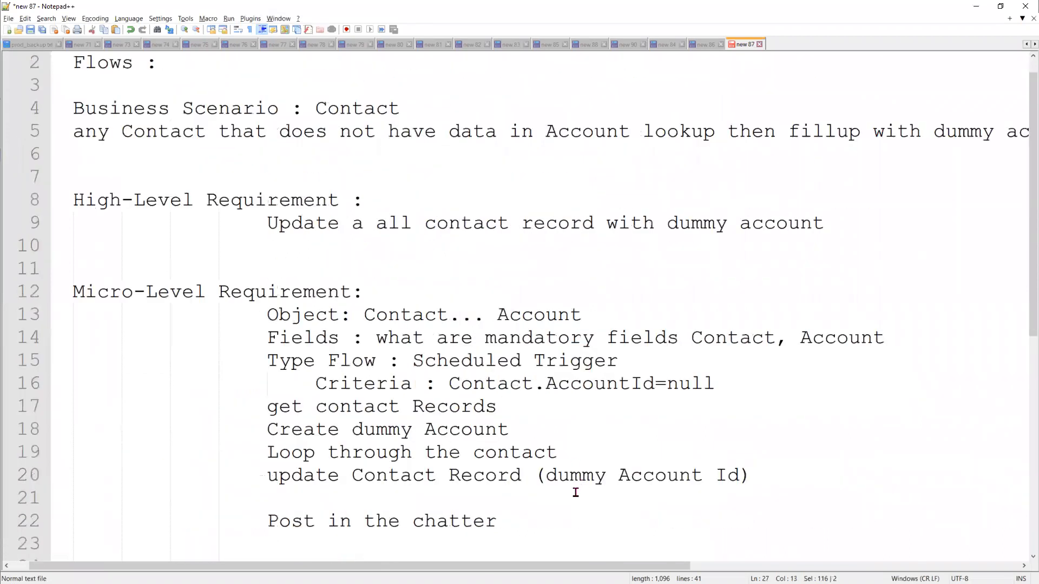
pyautogui.scroll(-2, 552, 485)
pyautogui.moveTo(529, 383); pyautogui.dragTo(261, 219)
pyautogui.scroll(-3, 400, 453)
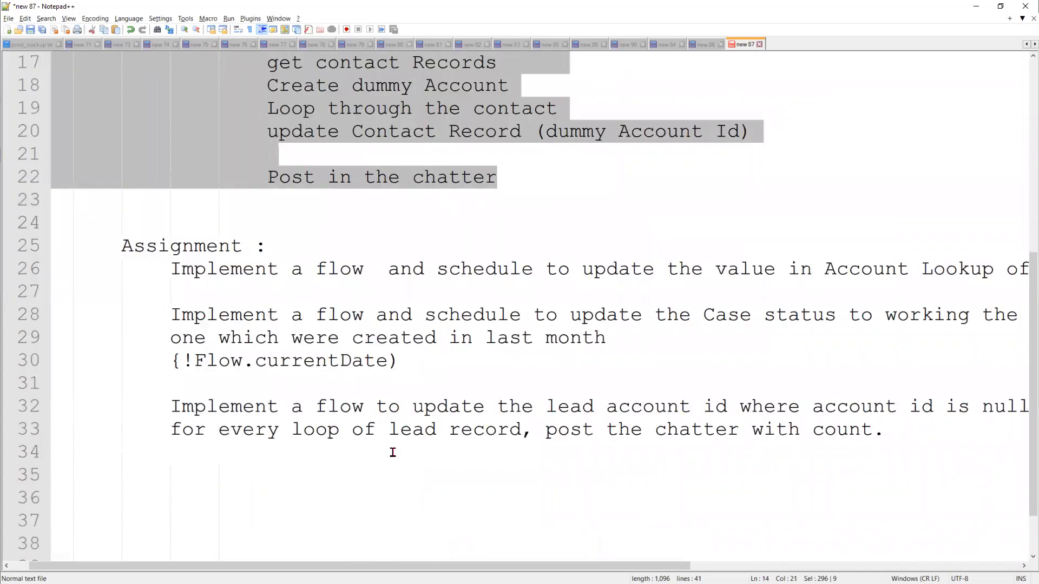
pyautogui.scroll(3, 425, 361)
pyautogui.scroll(2, 426, 373)
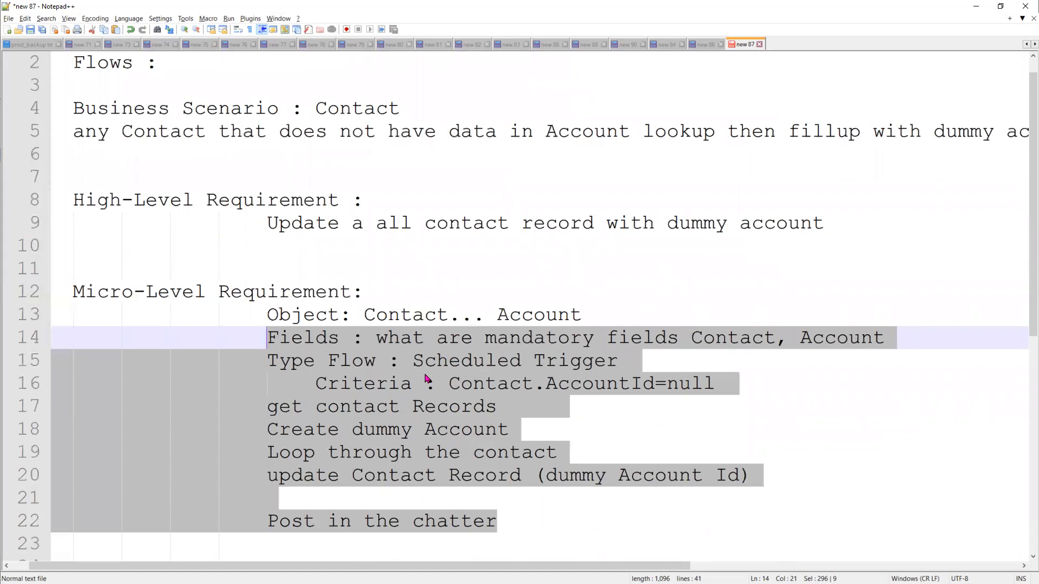
pyautogui.scroll(-4, 426, 378)
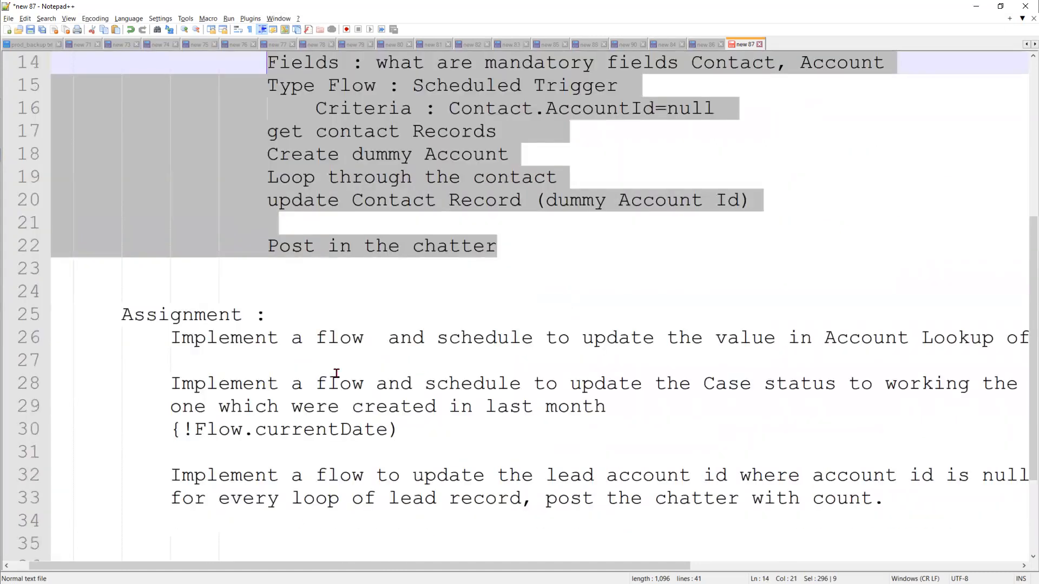
# Step: Highlight the whole Assignment section to review all three tasks, and clear the selection by placing the cursor on line 34
pyautogui.moveTo(121, 314); pyautogui.dragTo(322, 524)
pyautogui.click(324, 525)
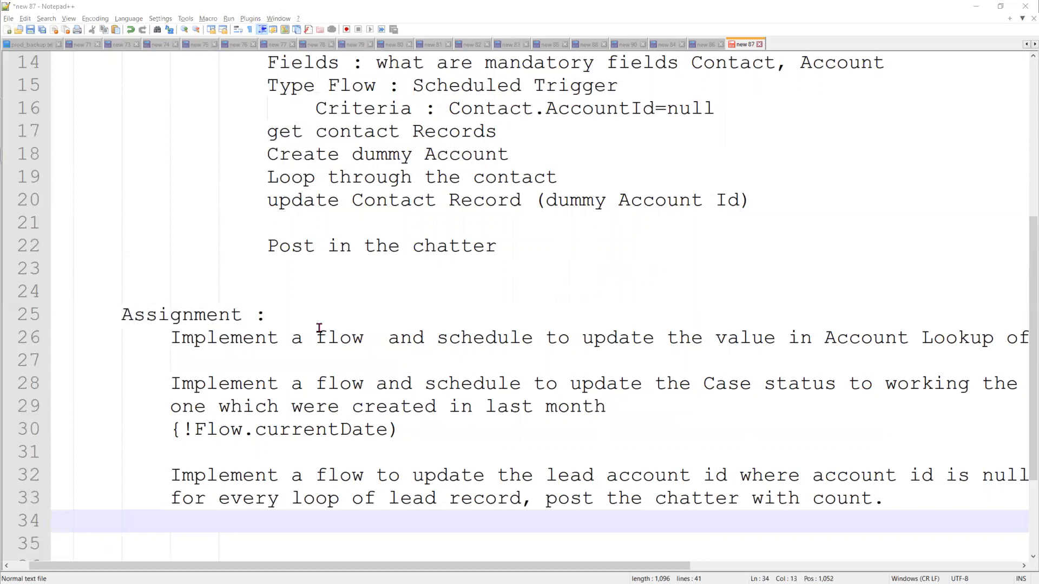
pyautogui.scroll(-2, 311, 381)
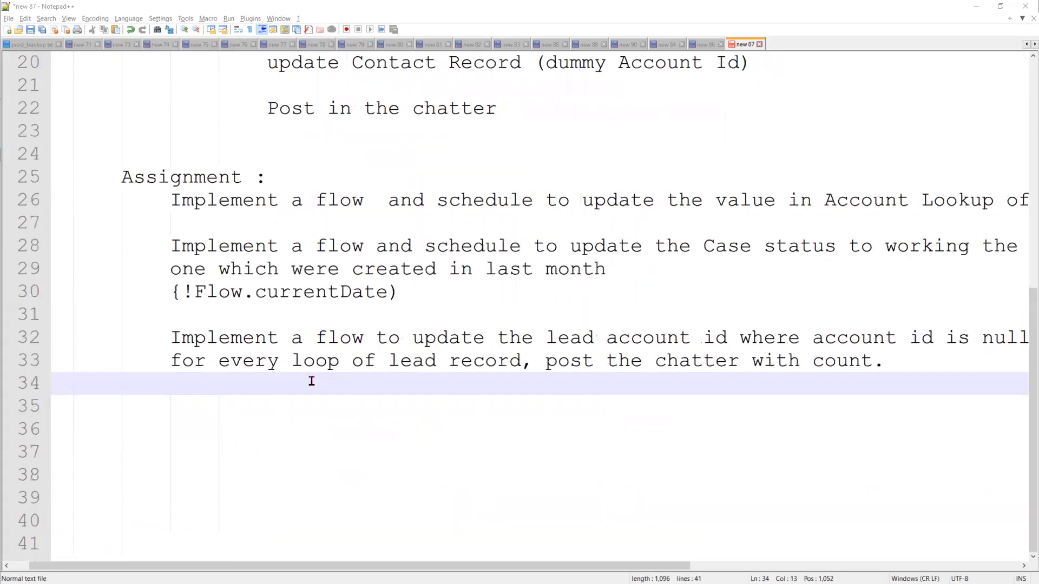